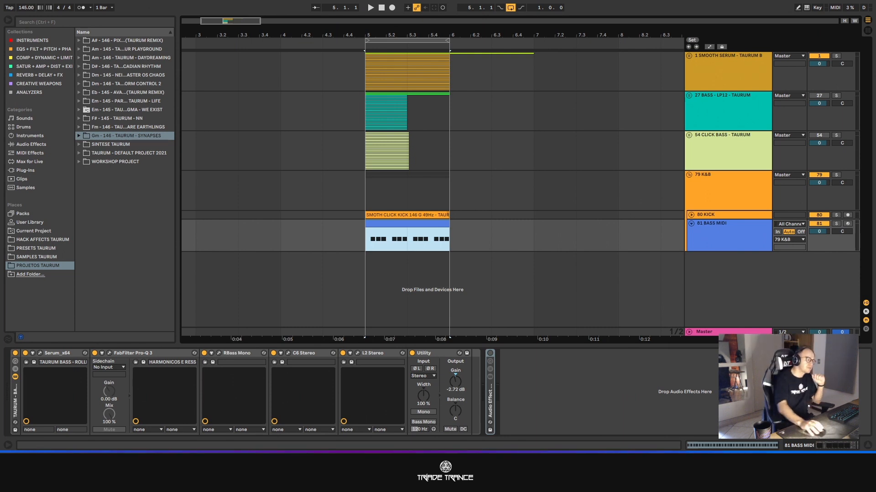
# - Enlarge the 81 BASS MIDI track, show the HACK AFFECTS TAURUM folder, and open the track's Serum instrument
pyautogui.moveTo(702, 250); pyautogui.dragTo(701, 289)
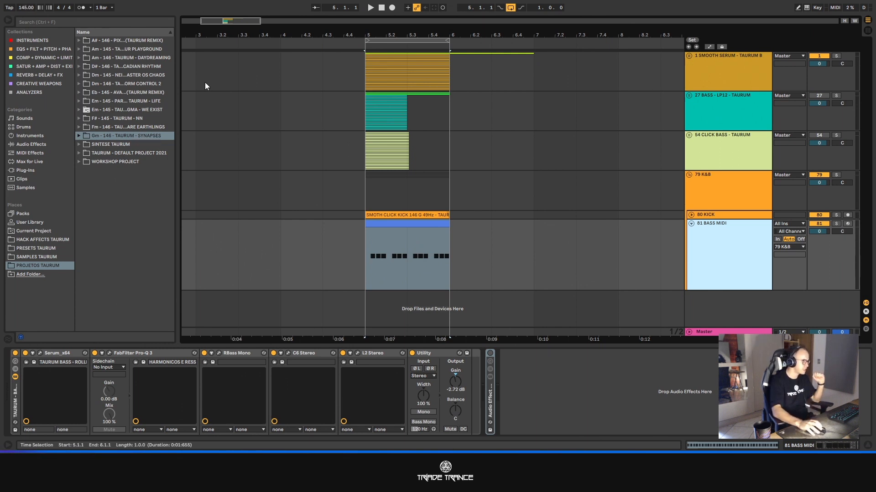
pyautogui.click(27, 7)
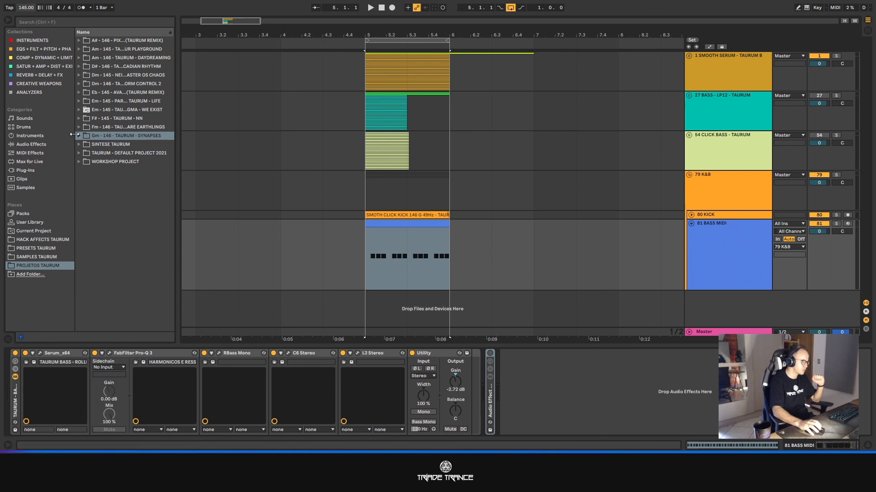
pyautogui.click(28, 239)
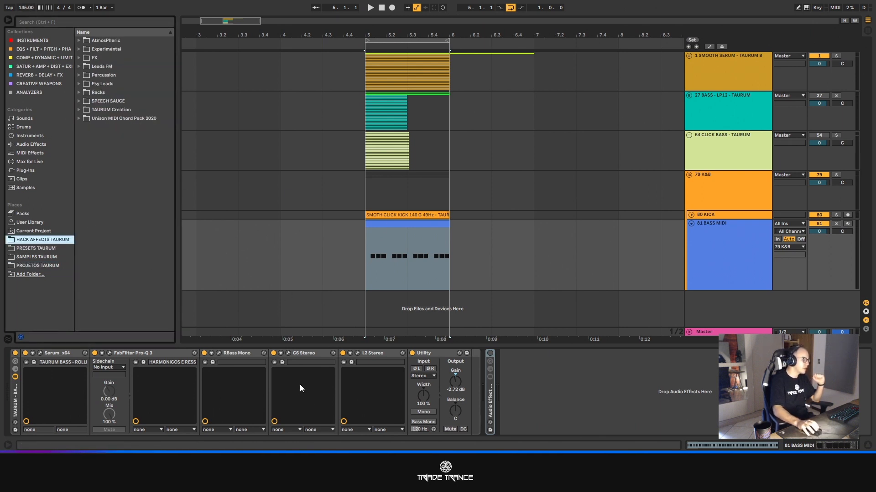
pyautogui.click(40, 354)
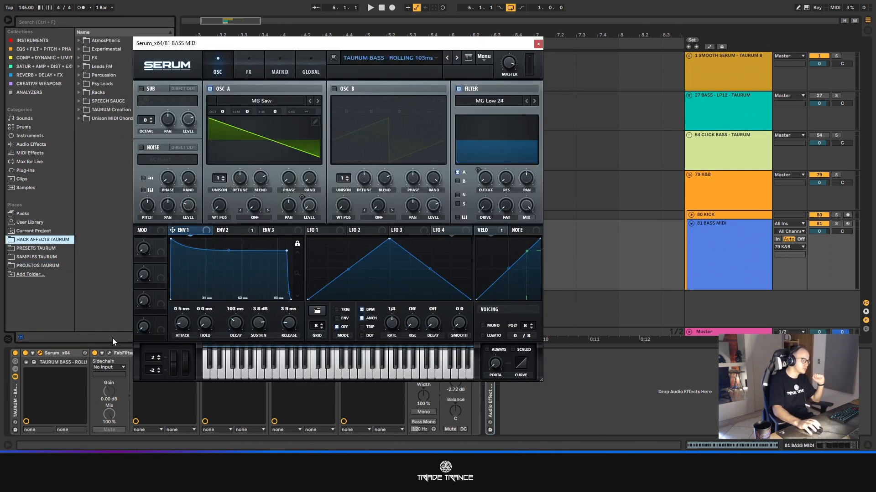
pyautogui.moveTo(346, 48); pyautogui.dragTo(216, 35)
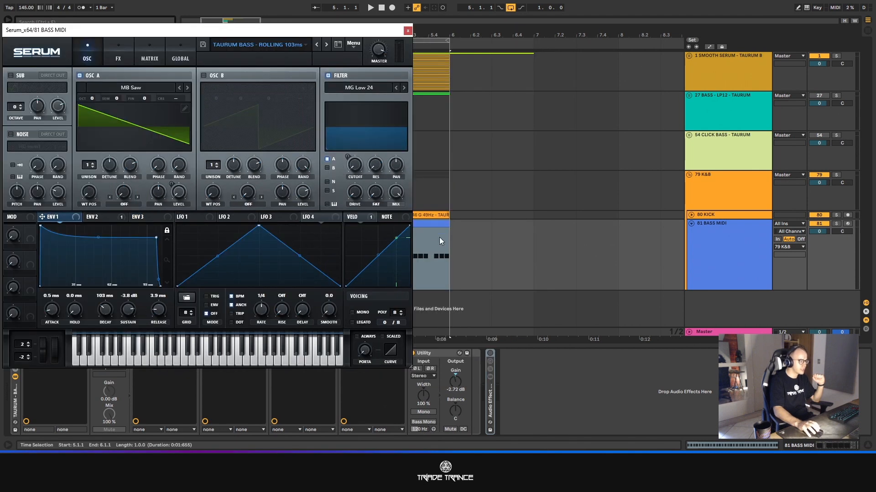
# - Transpose the first-bar notes in the bass MIDI clip up one semitone to F#0
pyautogui.click(425, 227)
pyautogui.doubleClick(425, 227)
pyautogui.moveTo(510, 348); pyautogui.dragTo(510, 278)
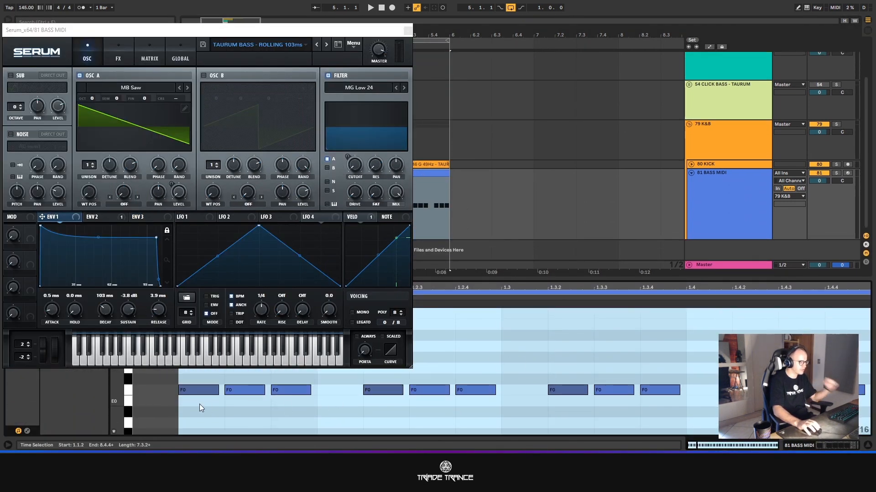
pyautogui.moveTo(196, 405); pyautogui.dragTo(828, 382)
pyautogui.press('Up')
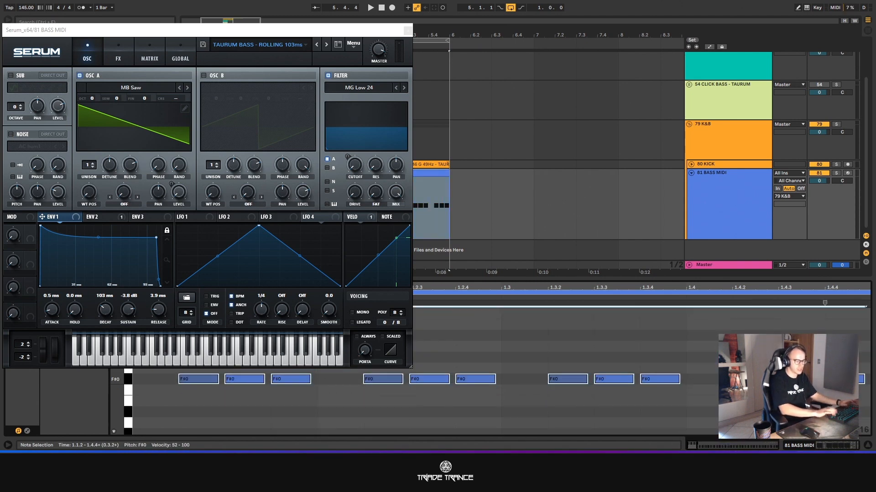
pyautogui.click(558, 385)
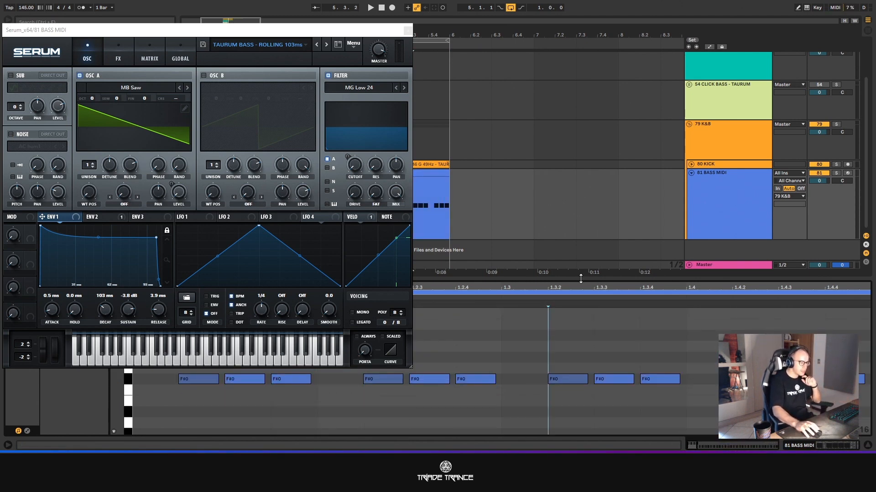
pyautogui.moveTo(581, 279); pyautogui.dragTo(581, 345)
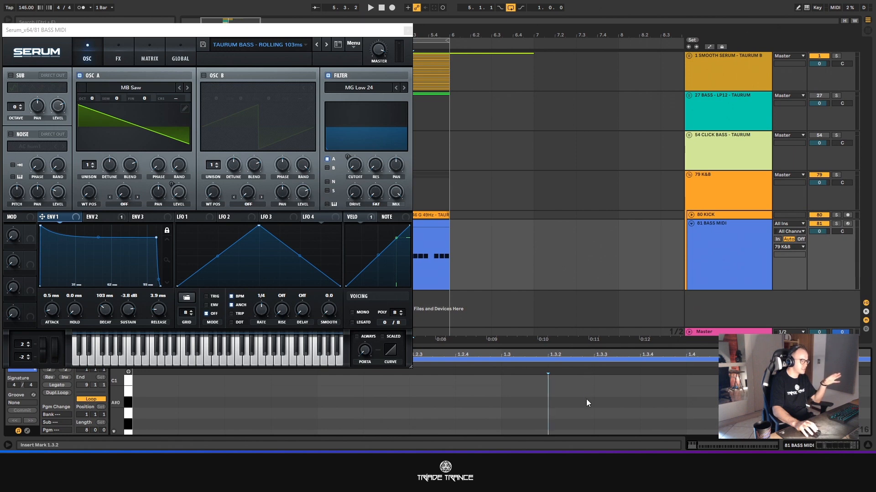
# - Solo the 81 BASS MIDI track and play its clip from the start of the loop
pyautogui.click(836, 223)
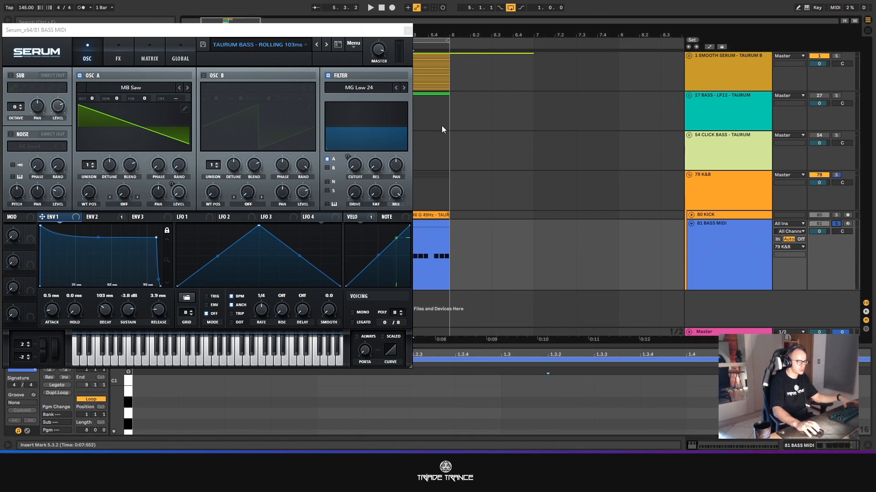
pyautogui.click(415, 233)
pyautogui.press('space')
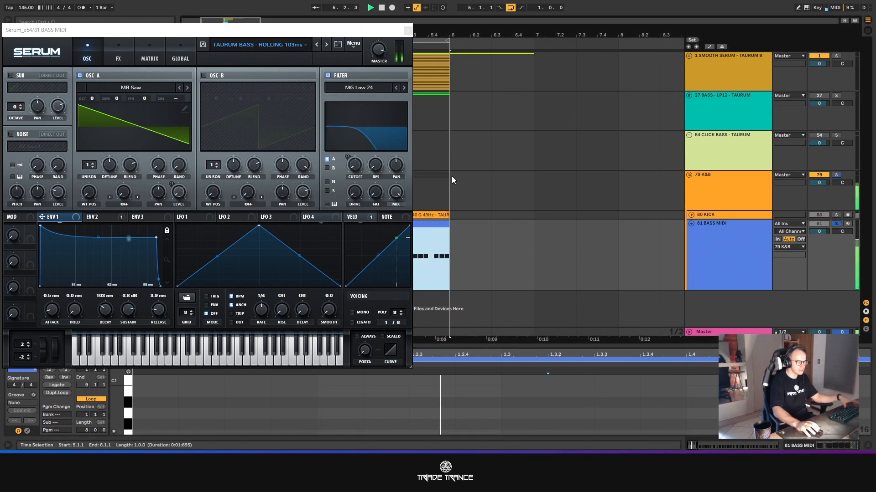
# - Redraw the first frame of oscillator A's MB Saw wavetable as a straight falling ramp across the whole cycle
pyautogui.moveTo(277, 36); pyautogui.dragTo(492, 50)
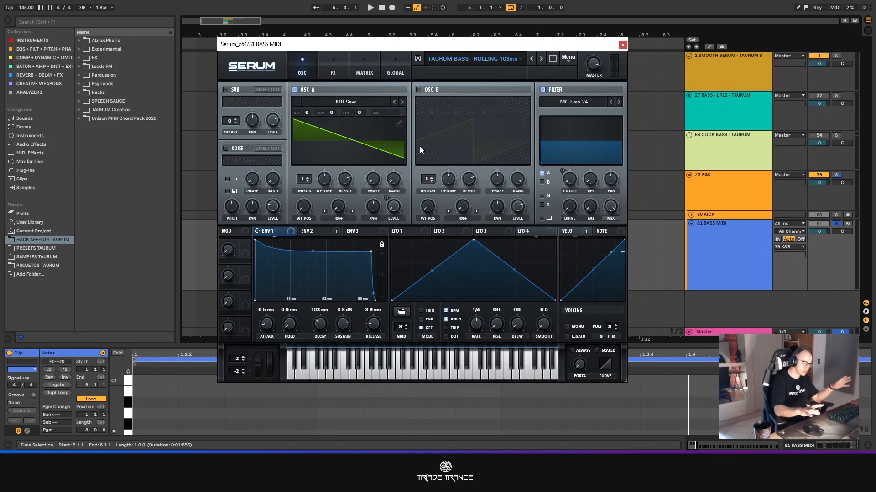
pyautogui.click(398, 124)
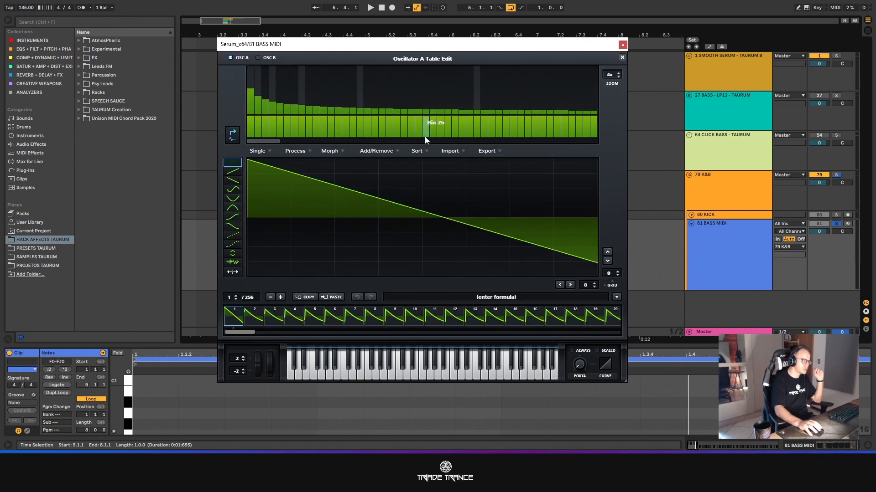
pyautogui.click(621, 57)
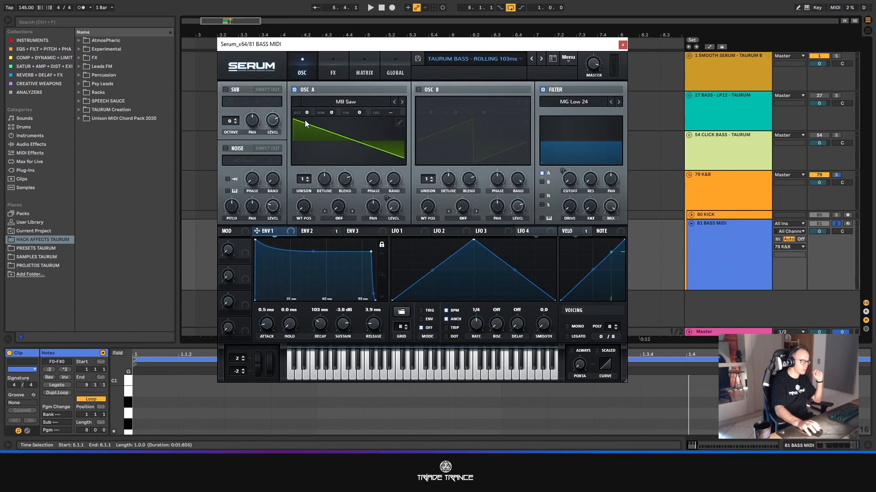
pyautogui.click(404, 121)
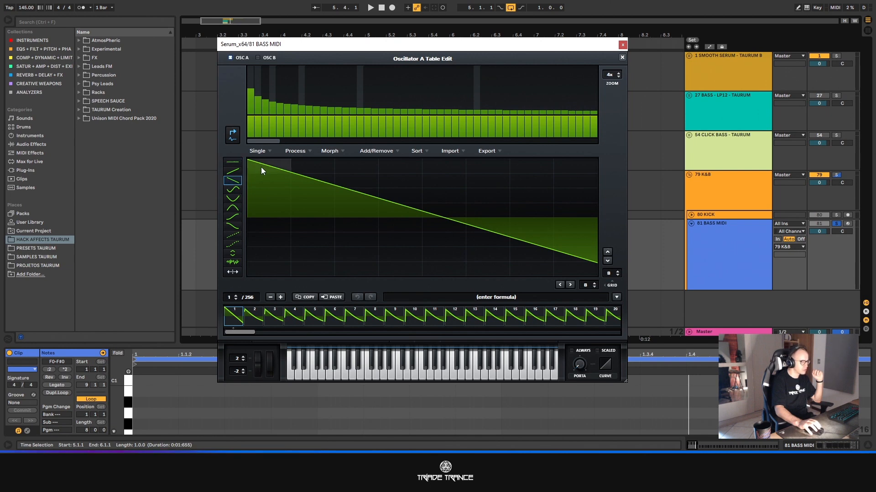
pyautogui.click(233, 181)
pyautogui.moveTo(273, 168); pyautogui.dragTo(595, 275)
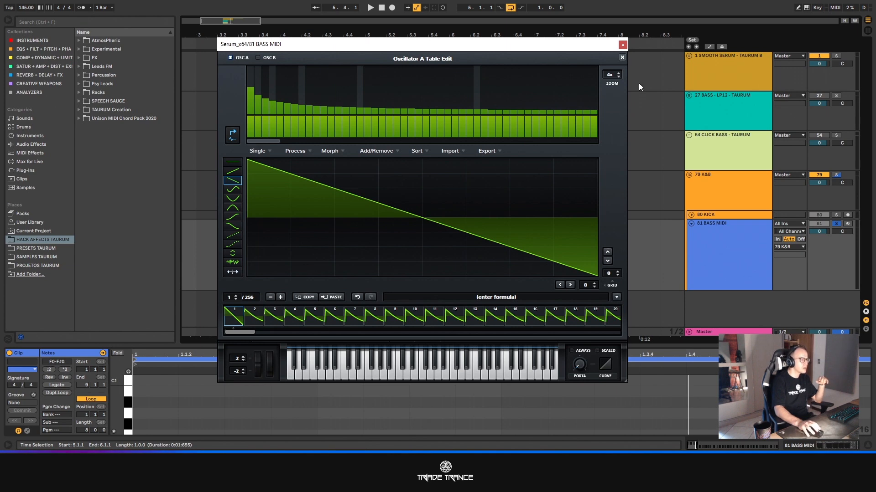
pyautogui.click(622, 58)
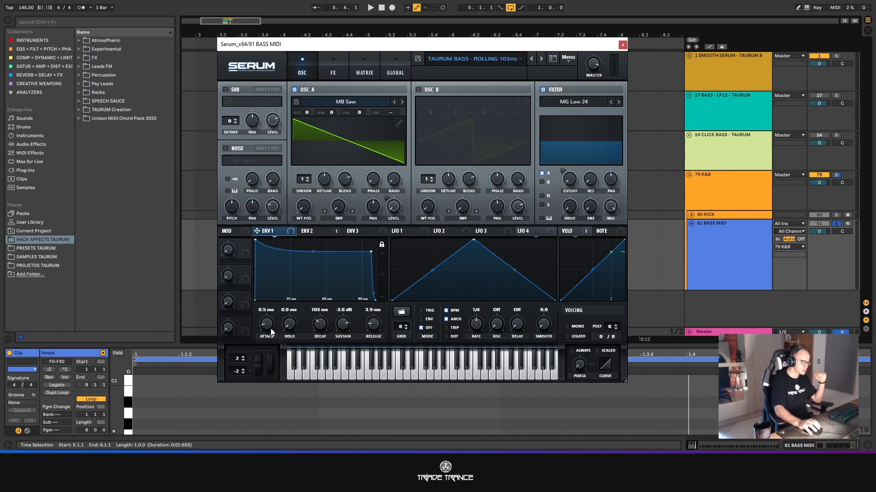
# - Play the bass and examine Env 2 and its modulation amount on the filter cutoff
pyautogui.click(314, 232)
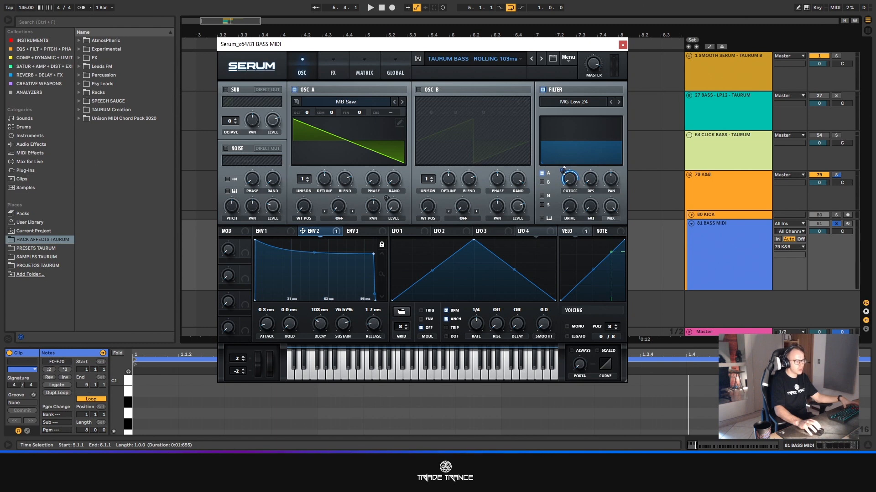
pyautogui.press('space')
pyautogui.press('space')
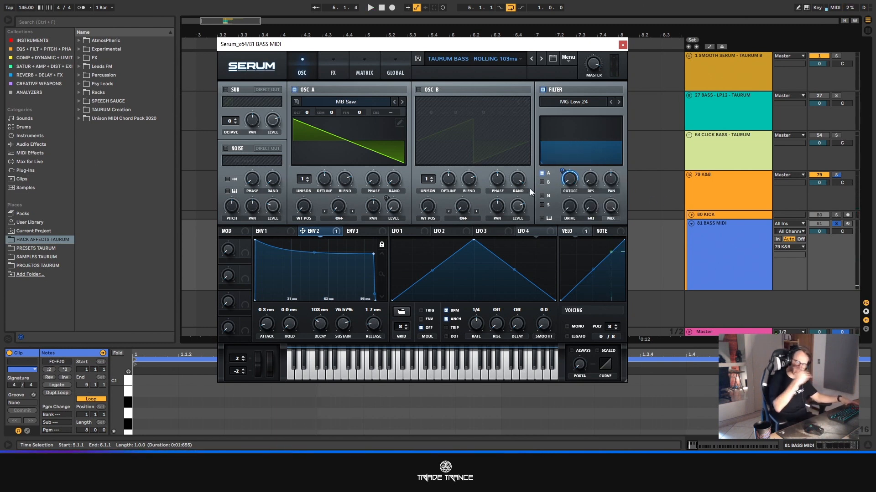
pyautogui.click(564, 170)
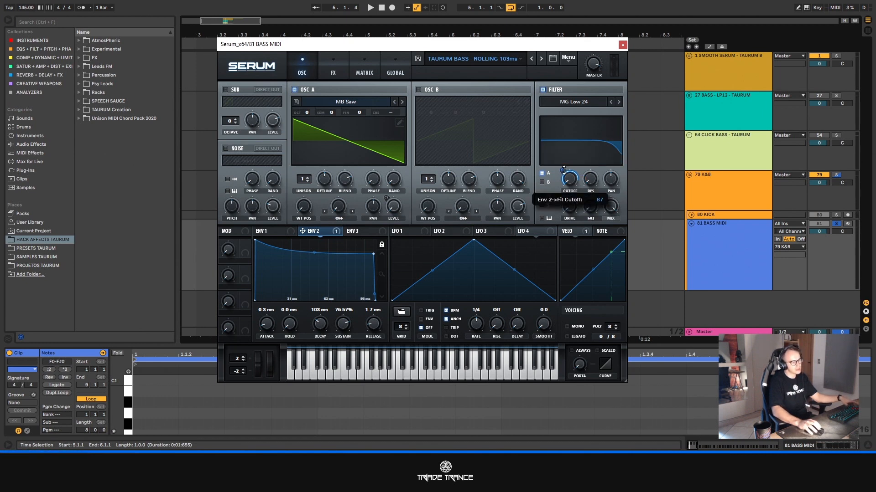
pyautogui.moveTo(571, 182)
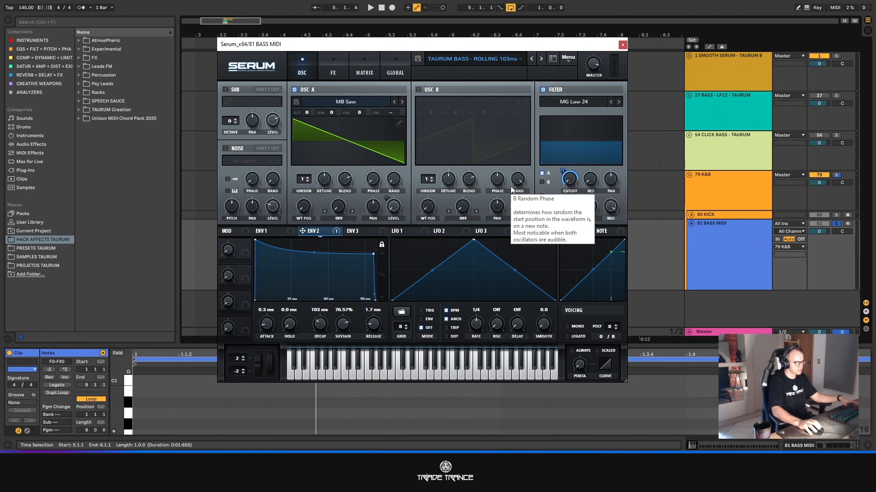
# - Examine Env 3, the LFOs and the velocity modulation of oscillator A's level, and return to Env 1
pyautogui.click(354, 235)
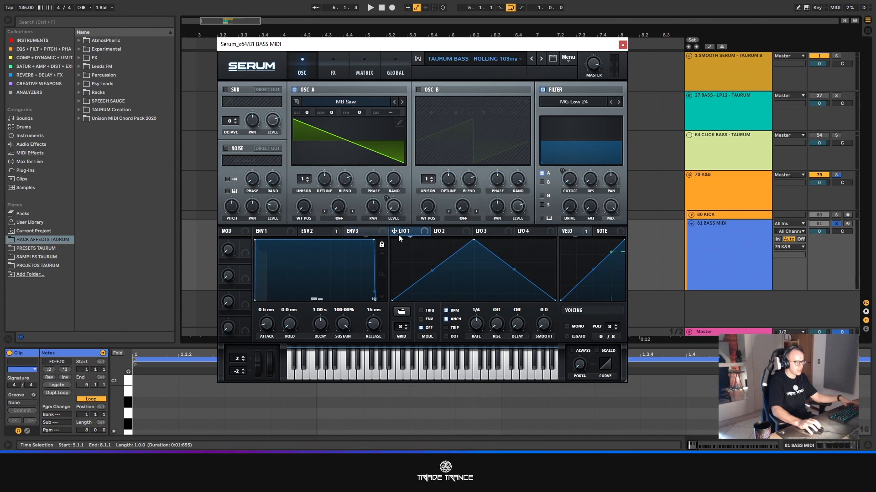
pyautogui.click(446, 233)
pyautogui.click(533, 234)
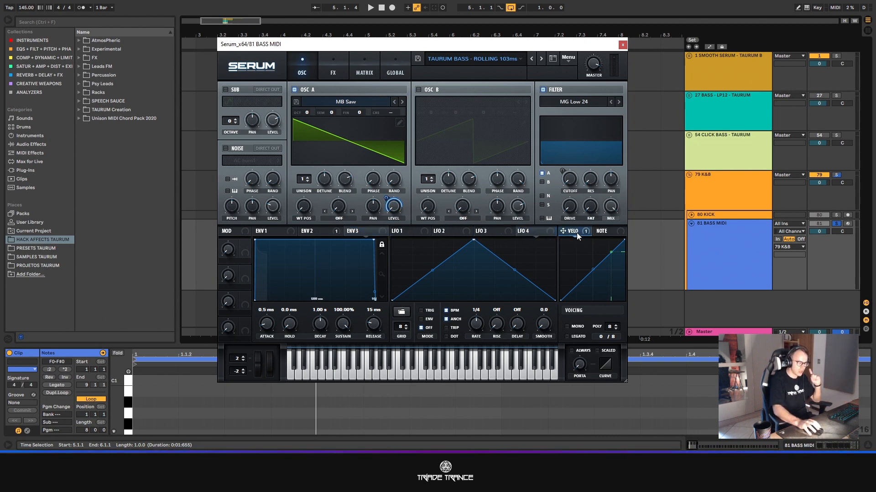
pyautogui.rightClick(391, 208)
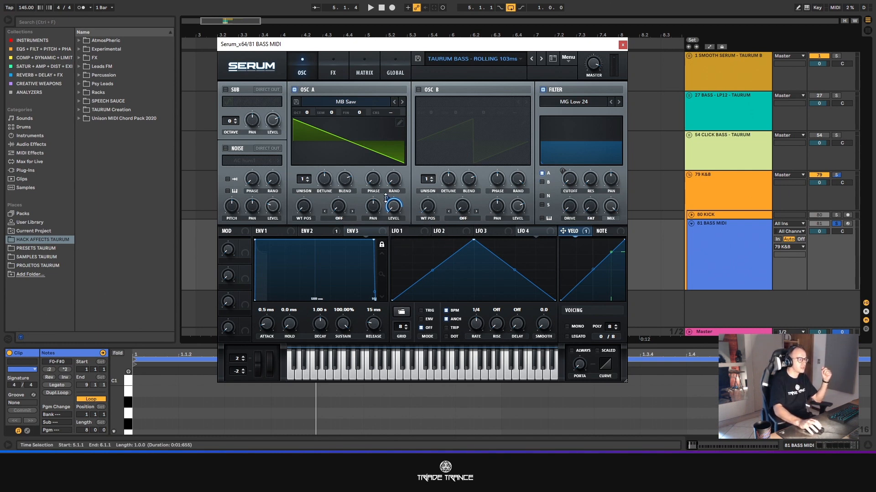
pyautogui.moveTo(386, 199)
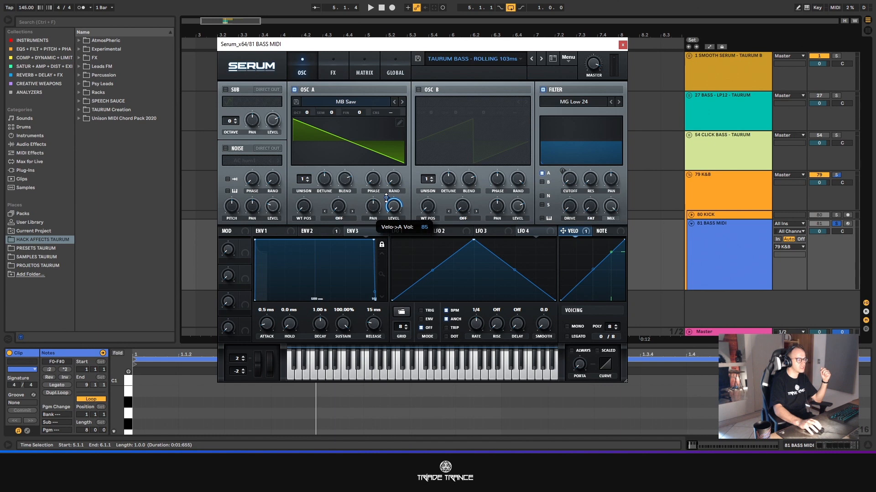
pyautogui.click(274, 232)
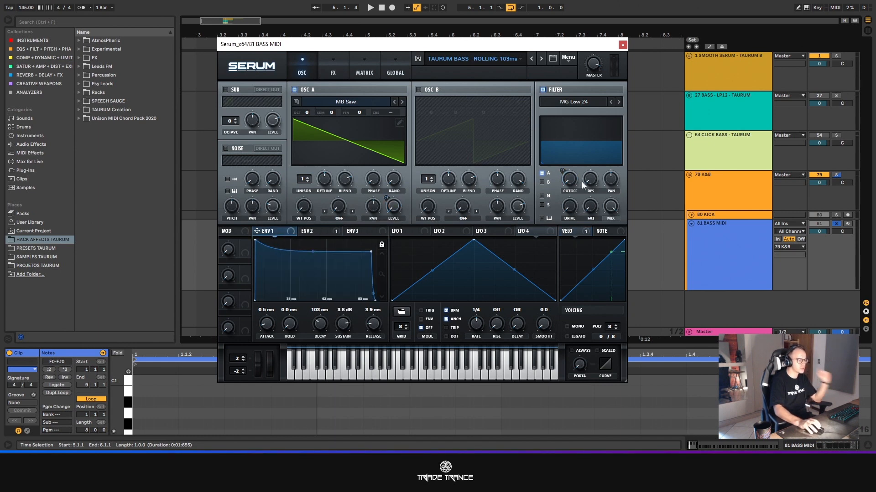
# - Play the bass and examine the filter's resonance, its Normal filter types and the compressor in Serum's effects
pyautogui.moveTo(590, 182); pyautogui.dragTo(583, 123)
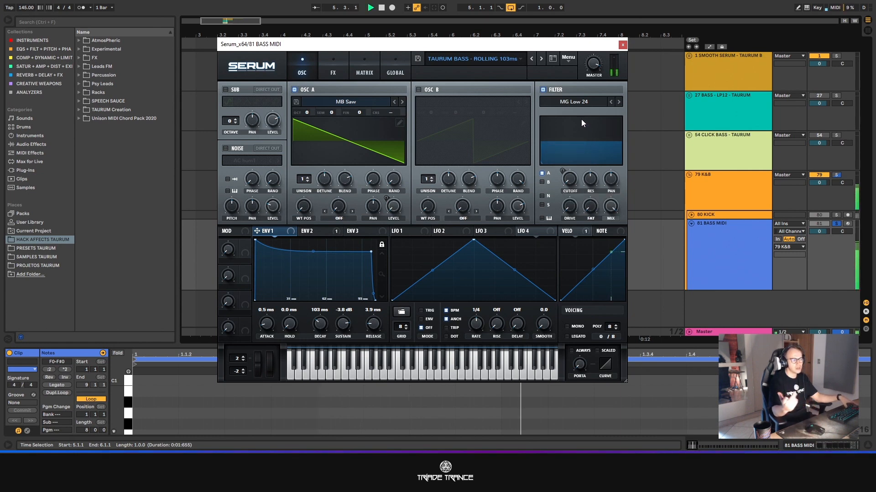
pyautogui.press('space')
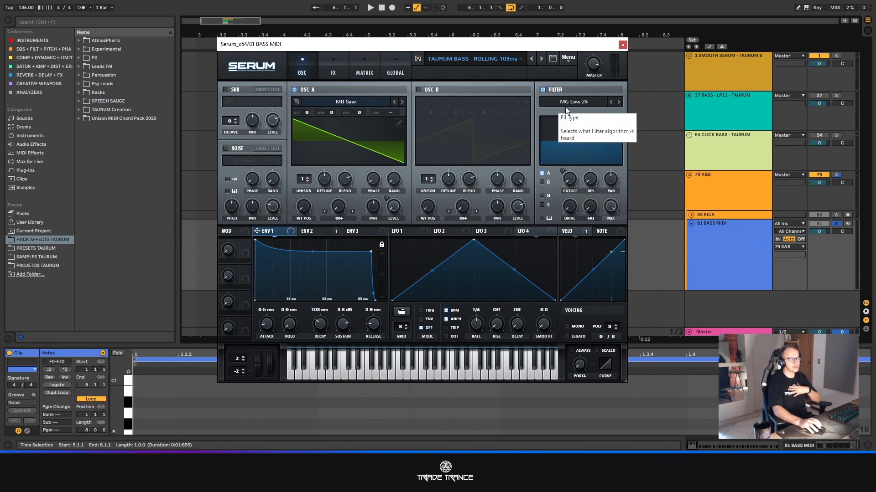
pyautogui.click(595, 102)
pyautogui.moveTo(586, 113)
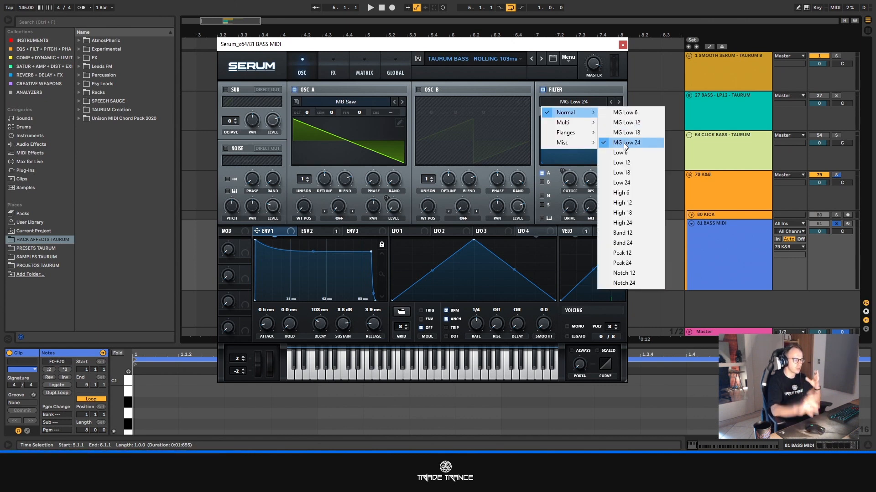
pyautogui.click(505, 47)
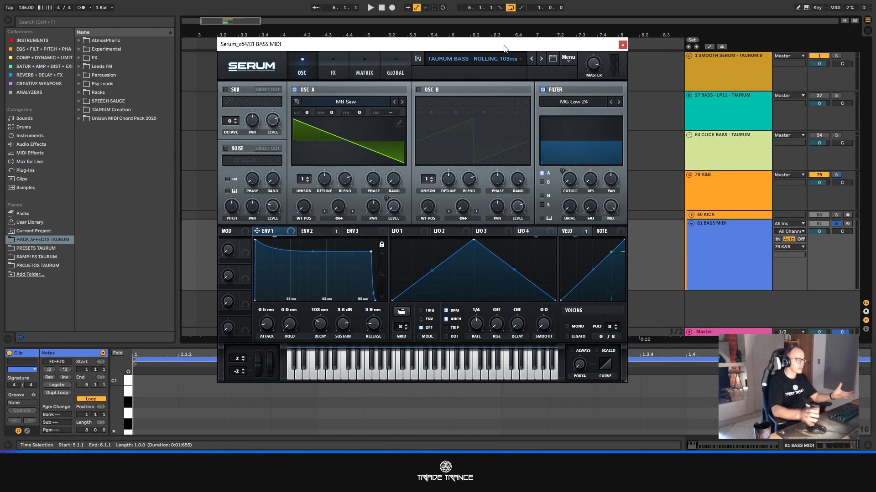
pyautogui.click(332, 68)
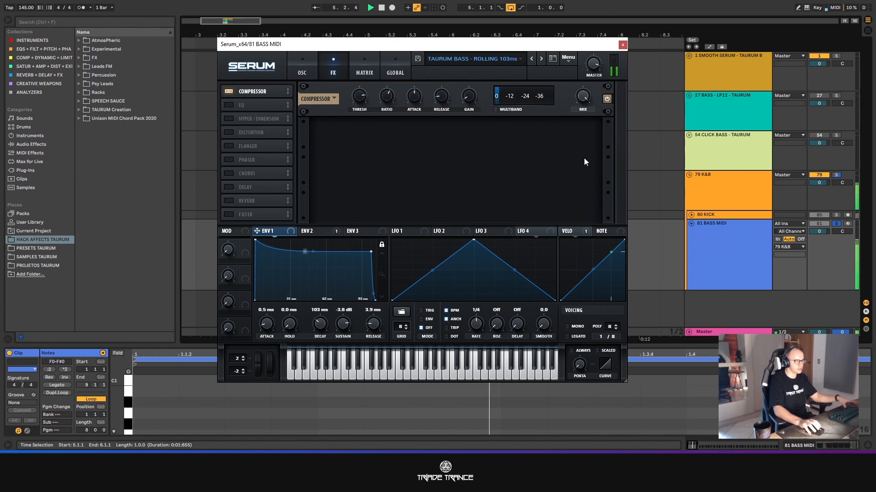
pyautogui.click(311, 72)
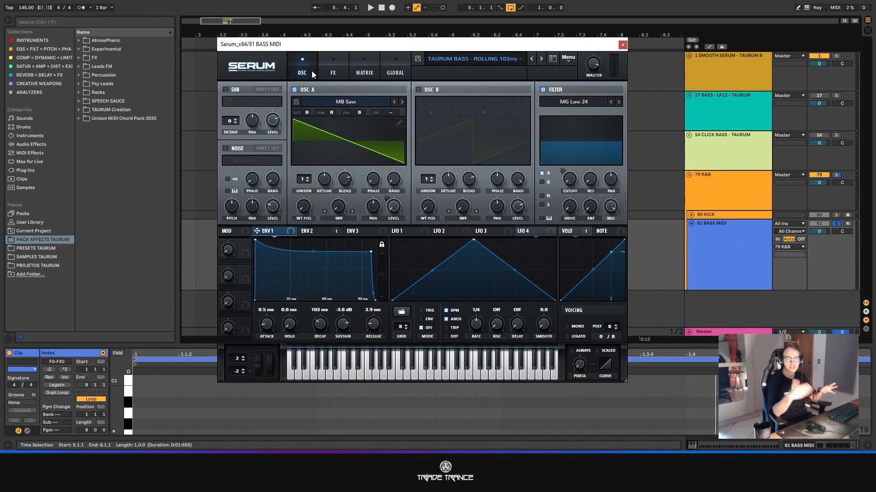
# - Close Serum and open the bass track's FabFilter Pro-Q 3 equalizer, placing its window fully in view
pyautogui.click(622, 45)
pyautogui.click(720, 248)
pyautogui.doubleClick(718, 247)
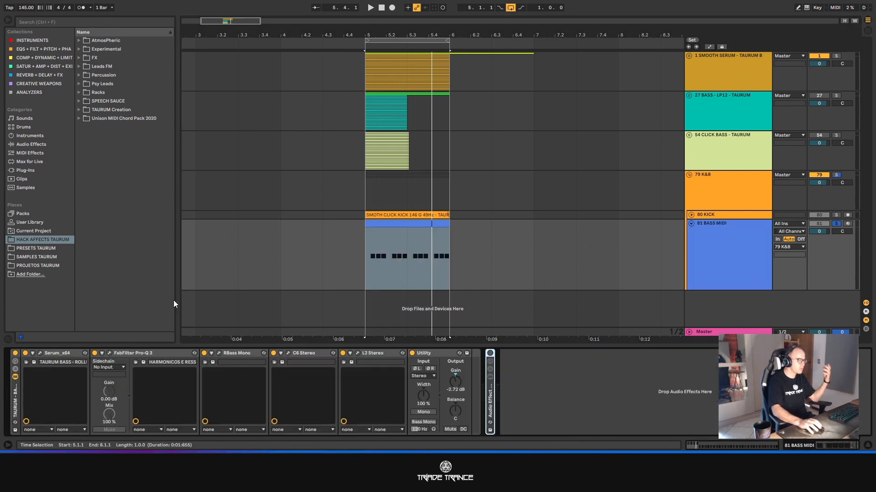
pyautogui.click(110, 353)
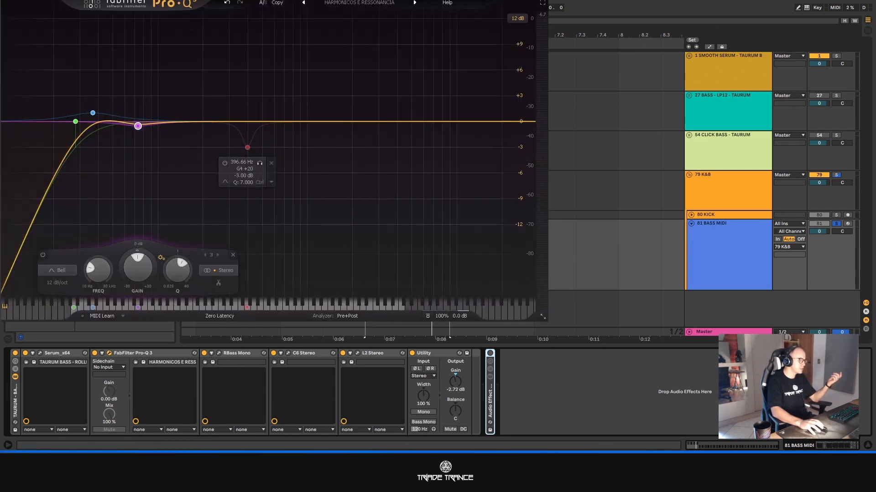
pyautogui.moveTo(400, 24); pyautogui.dragTo(354, 20)
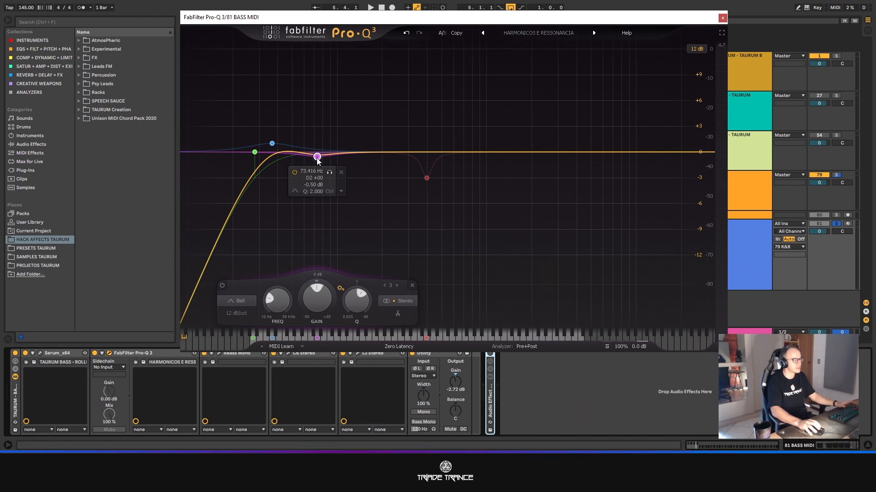
# - Set the equalizer's bell band at about 73.9 Hz to about -0.71 dB and bypass that band, closing Pro-Q 3
pyautogui.moveTo(317, 159); pyautogui.dragTo(318, 160)
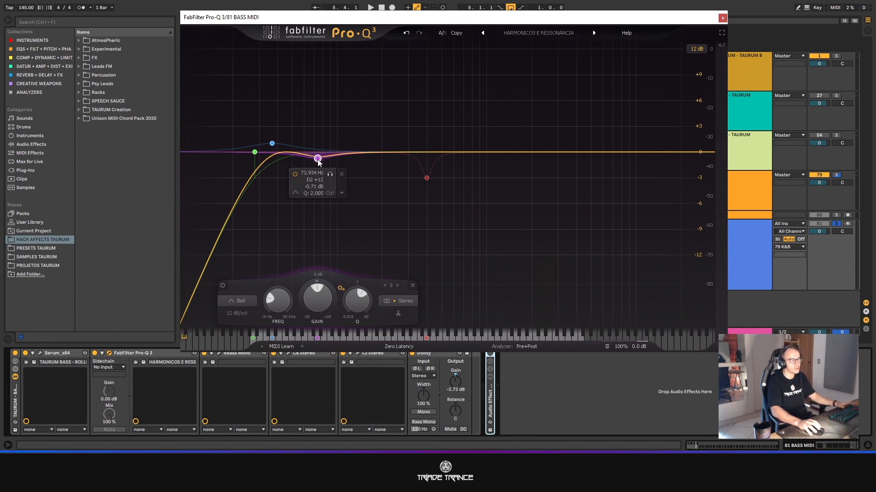
pyautogui.click(223, 285)
pyautogui.click(255, 152)
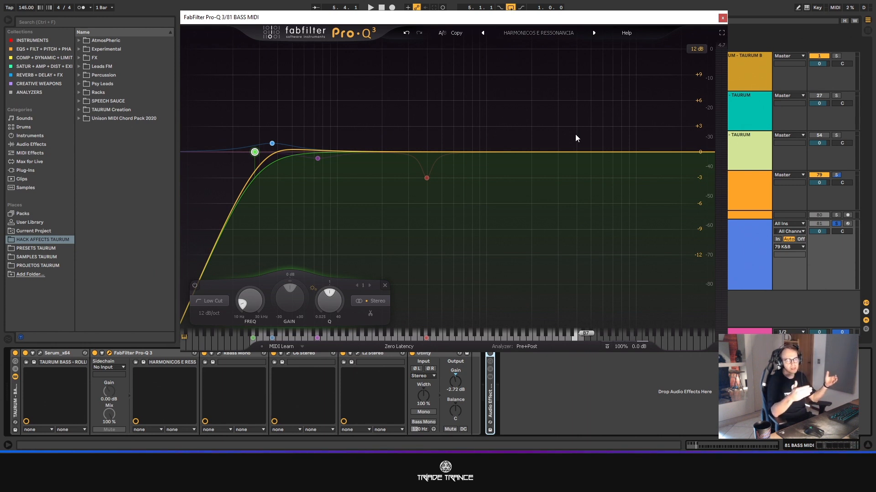
pyautogui.click(723, 17)
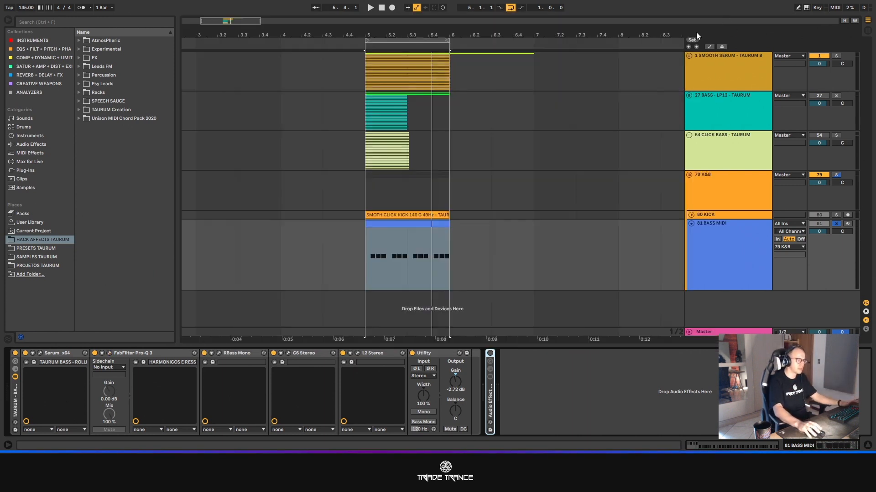
# - Open the bass track's RBass Mono, play the bass to examine its frequency, intensity and gain, and close it
pyautogui.click(217, 353)
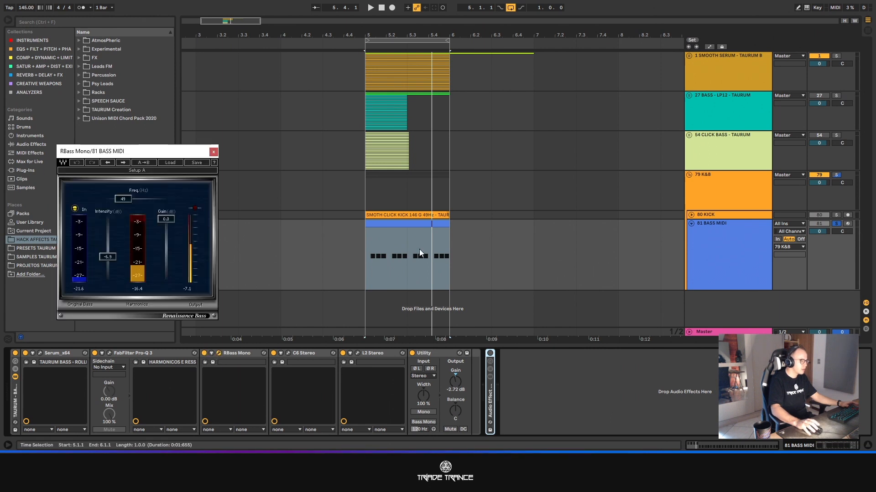
pyautogui.moveTo(175, 152); pyautogui.dragTo(299, 75)
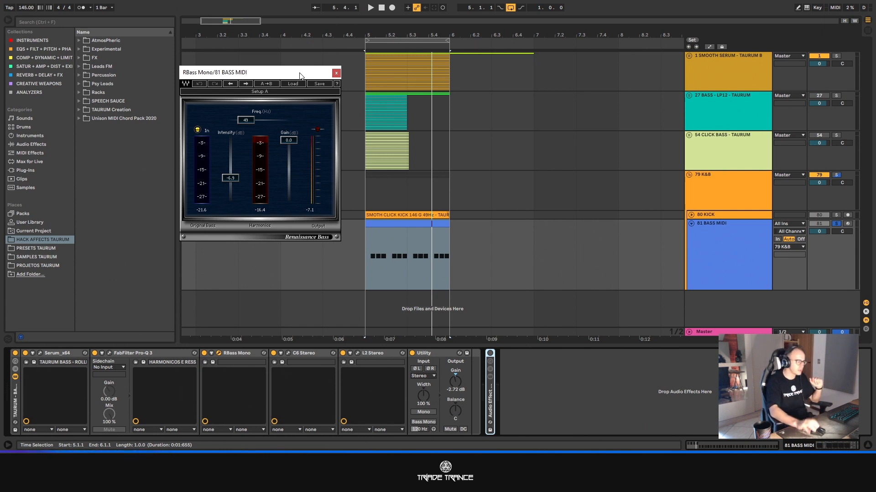
pyautogui.moveTo(264, 75); pyautogui.dragTo(262, 73)
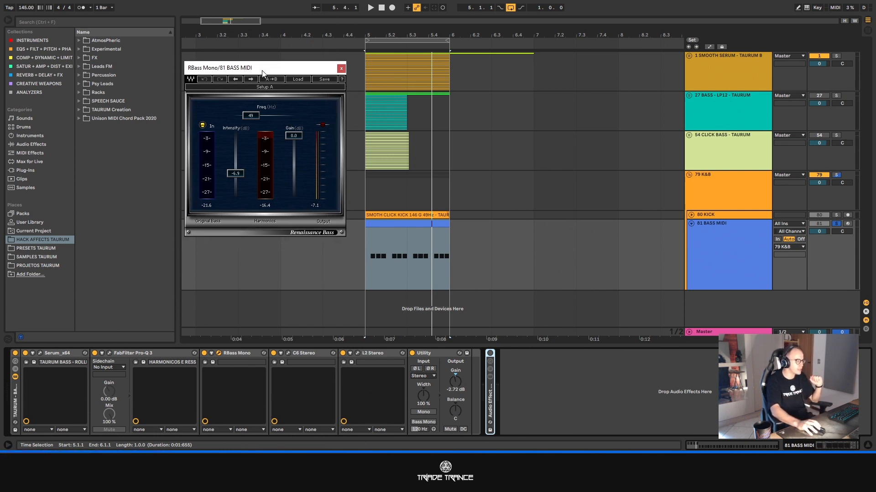
pyautogui.press('space')
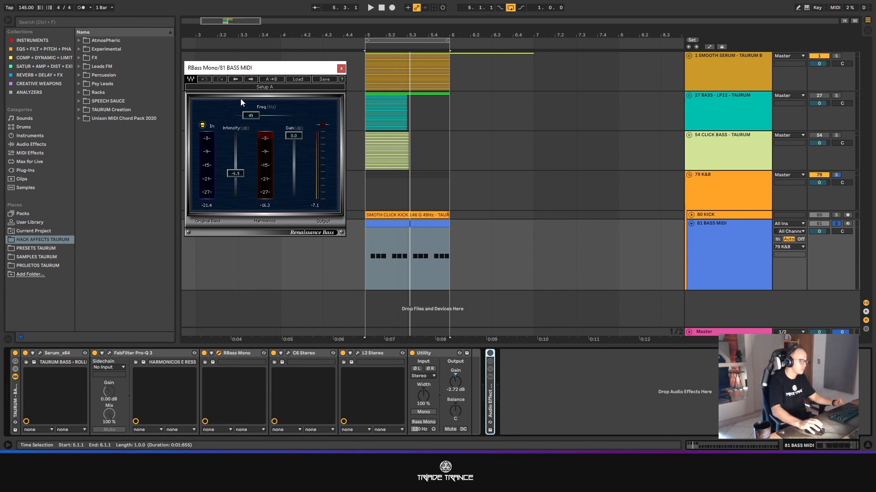
pyautogui.click(341, 68)
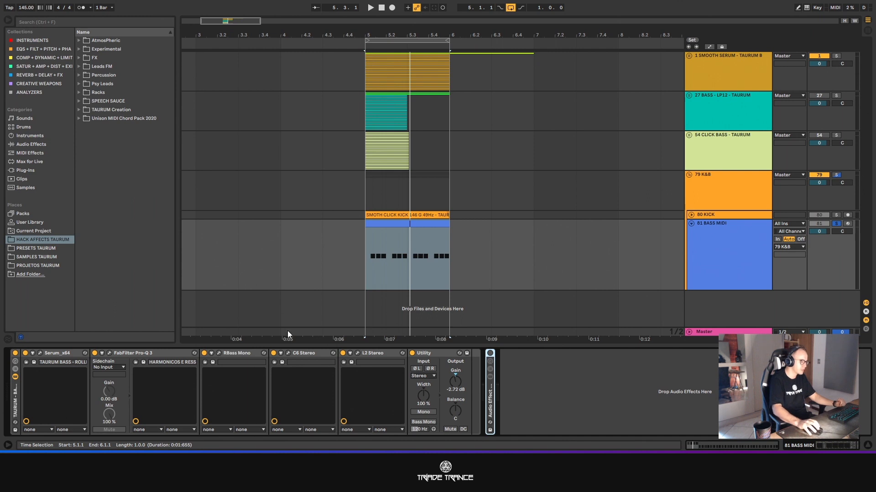
# - Open the C6 Stereo multiband compressor, play the bass to examine its band settings, and close it
pyautogui.click(288, 353)
pyautogui.moveTo(253, 128); pyautogui.dragTo(259, 64)
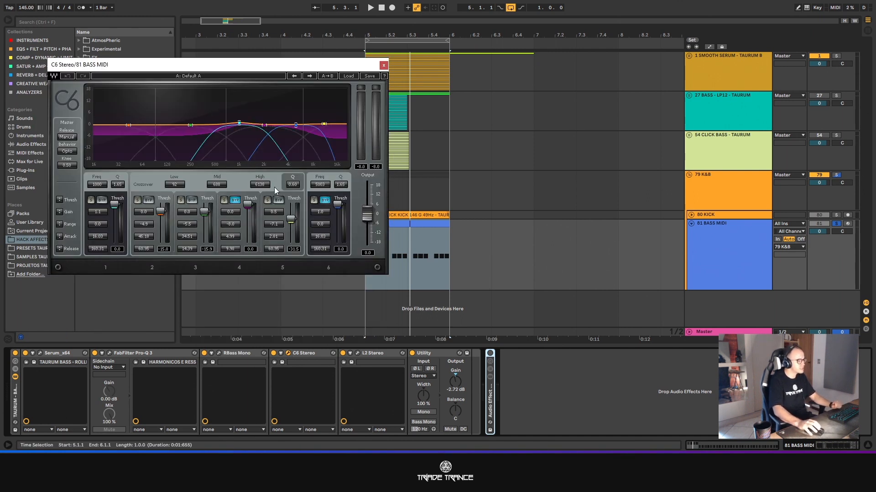
pyautogui.moveTo(220, 68); pyautogui.dragTo(192, 85)
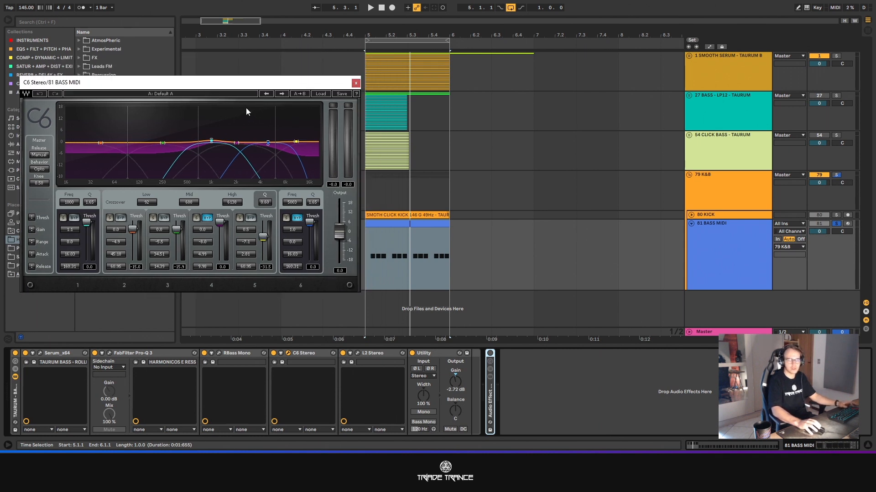
pyautogui.press('space')
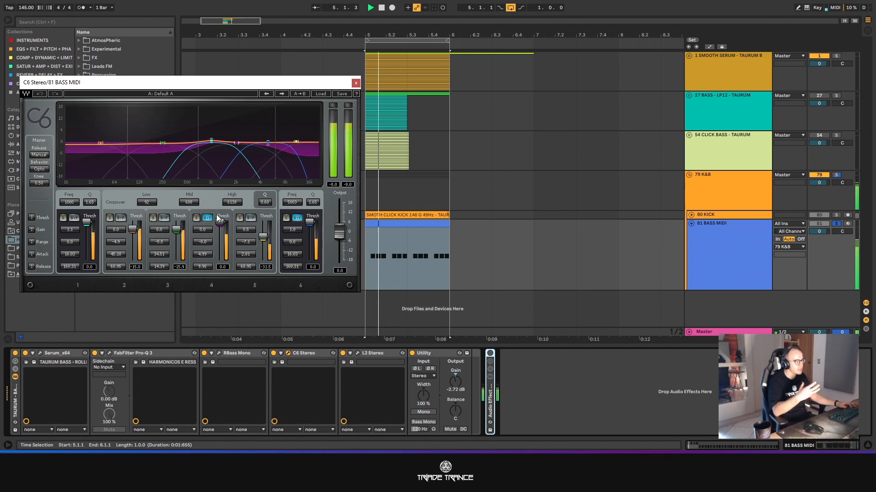
pyautogui.press('space')
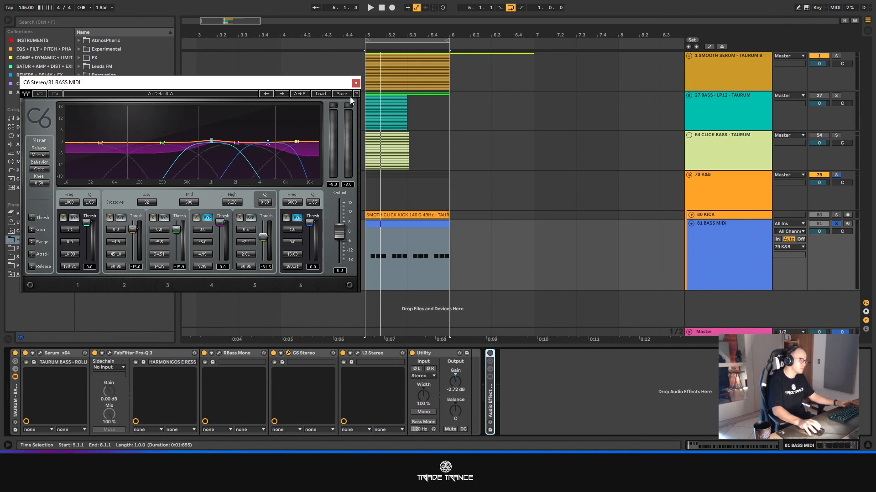
pyautogui.moveTo(195, 86); pyautogui.dragTo(211, 68)
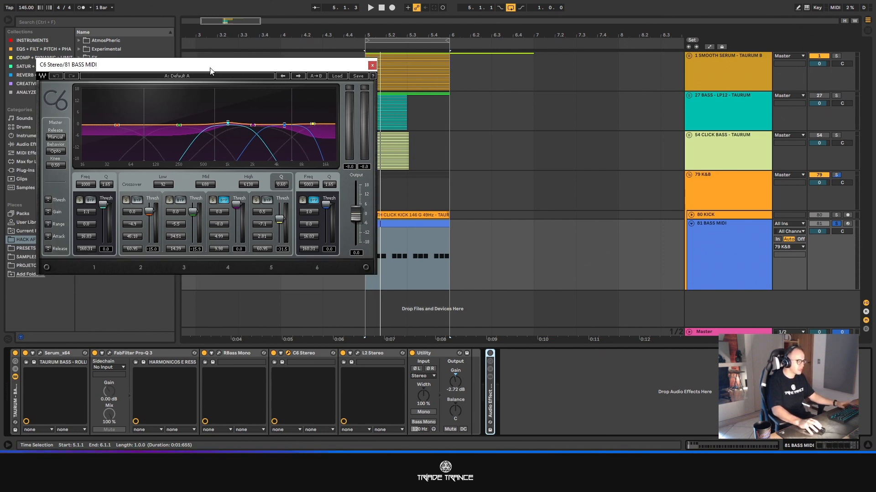
pyautogui.click(373, 66)
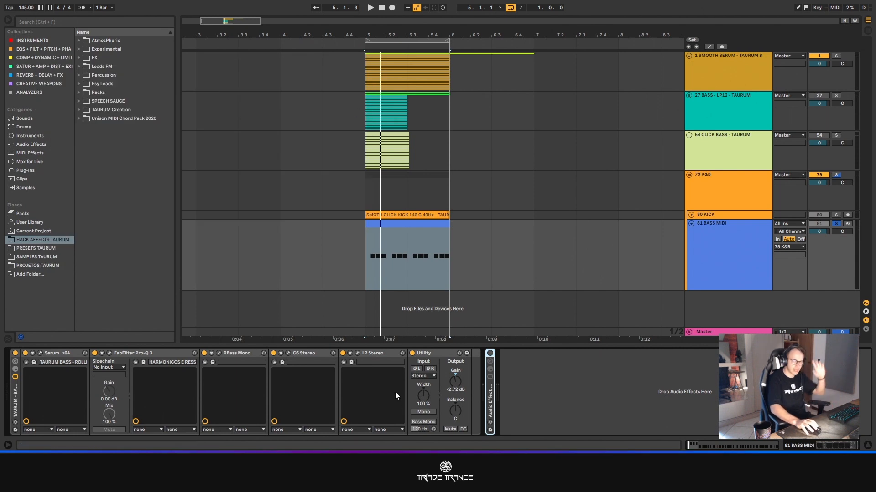
# - Open the L2 Stereo limiter, play the bass to examine its threshold, ceiling, release and attenuation, and close it
pyautogui.click(357, 353)
pyautogui.moveTo(400, 204); pyautogui.dragTo(173, 123)
pyautogui.press('space')
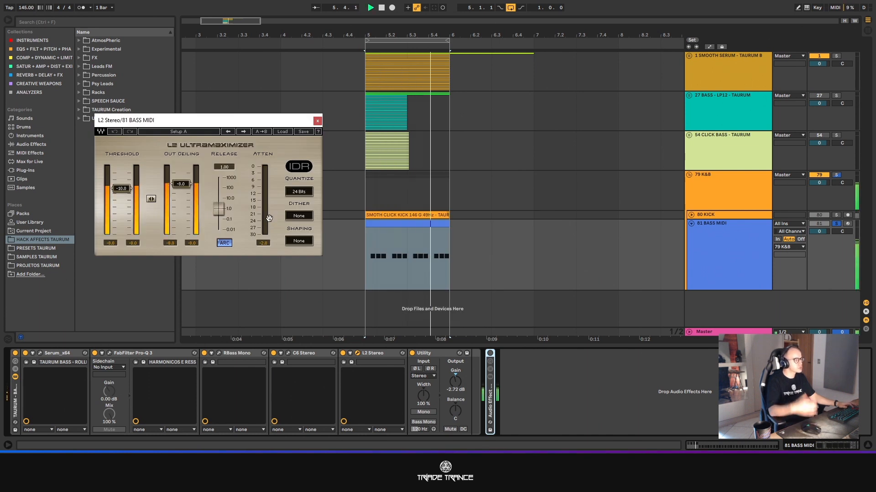
pyautogui.press('space')
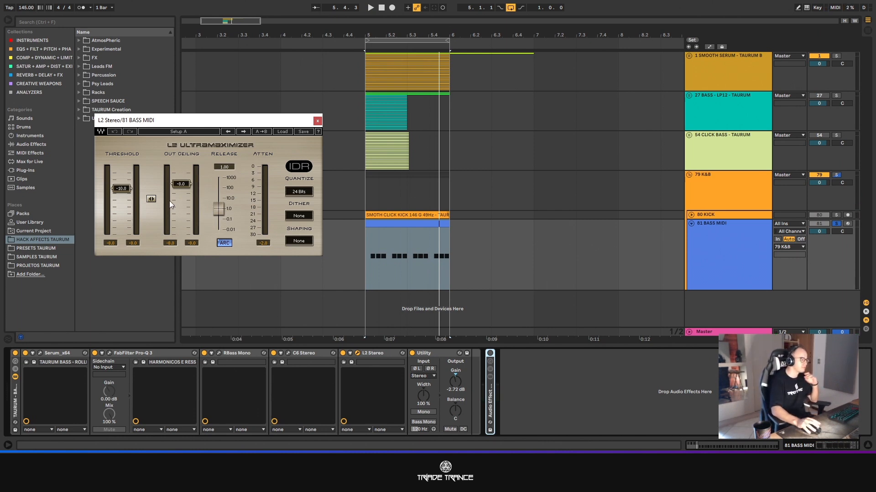
pyautogui.press('space')
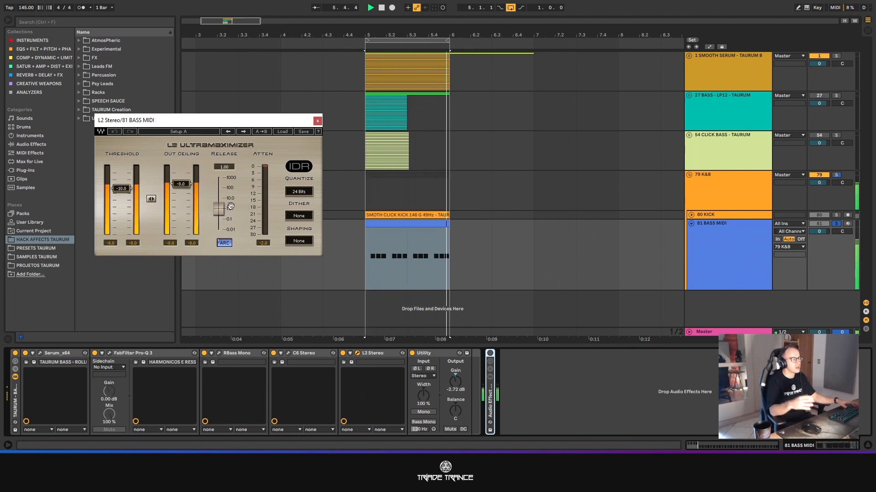
pyautogui.press('space')
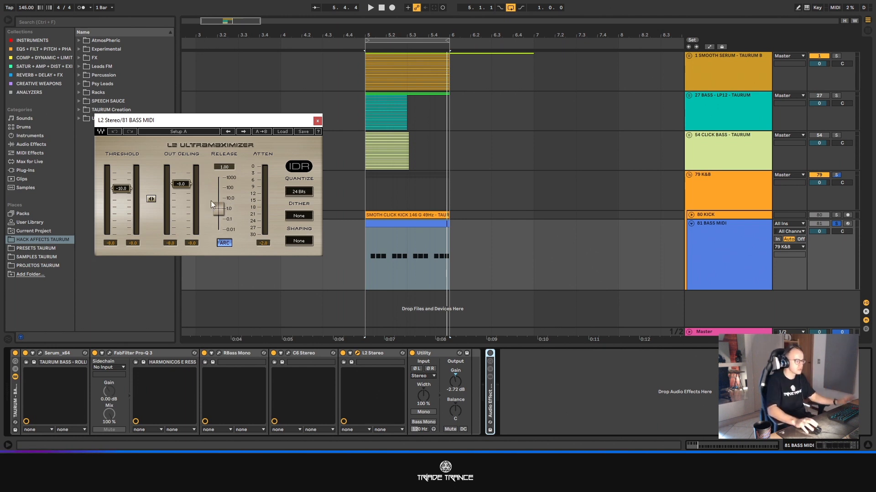
pyautogui.press('space')
pyautogui.click(317, 121)
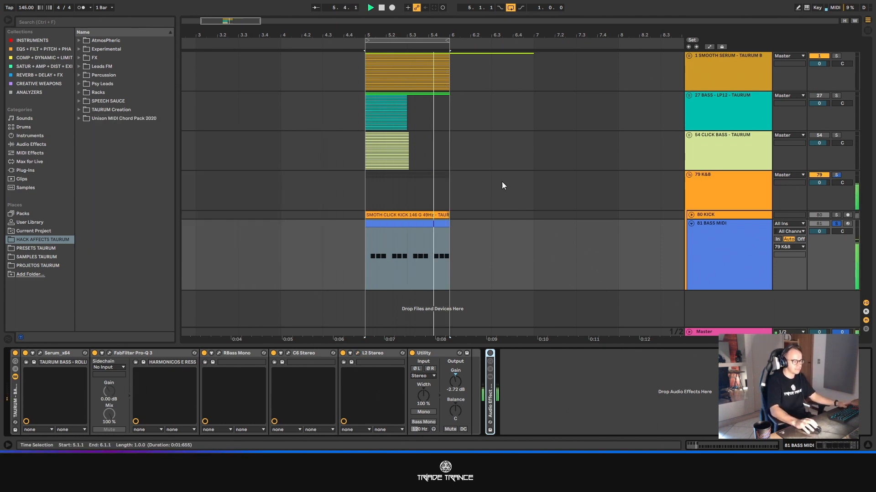
# - Check the bass level in the Session View mixer during playback and turn off the bass track's Utility device
pyautogui.press('space')
pyautogui.click(705, 243)
pyautogui.press('Tab')
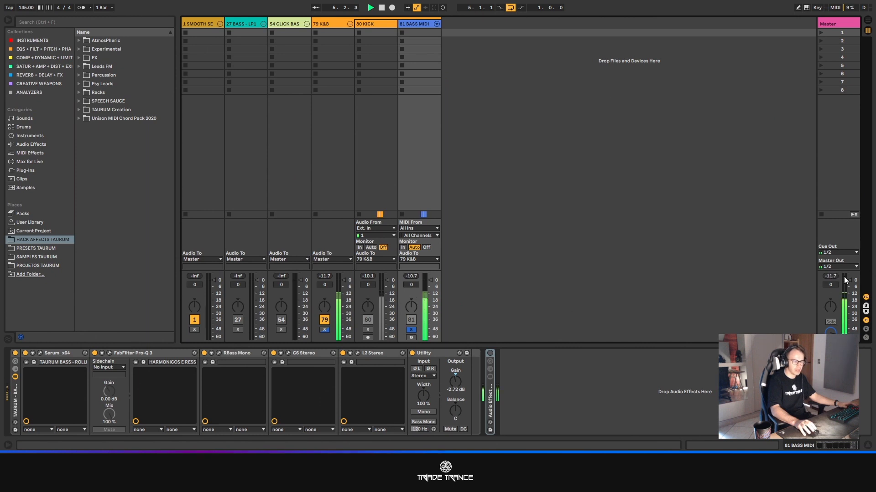
pyautogui.click(413, 353)
pyautogui.press('Tab')
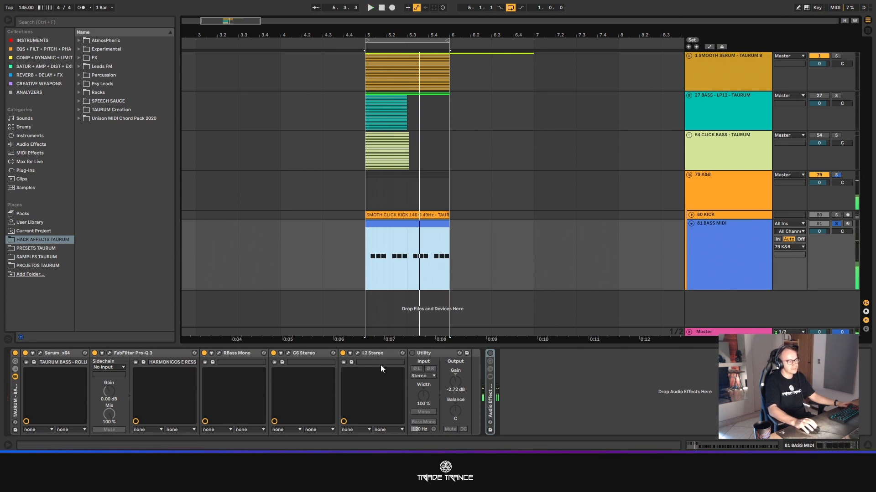
# - Play the bass without Utility, compare its level in the Session View mixer, and return to Arrangement View
pyautogui.click(391, 355)
pyautogui.press('Tab')
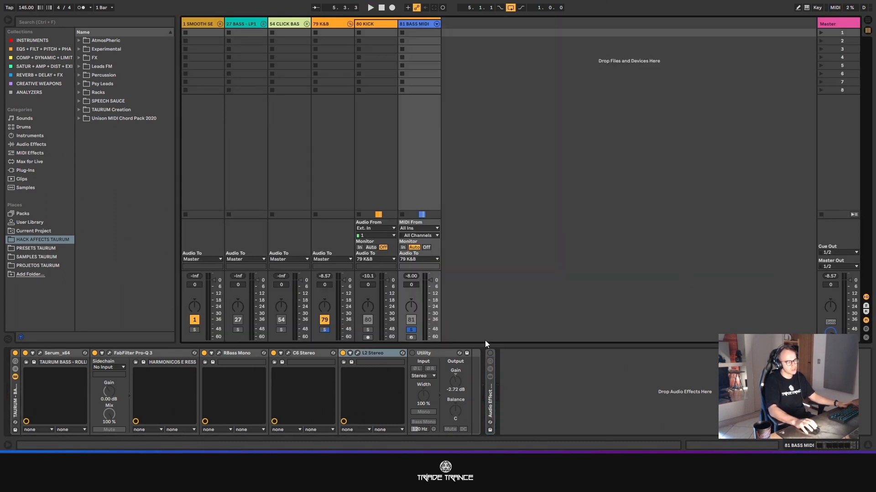
pyautogui.press('space')
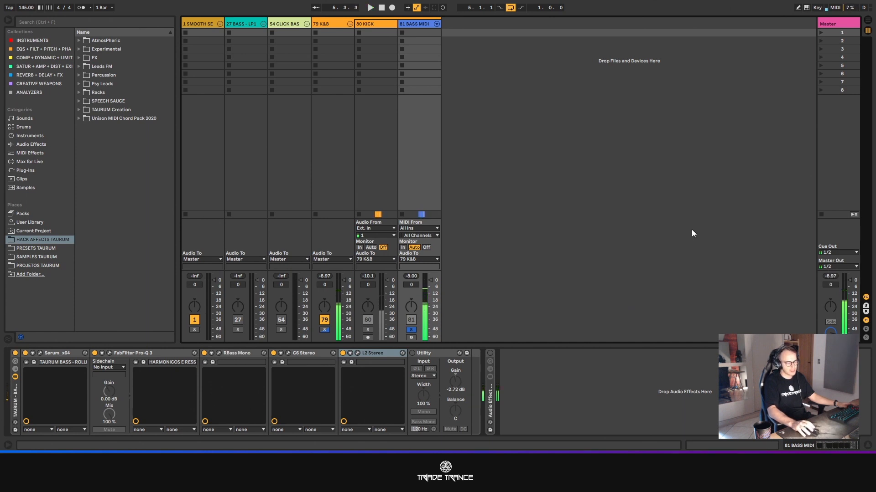
pyautogui.press('Tab')
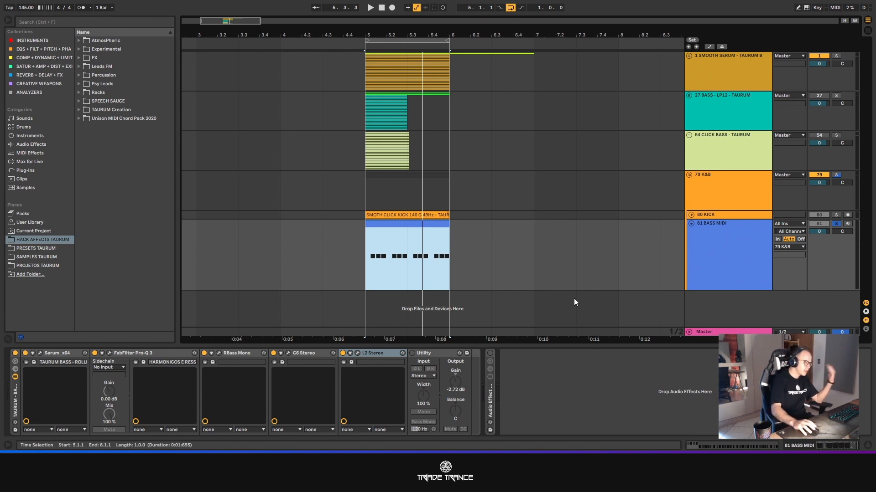
# - Unfold the bass track's Audio Effect Rack and examine its bypassed EQuilibrium, Vertigo VSC-2 and FabFilter Pro-MB
pyautogui.doubleClick(491, 402)
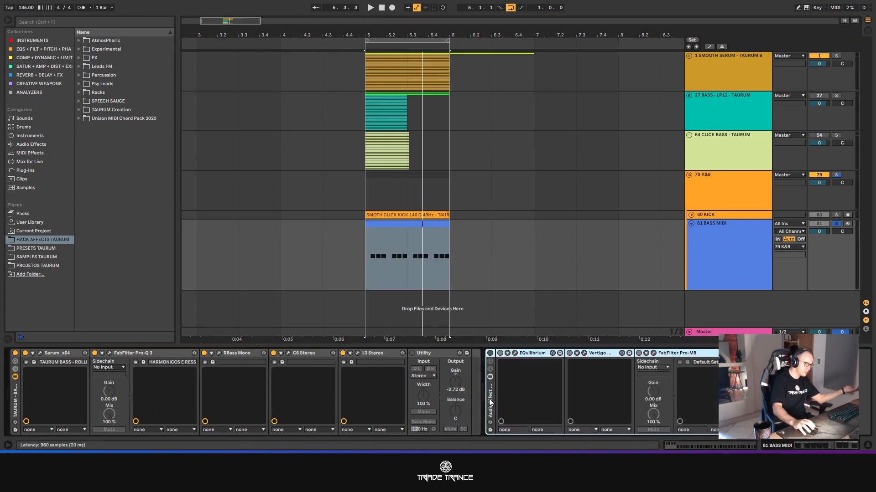
pyautogui.click(514, 353)
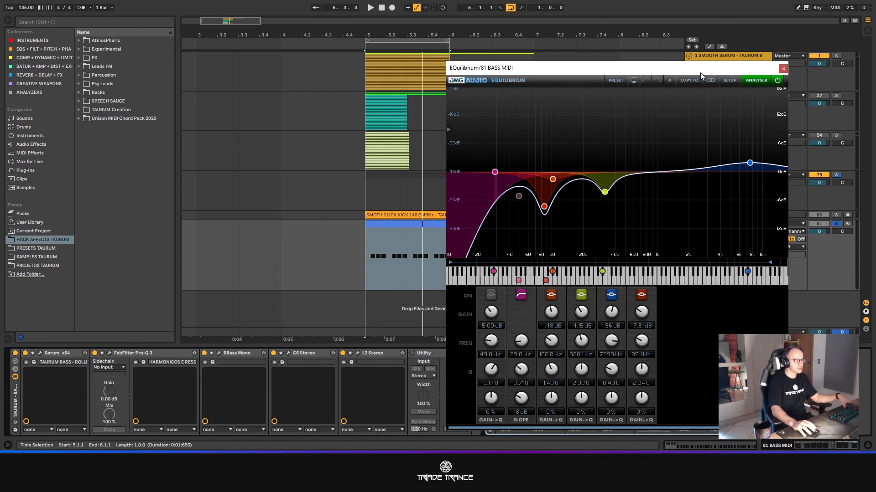
pyautogui.click(783, 69)
pyautogui.click(584, 353)
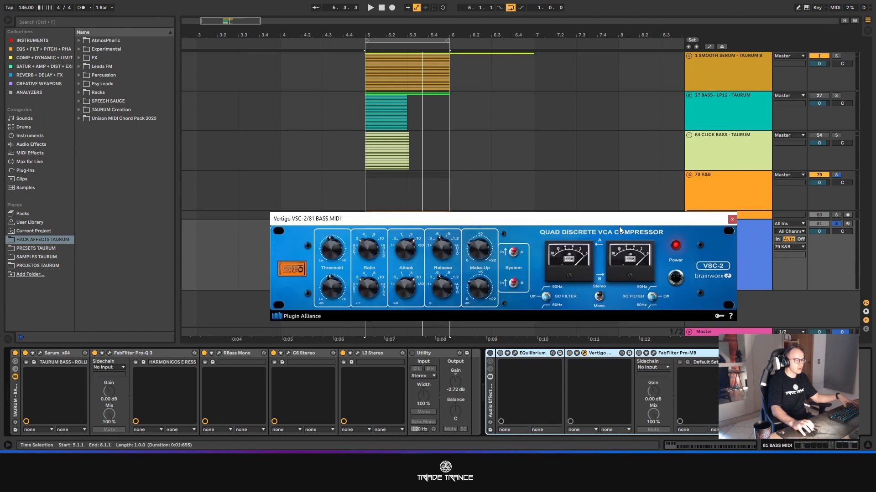
pyautogui.click(733, 220)
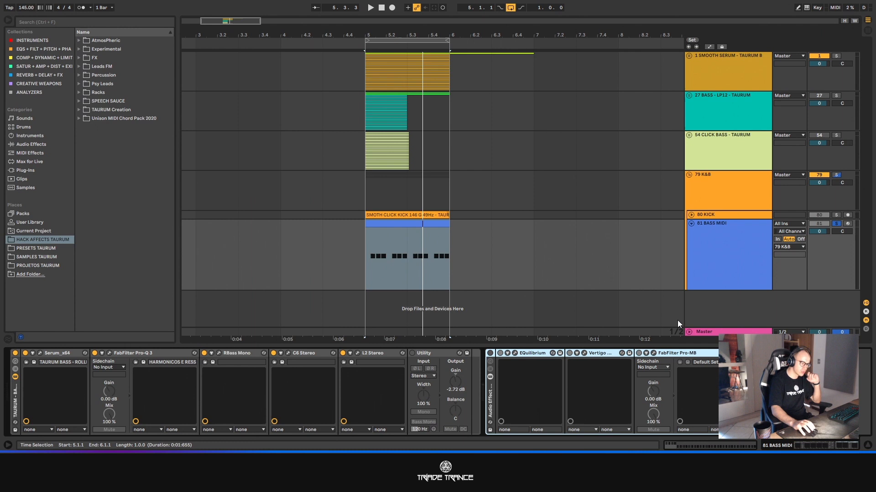
pyautogui.click(654, 353)
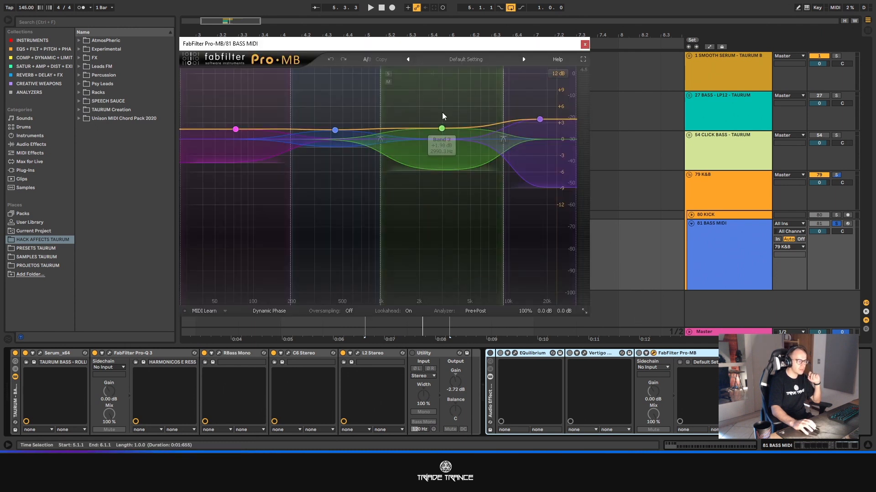
pyautogui.click(584, 44)
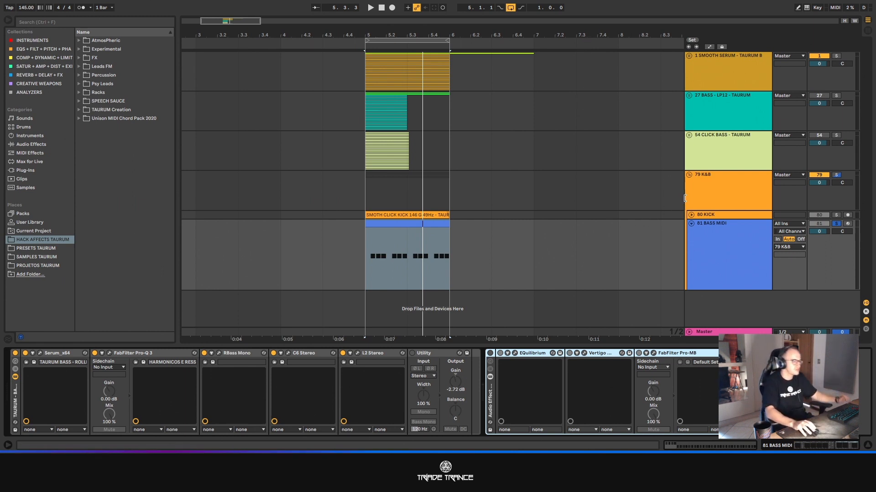
# - Unfold the 80 KICK track and solo the whole 79 K&B group to play the kick and bass together
pyautogui.click(740, 264)
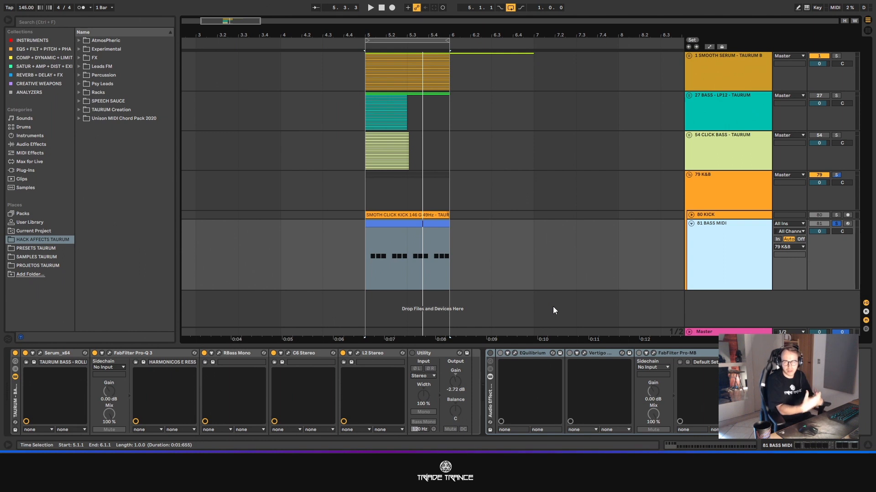
pyautogui.click(690, 214)
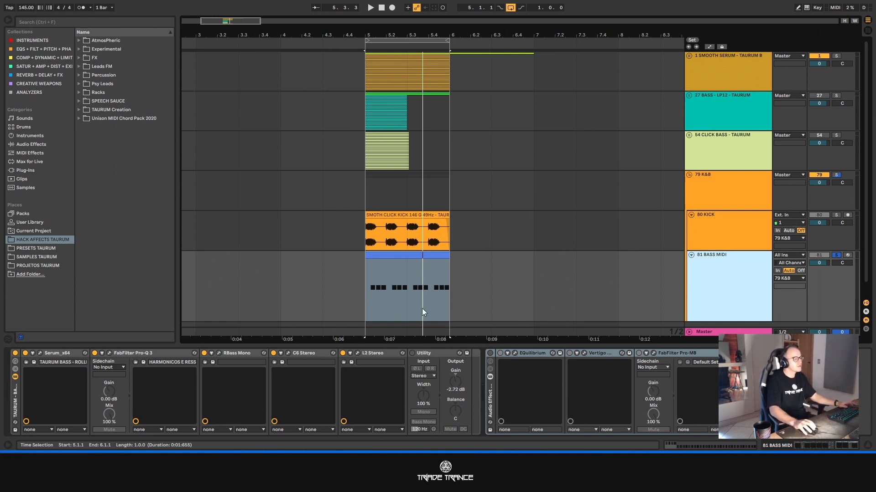
pyautogui.keyDown('shift'); pyautogui.click(727, 231); pyautogui.keyUp('shift')
pyautogui.click(402, 259)
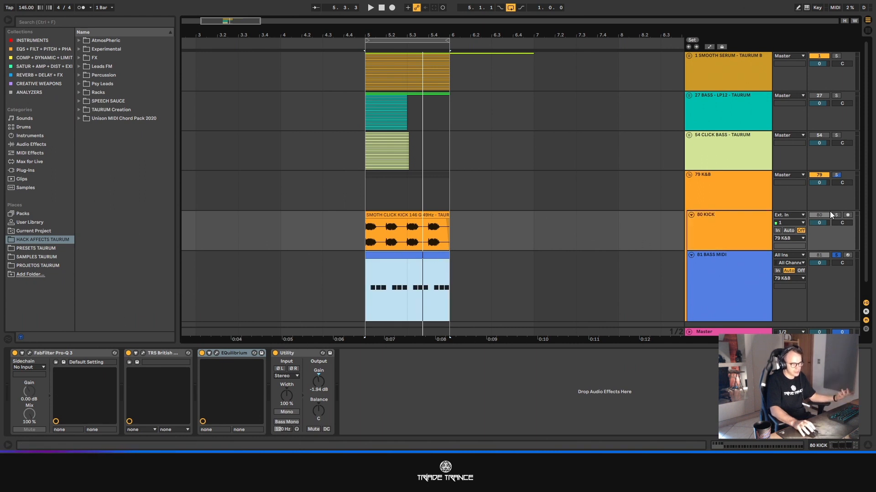
pyautogui.click(836, 175)
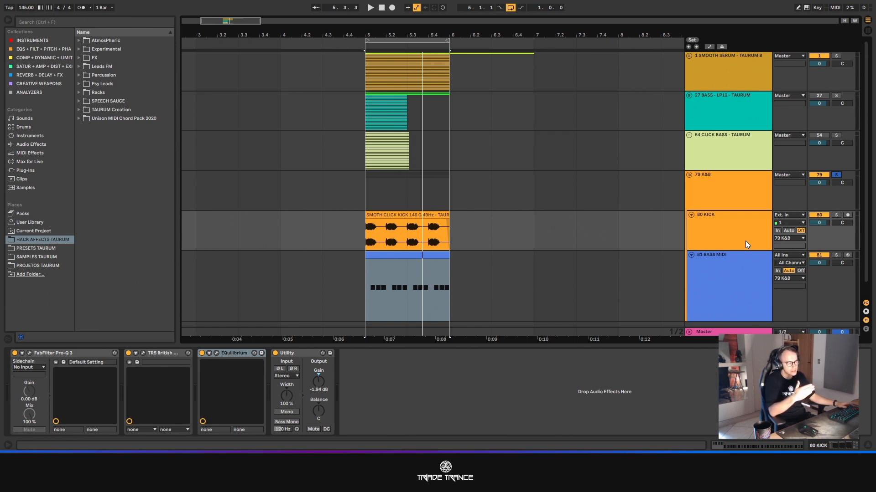
pyautogui.press('space')
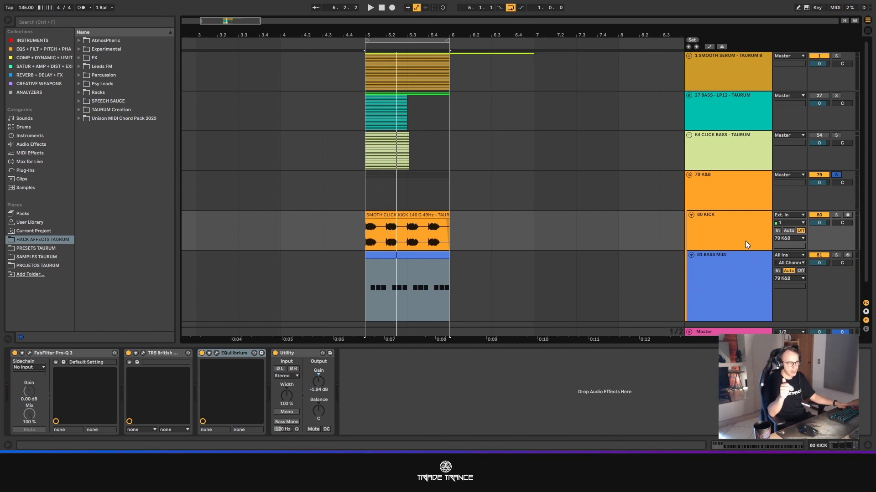
# - Play the kick and bass together, and solo and enlarge the 80 KICK track to examine the kick's waveform
pyautogui.press('space')
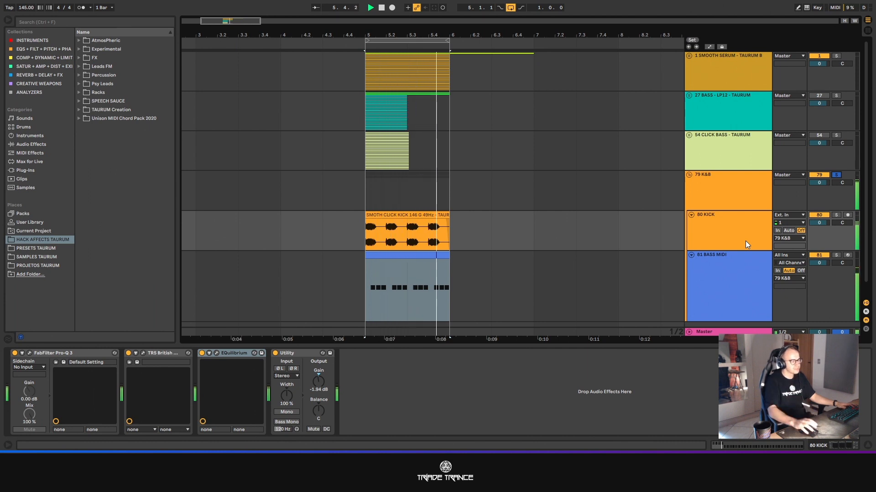
pyautogui.press('space')
pyautogui.click(745, 241)
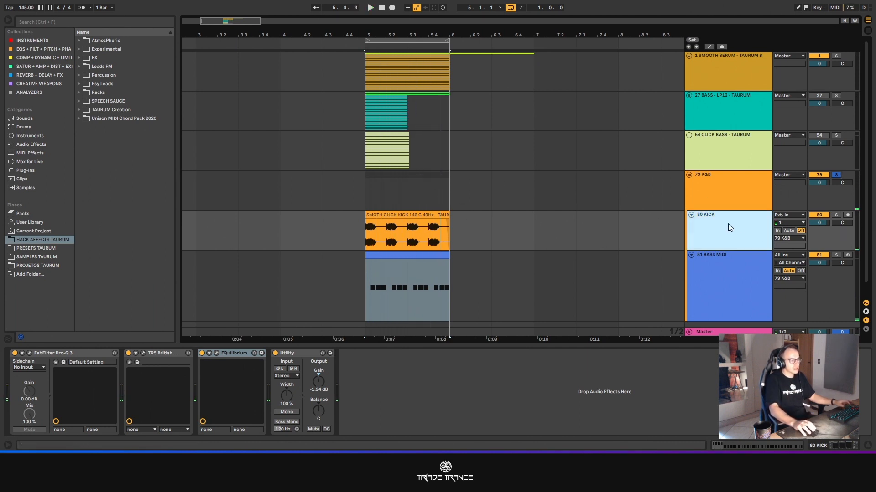
pyautogui.click(837, 215)
pyautogui.click(426, 216)
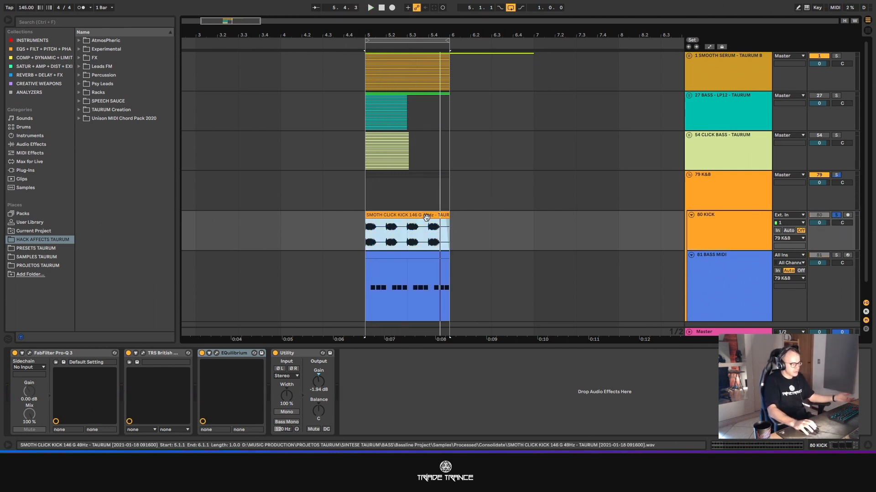
pyautogui.click(714, 251)
pyautogui.moveTo(713, 250); pyautogui.dragTo(715, 319)
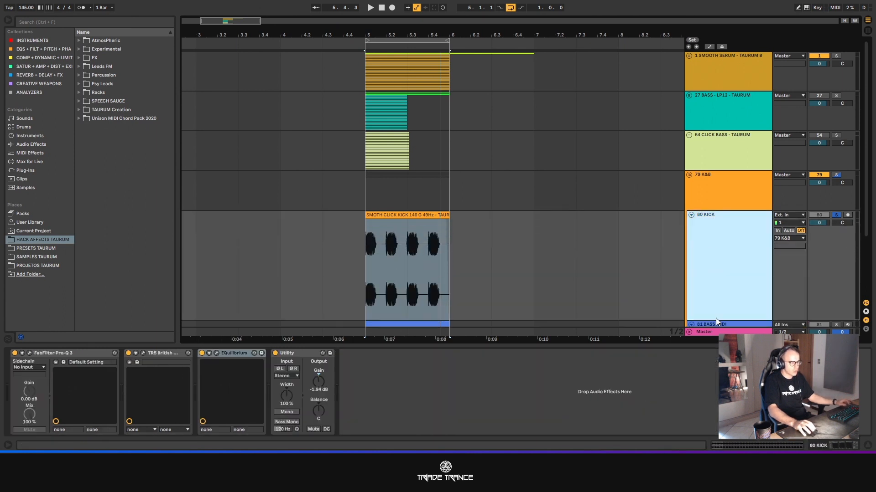
pyautogui.scroll(5, 391, 233)
pyautogui.scroll(-3, 389, 235)
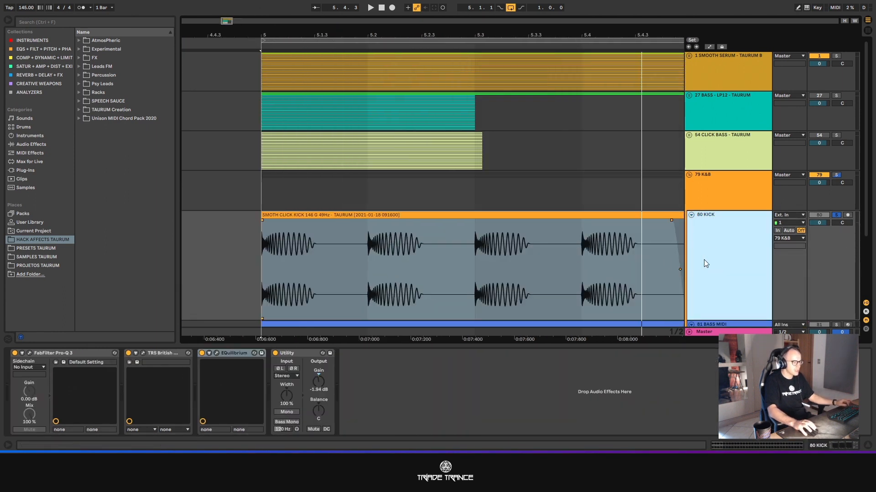
# - Fold the 80 KICK track inside the 79 K&B group, keeping the 81 BASS MIDI track unfolded
pyautogui.click(717, 198)
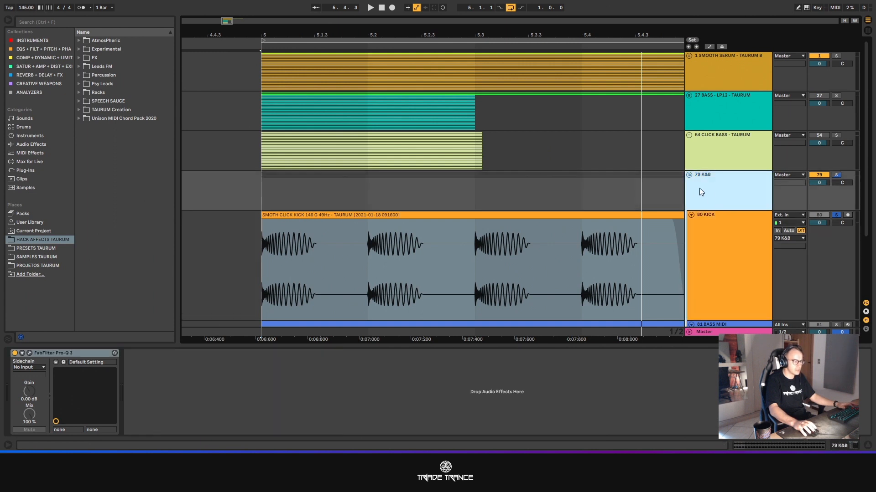
pyautogui.click(688, 176)
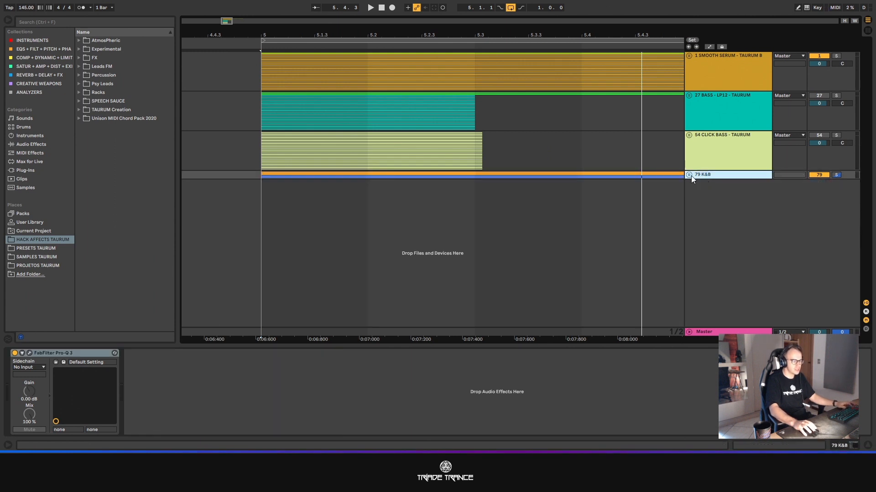
pyautogui.click(689, 175)
pyautogui.click(692, 195)
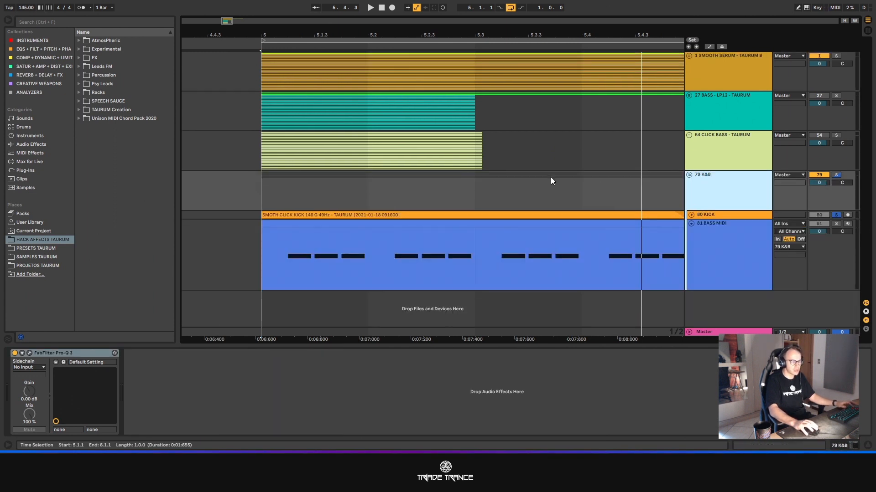
pyautogui.scroll(-5, 553, 182)
pyautogui.scroll(3, 574, 196)
pyautogui.scroll(-6, 235, 228)
pyautogui.scroll(3, 204, 230)
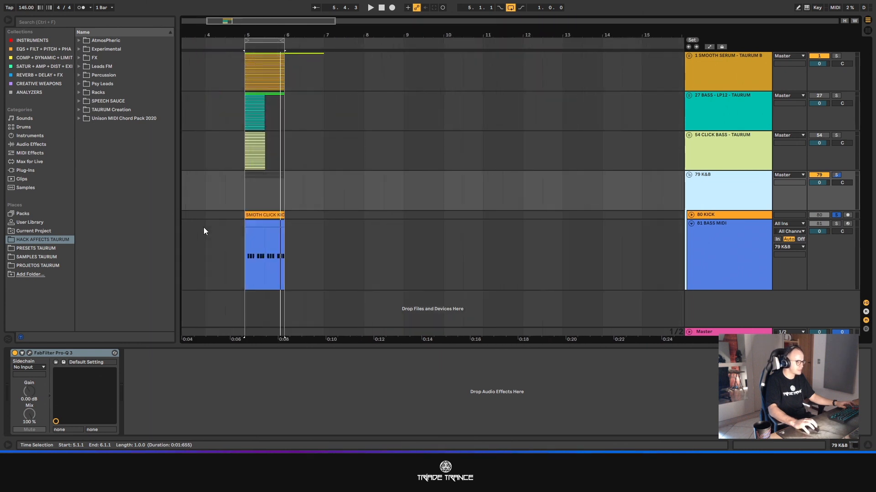
pyautogui.scroll(4, 214, 231)
# - Duplicate the 81 BASS MIDI track, moving the copy out of the 79 K&B group, and fold the group
pyautogui.click(714, 261)
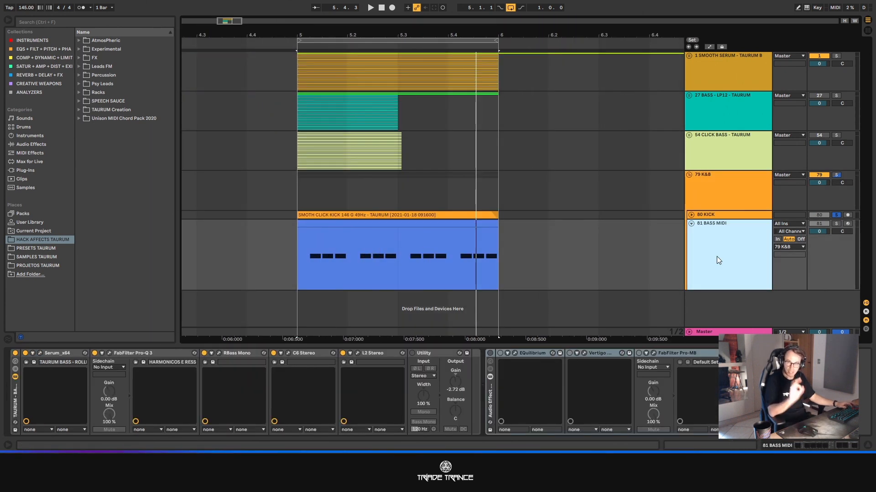
pyautogui.click(714, 250)
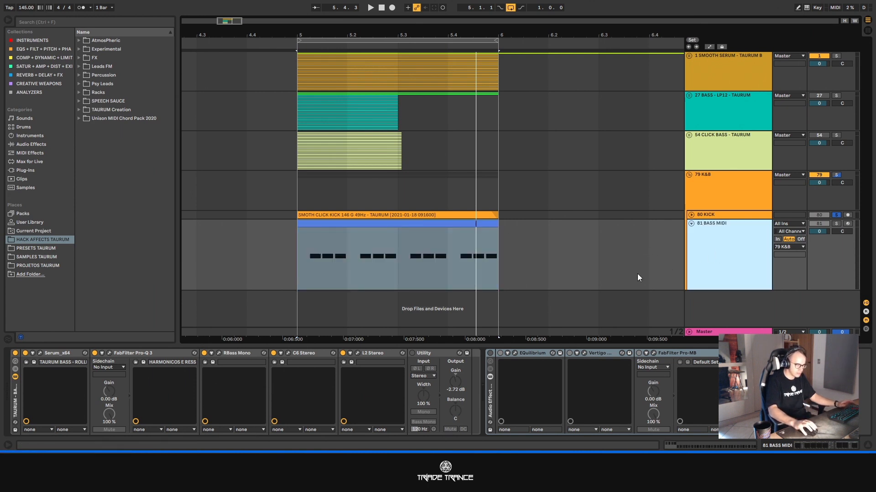
pyautogui.hotkey('ctrl', 'd')
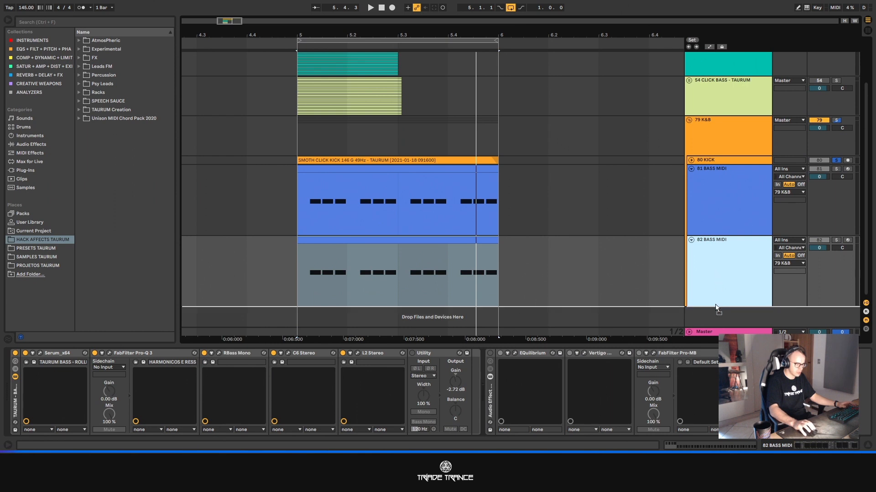
pyautogui.moveTo(708, 241); pyautogui.dragTo(706, 303)
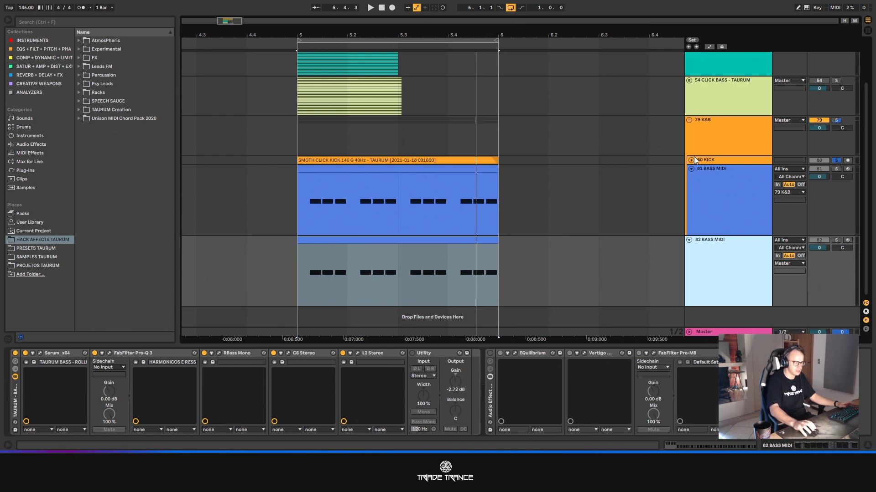
pyautogui.click(688, 121)
pyautogui.scroll(2, 690, 122)
# - Open the MIDI clip on the duplicated 82 BASS MIDI track and delete all its notes
pyautogui.click(392, 181)
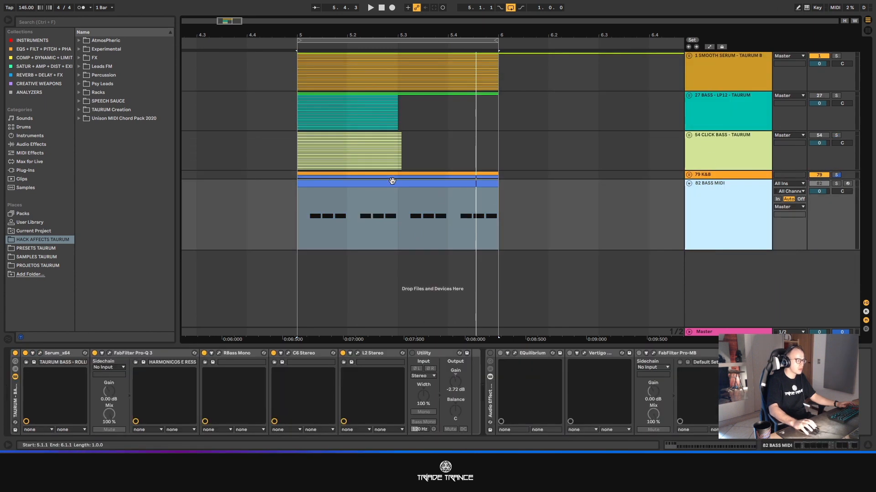
pyautogui.doubleClick(392, 181)
pyautogui.moveTo(493, 343); pyautogui.dragTo(499, 167)
pyautogui.moveTo(174, 217); pyautogui.dragTo(862, 315)
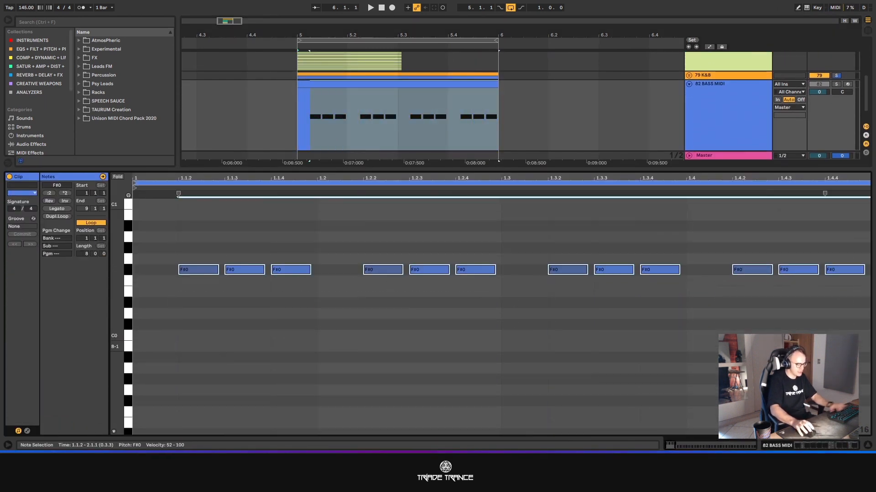
pyautogui.press('Delete')
# - Draw a one-beat F#0 note at the clip's start and copy it to beat 1.3
pyautogui.doubleClick(162, 270)
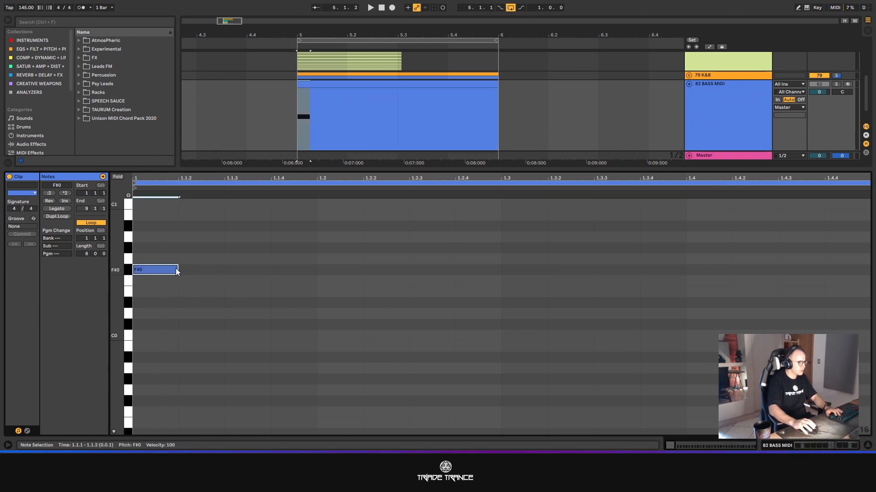
pyautogui.moveTo(176, 270); pyautogui.dragTo(315, 269)
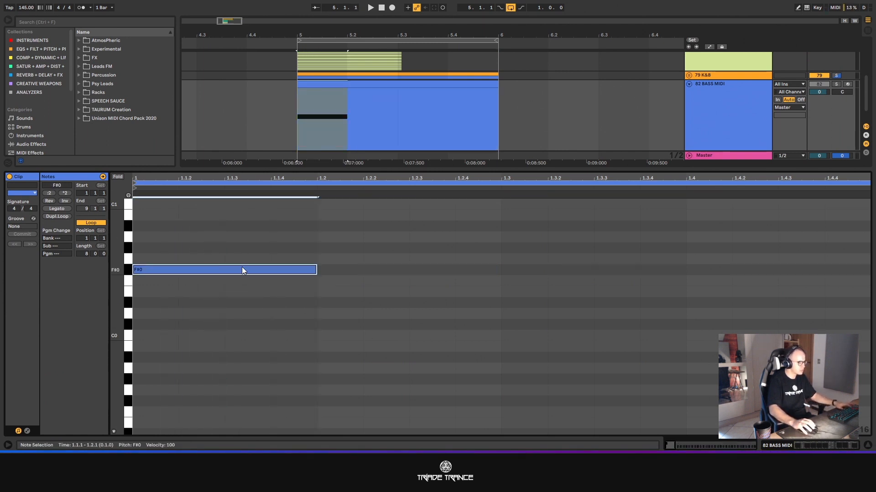
pyautogui.moveTo(240, 270); pyautogui.dragTo(610, 270)
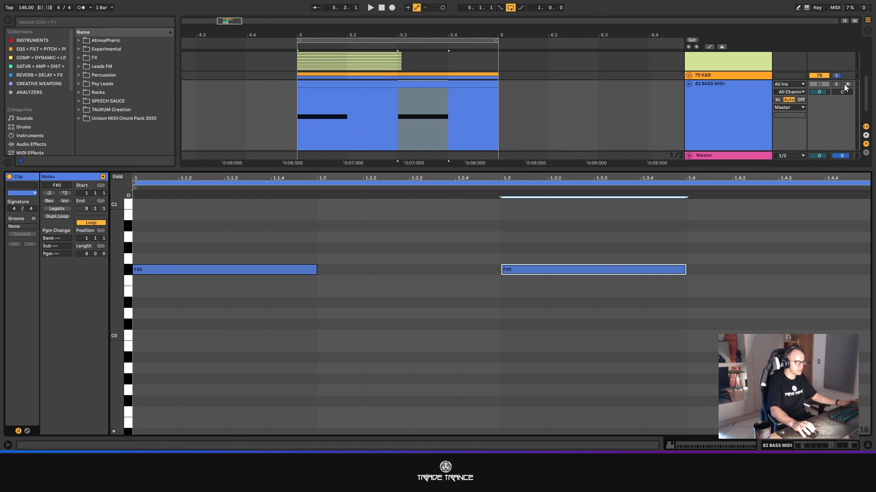
# - Solo the 82 BASS MIDI track and listen to its two one-beat notes
pyautogui.click(836, 85)
pyautogui.press('space')
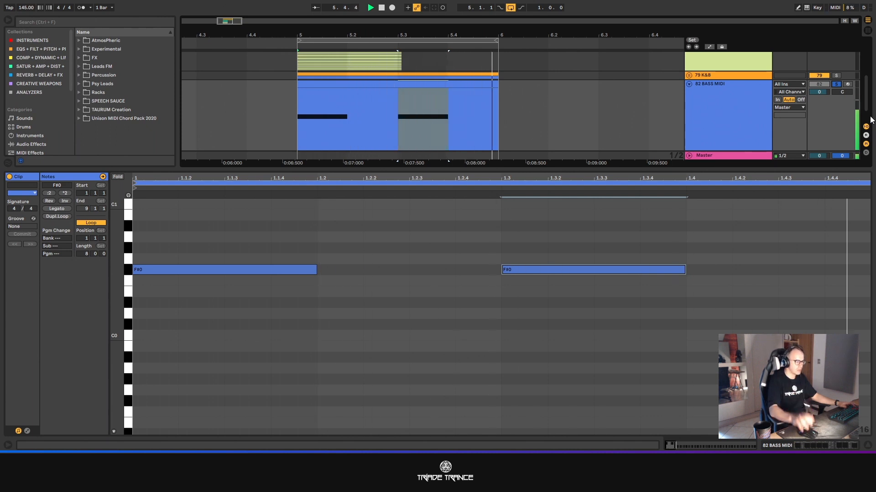
pyautogui.press('space')
# - Lengthen both F#0 notes to one and a half beats, ending at 1.2.3 and 1.4.3, and play them
pyautogui.moveTo(266, 204); pyautogui.dragTo(729, 303)
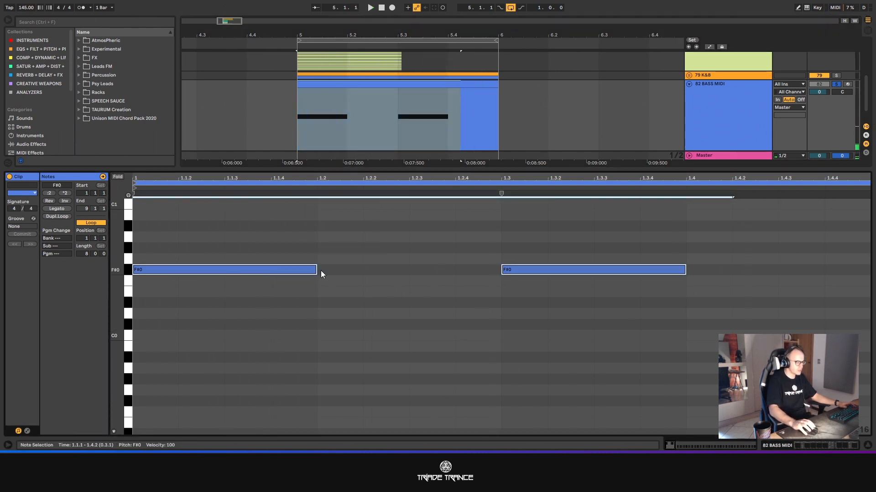
pyautogui.moveTo(321, 274); pyautogui.dragTo(409, 273)
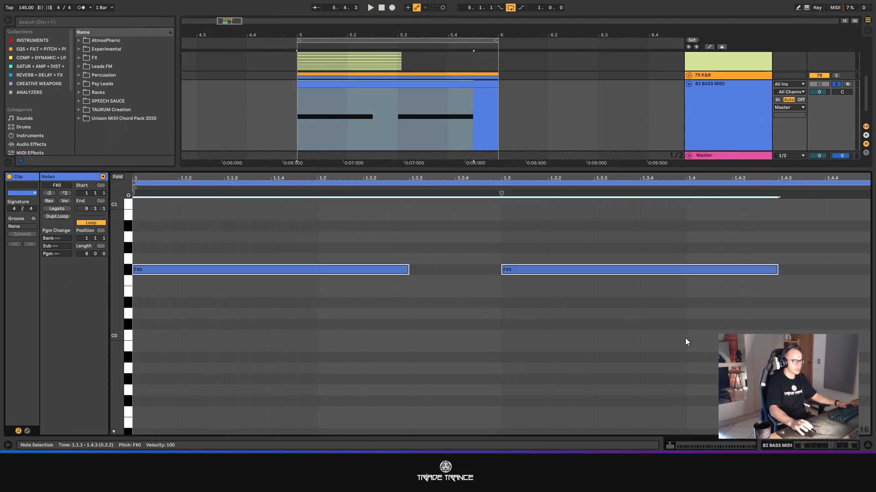
pyautogui.press('space')
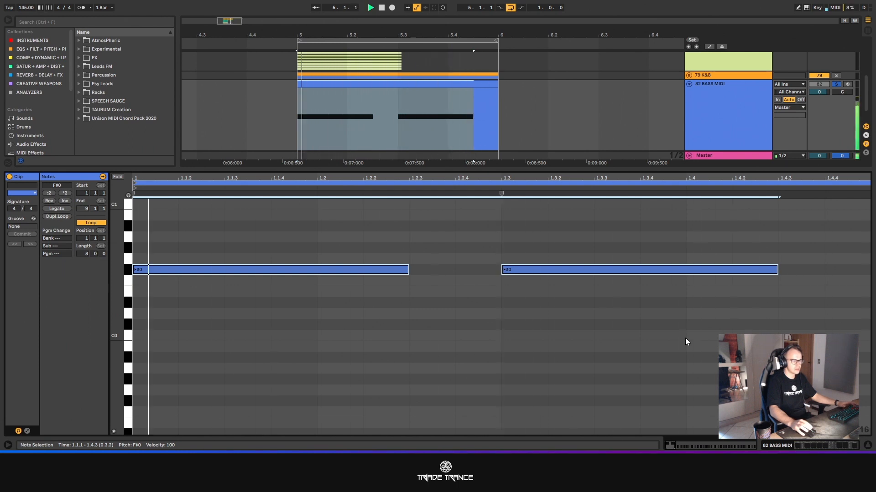
pyautogui.press('space')
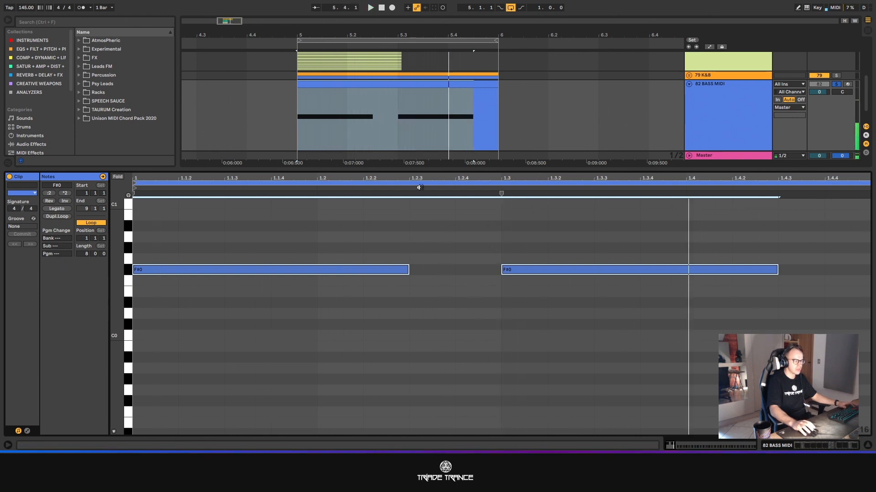
# - Transpose both long bass notes down to C0, play them, and close the clip editor
pyautogui.moveTo(364, 204); pyautogui.dragTo(682, 312)
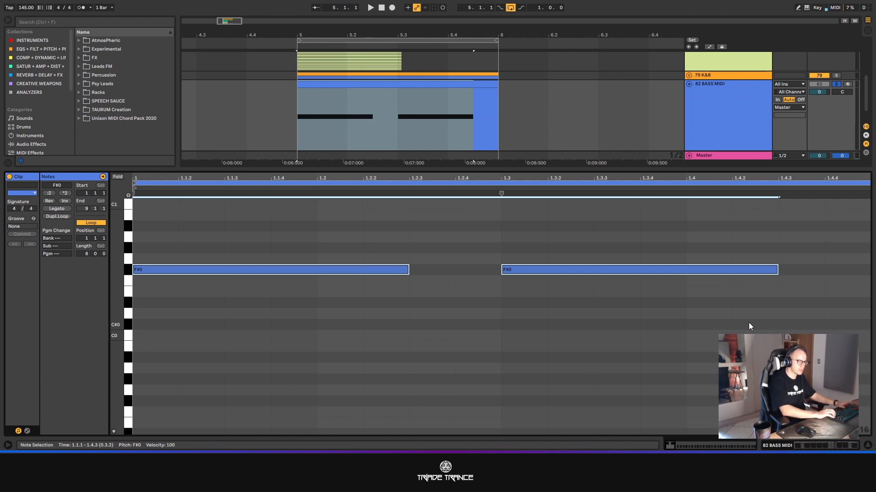
pyautogui.press('Down')
pyautogui.press('Down')
pyautogui.press('Down')
pyautogui.press('Down')
pyautogui.press('Down')
pyautogui.press('Down')
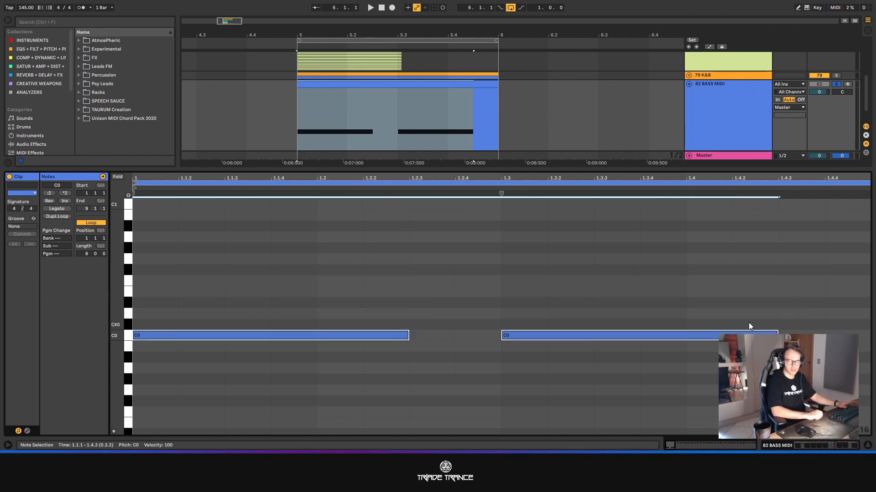
pyautogui.press('space')
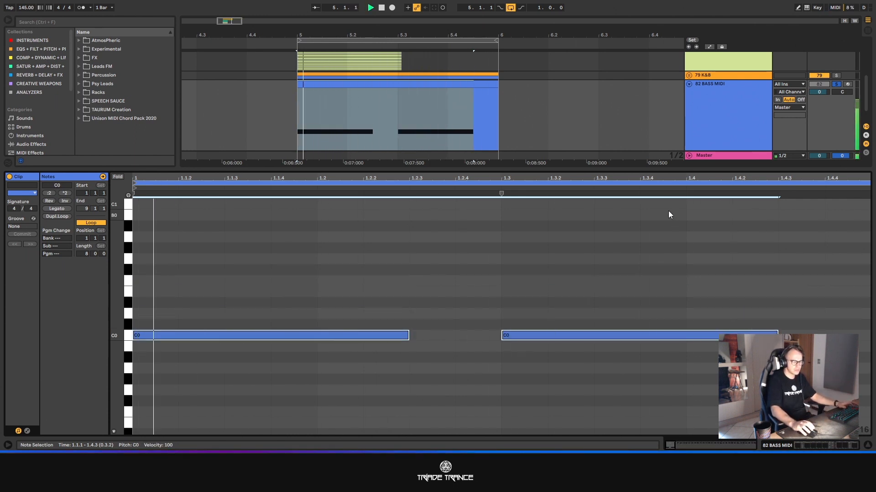
pyautogui.moveTo(661, 168); pyautogui.dragTo(719, 275)
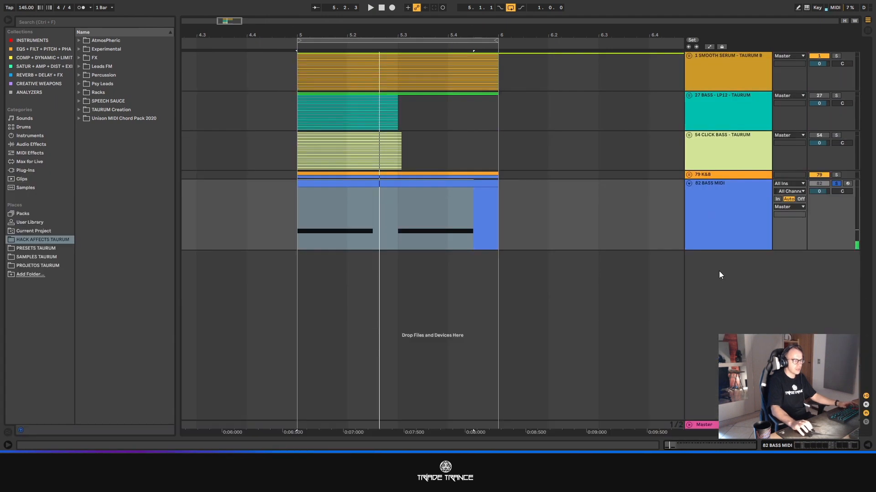
# - Rename the duplicated 82 BASS MIDI track to BASS C0
pyautogui.doubleClick(728, 211)
pyautogui.hotkey('ctrl', 'r')
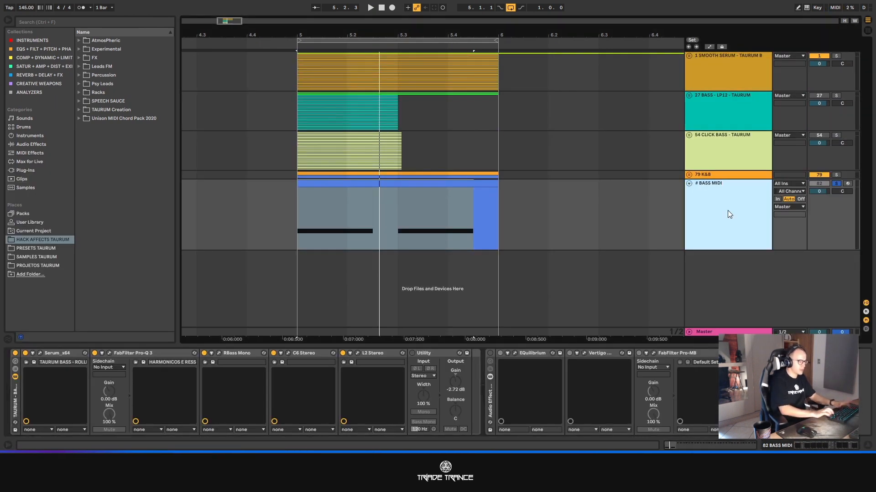
pyautogui.press('BackSpace')
pyautogui.press('BackSpace')
pyautogui.press('BackSpace')
pyautogui.press('BackSpace')
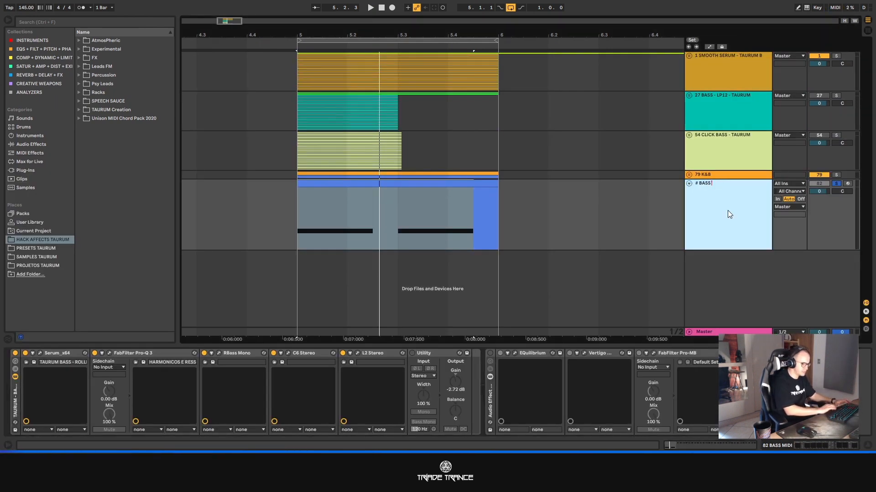
pyautogui.write('C0')
pyautogui.press('Return')
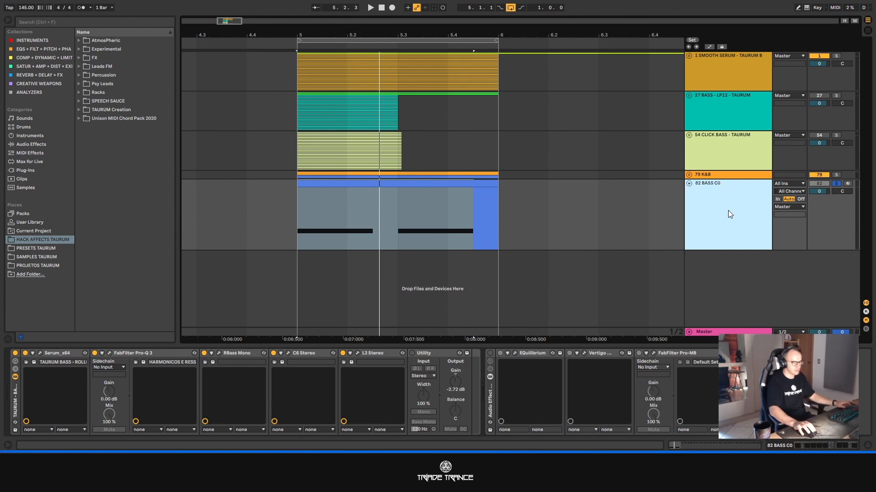
# - Play the C0 bass in Session View, turn on its Utility device and set the gain to 0.56 dB
pyautogui.press('Tab')
pyautogui.press('space')
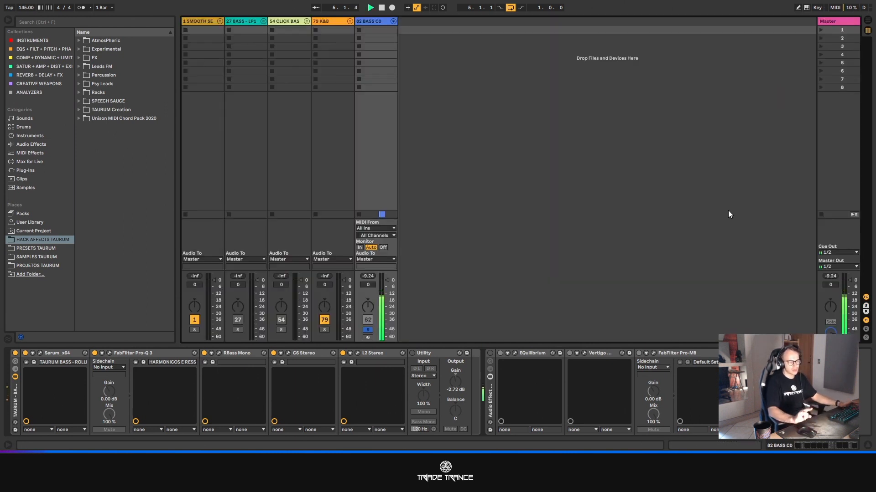
pyautogui.click(413, 353)
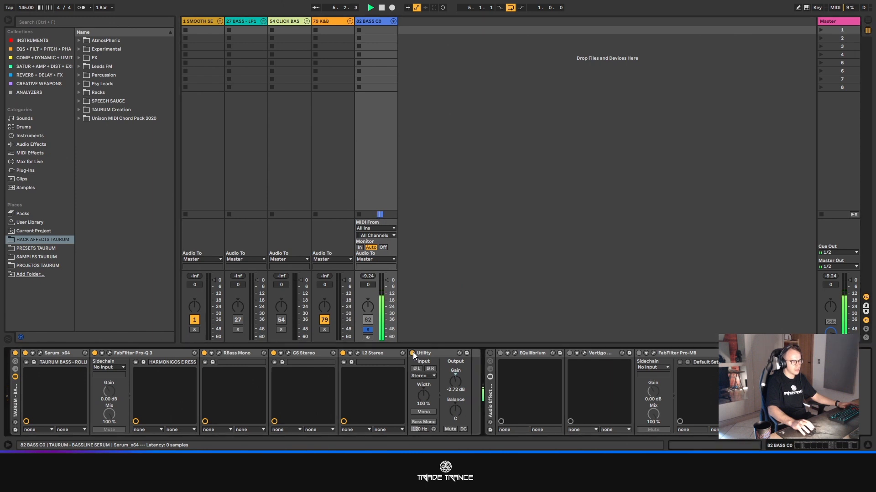
pyautogui.moveTo(455, 381)
pyautogui.mouseDown()
pyautogui.moveTo(455, 361)
pyautogui.moveTo(455, 368)
pyautogui.mouseUp()
pyautogui.click(832, 277)
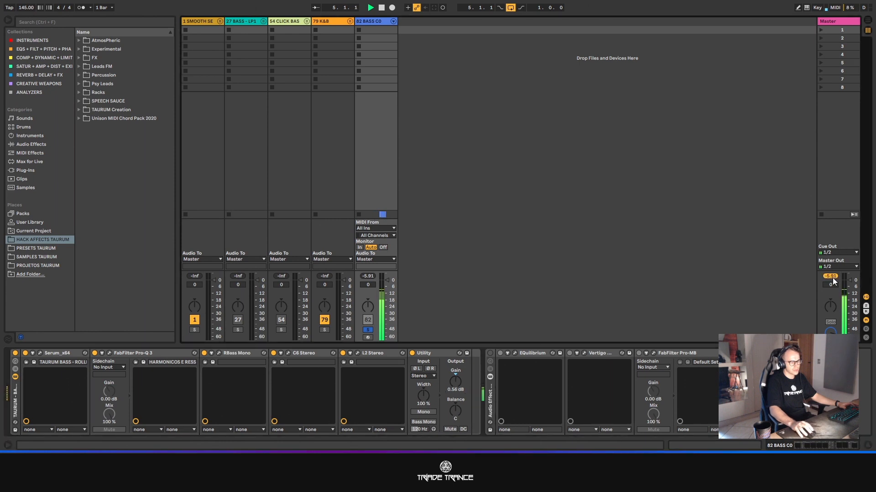
# - Fine-tune the Utility gain to 1.89 dB during playback, resetting the Master peak reading to check the level
pyautogui.moveTo(455, 384)
pyautogui.mouseDown()
pyautogui.moveTo(455, 376)
pyautogui.moveTo(456, 386)
pyautogui.mouseUp()
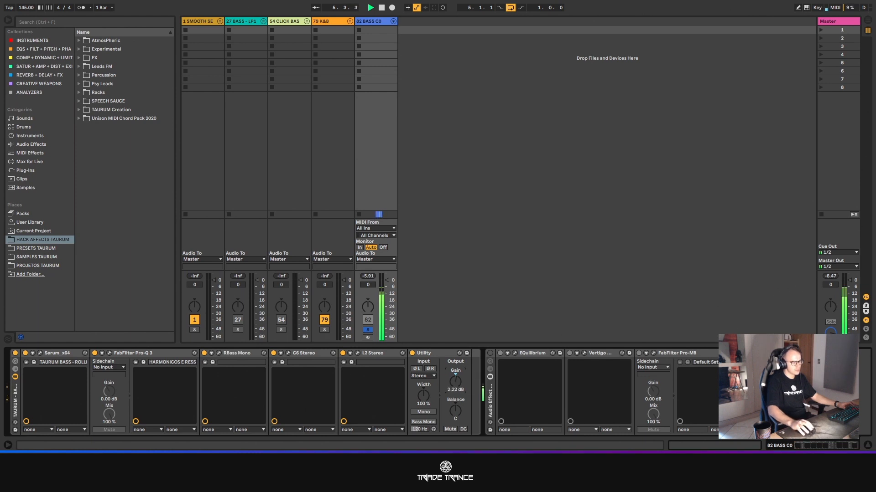
pyautogui.click(831, 277)
pyautogui.moveTo(457, 385); pyautogui.dragTo(457, 388)
pyautogui.click(828, 277)
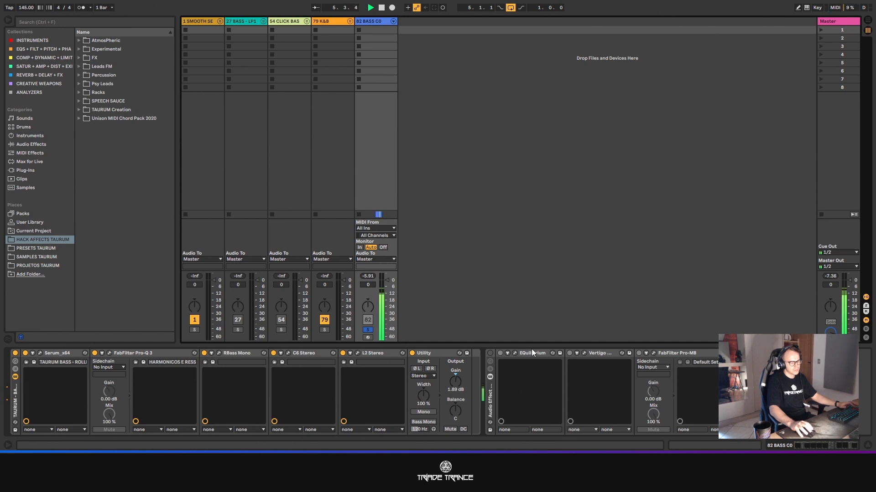
# - Lower the BASS C0 Utility gain to 0.98 dB during playback, resetting the Master peak reading between adjustments
pyautogui.moveTo(457, 387); pyautogui.dragTo(457, 388)
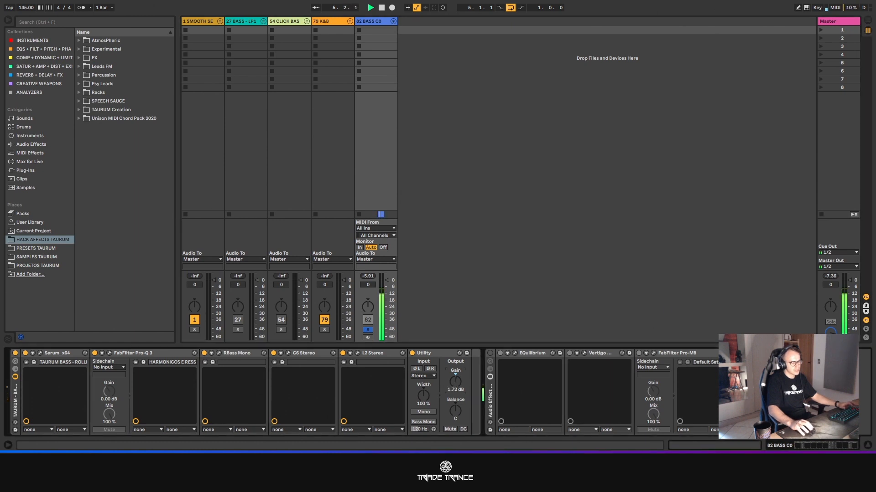
pyautogui.keyDown('alt'); pyautogui.click(836, 277); pyautogui.keyUp('alt')
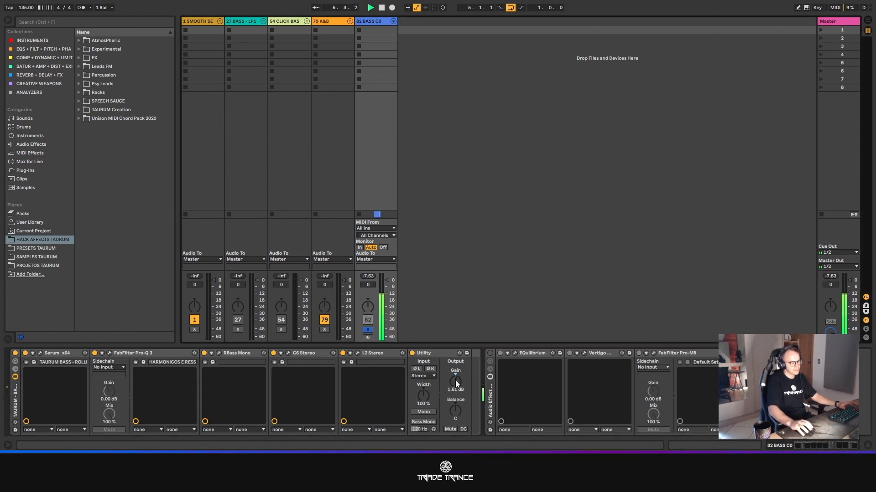
pyautogui.moveTo(455, 381); pyautogui.dragTo(455, 382)
pyautogui.keyDown('alt'); pyautogui.click(828, 277); pyautogui.keyUp('alt')
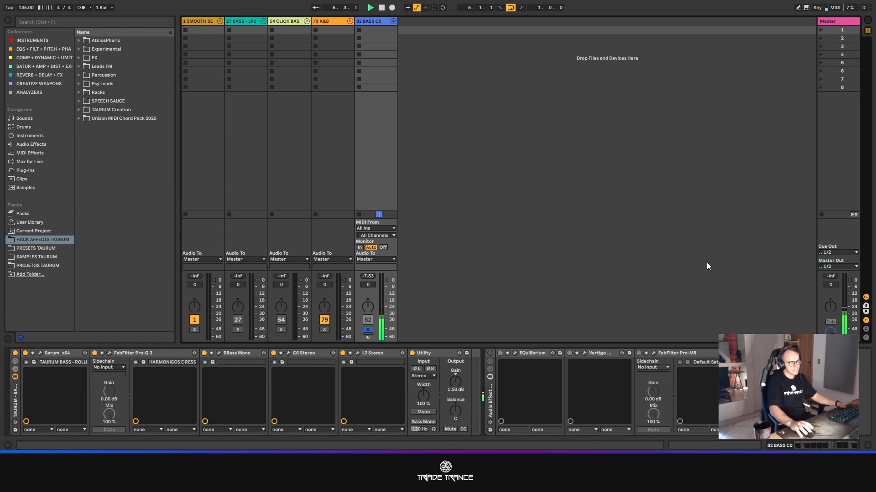
pyautogui.moveTo(455, 381); pyautogui.dragTo(455, 383)
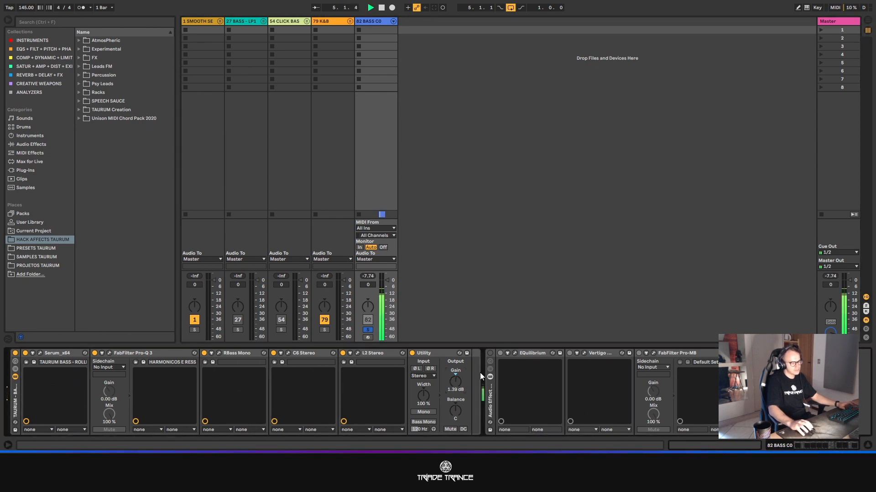
pyautogui.click(830, 276)
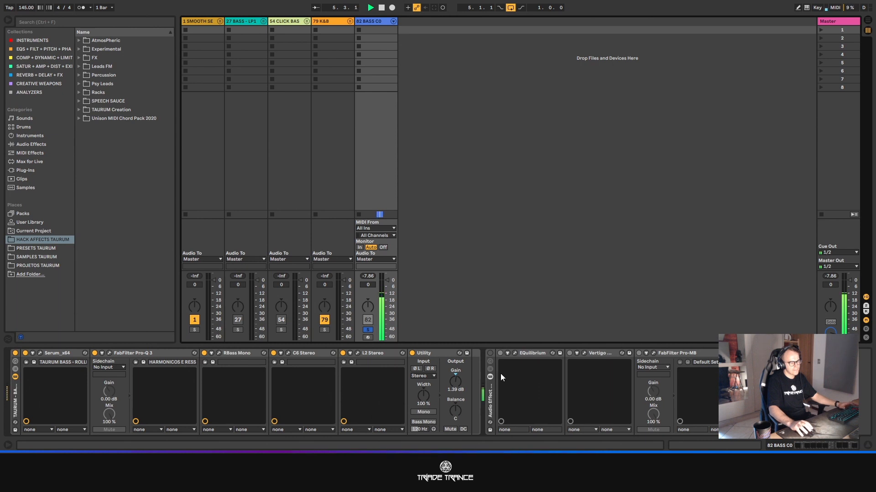
pyautogui.moveTo(455, 382); pyautogui.dragTo(455, 384)
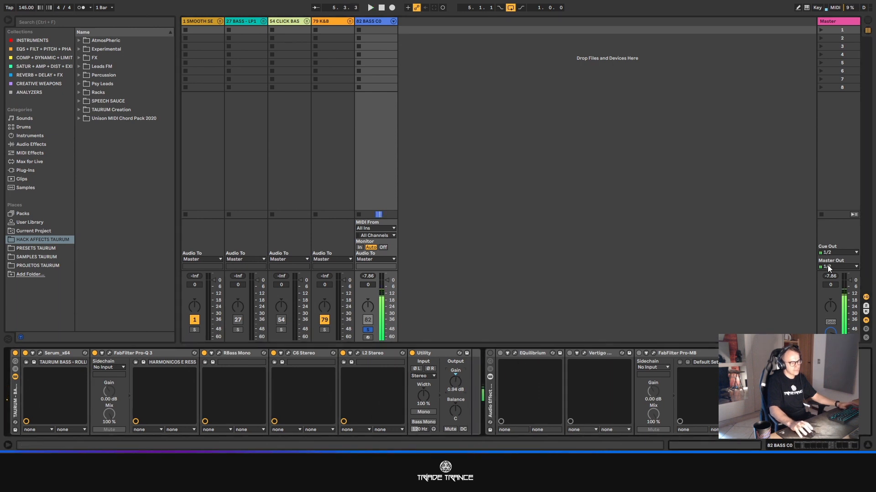
pyautogui.keyDown('alt'); pyautogui.click(830, 276); pyautogui.keyUp('alt')
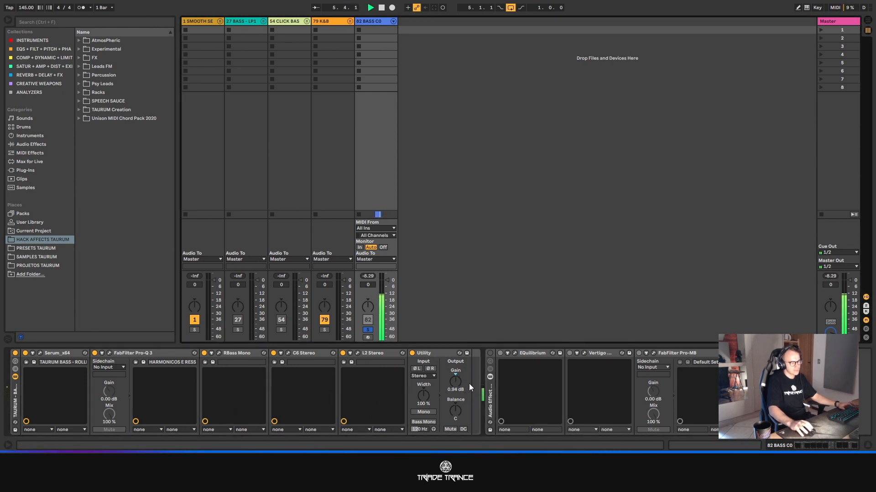
pyautogui.moveTo(455, 383); pyautogui.dragTo(455, 381)
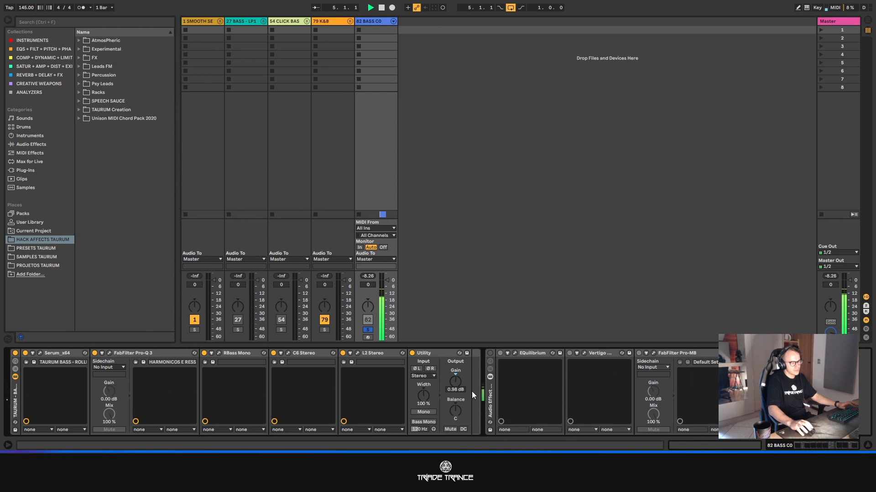
# - Duplicate the 82 BASS C0 track in Arrangement View and transpose both notes in the copy's clip up to C#0
pyautogui.press('Tab')
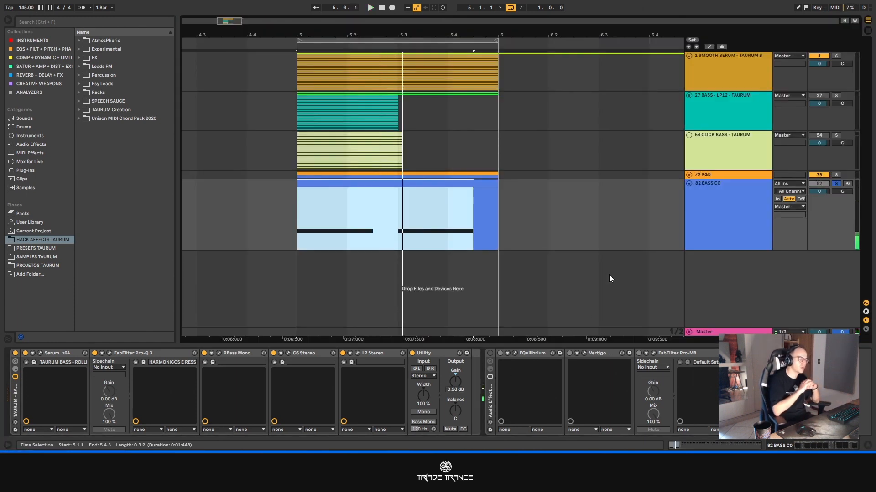
pyautogui.click(729, 239)
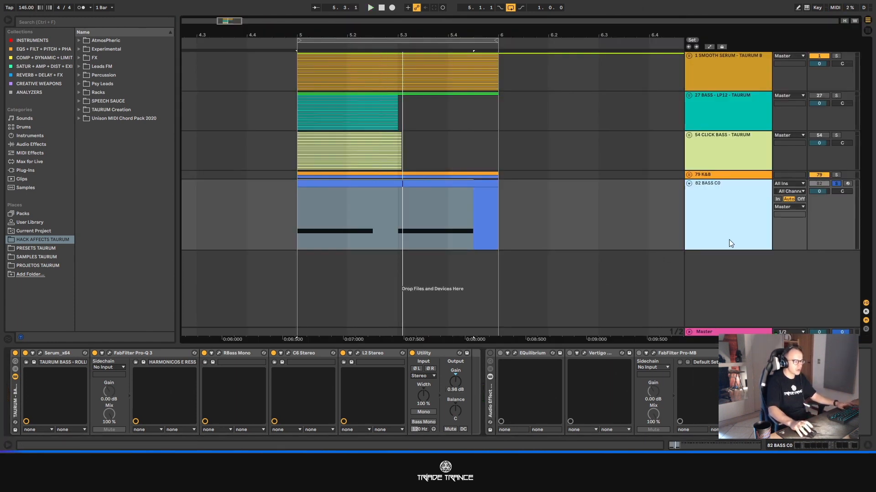
pyautogui.hotkey('ctrl', 'd')
pyautogui.click(371, 259)
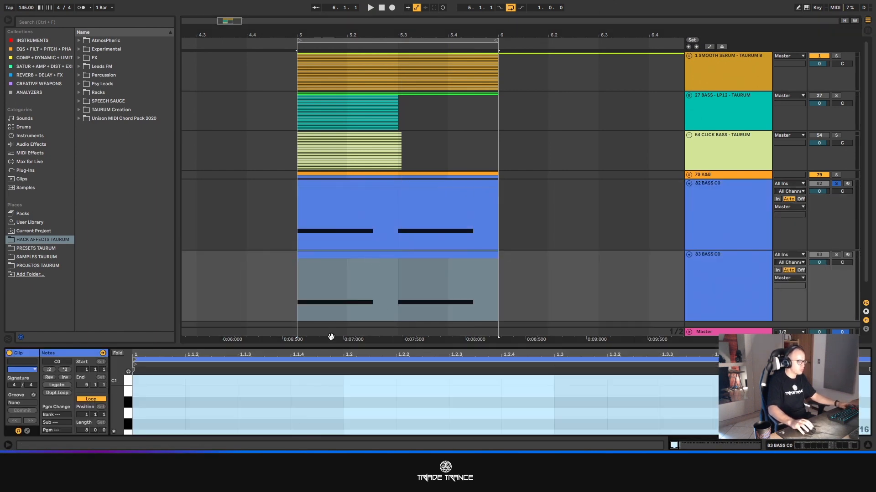
pyautogui.moveTo(333, 345); pyautogui.dragTo(340, 153)
pyautogui.moveTo(255, 258); pyautogui.dragTo(635, 379)
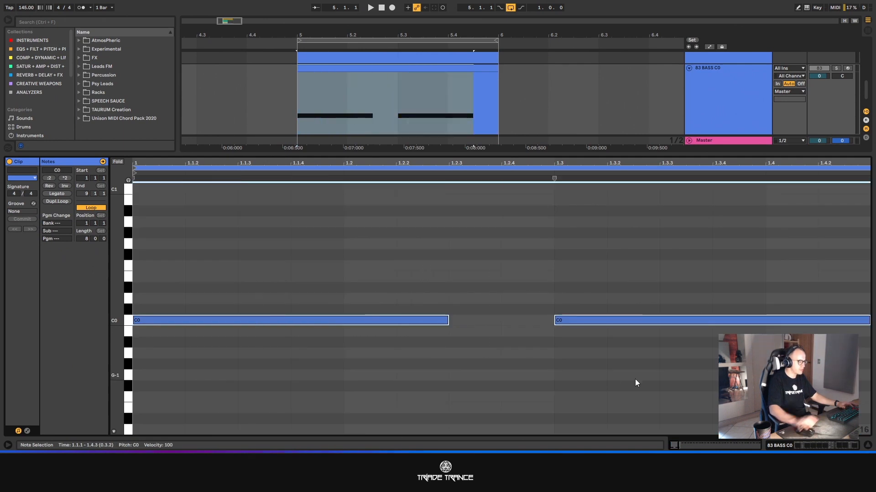
pyautogui.press('Up')
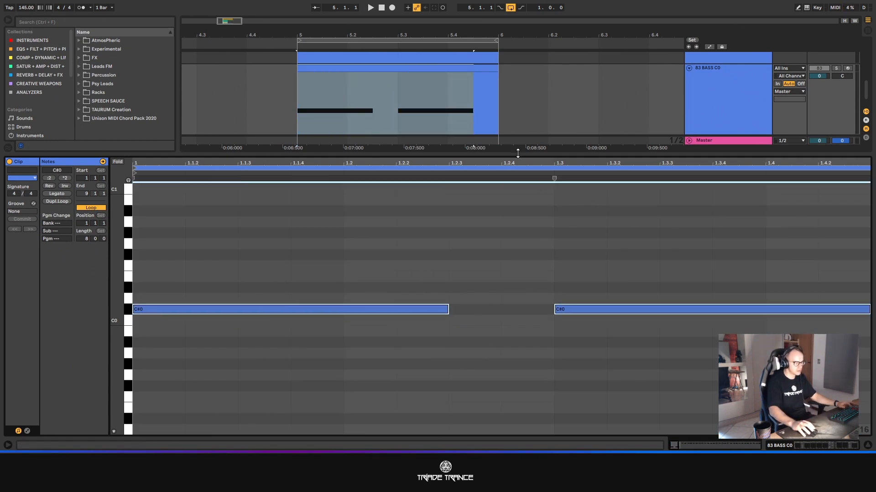
pyautogui.moveTo(518, 154); pyautogui.dragTo(543, 417)
# - Play track 83 in Session View and set its Utility gain to 1.06 dB
pyautogui.doubleClick(704, 272)
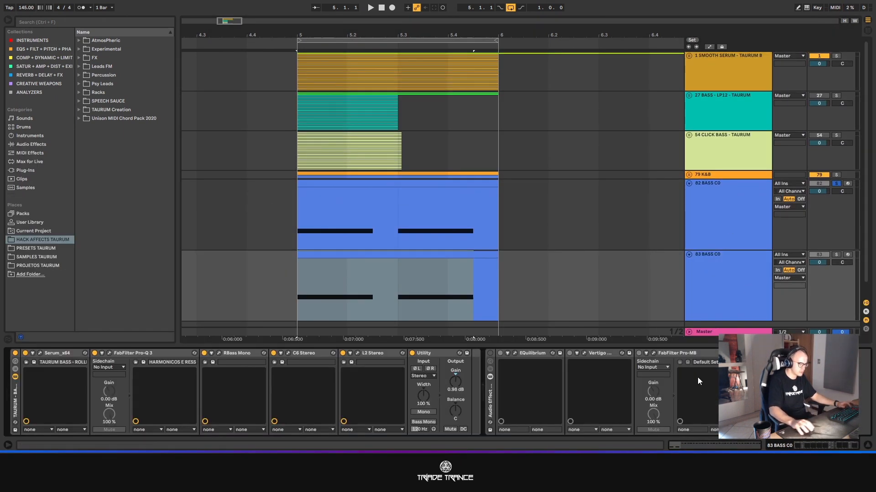
pyautogui.press('Tab')
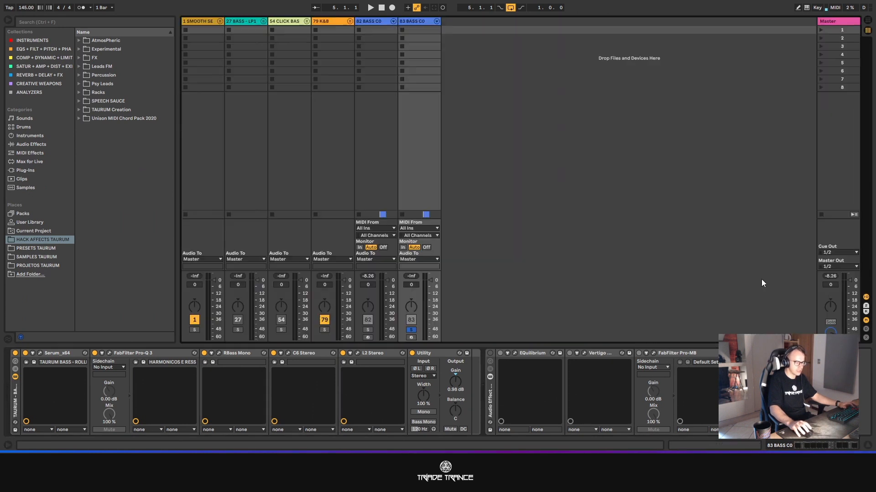
pyautogui.press('space')
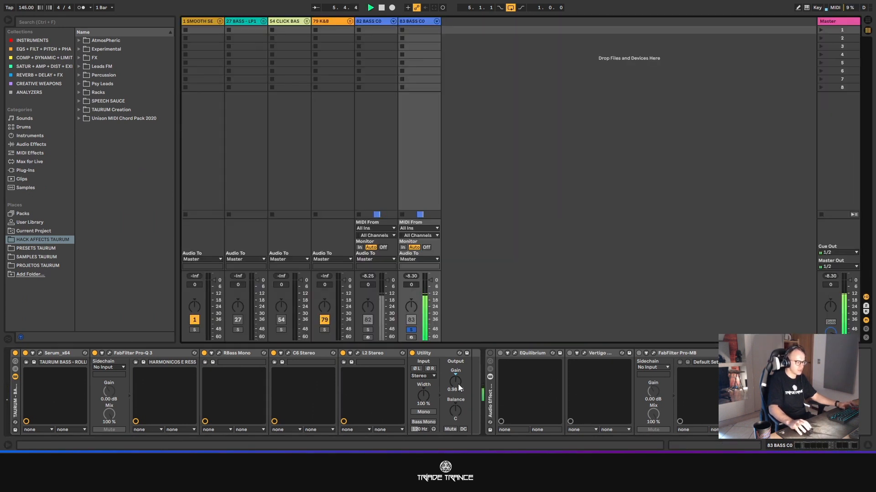
pyautogui.moveTo(458, 384); pyautogui.dragTo(458, 382)
# - Return to Arrangement View, stop playback and duplicate track 83 with its C#0 notes
pyautogui.press('Tab')
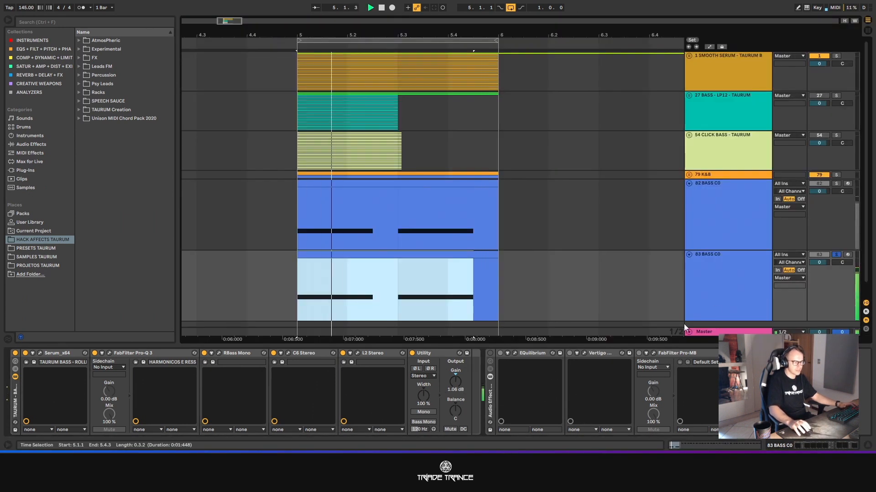
pyautogui.click(724, 274)
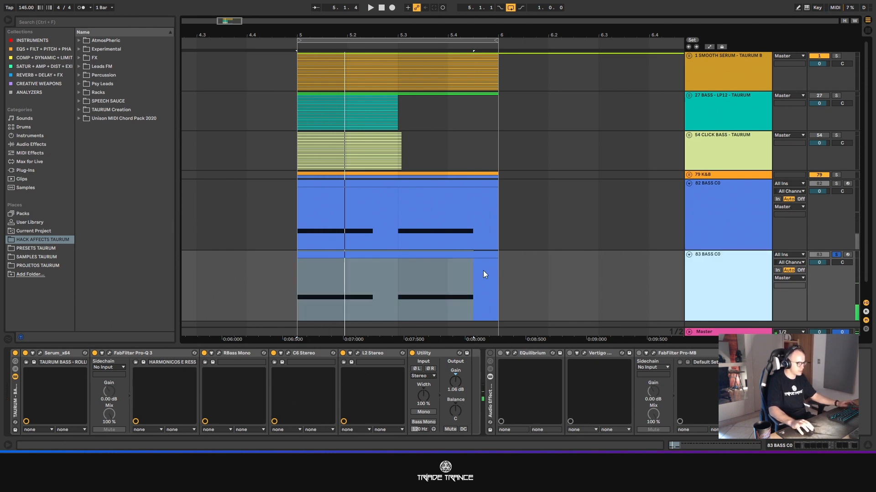
pyautogui.hotkey('ctrl', 'd')
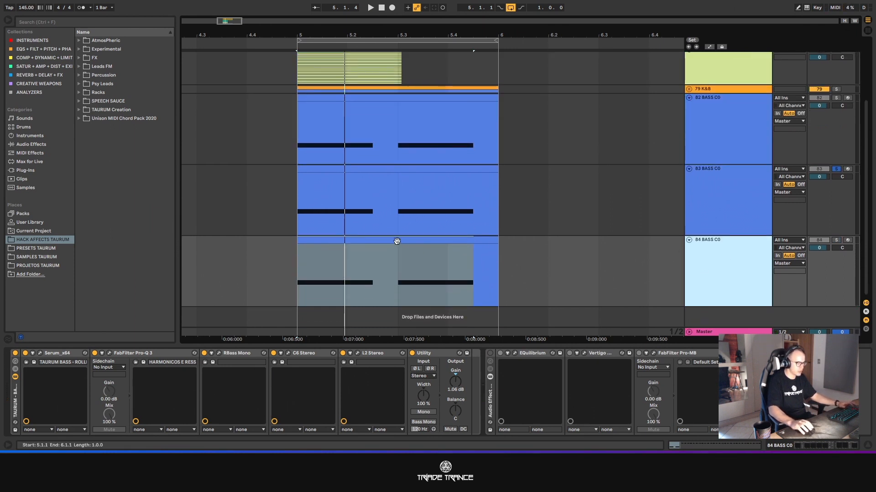
# - Rename track 83 to BASS C#0
pyautogui.click(715, 204)
pyautogui.hotkey('ctrl', 'r')
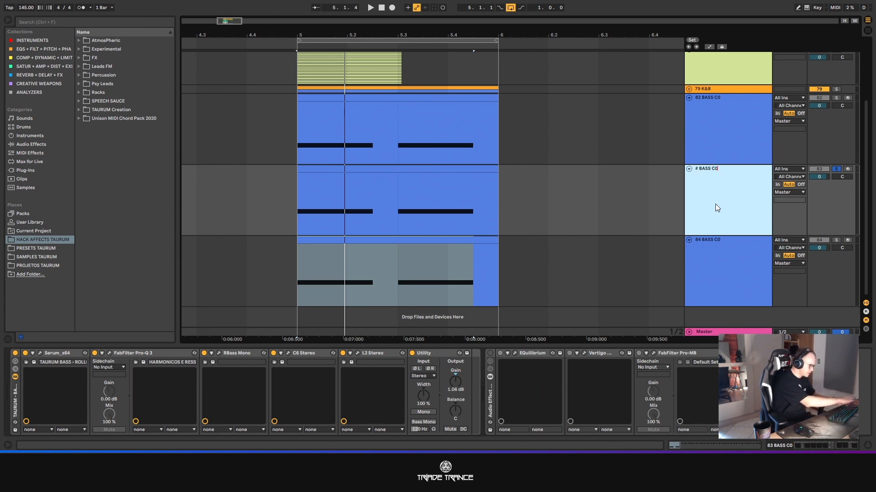
pyautogui.write('#')
pyautogui.press('BackSpace')
pyautogui.press('BackSpace')
pyautogui.write('#')
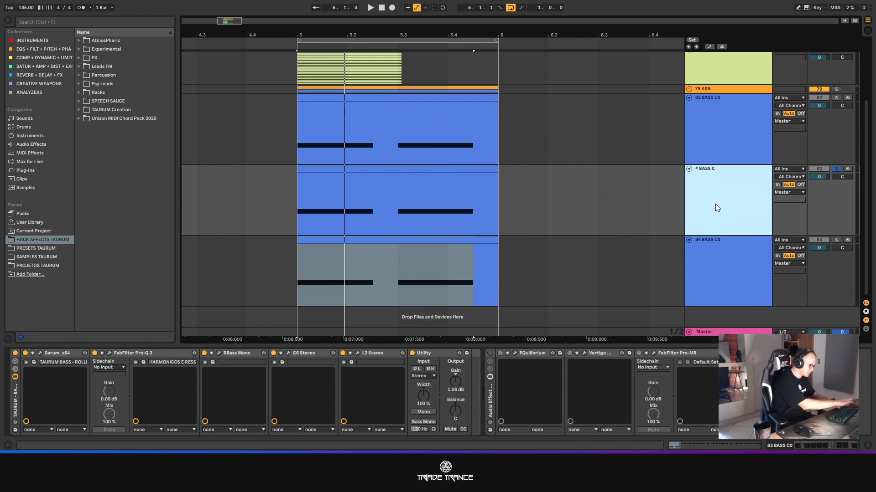
pyautogui.write('0')
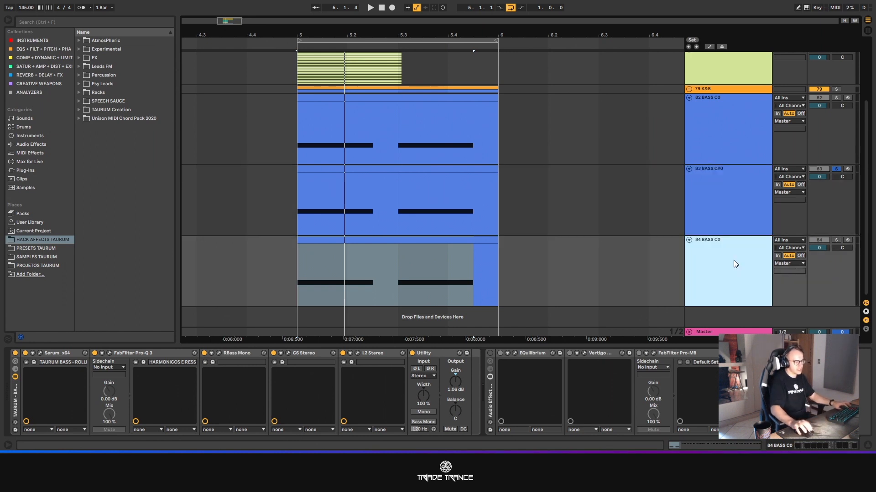
# - Rename track 84 to BASS D
pyautogui.click(733, 260)
pyautogui.hotkey('ctrl', 'r')
pyautogui.press('Right')
pyautogui.press('BackSpace')
pyautogui.press('BackSpace')
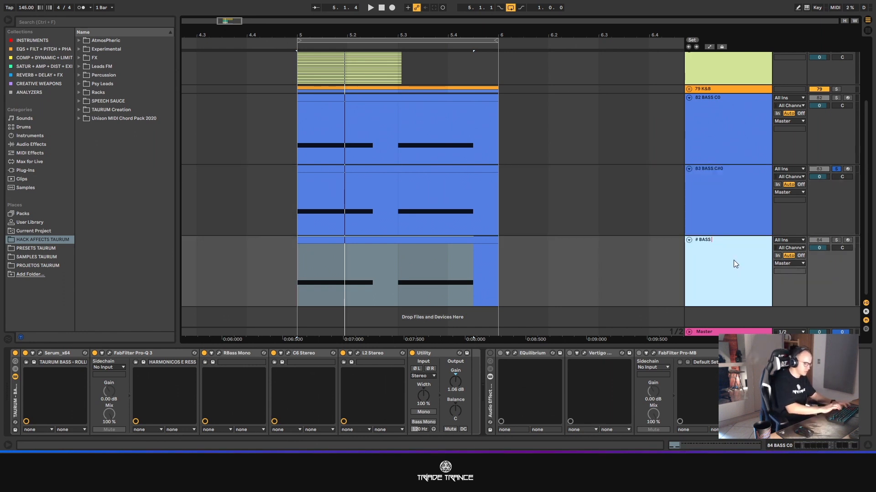
pyautogui.write('D')
pyautogui.press('Return')
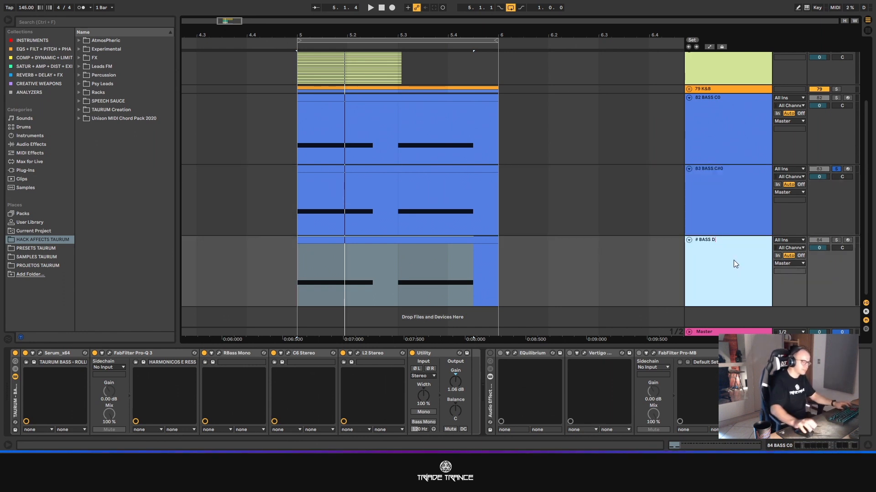
# - Transpose both long notes in the BASS D clip up to D0 and hide the clip editor
pyautogui.doubleClick(424, 242)
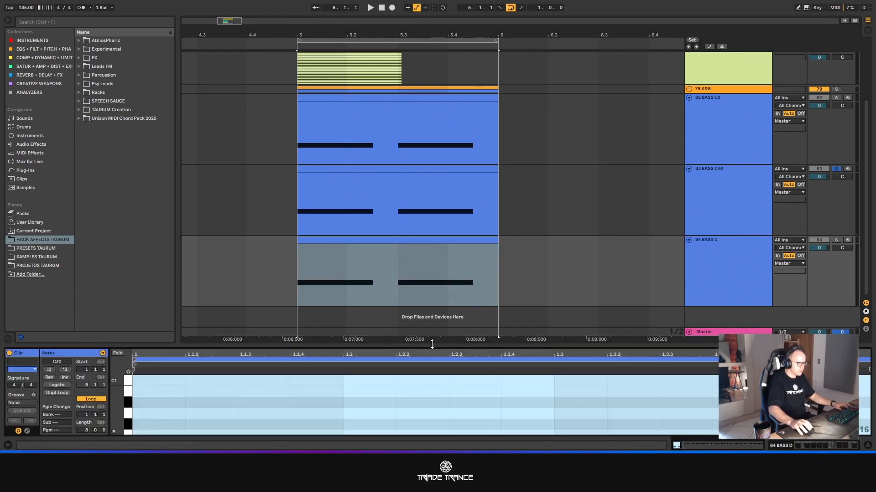
pyautogui.moveTo(432, 345); pyautogui.dragTo(443, 200)
pyautogui.moveTo(342, 303); pyautogui.dragTo(649, 381)
pyautogui.press('Up')
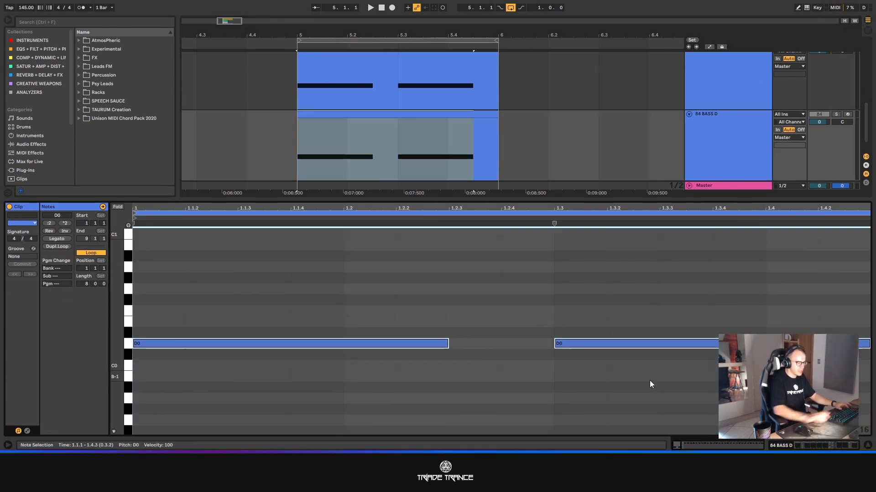
pyautogui.click(868, 446)
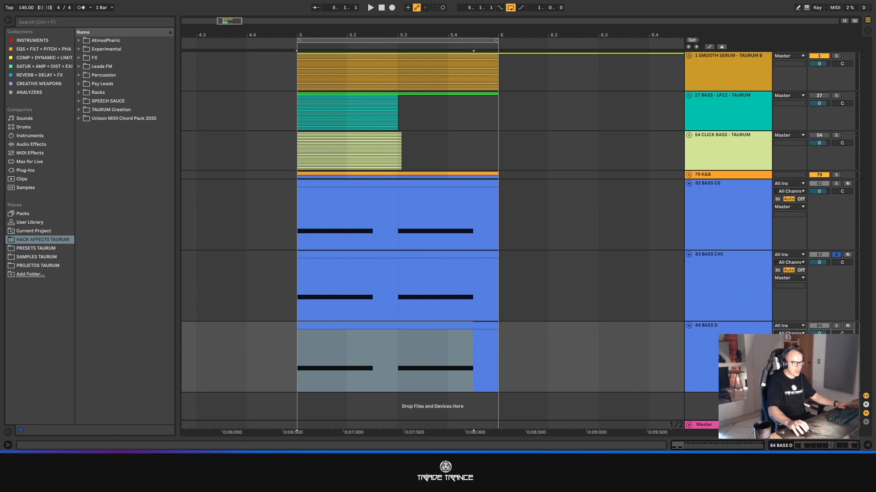
# - Solo the BASS D track, play it in Session View and set its Utility gain to 1.56 dB, ending with playback stopped
pyautogui.click(842, 322)
pyautogui.click(837, 325)
pyautogui.press('Tab')
pyautogui.press('space')
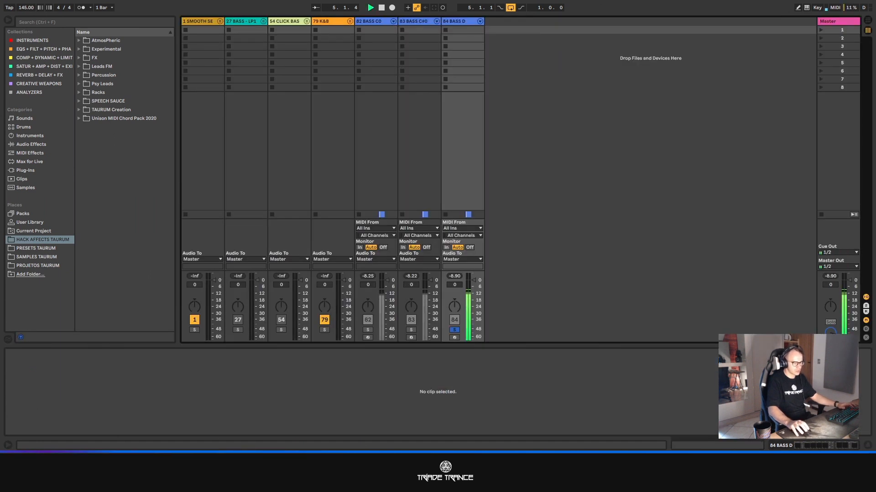
pyautogui.press('Tab')
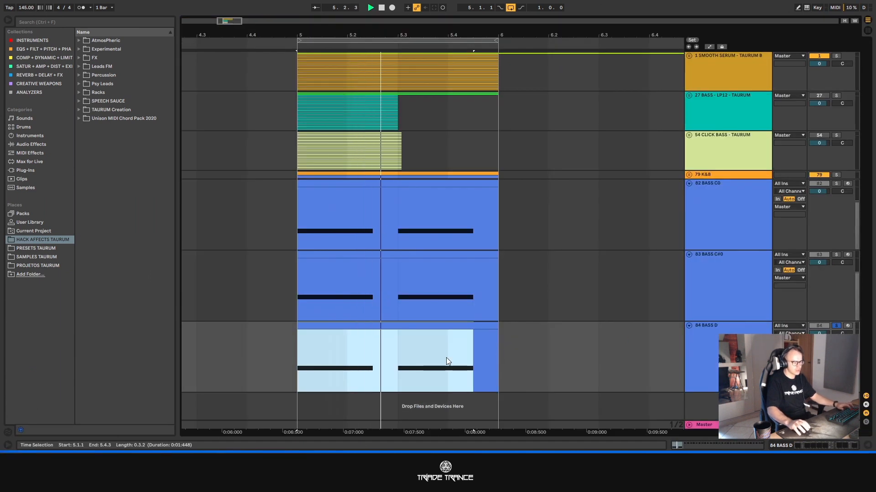
pyautogui.doubleClick(707, 343)
pyautogui.press('Tab')
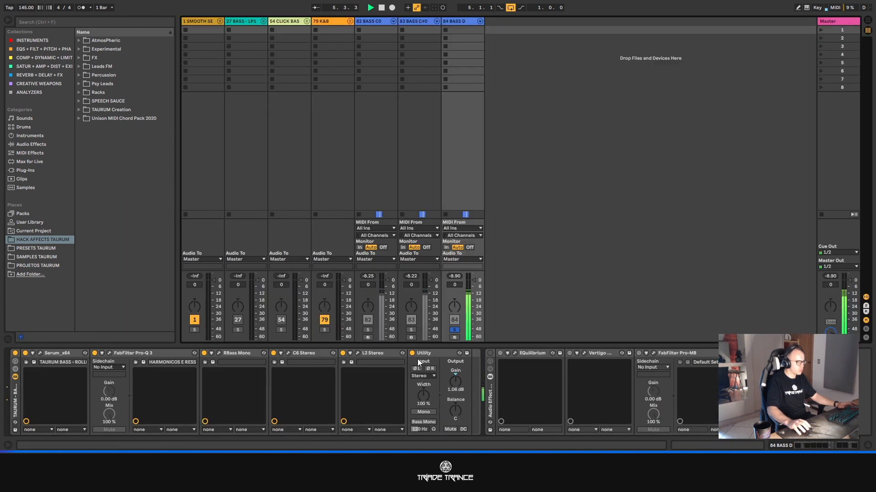
pyautogui.moveTo(458, 380); pyautogui.dragTo(458, 375)
pyautogui.press('space')
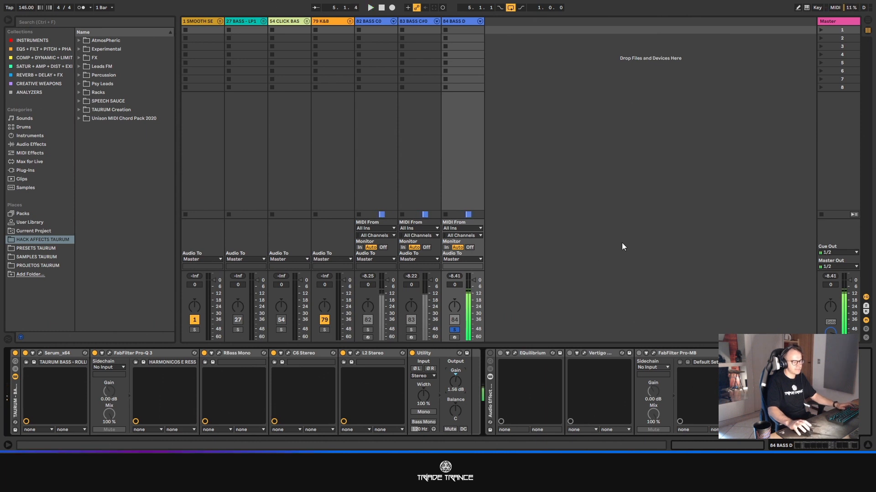
# - Fold the BASS C0, BASS C#0 and BASS D tracks in Arrangement View and select the 54 CLICK BASS track
pyautogui.press('Tab')
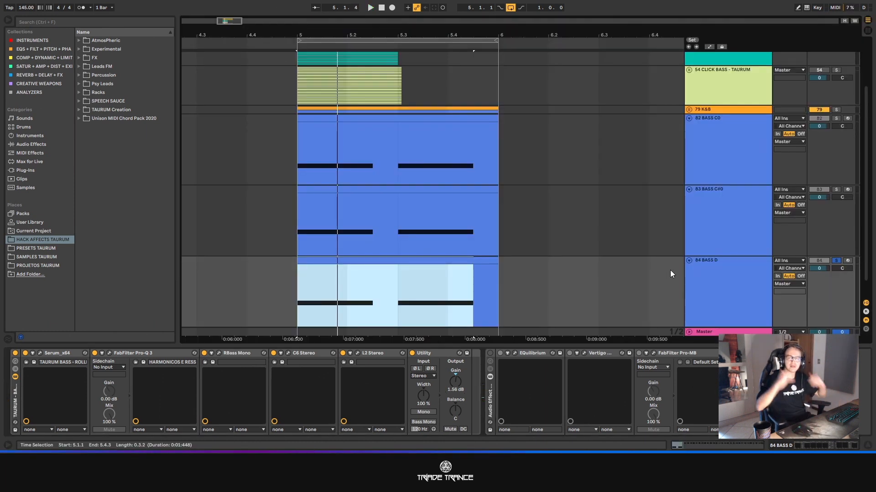
pyautogui.click(690, 118)
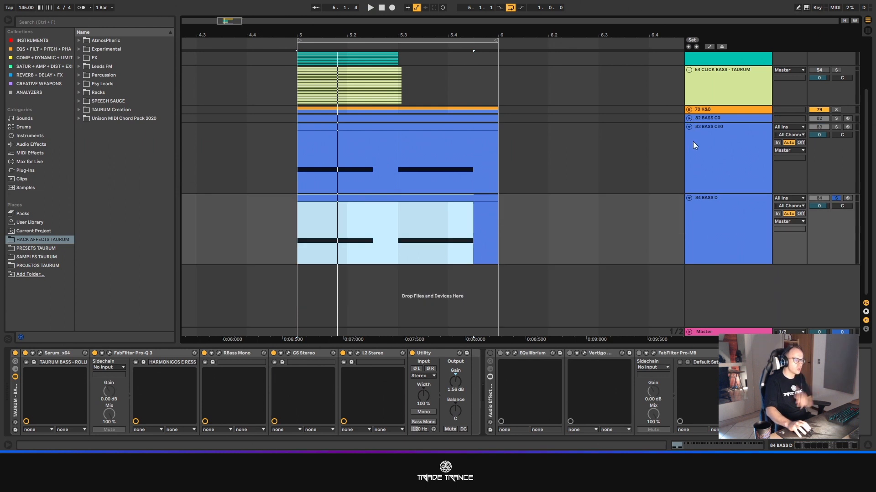
pyautogui.click(690, 125)
pyautogui.click(689, 201)
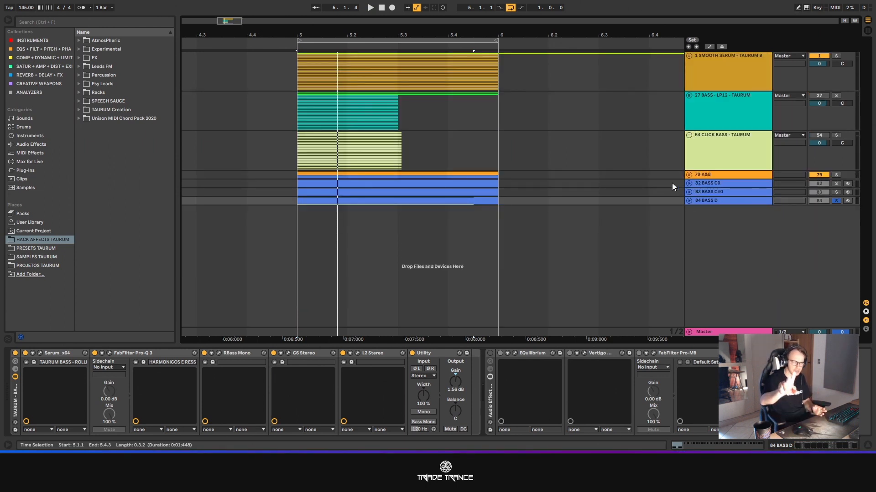
pyautogui.click(714, 137)
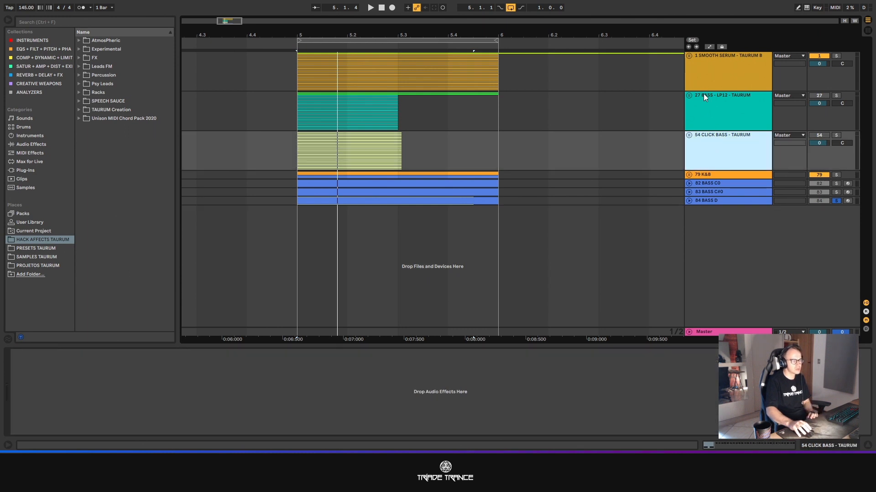
# - Unfold the 1 SMOOTH SERUM group and the SOURCE - C0 track inside it
pyautogui.click(689, 55)
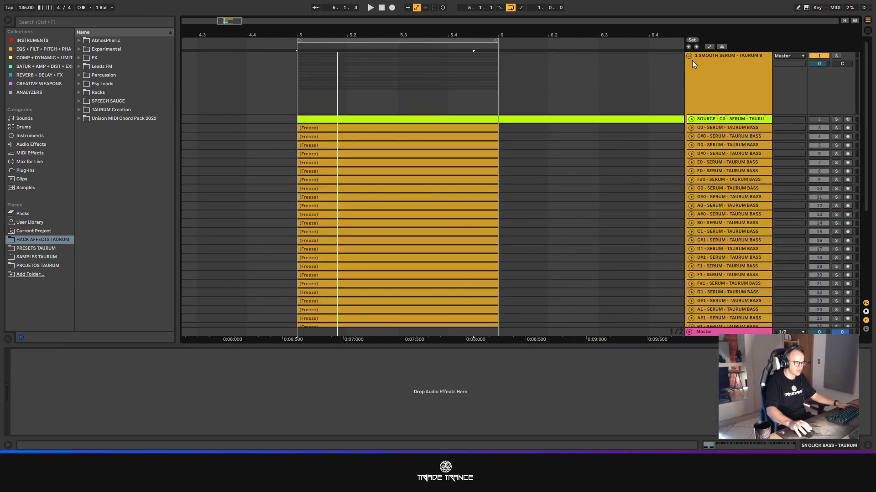
pyautogui.click(692, 120)
pyautogui.scroll(-5, 578, 163)
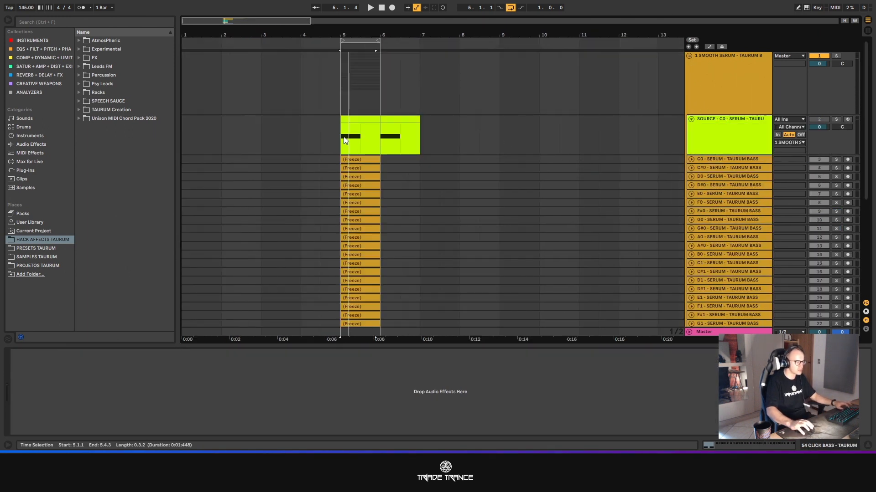
pyautogui.scroll(5, 345, 140)
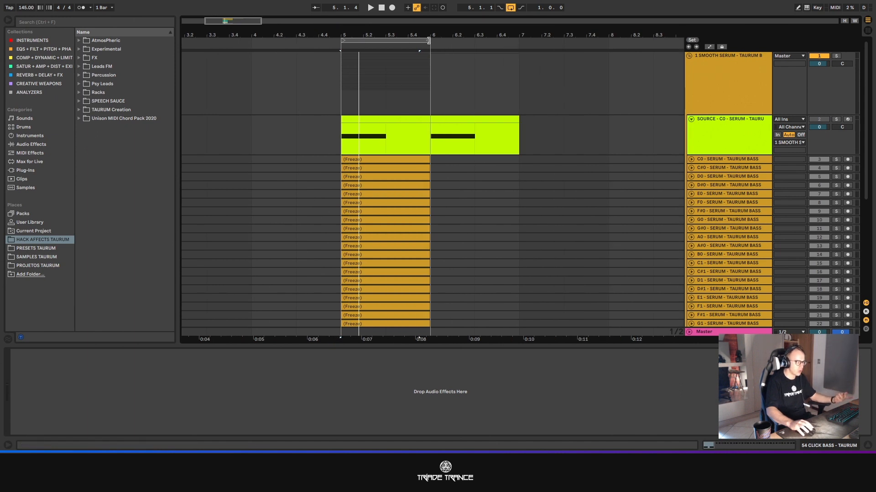
# - Extend the loop range from bar 5 to bar 7 and play the SOURCE - C0 track soloed
pyautogui.moveTo(431, 42); pyautogui.dragTo(530, 50)
pyautogui.click(836, 119)
pyautogui.press('space')
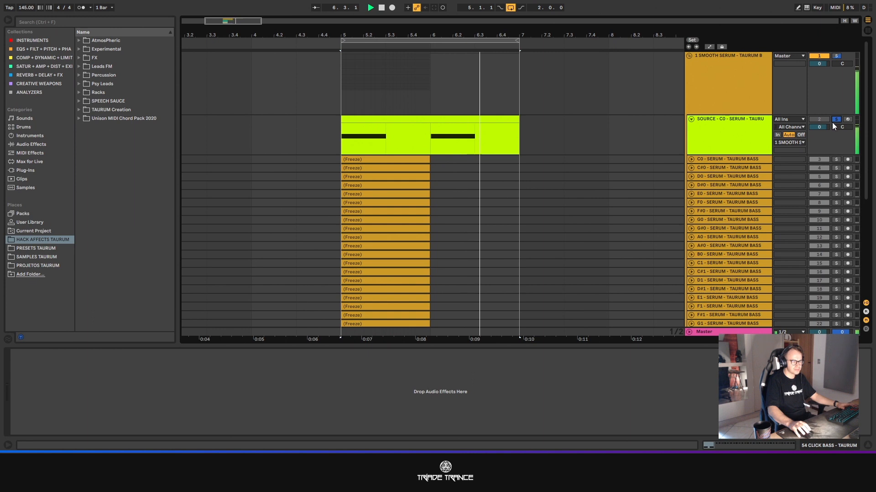
# - Stop playback, select all frozen note tracks from C0 to B1 and unfold them to show their waveforms
pyautogui.click(719, 158)
pyautogui.scroll(-2, 714, 214)
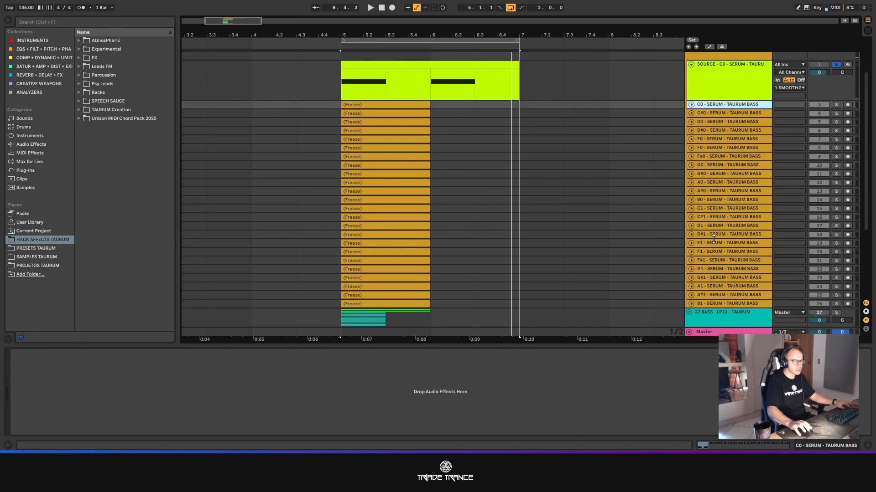
pyautogui.keyDown('shift'); pyautogui.click(715, 303); pyautogui.keyUp('shift')
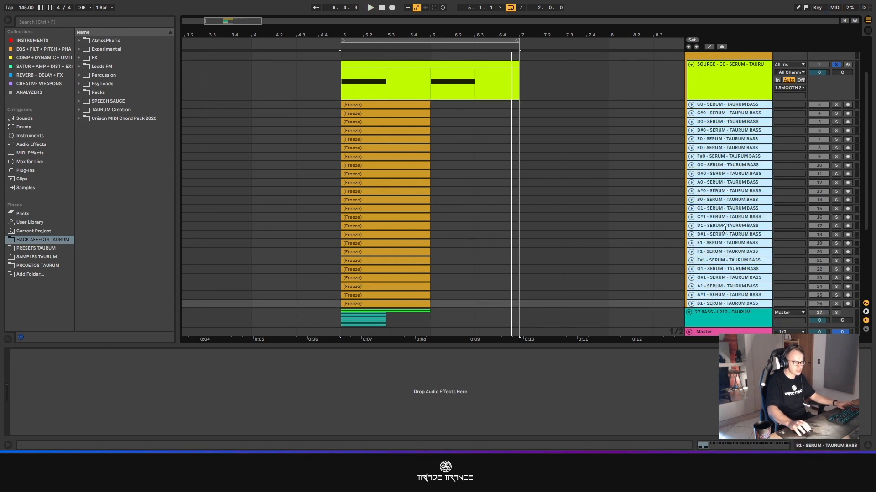
pyautogui.moveTo(724, 231); pyautogui.dragTo(730, 299)
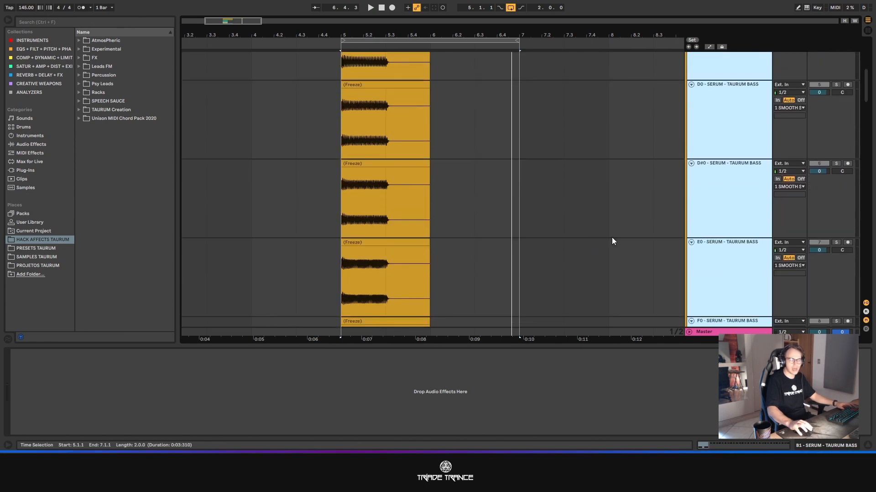
pyautogui.scroll(3, 611, 226)
pyautogui.scroll(3, 617, 225)
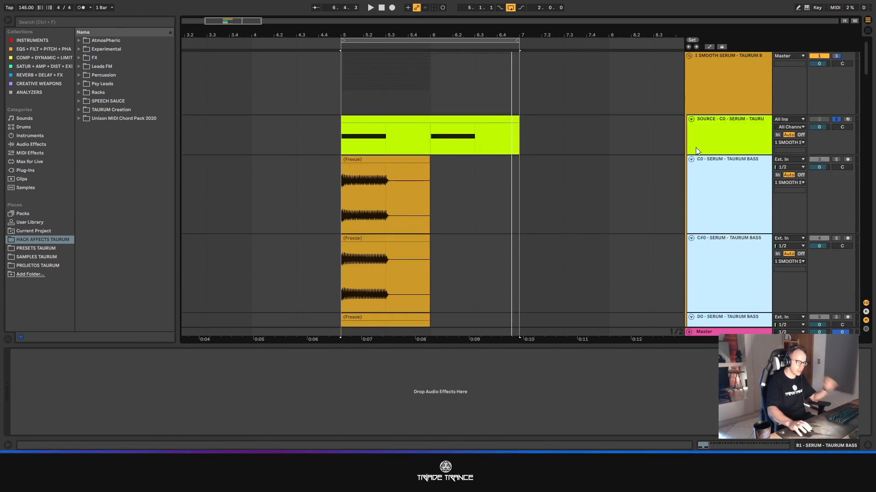
# - Duplicate the SOURCE - C0 track, then freeze and flatten the duplicate into audio
pyautogui.click(741, 146)
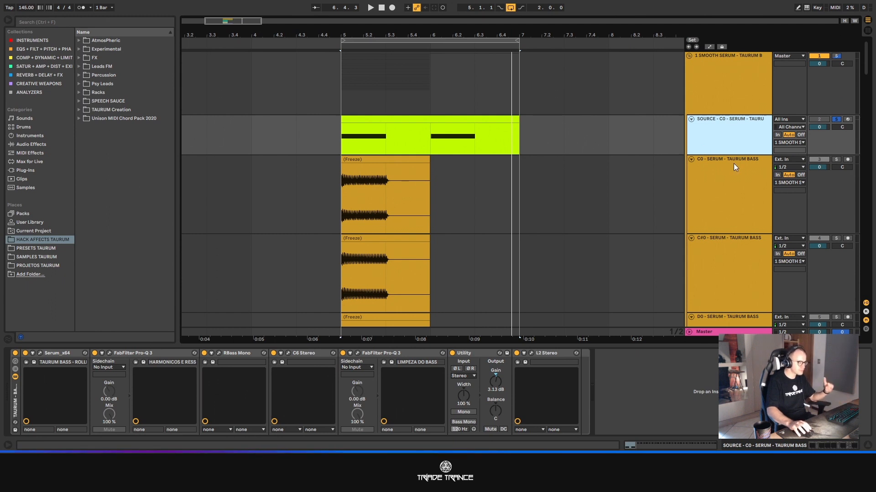
pyautogui.hotkey('ctrl', 'd')
pyautogui.rightClick(721, 173)
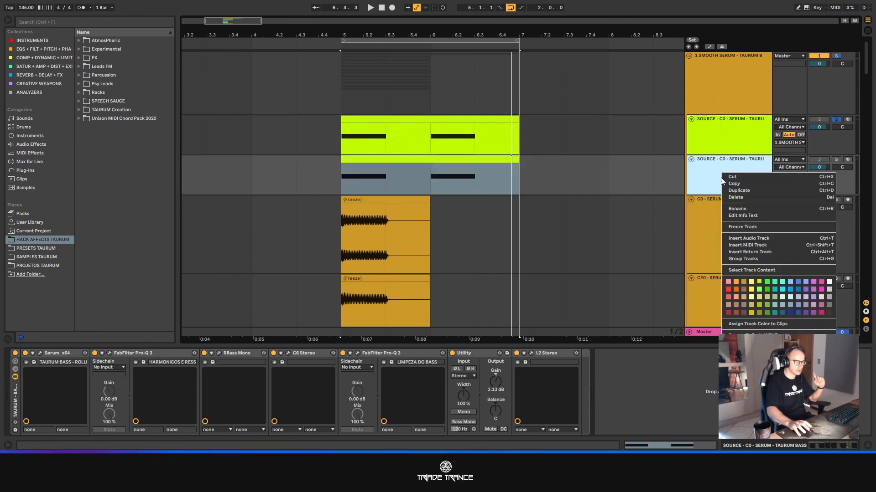
pyautogui.click(731, 227)
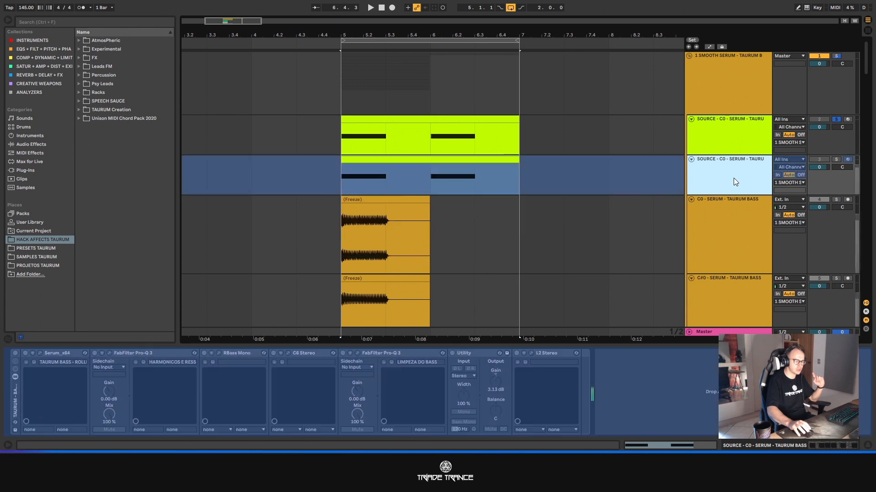
pyautogui.rightClick(733, 177)
pyautogui.click(748, 237)
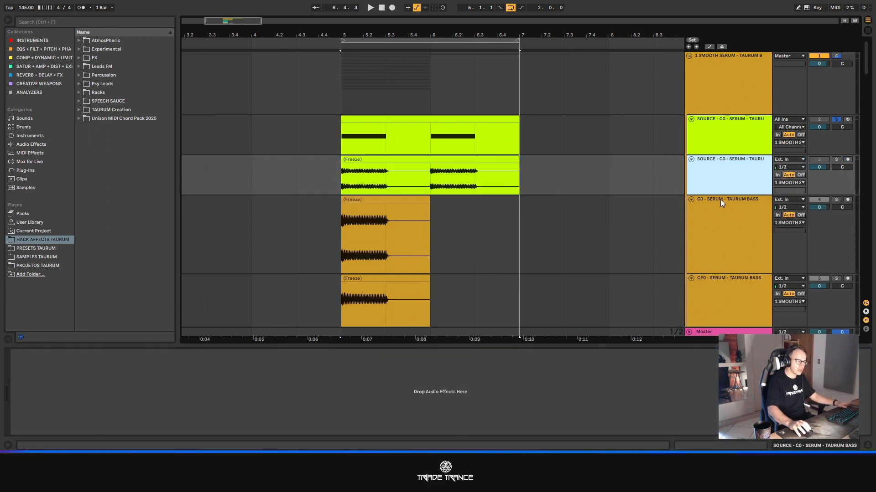
# - Enlarge the flattened SOURCE - C0 track and examine the silence before its second note around bar 6
pyautogui.moveTo(720, 196); pyautogui.dragTo(729, 272)
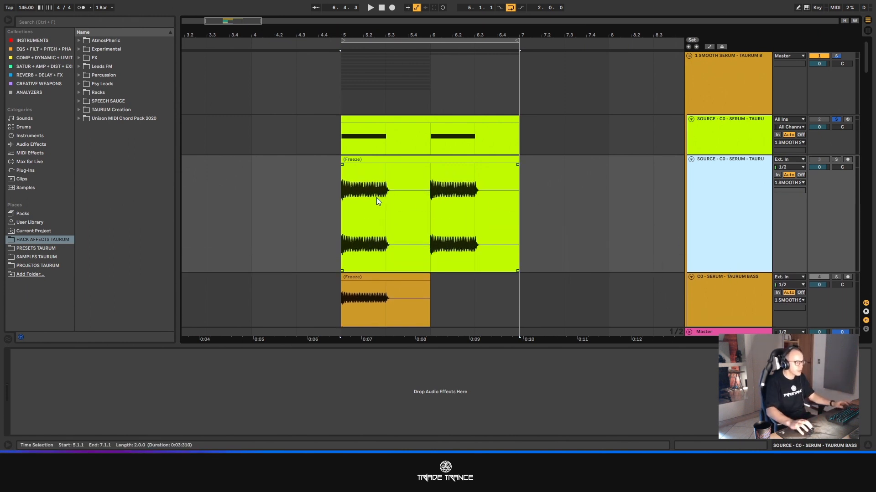
pyautogui.moveTo(380, 198); pyautogui.dragTo(369, 198)
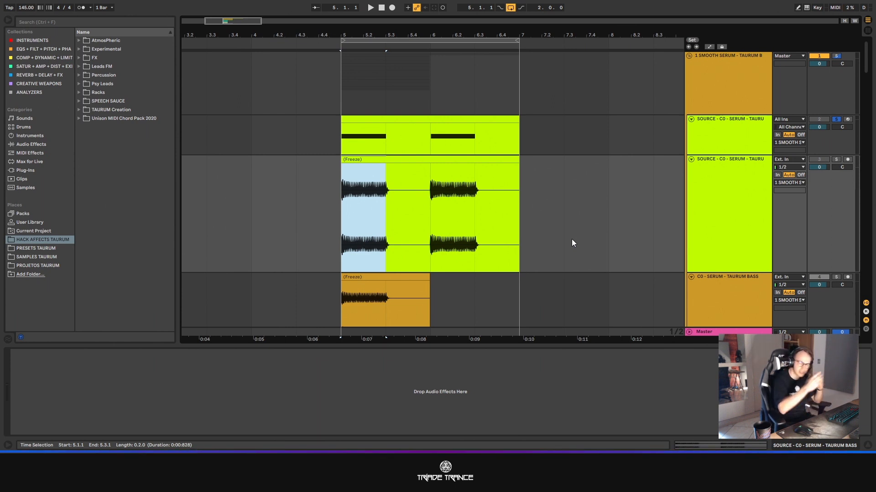
pyautogui.scroll(10, 429, 204)
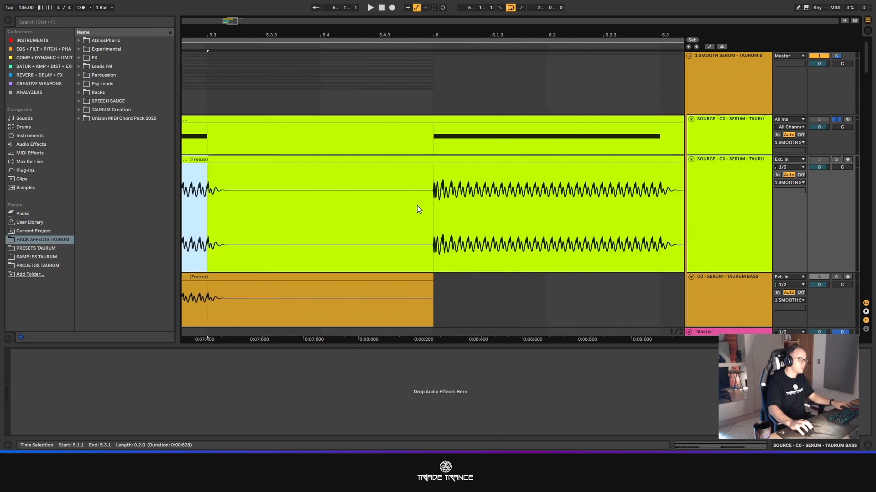
pyautogui.scroll(8, 448, 205)
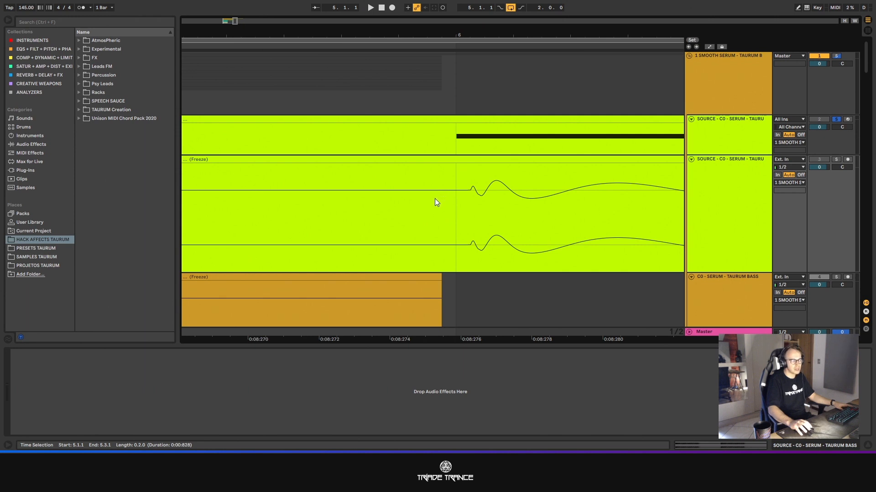
pyautogui.scroll(-2, 447, 220)
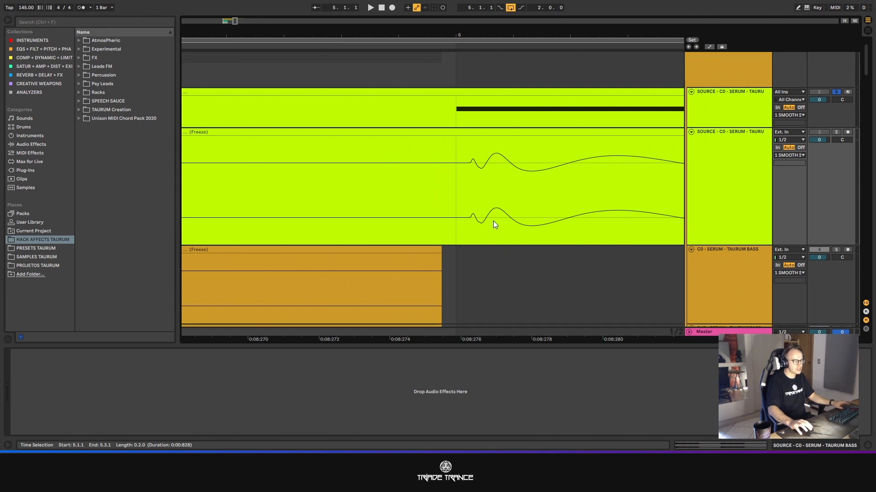
pyautogui.scroll(-5, 496, 225)
# - Narrow the arrangement grid to 1/16384
pyautogui.click(665, 317)
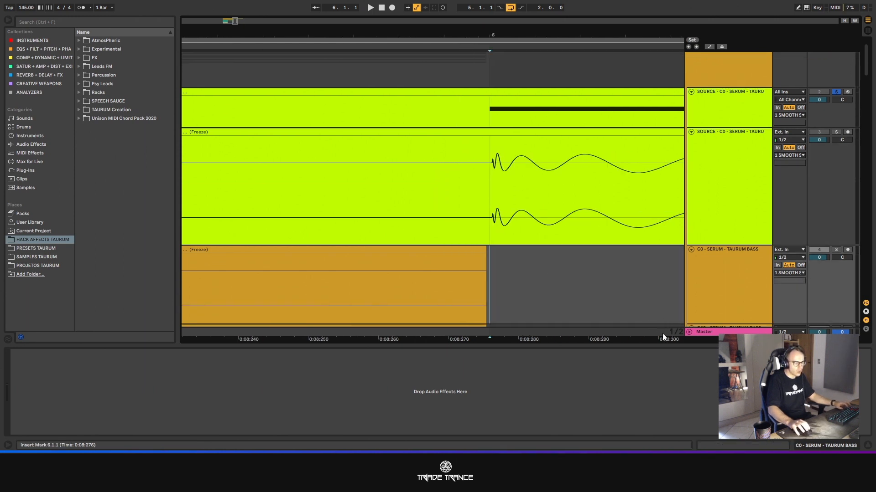
pyautogui.hotkey('ctrl', '1')
pyautogui.hotkey('ctrl', '1')
pyautogui.hotkey('ctrl', '1')
pyautogui.hotkey('ctrl', '1')
pyautogui.hotkey('ctrl', '1')
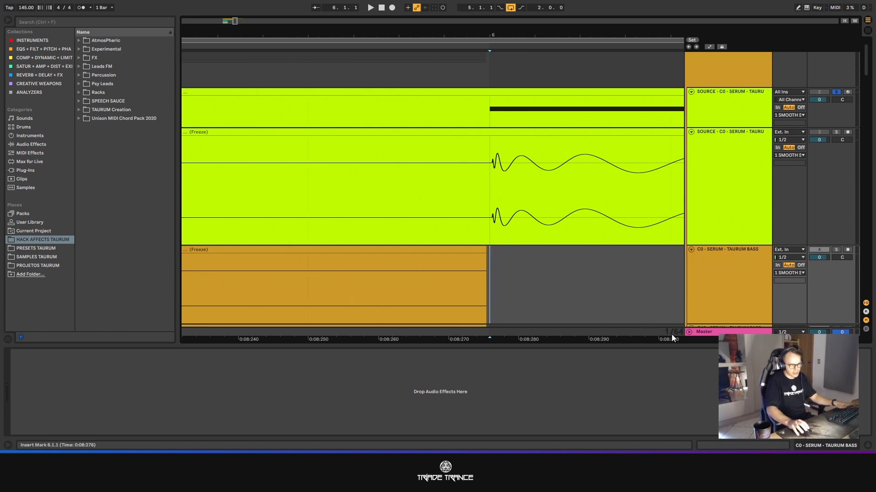
pyautogui.hotkey('ctrl', '1')
pyautogui.hotkey('ctrl', '1')
pyautogui.hotkey('ctrl', '1')
pyautogui.hotkey('ctrl', '1')
pyautogui.hotkey('ctrl', '1')
pyautogui.hotkey('ctrl', '1')
pyautogui.hotkey('ctrl', '1')
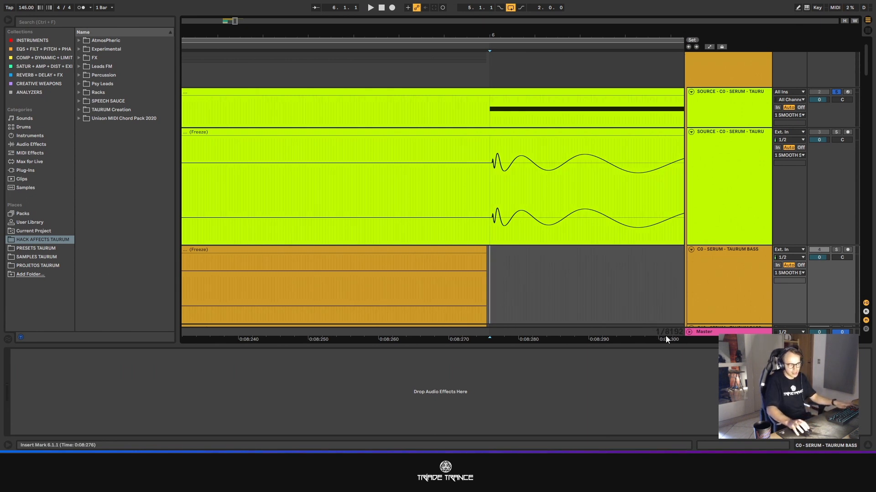
pyautogui.hotkey('ctrl', '1')
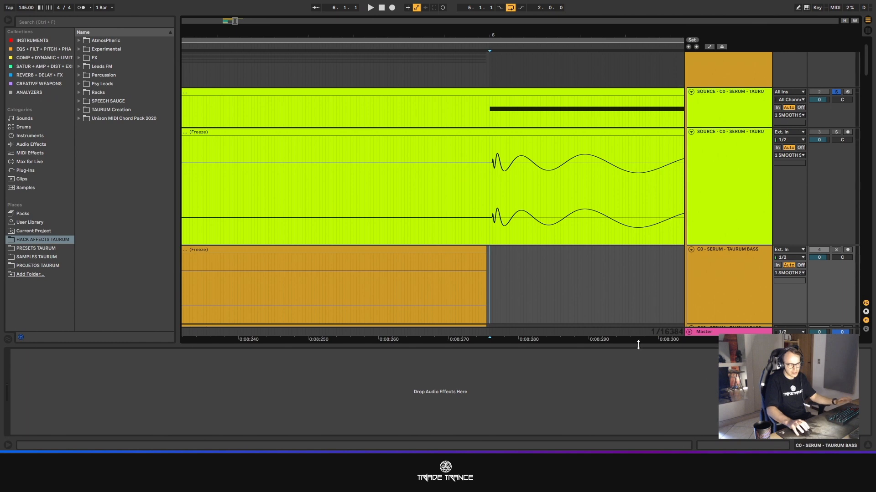
pyautogui.keyDown('ctrl'); pyautogui.scroll(-3, 658, 304); pyautogui.keyUp('ctrl')
pyautogui.keyDown('ctrl'); pyautogui.scroll(-5, 657, 304); pyautogui.keyUp('ctrl')
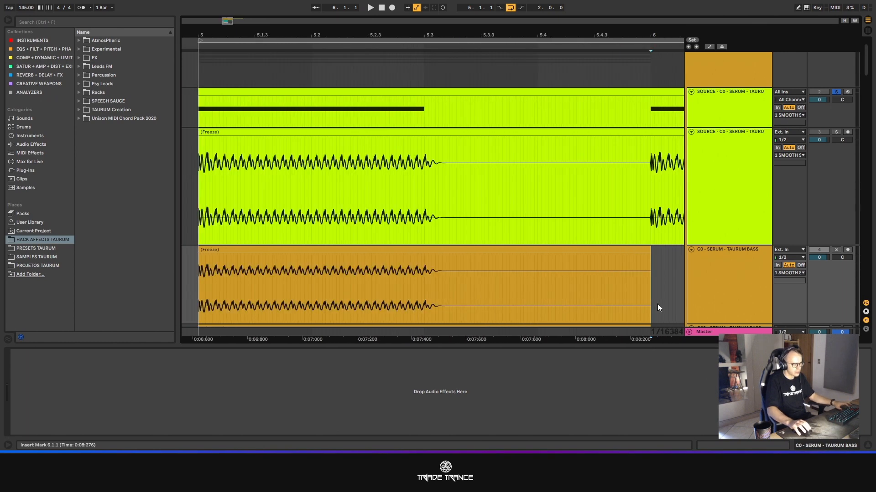
# - Trim the first note off the flattened clip, bringing the clip's start to the silence shortly before bar 6
pyautogui.moveTo(456, 136); pyautogui.dragTo(655, 155)
pyautogui.keyDown('ctrl'); pyautogui.scroll(8, 655, 155); pyautogui.keyUp('ctrl')
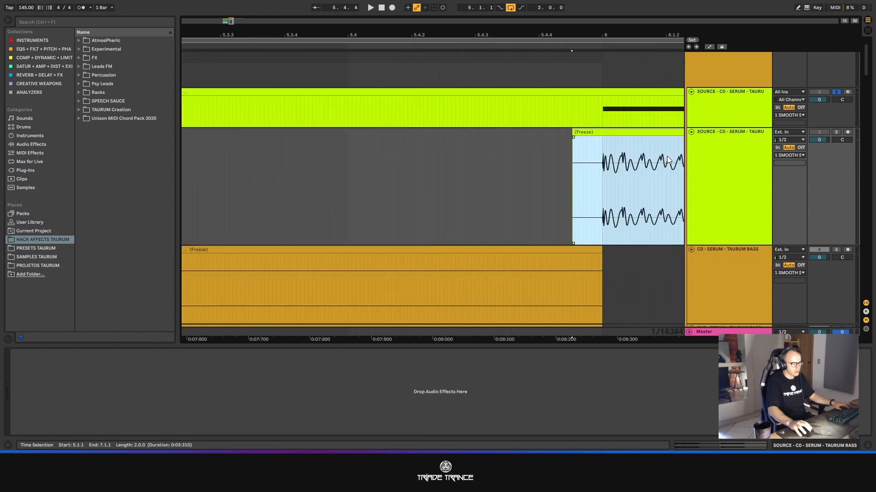
pyautogui.keyDown('ctrl'); pyautogui.scroll(-3, 631, 157); pyautogui.keyUp('ctrl')
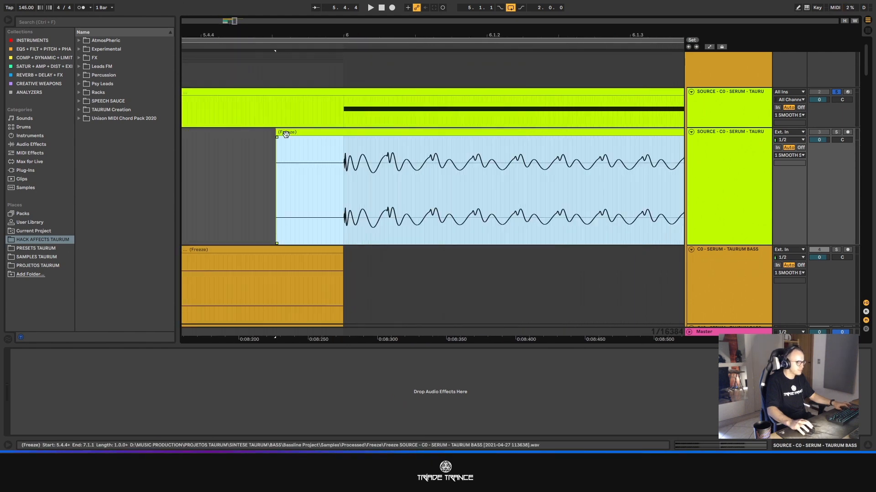
# - Trim the remaining silence from the clip's start so it begins exactly at the second note's onset just after bar 6
pyautogui.moveTo(275, 133); pyautogui.dragTo(351, 137)
pyautogui.keyDown('ctrl'); pyautogui.scroll(3, 342, 139); pyautogui.keyUp('ctrl')
pyautogui.keyDown('ctrl'); pyautogui.scroll(3, 346, 160); pyautogui.keyUp('ctrl')
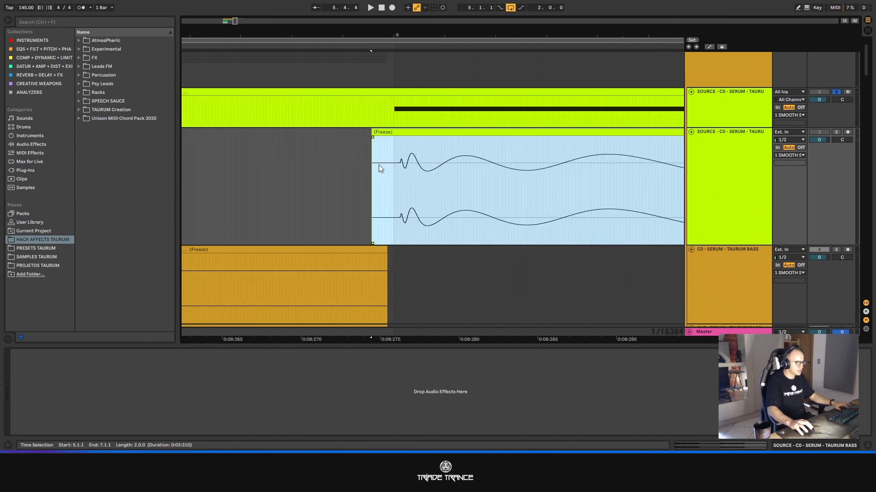
pyautogui.keyDown('ctrl'); pyautogui.scroll(4, 379, 166); pyautogui.keyUp('ctrl')
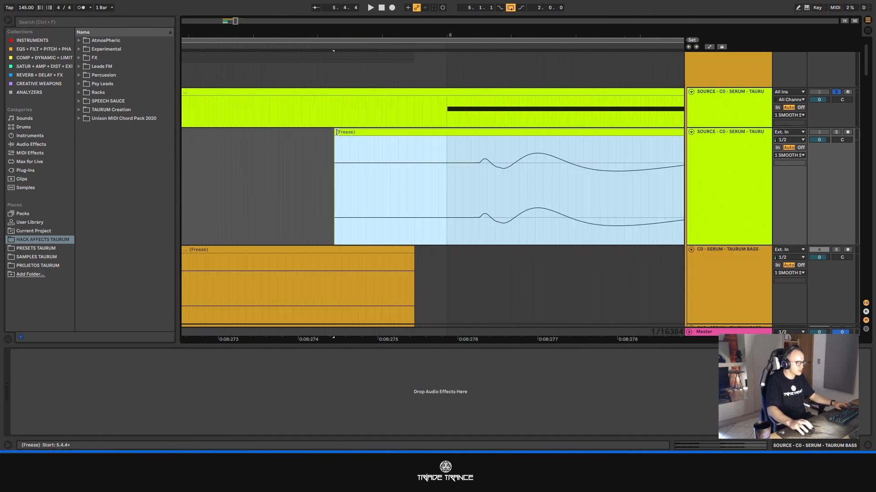
pyautogui.moveTo(337, 132); pyautogui.dragTo(430, 134)
pyautogui.keyDown('ctrl'); pyautogui.scroll(3, 479, 169); pyautogui.keyUp('ctrl')
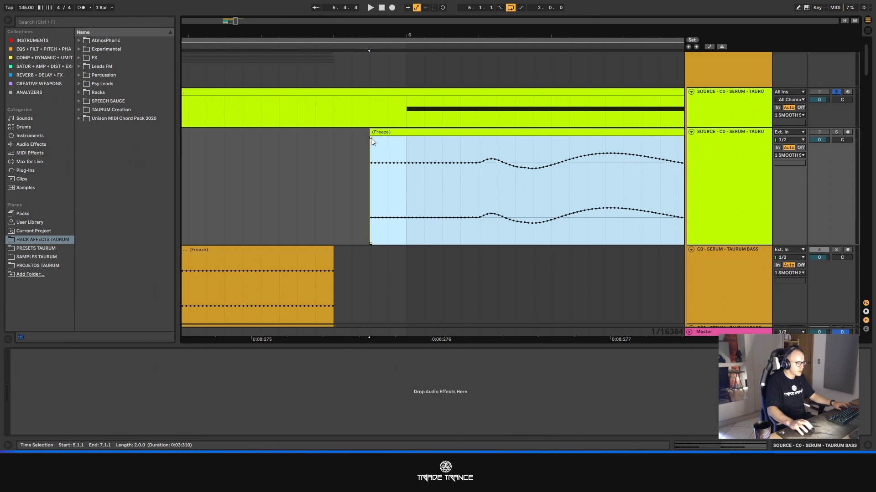
pyautogui.moveTo(372, 141); pyautogui.dragTo(504, 177)
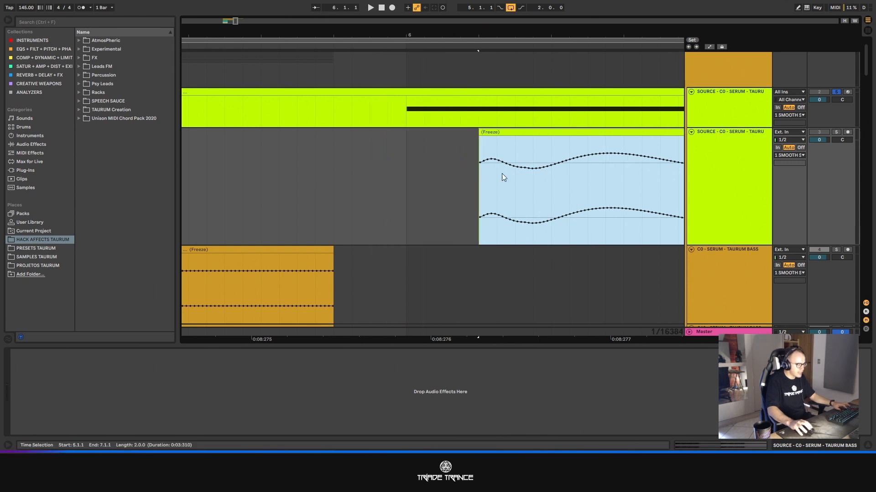
pyautogui.keyDown('ctrl'); pyautogui.scroll(3, 500, 159); pyautogui.keyUp('ctrl')
pyautogui.keyDown('ctrl'); pyautogui.scroll(-6, 514, 195); pyautogui.keyUp('ctrl')
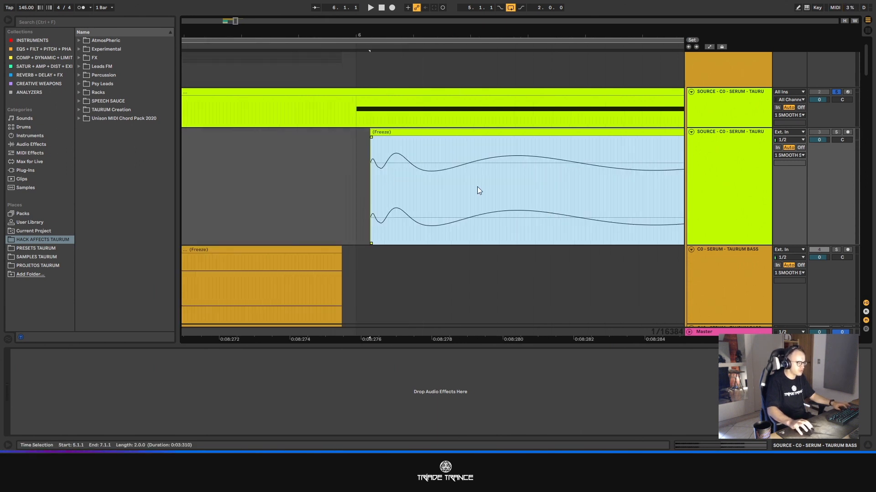
pyautogui.keyDown('ctrl'); pyautogui.scroll(-5, 550, 194); pyautogui.keyUp('ctrl')
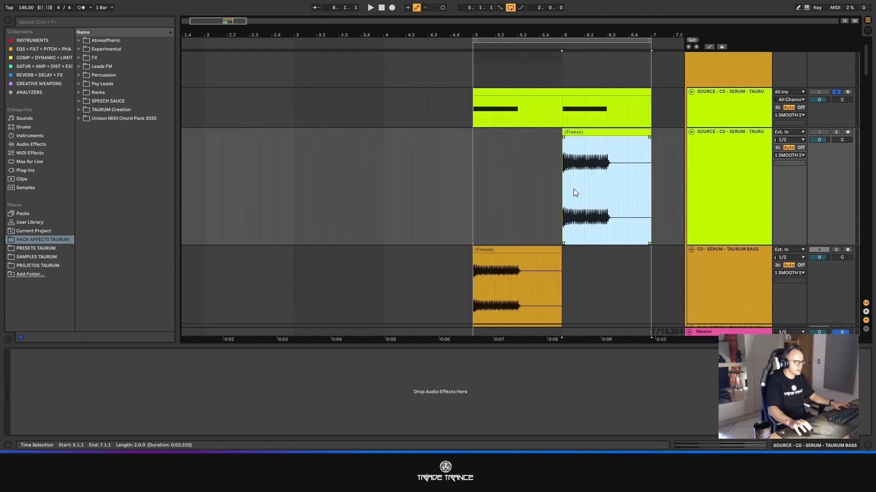
# - Set the grid to 1/8 and move the trimmed clip back to the start of bar 5
pyautogui.moveTo(209, 22); pyautogui.dragTo(219, 26)
pyautogui.moveTo(640, 340); pyautogui.dragTo(613, 339)
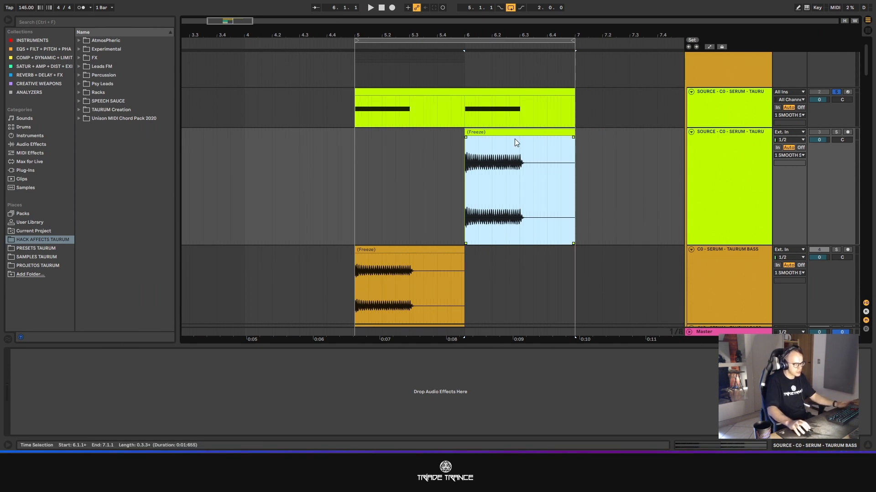
pyautogui.moveTo(514, 138); pyautogui.dragTo(409, 133)
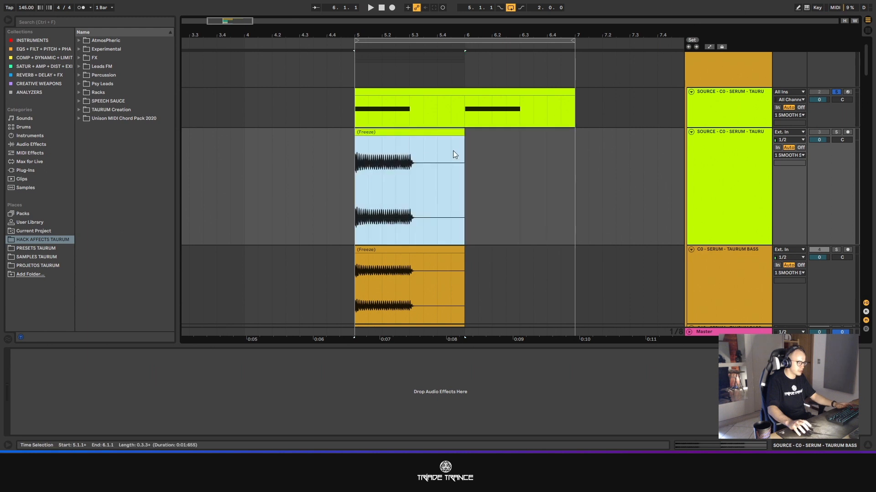
# - Consolidate the range 5.1.1 to 6.1.1 on the flattened track into a one-bar clip and select the track
pyautogui.moveTo(463, 151); pyautogui.dragTo(359, 167)
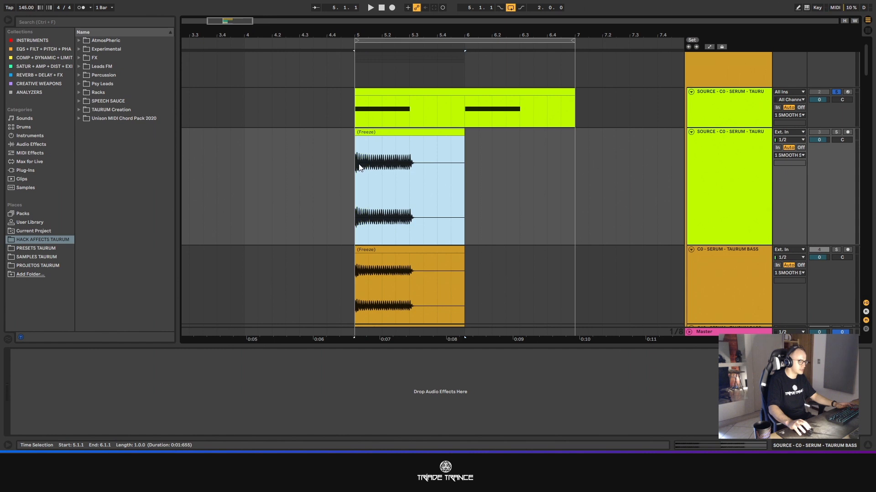
pyautogui.click(350, 139)
pyautogui.moveTo(459, 150); pyautogui.dragTo(356, 155)
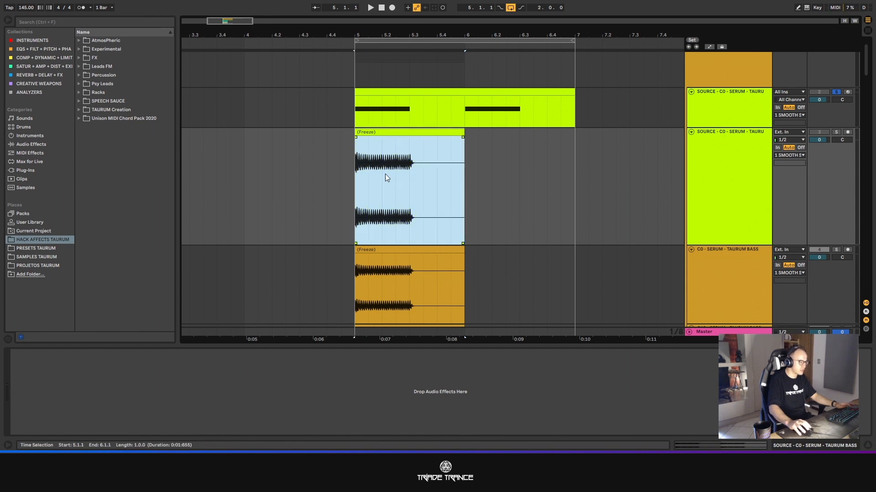
pyautogui.hotkey('ctrl', 'j')
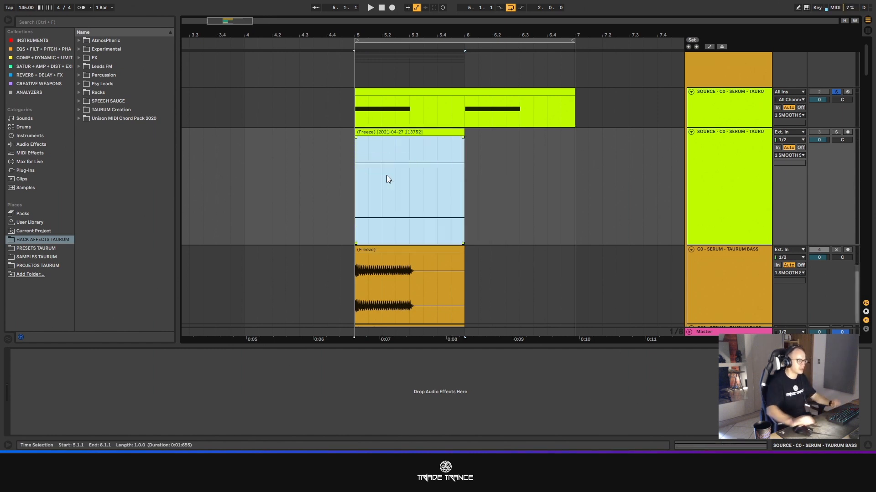
pyautogui.click(722, 145)
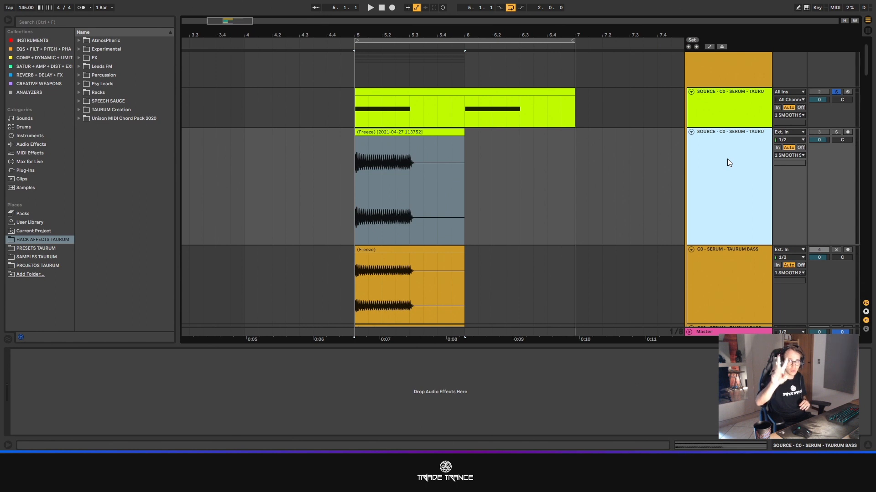
# - Delete the flattened audio copy of the SOURCE - C0 track, keeping the original SOURCE track with its two notes
pyautogui.moveTo(464, 113); pyautogui.dragTo(579, 125)
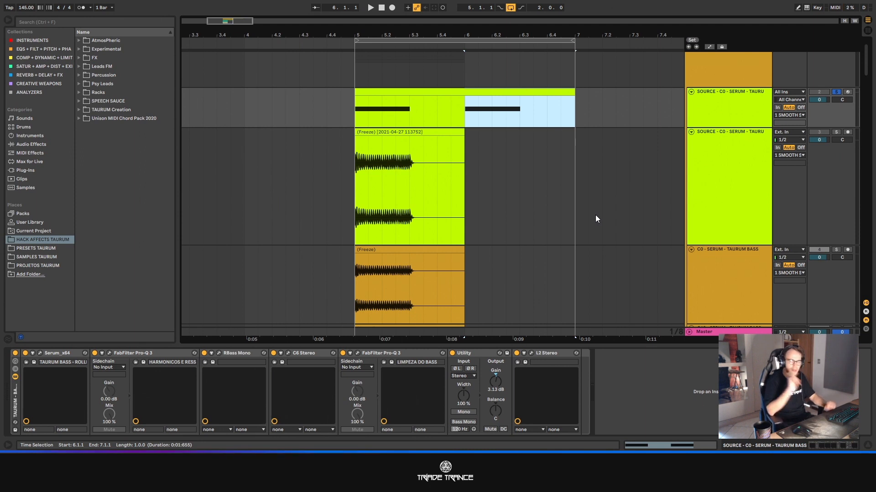
pyautogui.moveTo(406, 114); pyautogui.dragTo(395, 115)
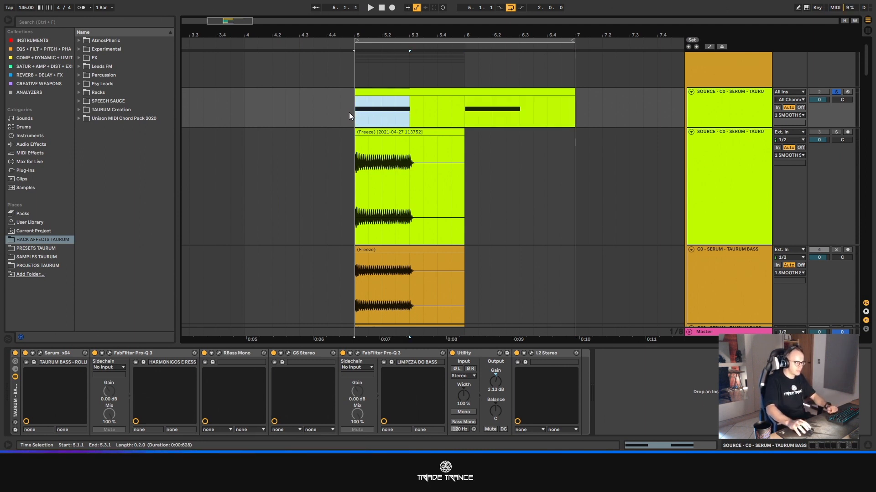
pyautogui.moveTo(466, 122); pyautogui.dragTo(573, 127)
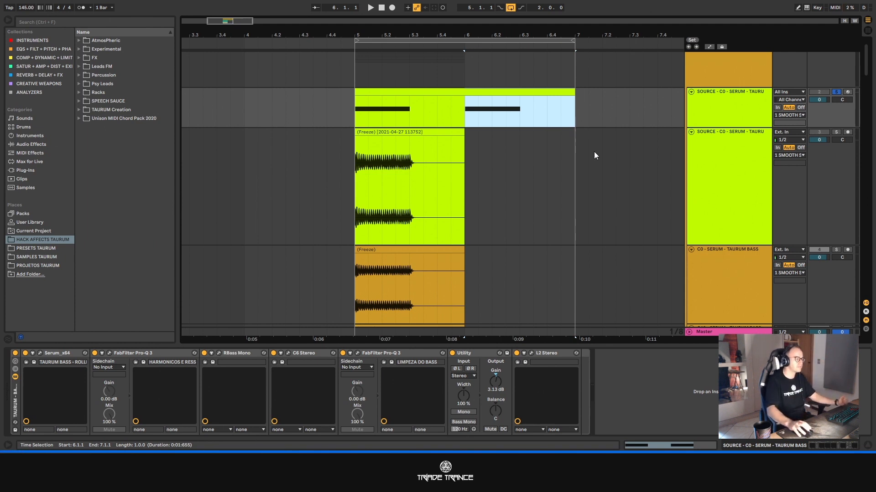
pyautogui.click(740, 162)
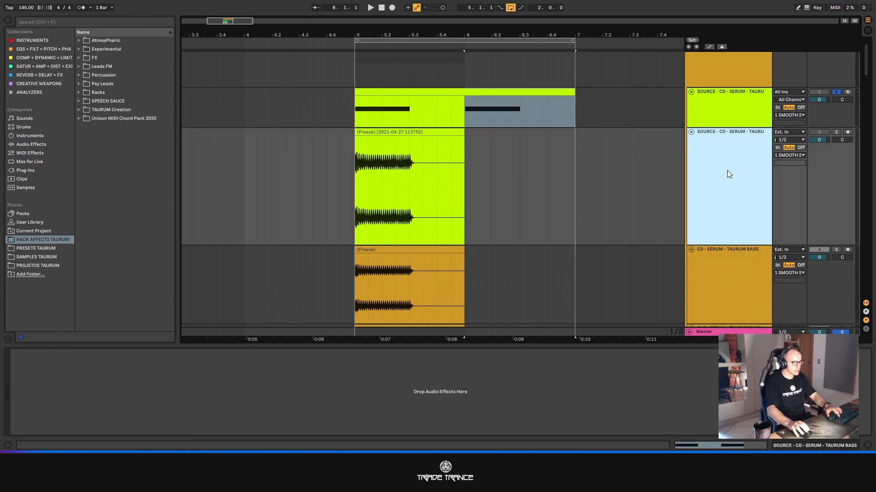
# - Examine the frozen one-bar bass clips on the separate pitch tracks from C0 up to A#1
pyautogui.press('-')
pyautogui.press('-')
pyautogui.press('-')
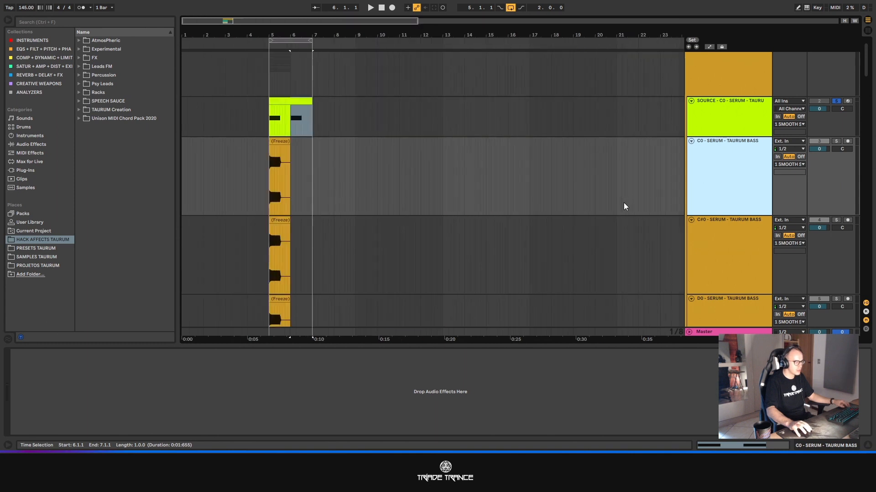
pyautogui.press('+')
pyautogui.press('+')
pyautogui.press('+')
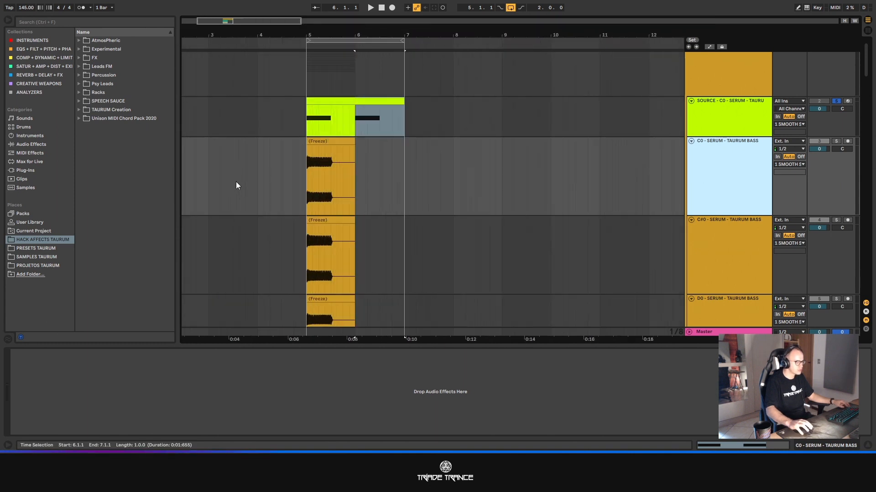
pyautogui.scroll(-2, 730, 256)
pyautogui.scroll(-6, 729, 257)
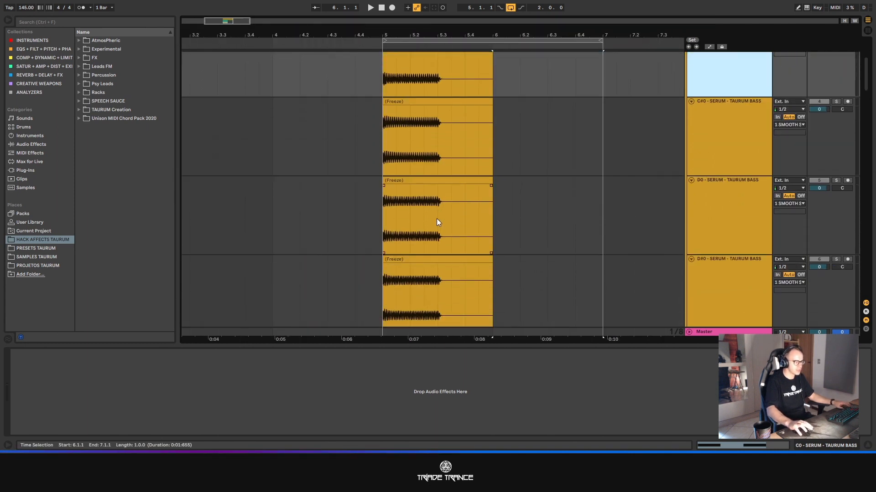
pyautogui.scroll(-8, 714, 263)
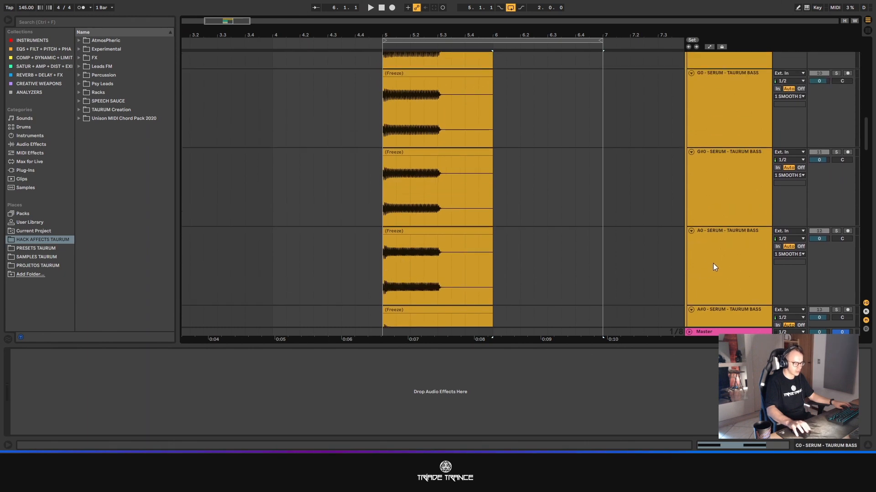
pyautogui.scroll(-8, 700, 251)
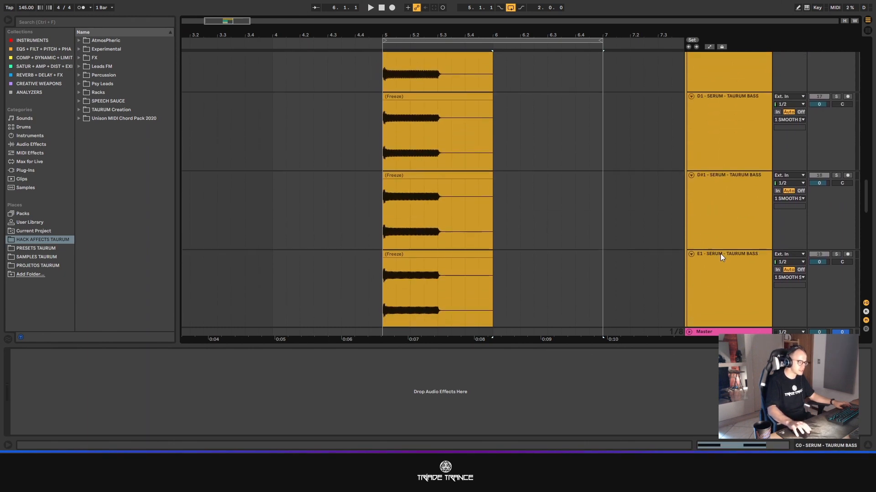
pyautogui.scroll(-6, 737, 272)
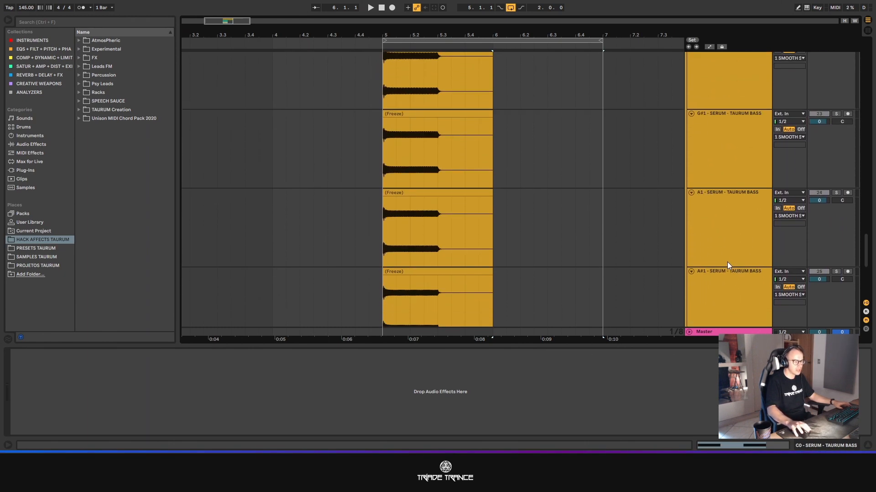
# - Select all the pitch tracks from C0 to B1 and fold them to minimum height
pyautogui.keyDown('shift'); pyautogui.click(729, 239); pyautogui.keyUp('shift')
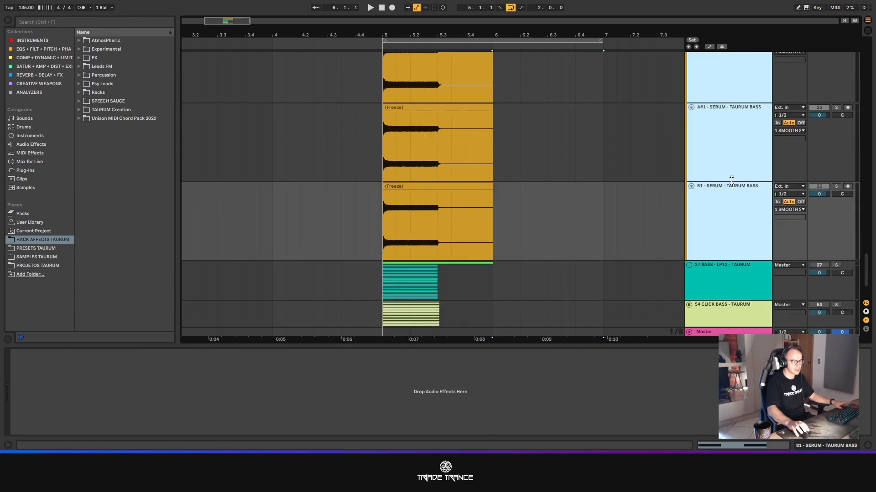
pyautogui.press('Delete')
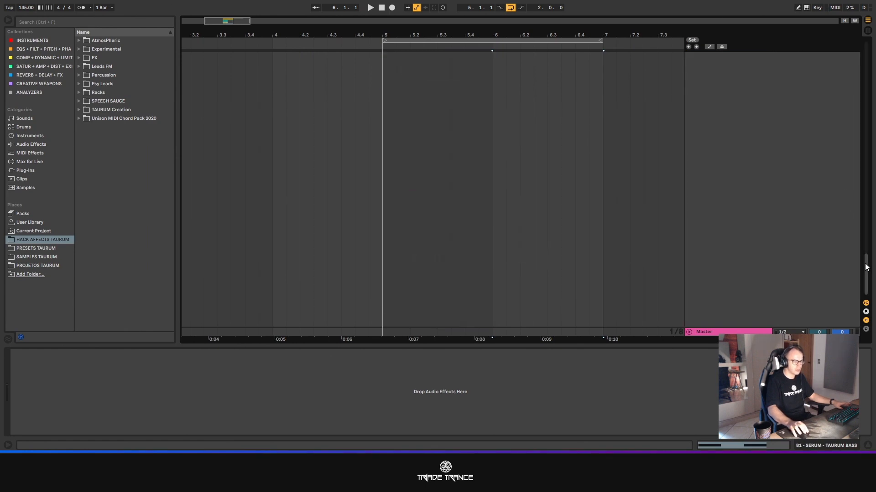
pyautogui.hotkey('ctrl', 'z')
pyautogui.scroll(-3, 502, 146)
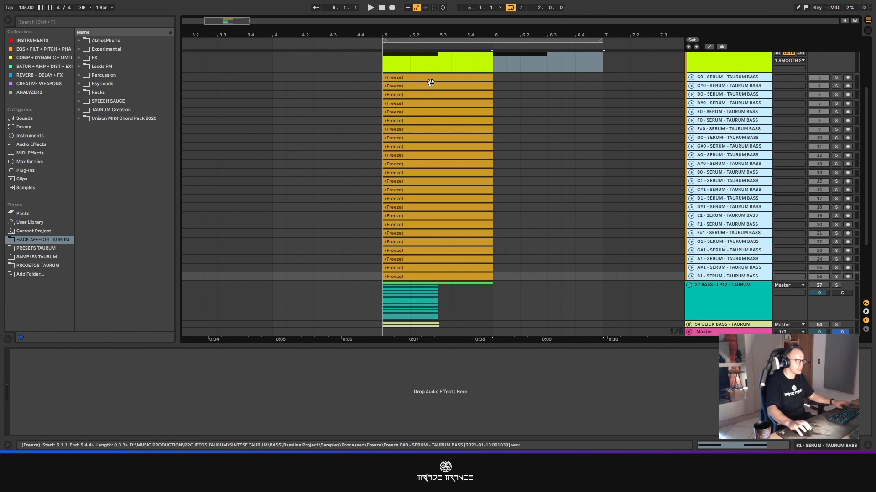
# - Unfold the C0 track, loop the exact range of its frozen clip from 5.1.1, and fold the track again
pyautogui.click(625, 89)
pyautogui.click(691, 76)
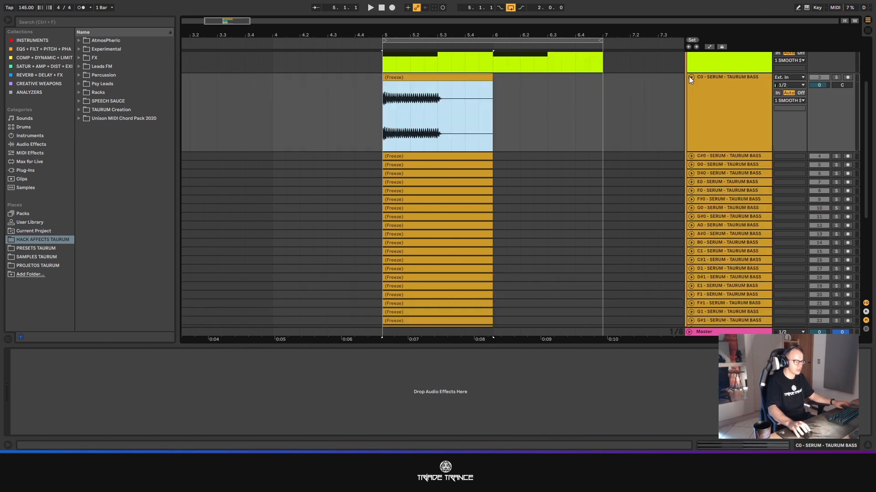
pyautogui.click(437, 76)
pyautogui.hotkey('ctrl', 'l')
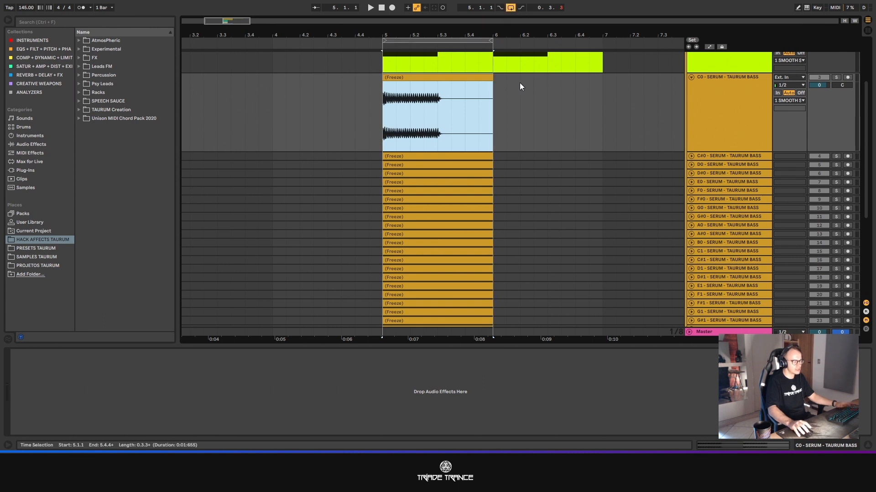
pyautogui.click(690, 78)
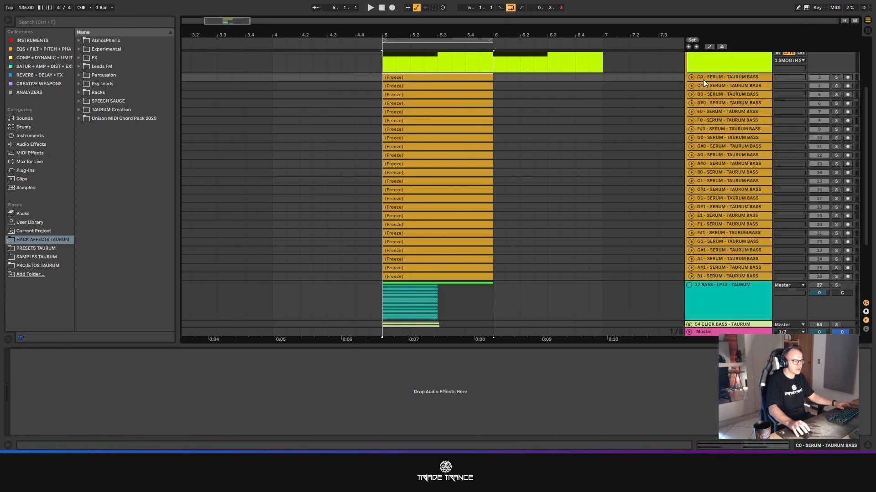
# - Select the tracks from C0 to B1 together with the looped time range of bar 5
pyautogui.click(704, 78)
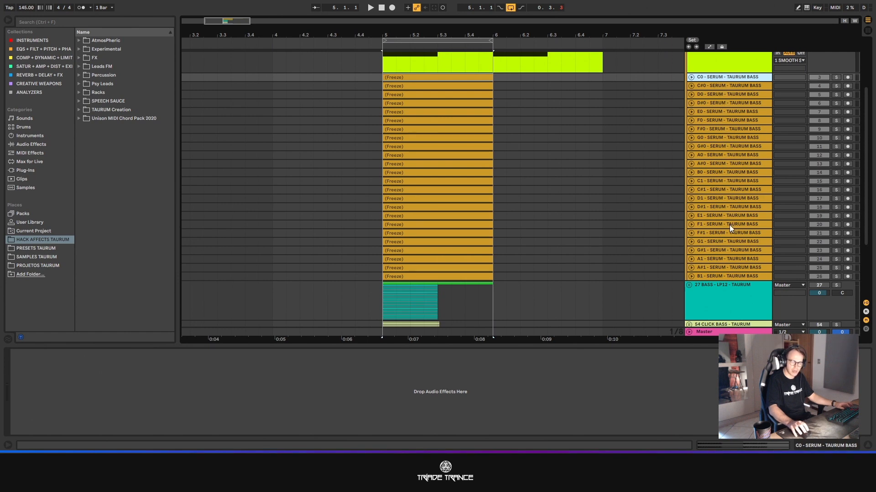
pyautogui.keyDown('shift'); pyautogui.click(720, 276); pyautogui.keyUp('shift')
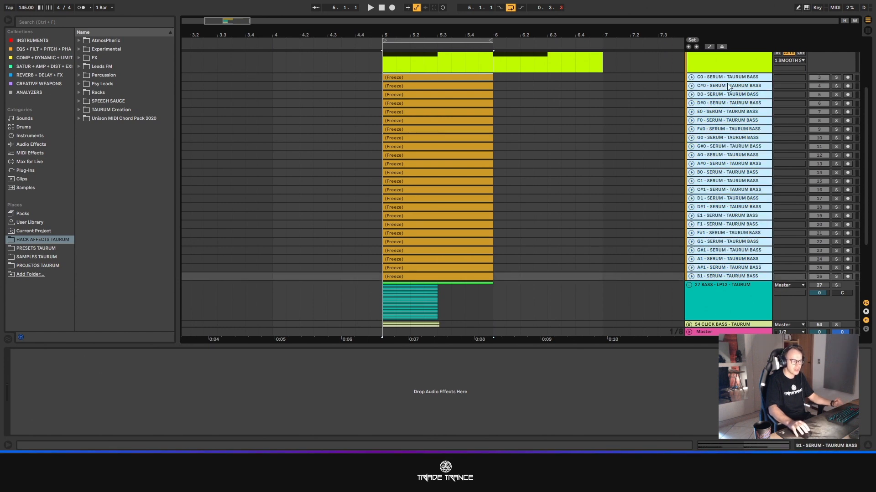
pyautogui.click(415, 40)
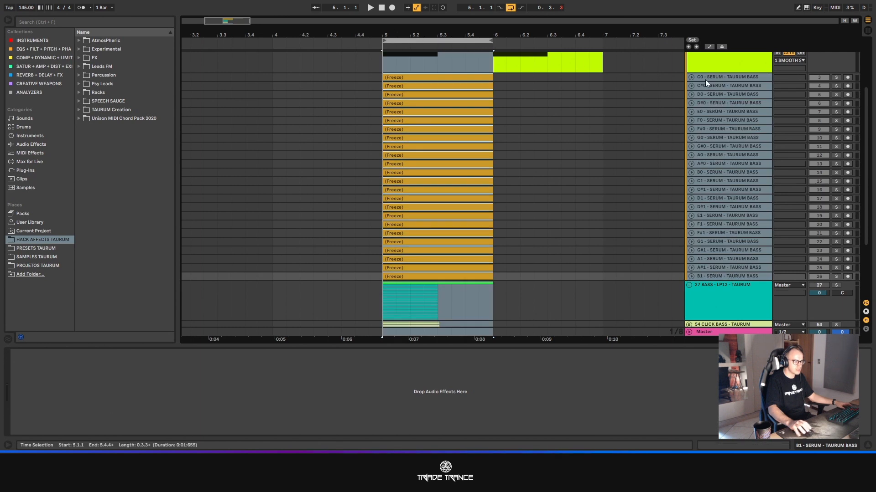
# - Open the audio/video export settings for the looped range and turn Encode PCM on
pyautogui.click(8, 1)
pyautogui.click(54, 122)
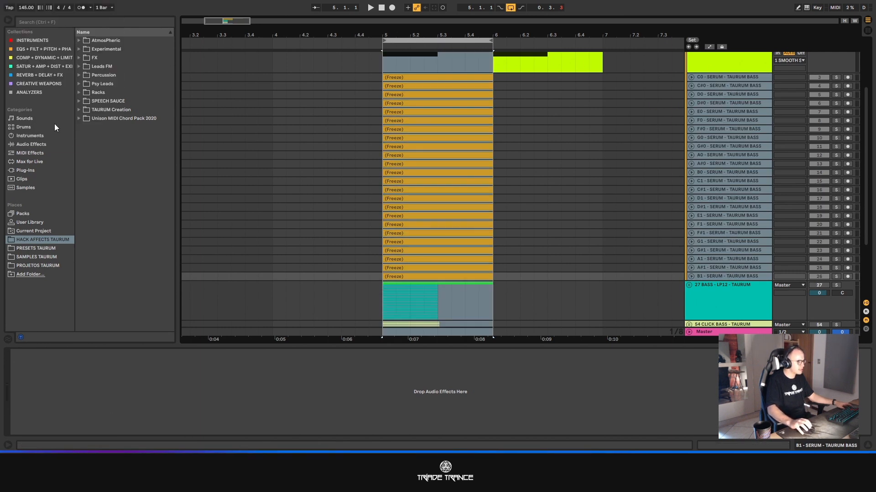
pyautogui.moveTo(415, 69); pyautogui.dragTo(275, 54)
pyautogui.click(337, 209)
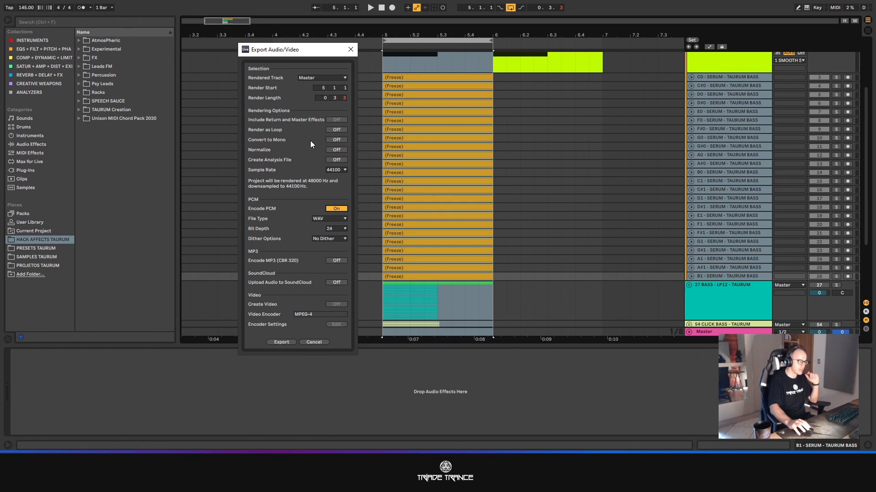
# - Proceed to saving the export and create a folder named BASSLINE TUTORIAL inside Músicas
pyautogui.click(281, 342)
pyautogui.rightClick(375, 195)
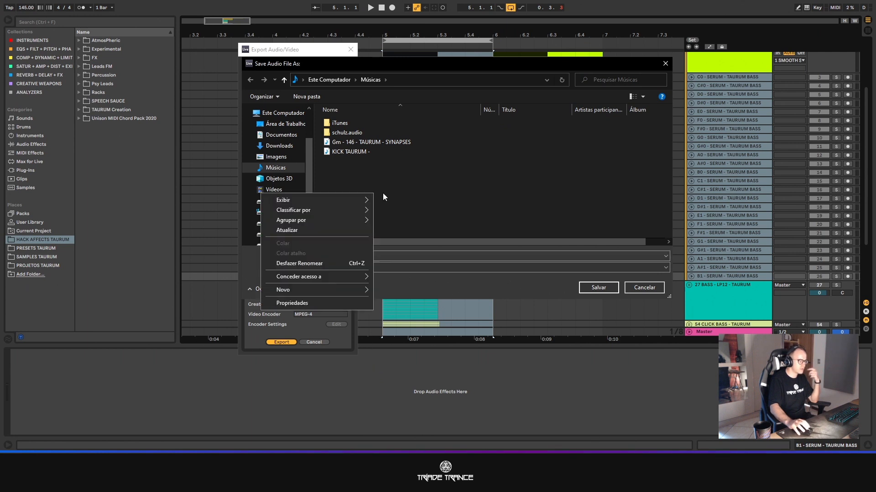
pyautogui.moveTo(326, 288)
pyautogui.click(385, 287)
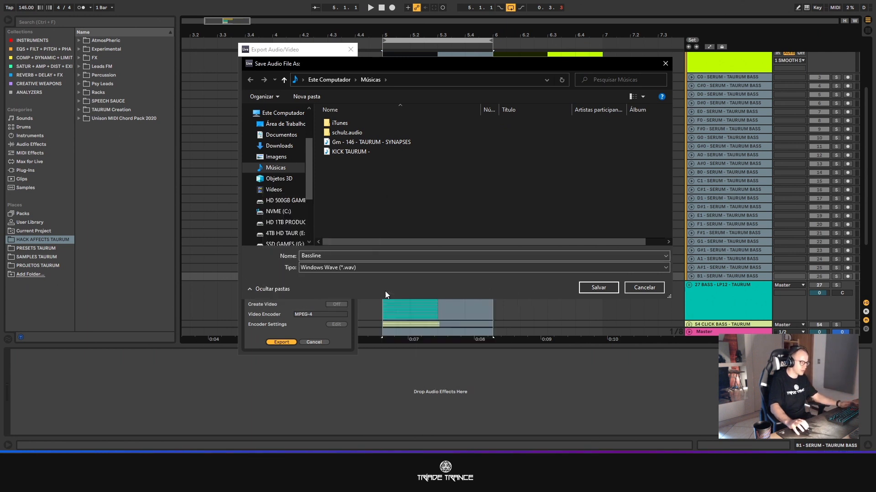
pyautogui.write('BASSLINE TUTORIAL')
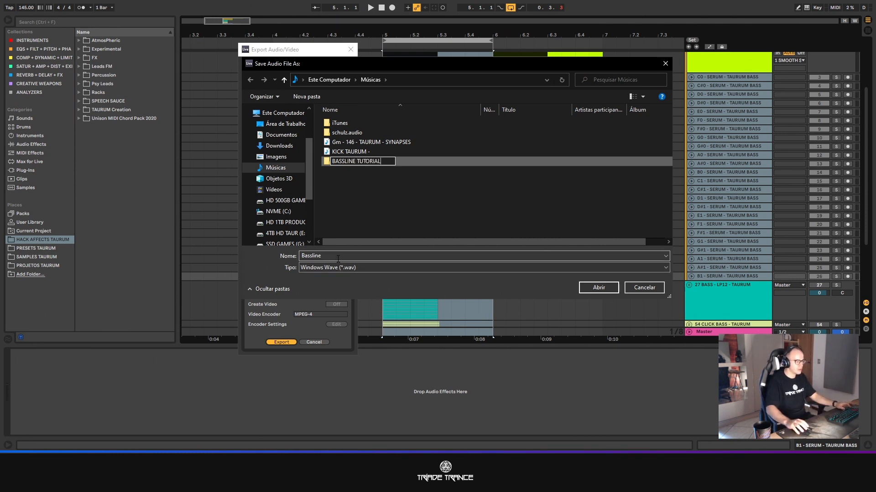
pyautogui.press('Return')
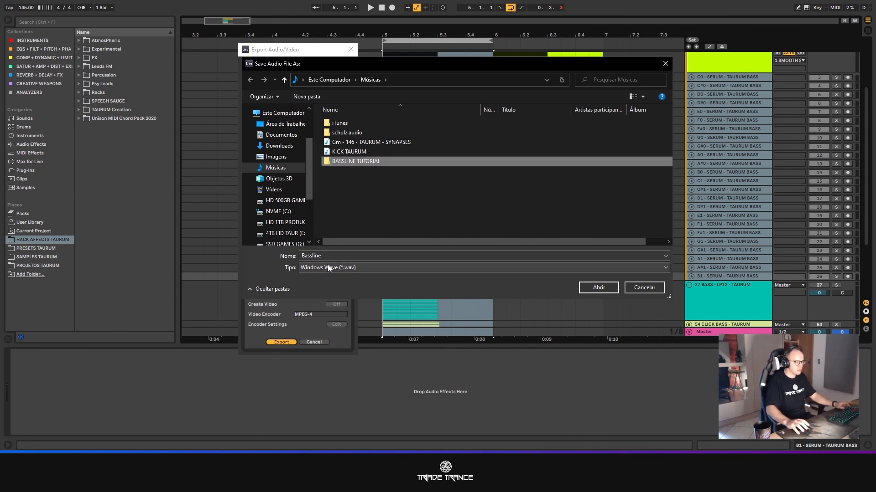
pyautogui.click(325, 257)
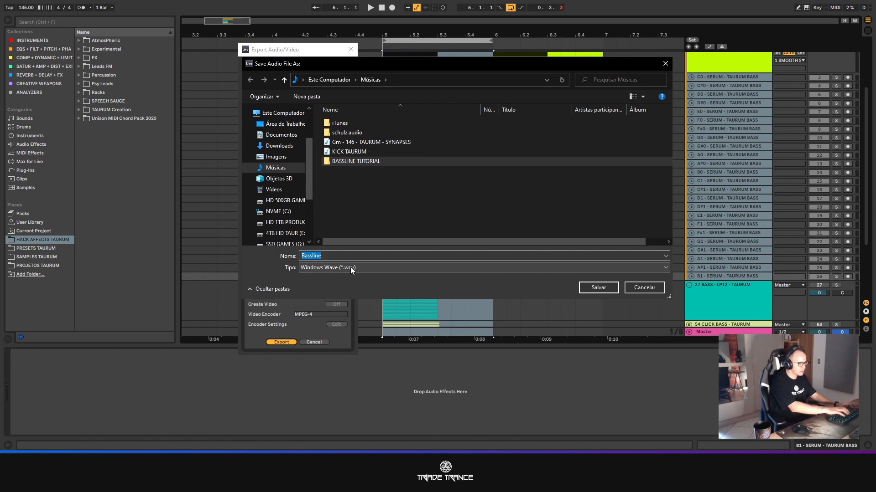
pyautogui.write('-')
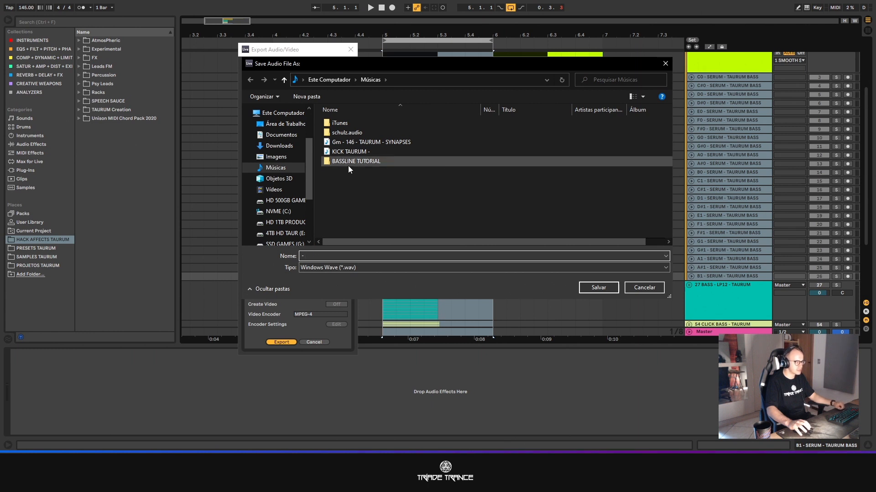
pyautogui.doubleClick(348, 162)
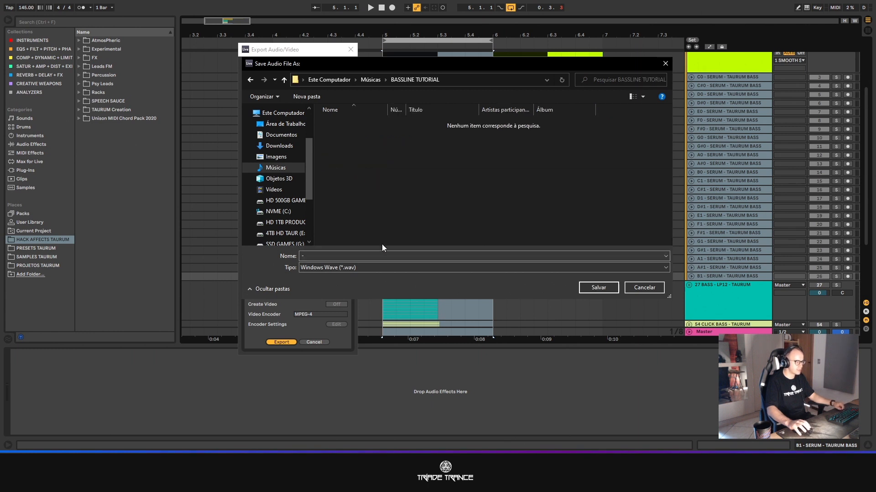
pyautogui.click(634, 290)
# - Set Rendered Track to Selected Tracks Only and export the WAV files into BASSLINE TUTORIAL with "-" as the file name
pyautogui.click(329, 78)
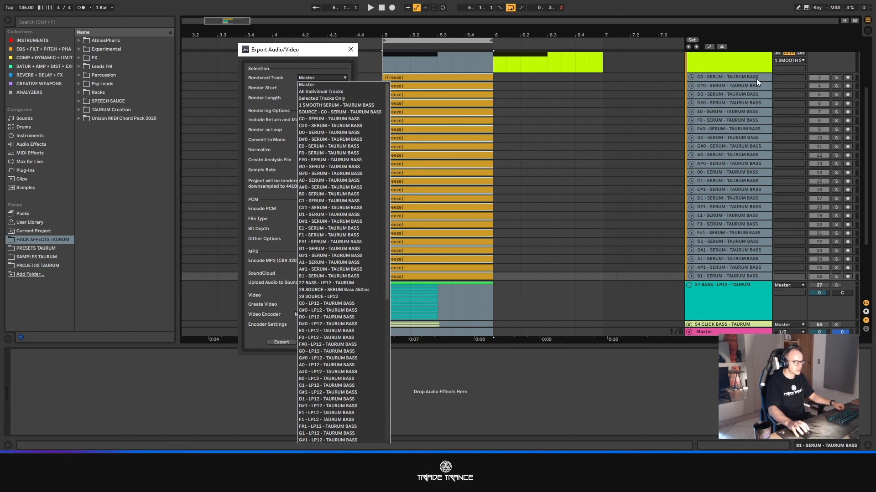
pyautogui.click(352, 98)
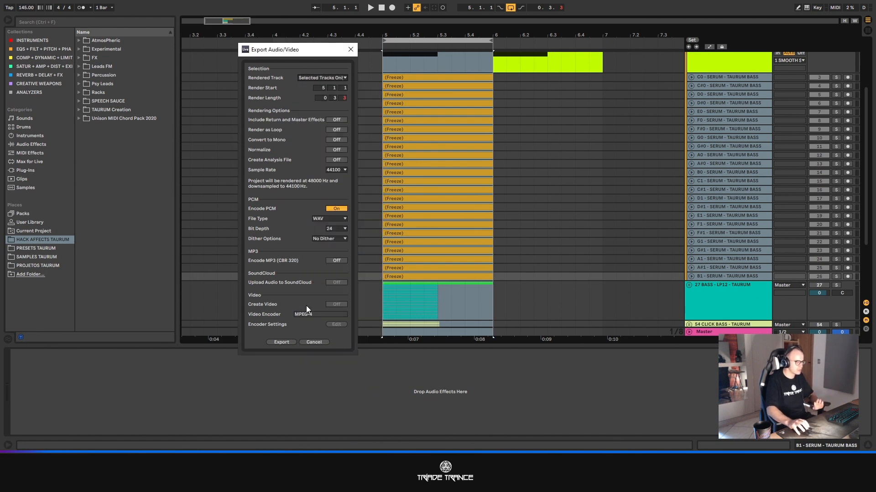
pyautogui.click(281, 342)
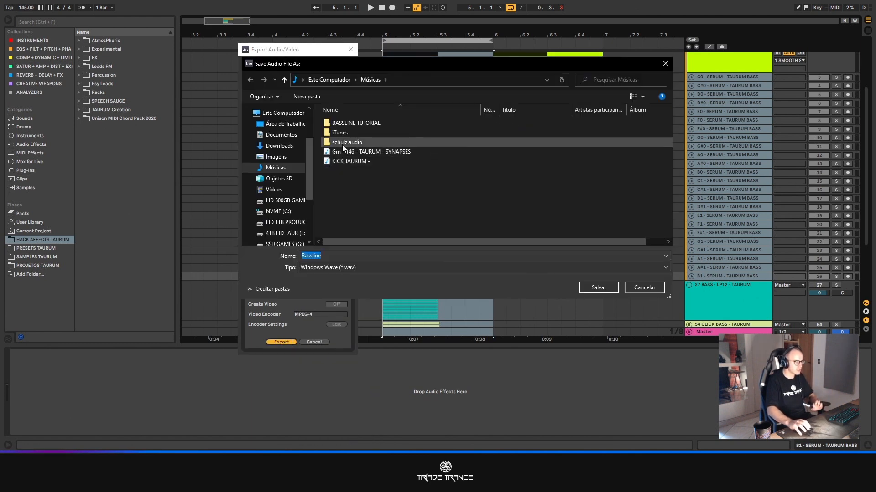
pyautogui.doubleClick(347, 123)
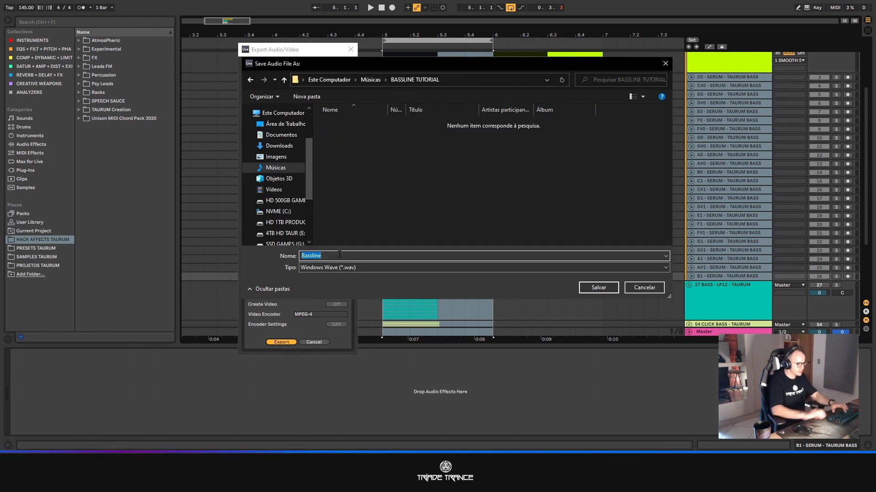
pyautogui.write('1')
pyautogui.click(599, 288)
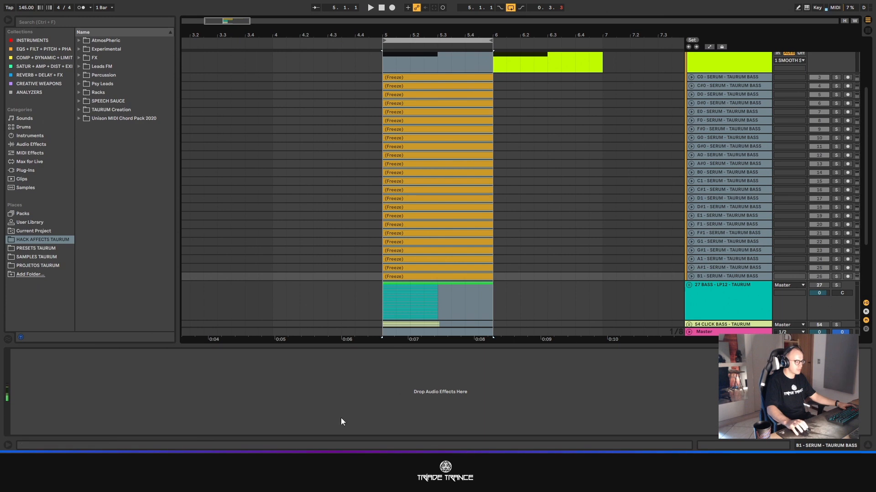
# - Switch to File Explorer and open the BASSLINE TUTORIAL folder in Músicas to check the exported files
pyautogui.press('super+e')
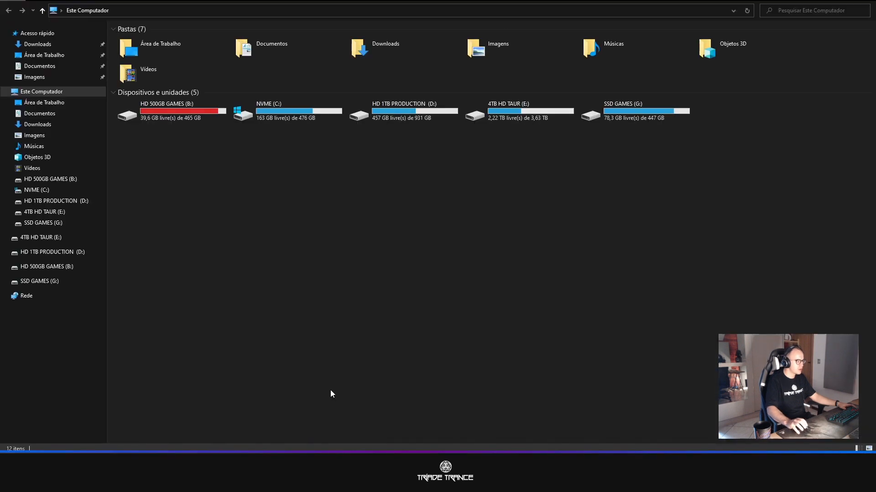
pyautogui.click(31, 146)
pyautogui.doubleClick(141, 40)
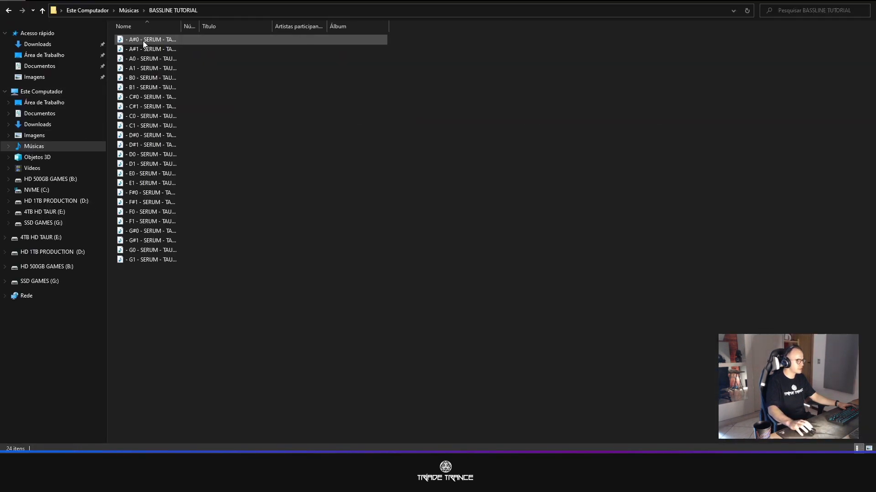
# - Widen the Name column to read the exported samples' full file names, compare them with the frozen tracks in Ableton Live, and return to Live
pyautogui.moveTo(180, 26); pyautogui.dragTo(311, 26)
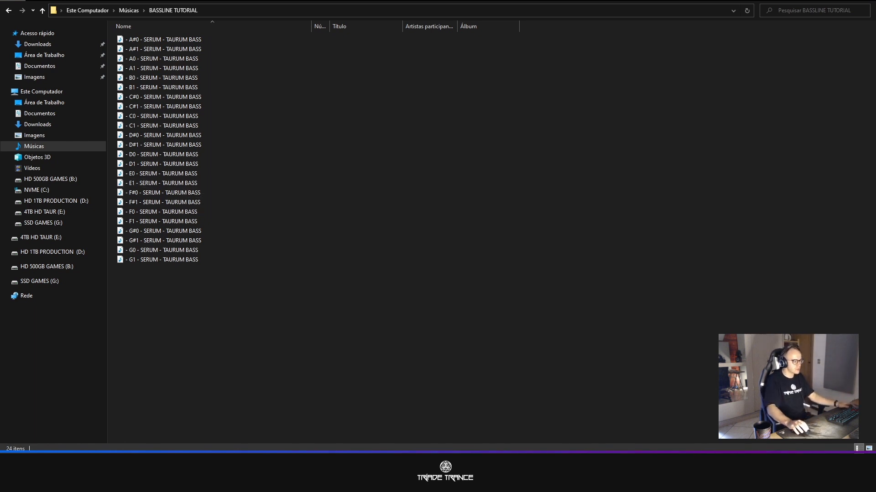
pyautogui.click(428, 484)
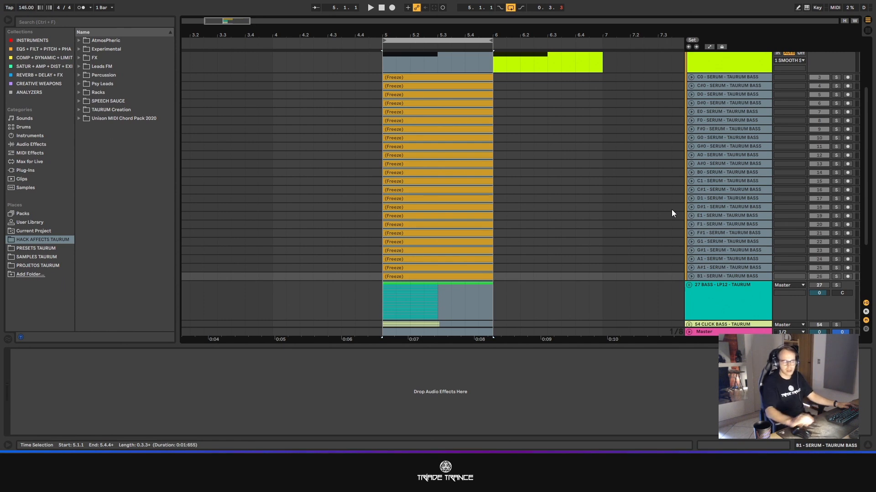
pyautogui.click(278, 484)
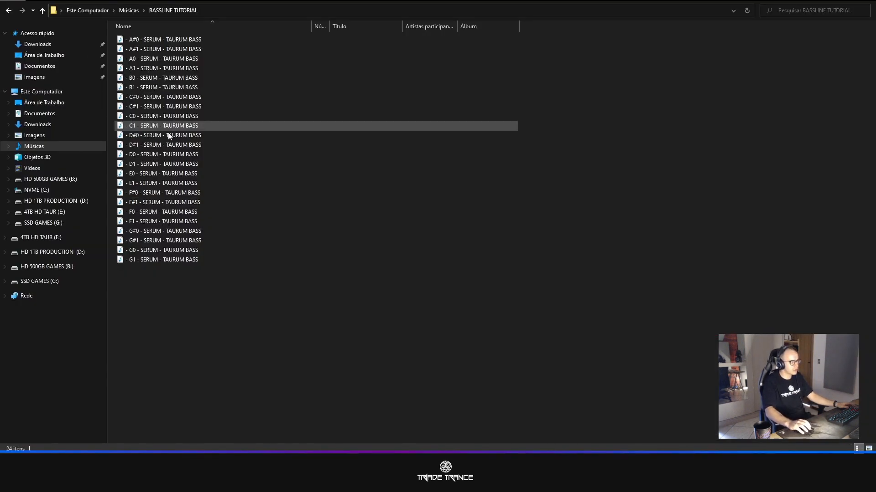
pyautogui.click(823, 0)
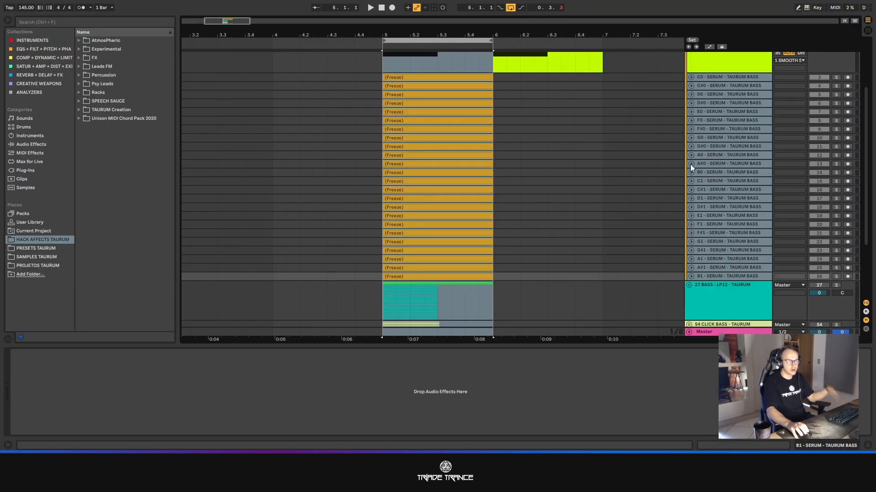
# - Look over the SOURCE track and the frozen note tracks, and fold the SMOOTH SERUM group
pyautogui.scroll(3, 678, 112)
pyautogui.click(692, 119)
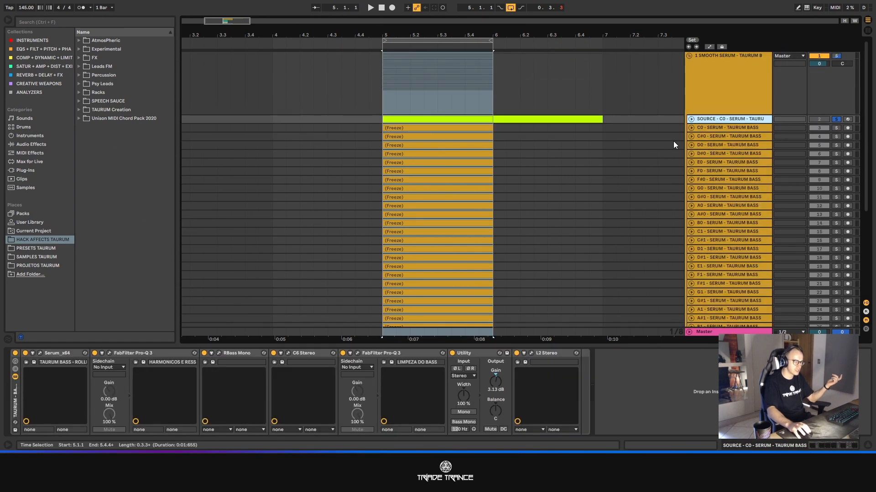
pyautogui.click(574, 206)
pyautogui.scroll(-6, 537, 212)
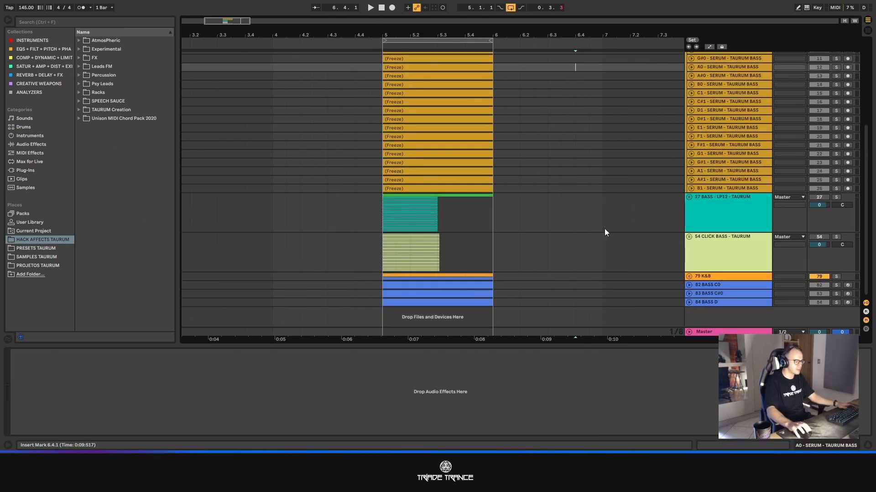
pyautogui.scroll(6, 657, 121)
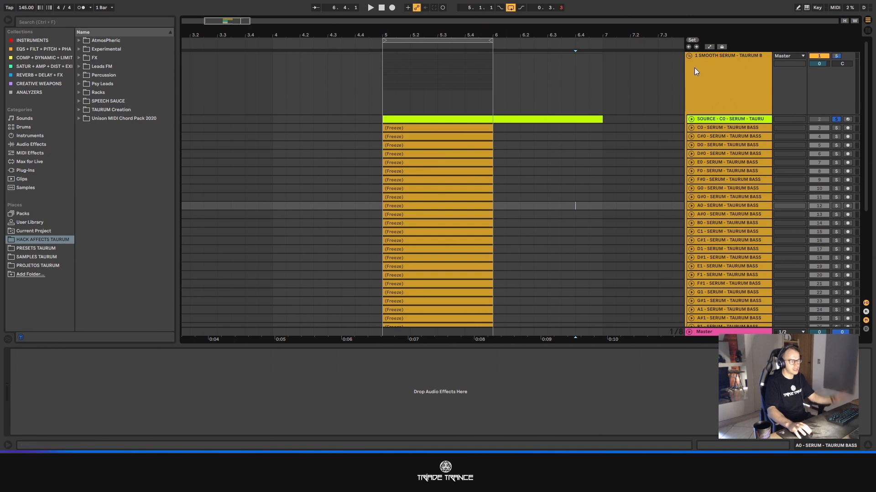
pyautogui.click(692, 56)
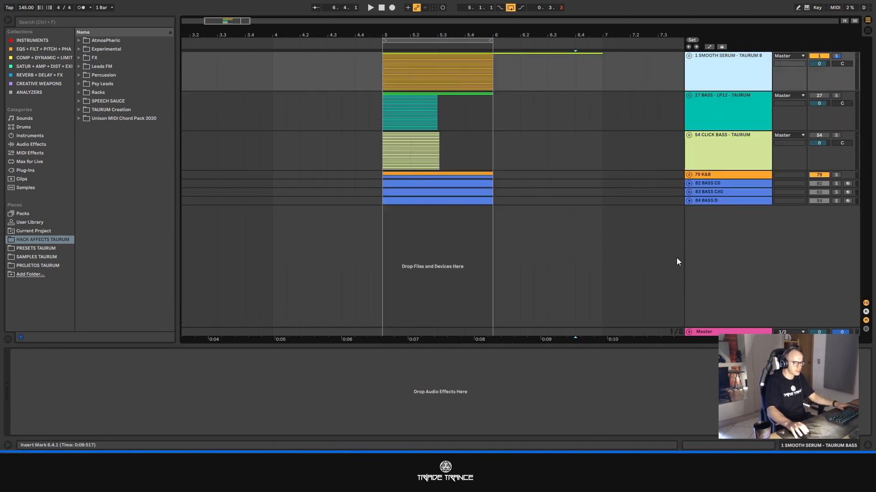
# - Move the K&B group below the BASS D track and unfold it
pyautogui.moveTo(705, 174); pyautogui.dragTo(710, 226)
pyautogui.moveTo(791, 294); pyautogui.dragTo(705, 214)
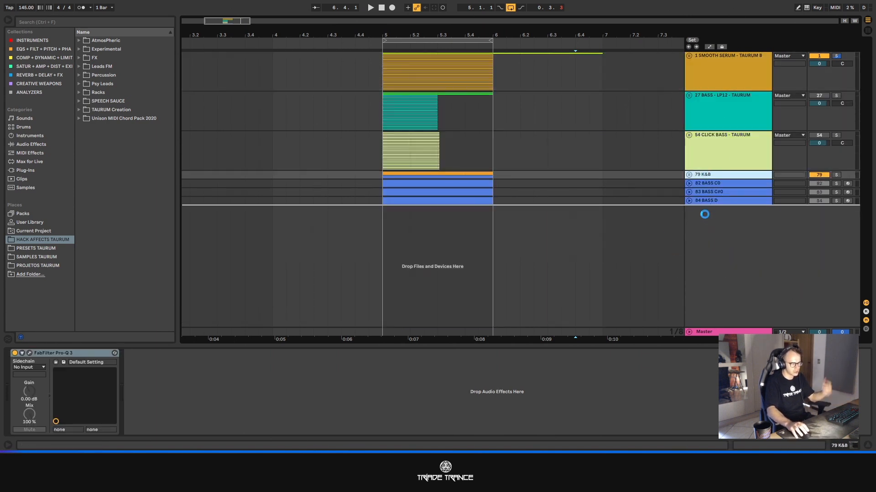
pyautogui.click(689, 201)
# - Delete the BASS MIDI track and add a new audio track inside the K&B group under KICK
pyautogui.click(735, 300)
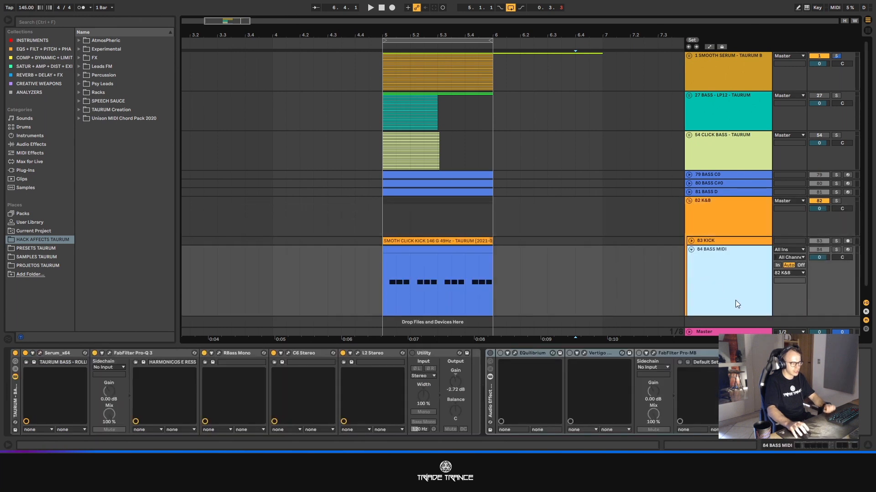
pyautogui.press('Delete')
pyautogui.rightClick(715, 269)
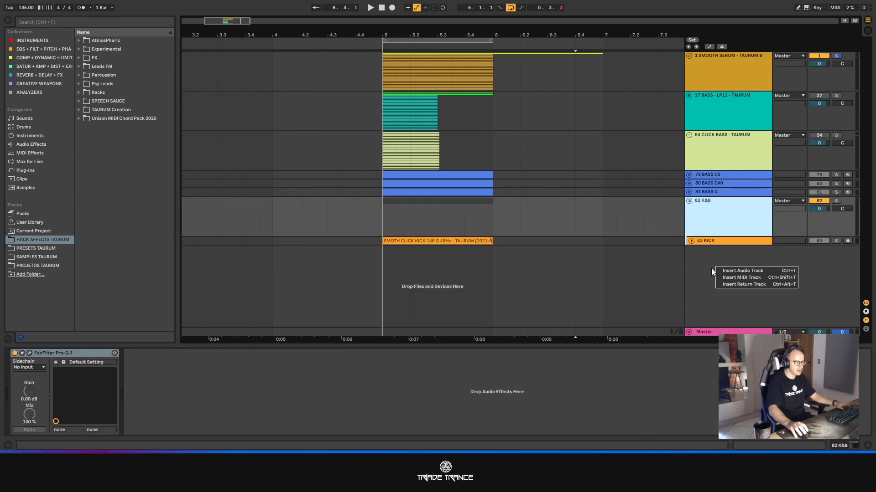
pyautogui.click(719, 271)
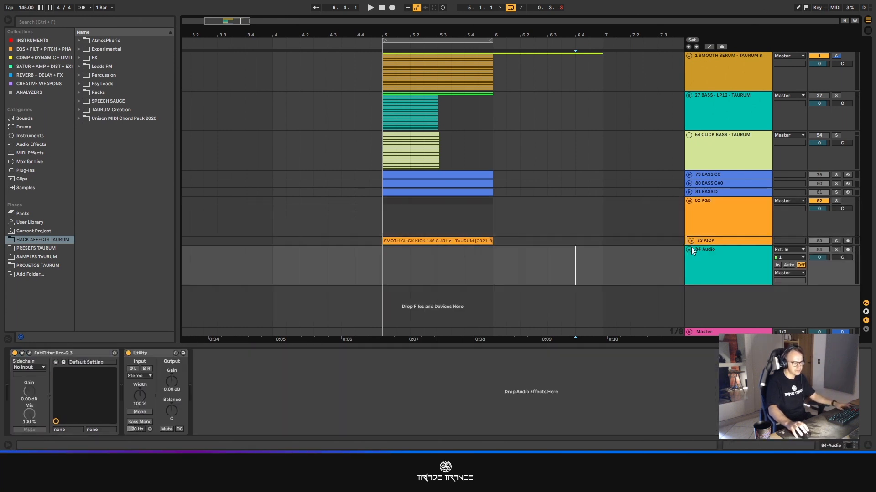
pyautogui.moveTo(691, 253); pyautogui.dragTo(715, 268)
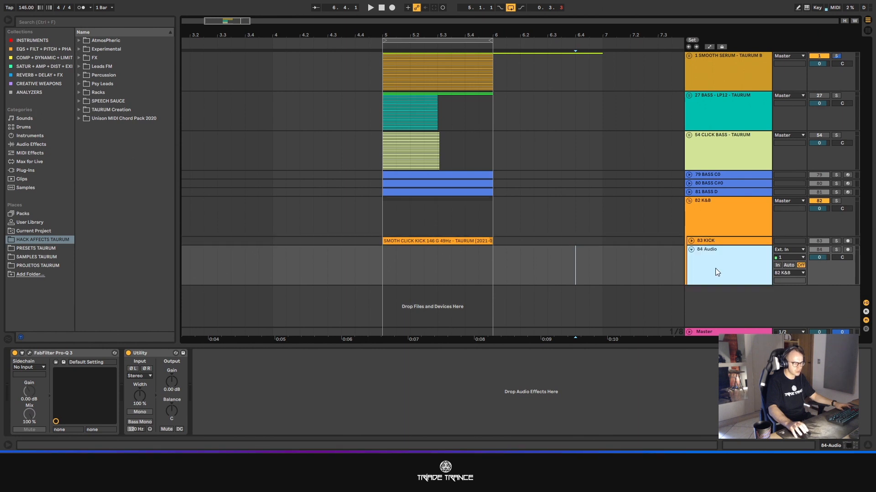
# - Browse SAMPLES TAURUM to the TAURUM BASS folder, widen the browser to show full names, and select Bass Notes - Spectro Senses - UAD
pyautogui.click(36, 260)
pyautogui.scroll(-5, 126, 253)
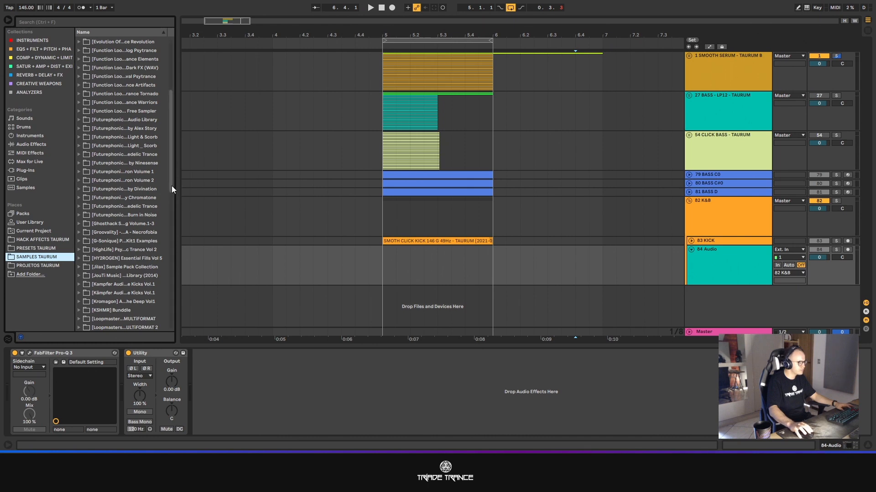
pyautogui.moveTo(171, 185); pyautogui.dragTo(177, 308)
pyautogui.click(79, 326)
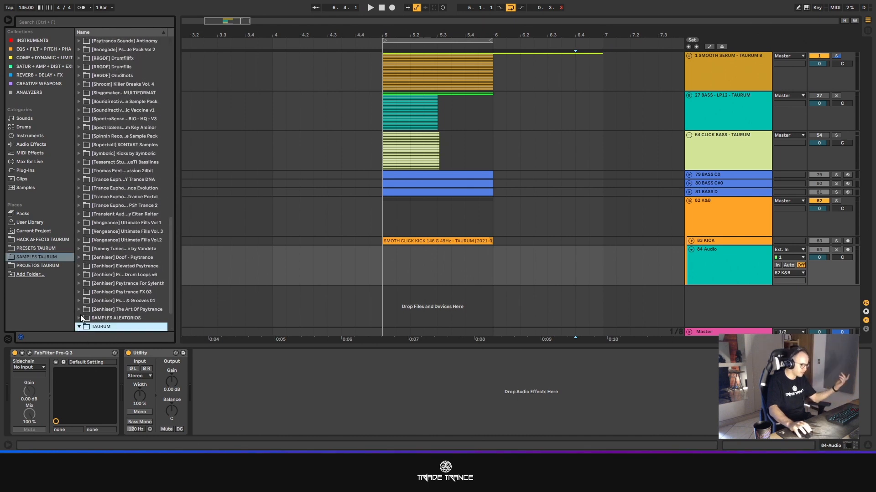
pyautogui.click(83, 309)
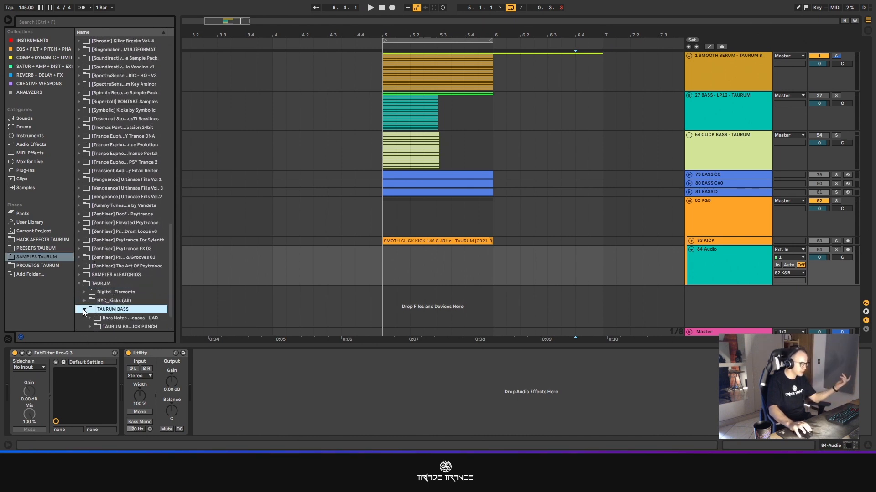
pyautogui.moveTo(176, 293); pyautogui.dragTo(244, 289)
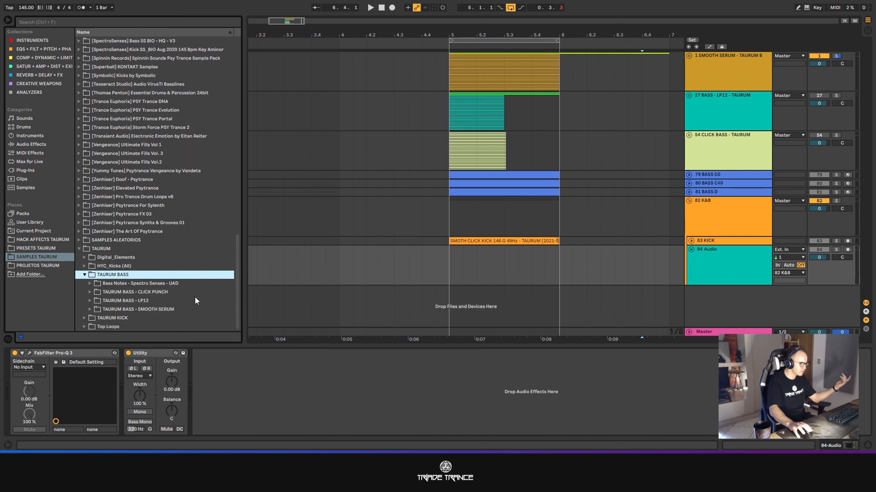
pyautogui.click(116, 283)
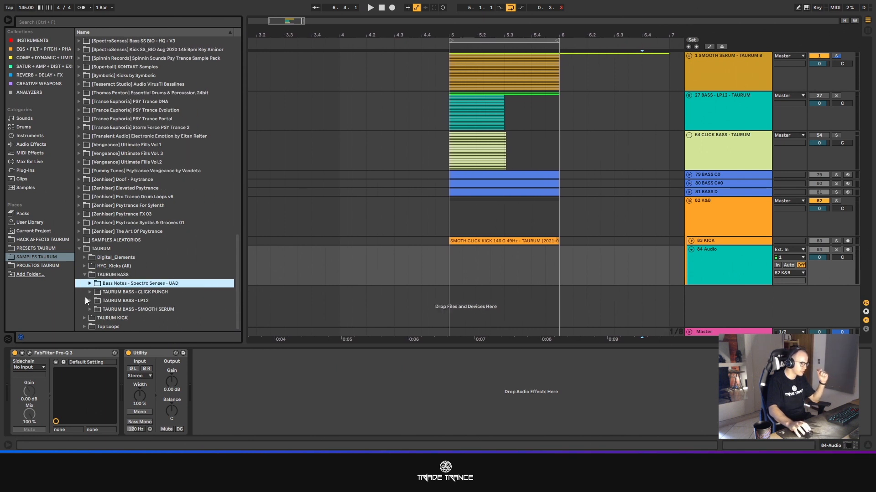
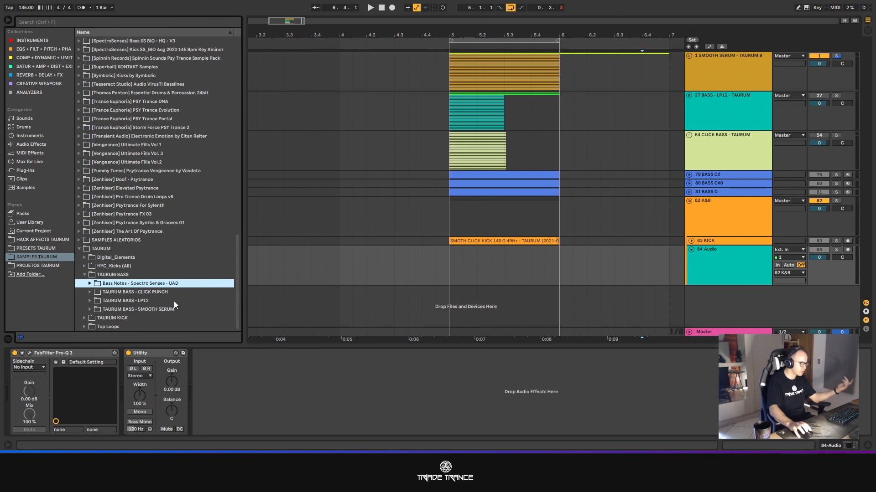
# - Place F#0 - SERUM - TAURUM BASS.wav from the TAURUM BASS - SMOOTH SERUM folder at 5.1.2 on the empty audio track, trimmed to one sixteenth
pyautogui.click(89, 309)
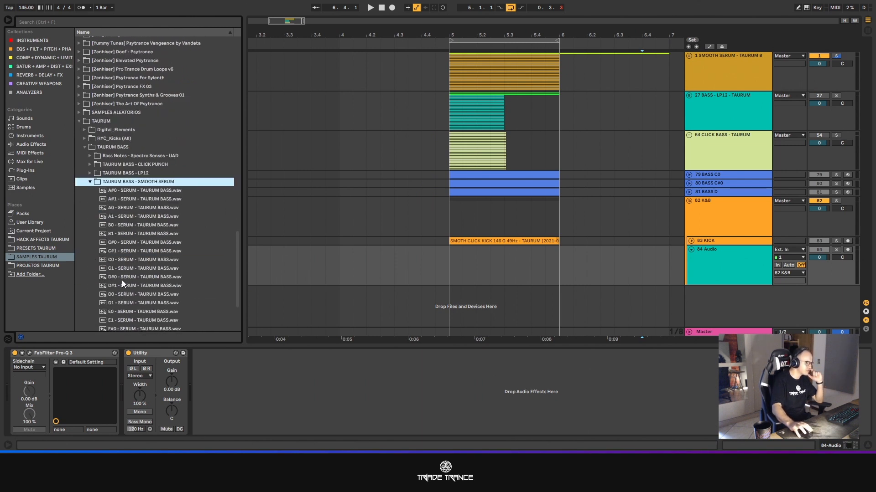
pyautogui.click(132, 248)
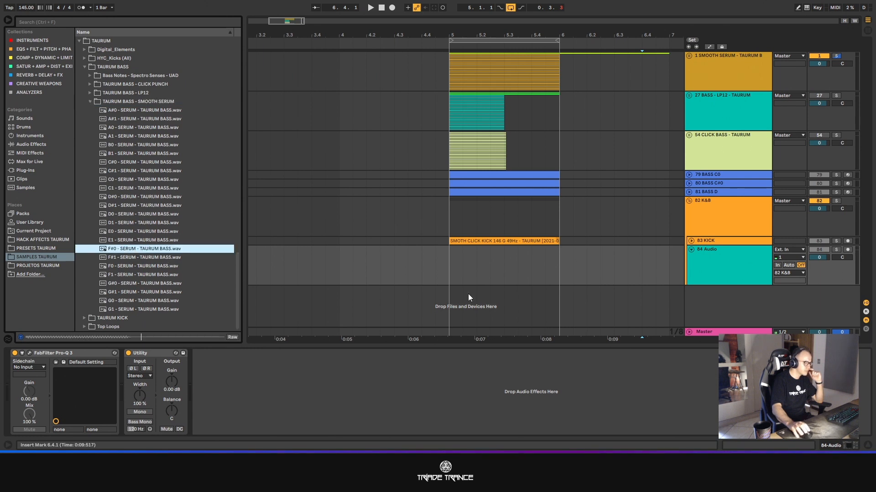
pyautogui.rightClick(489, 260)
pyautogui.click(544, 362)
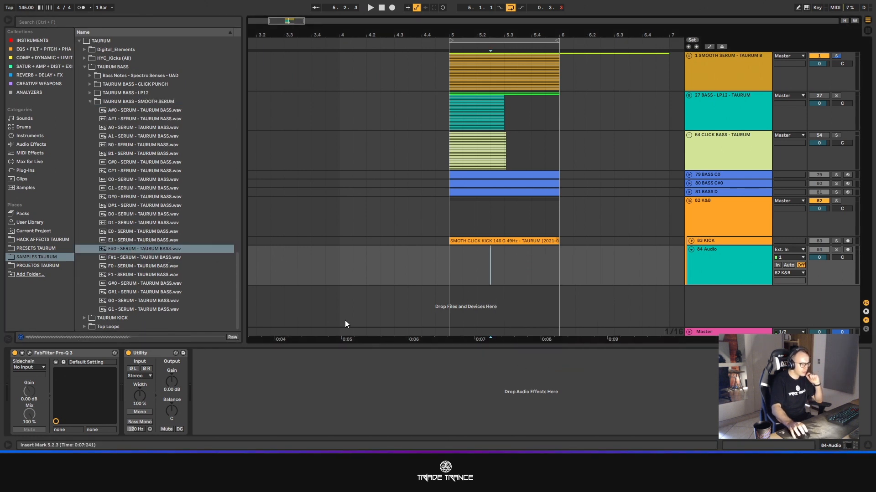
pyautogui.moveTo(138, 249); pyautogui.dragTo(456, 269)
pyautogui.moveTo(561, 249); pyautogui.dragTo(462, 250)
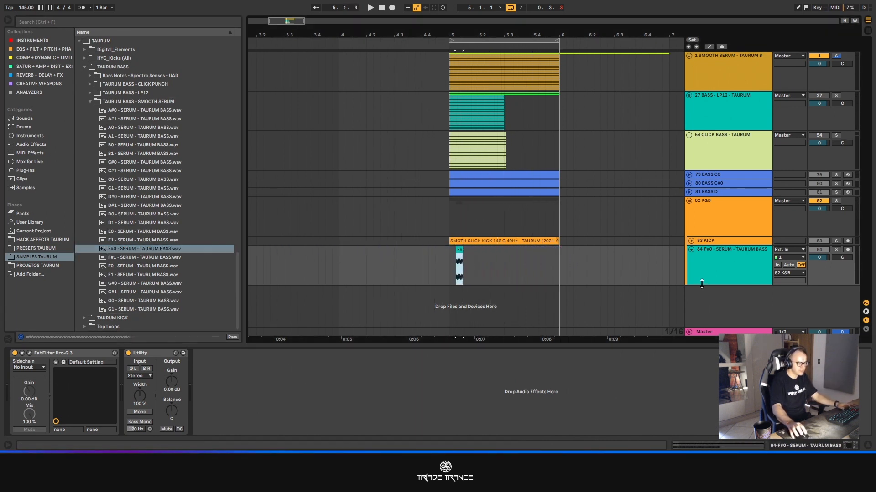
# - Enlarge the bass track, refine the grid to 1/256, and end the F#0 clip slightly before 5.1.3 with a short fade-out
pyautogui.moveTo(701, 283); pyautogui.dragTo(704, 360)
pyautogui.scroll(-2, 458, 286)
pyautogui.scroll(3, 452, 226)
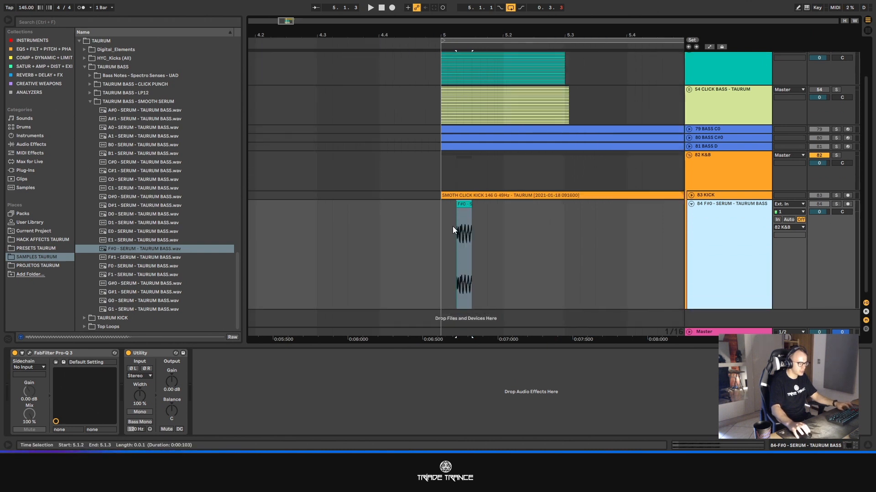
pyautogui.scroll(4, 466, 226)
pyautogui.click(521, 232)
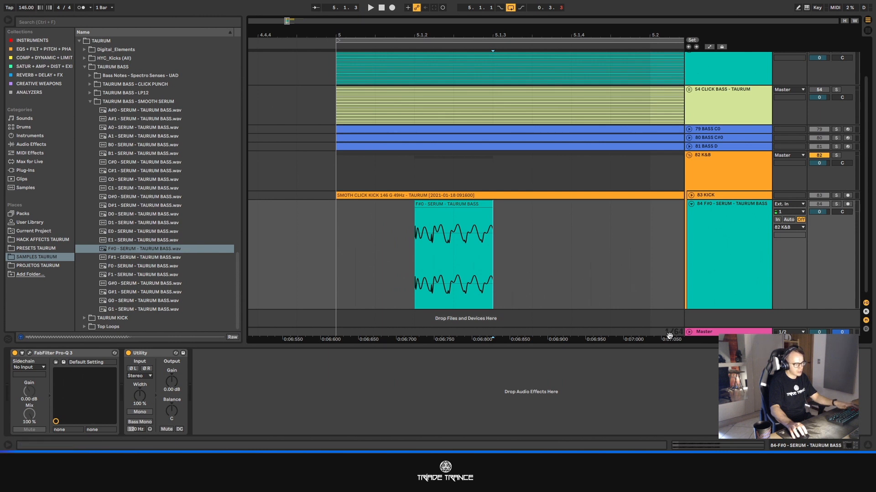
pyautogui.hotkey('ctrl', '1')
pyautogui.hotkey('ctrl', '1')
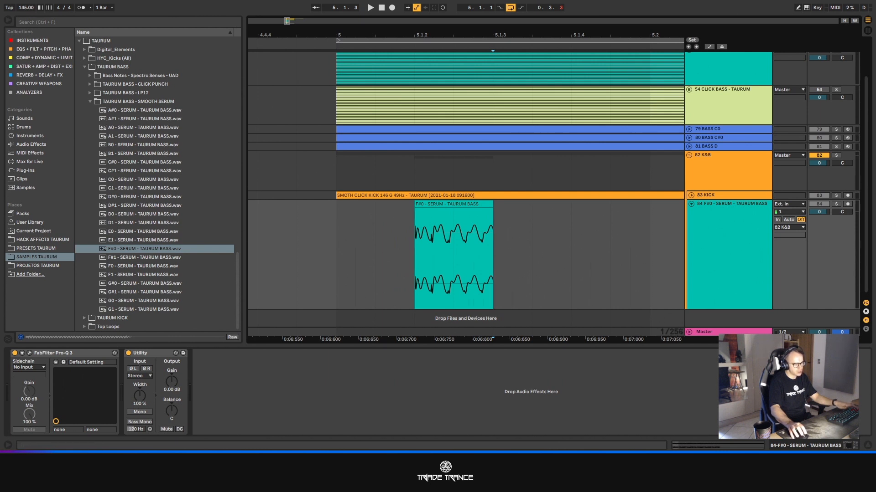
pyautogui.click(489, 206)
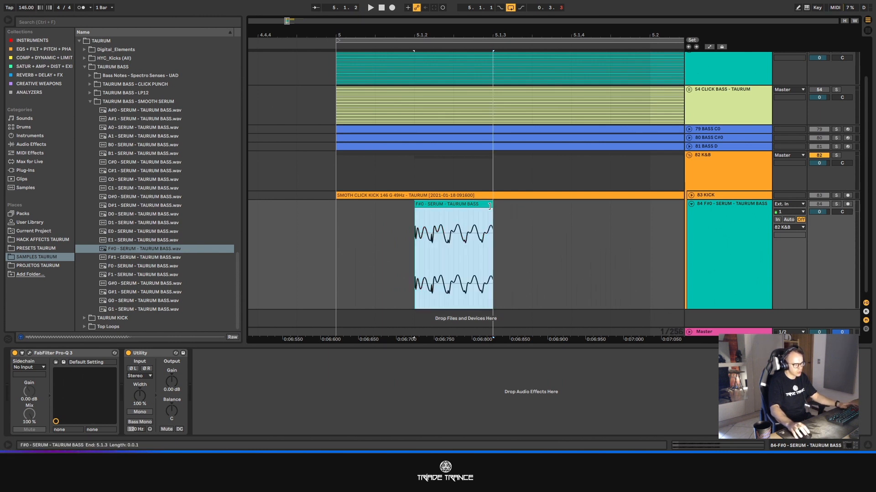
pyautogui.moveTo(490, 207); pyautogui.dragTo(478, 211)
pyautogui.click(503, 222)
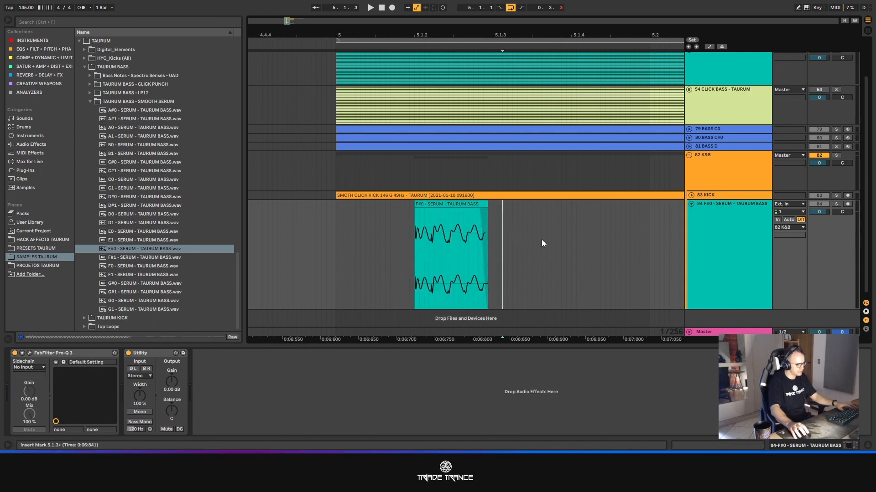
# - Return the grid to 1/16 and duplicate the F#0 bass clip's full sixteenth slot twice, filling 5.1.3 and 5.1.4
pyautogui.hotkey('ctrl', '2')
pyautogui.hotkey('ctrl', '2')
pyautogui.hotkey('ctrl', '2')
pyautogui.hotkey('ctrl', '2')
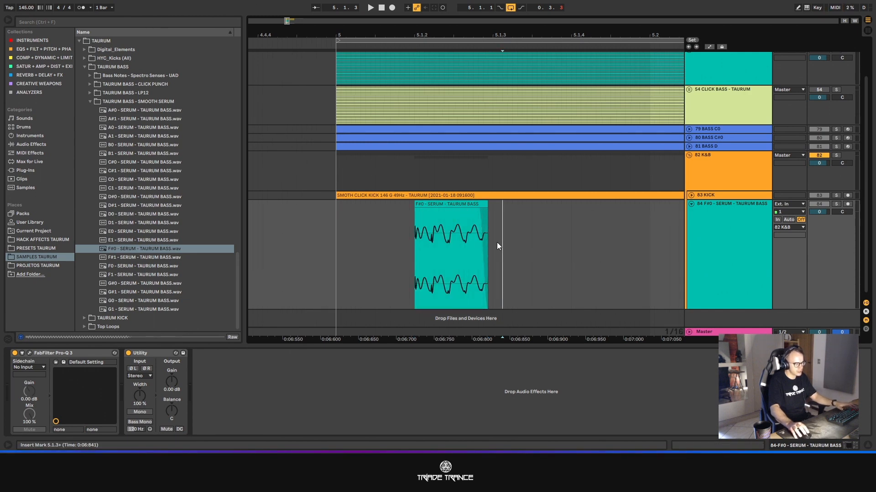
pyautogui.moveTo(487, 242); pyautogui.dragTo(492, 242)
pyautogui.click(427, 240)
pyautogui.hotkey('ctrl', 'd')
pyautogui.hotkey('ctrl', 'd')
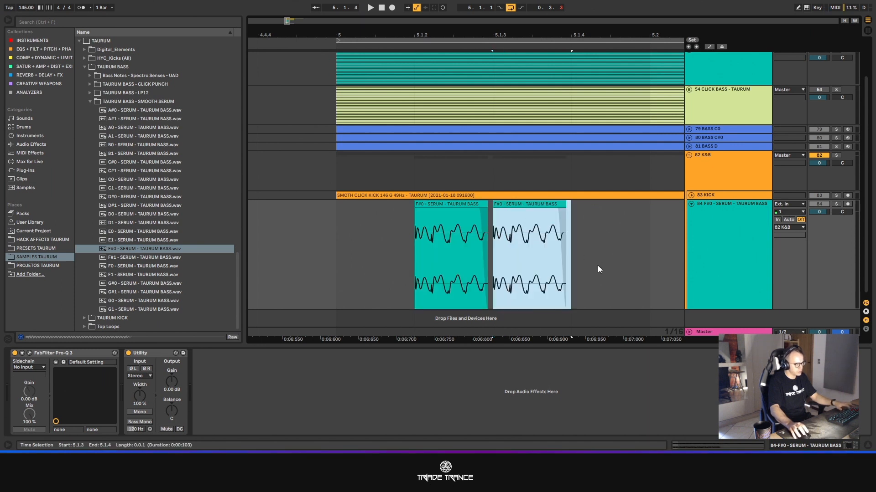
# - Unfold the KICK track and loop the single beat from 5.1.1 to 5.2.1
pyautogui.scroll(-3, 465, 232)
pyautogui.click(691, 195)
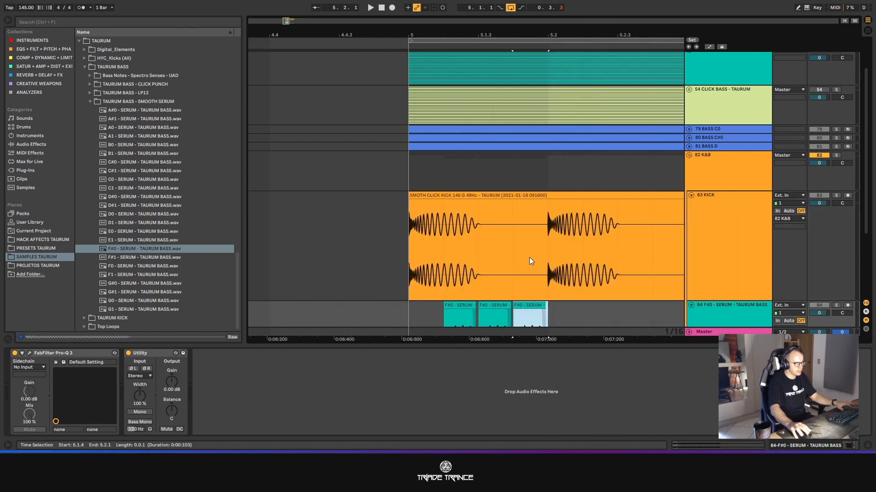
pyautogui.scroll(-3, 529, 257)
pyautogui.moveTo(548, 251); pyautogui.dragTo(417, 248)
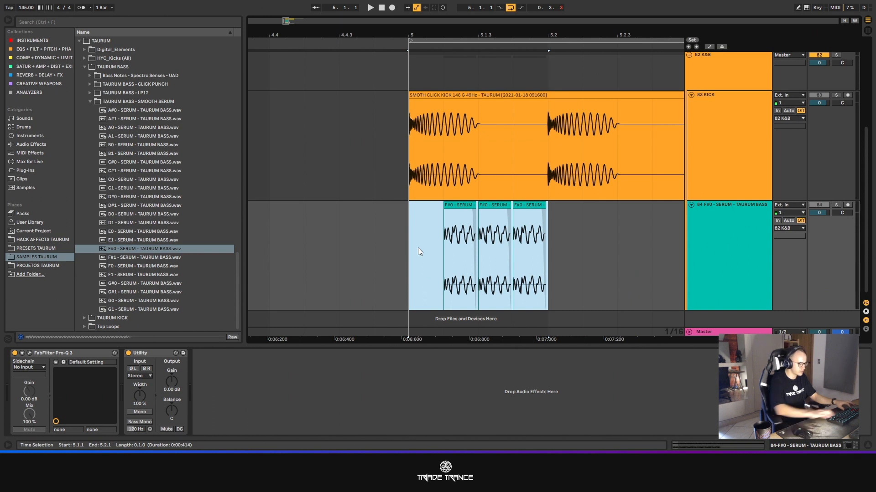
pyautogui.hotkey('ctrl', 'l')
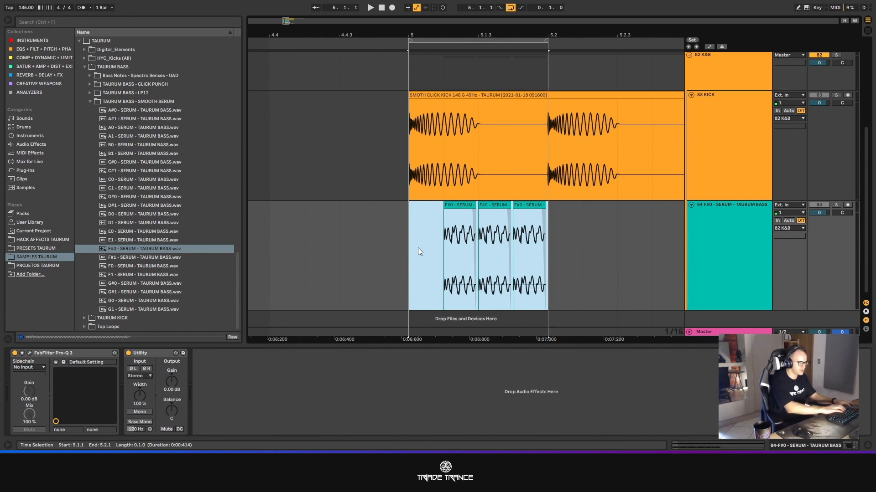
# - Solo the K&B group and play the kick without the bass, checking its peak level in the mixer
pyautogui.click(836, 56)
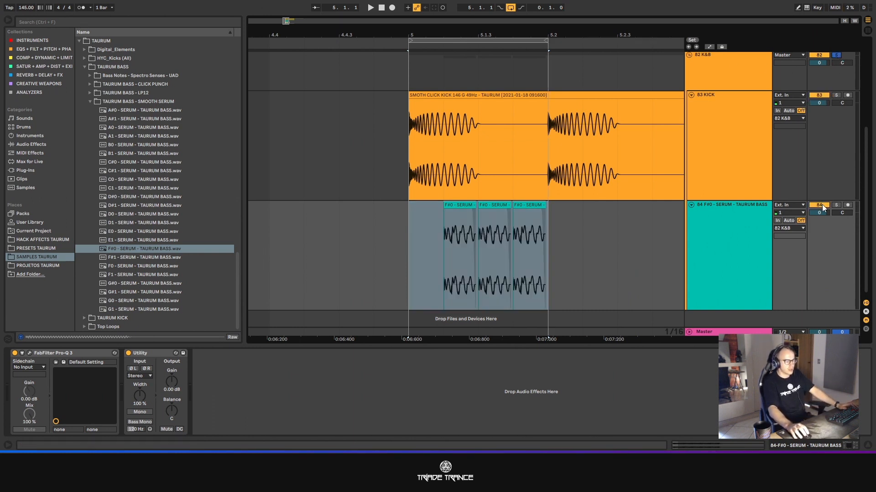
pyautogui.press('space')
pyautogui.press('Tab')
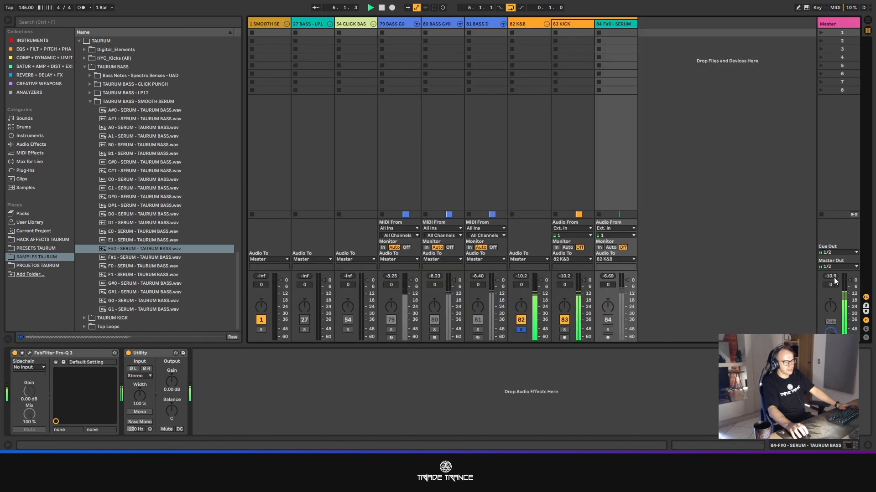
pyautogui.press('Tab')
pyautogui.press('space')
# - Deactivate the KICK track and play the F#0 bass alone, checking its peak level in the mixer
pyautogui.click(822, 98)
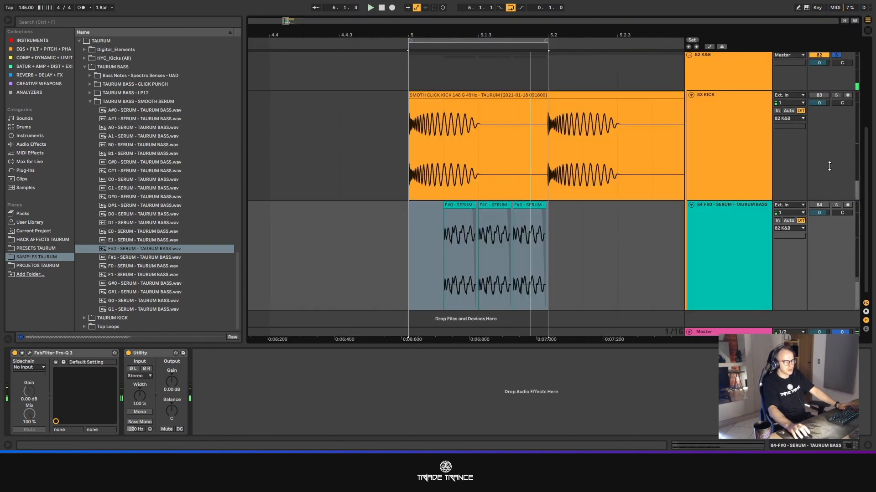
pyautogui.press('space')
pyautogui.press('Tab')
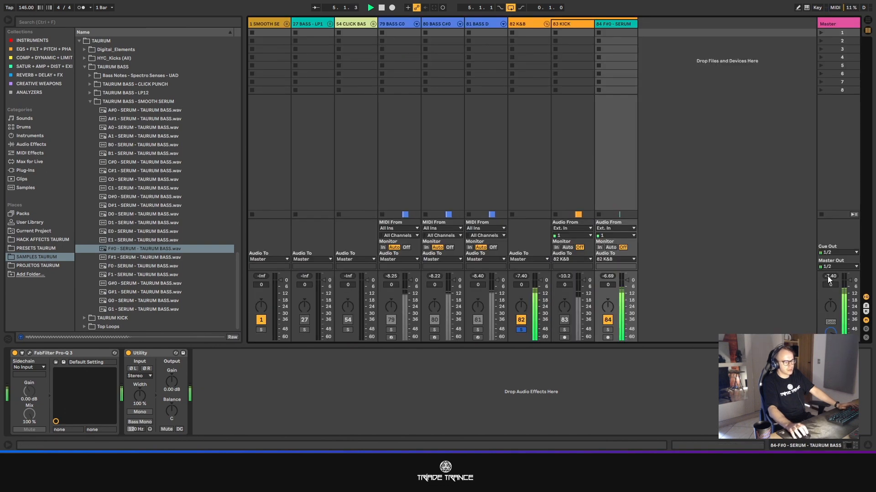
pyautogui.press('Tab')
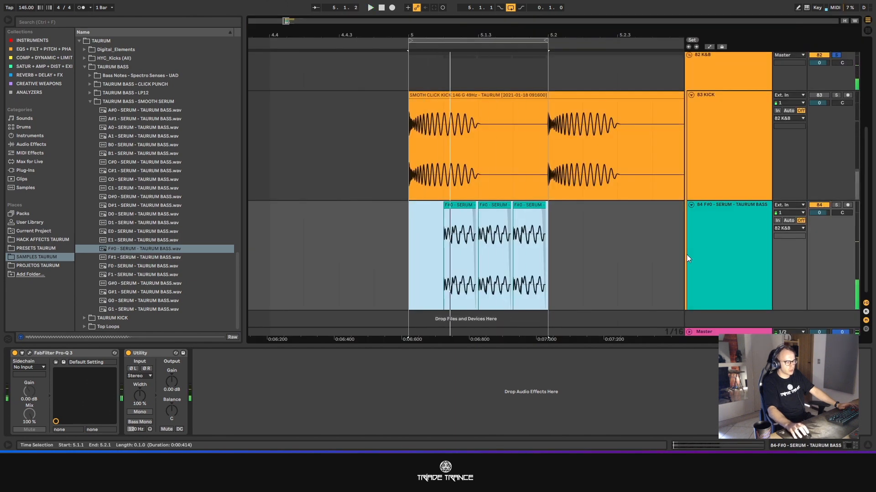
# - Set the gain of all three F#0 bass clips to -4 dB
pyautogui.click(688, 258)
pyautogui.moveTo(554, 242); pyautogui.dragTo(421, 246)
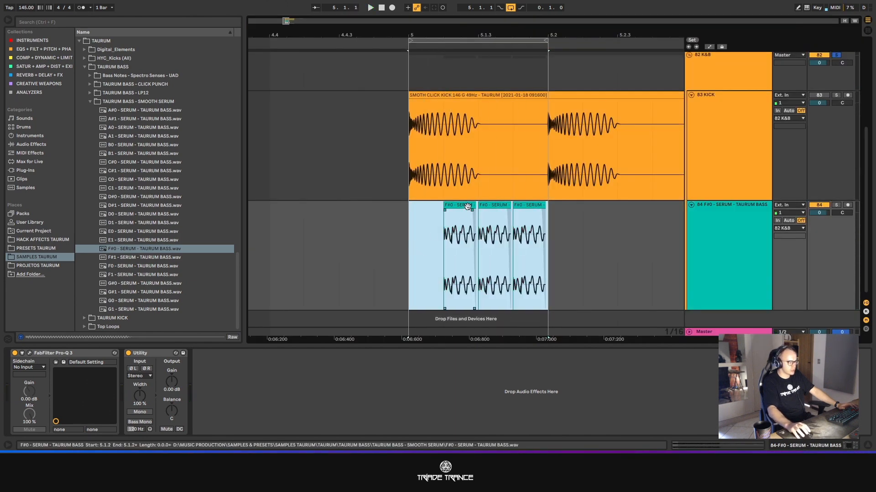
pyautogui.click(467, 206)
pyautogui.moveTo(548, 219); pyautogui.dragTo(414, 222)
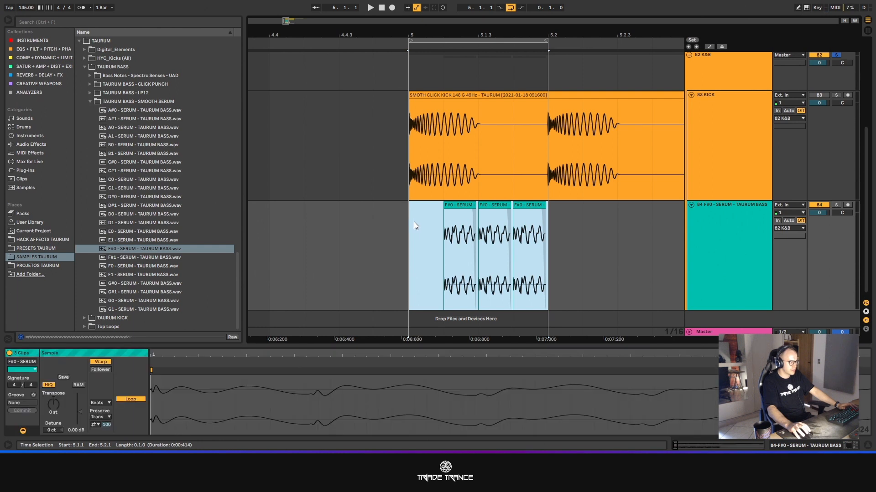
pyautogui.click(76, 430)
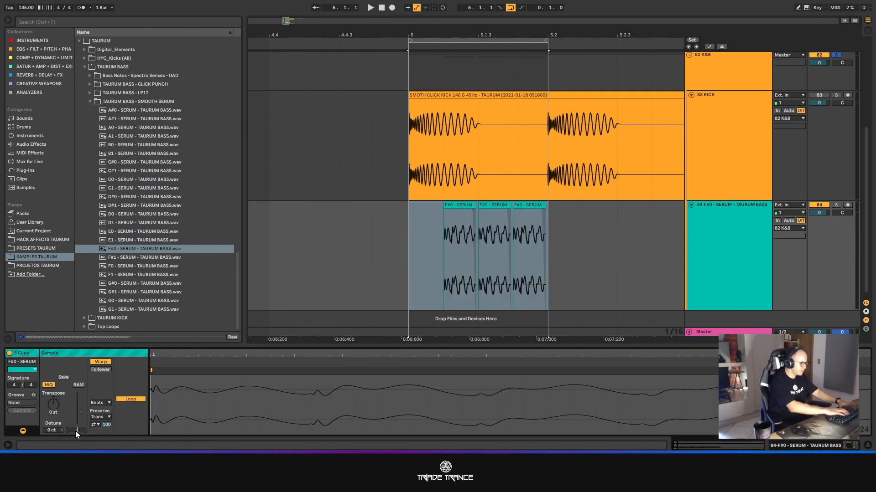
pyautogui.write('-4')
pyautogui.press('Return')
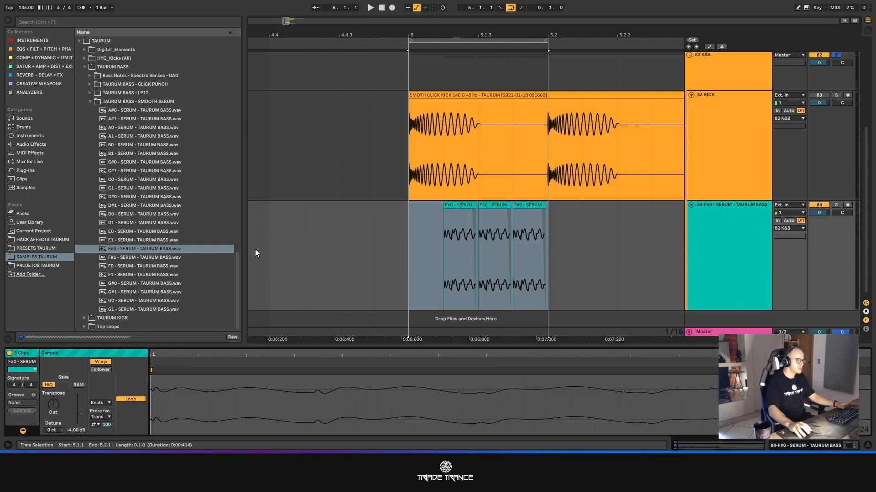
# - Set the gain of only the first F#0 bass clip, at 5.1.2, to -12 dB
pyautogui.click(452, 217)
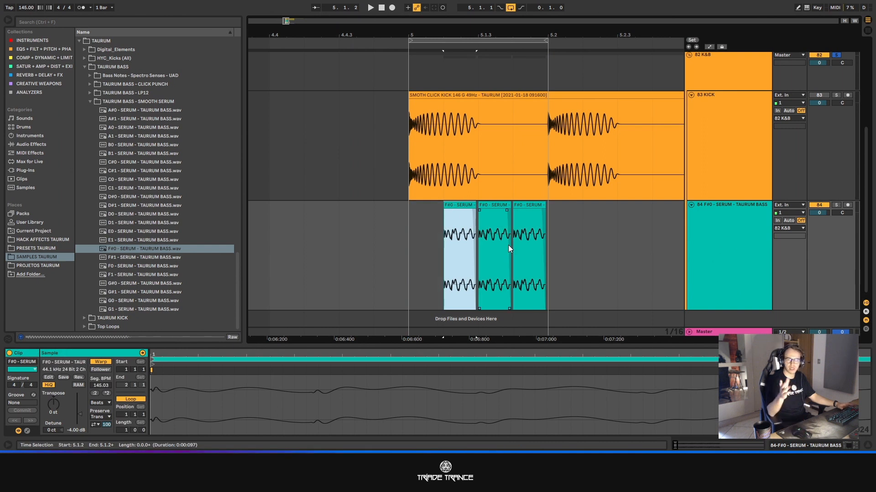
pyautogui.click(543, 215)
pyautogui.moveTo(543, 216); pyautogui.dragTo(480, 216)
pyautogui.click(452, 218)
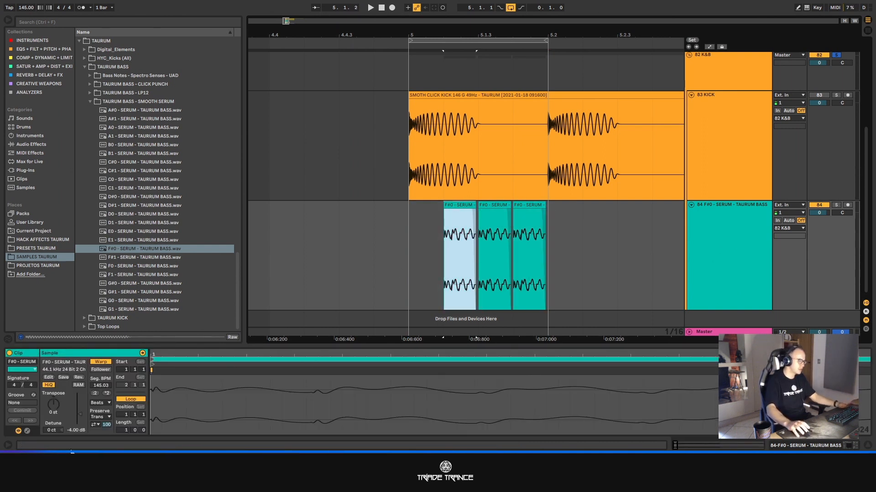
pyautogui.click(78, 434)
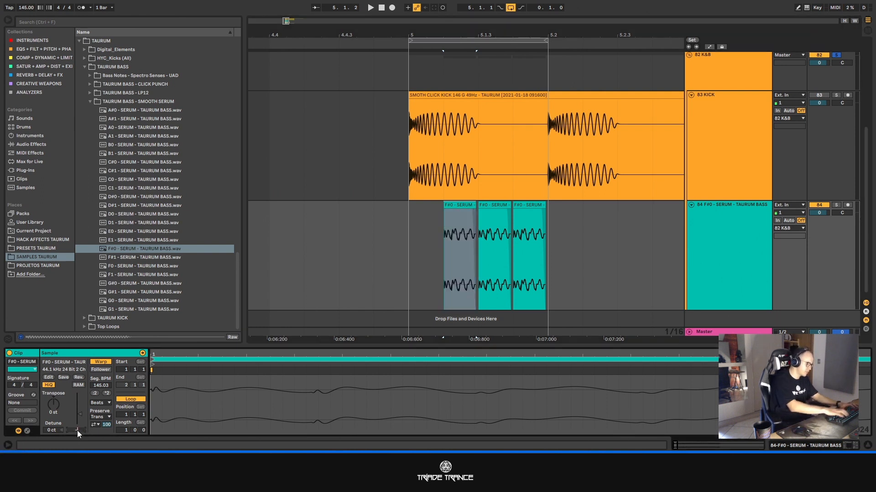
pyautogui.write('-12')
pyautogui.press('Return')
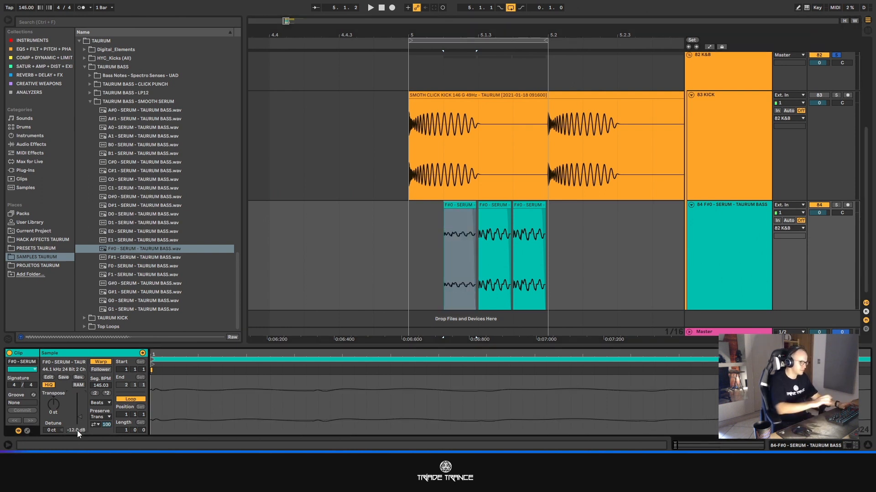
# - Play the looped beat with the bass alone and with the kick alone, comparing their peak levels in the mixer
pyautogui.click(492, 40)
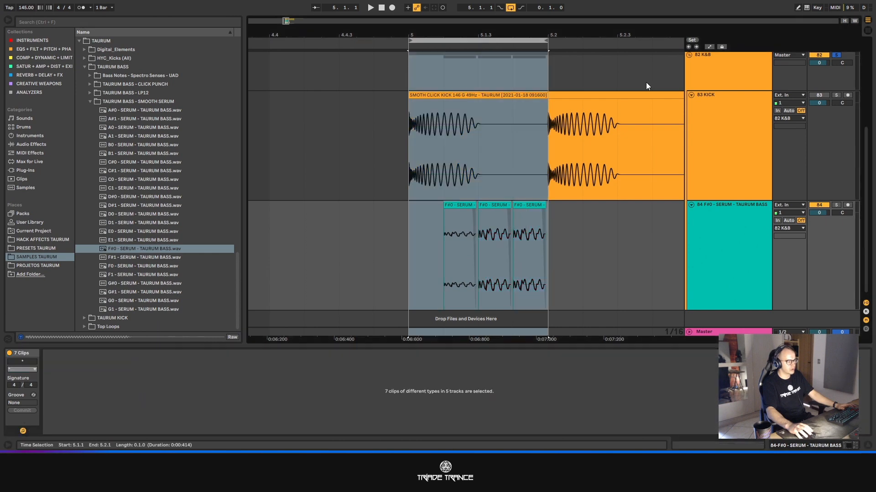
pyautogui.press('Tab')
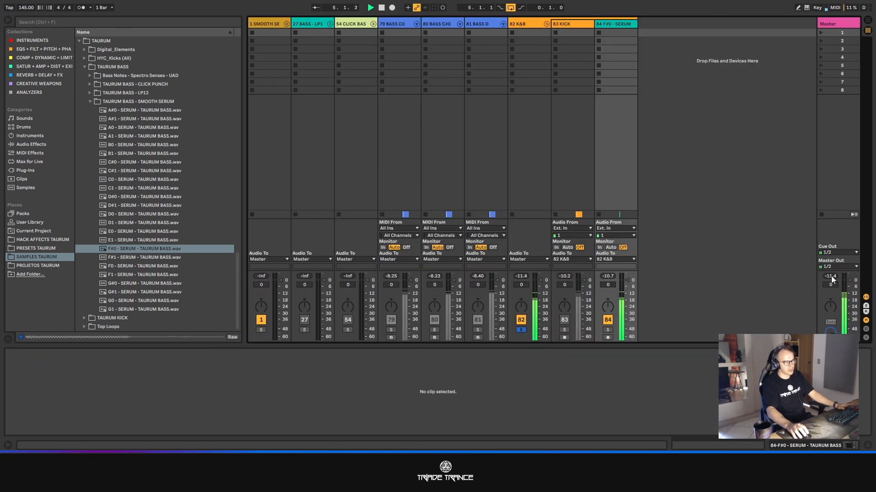
pyautogui.press('Tab')
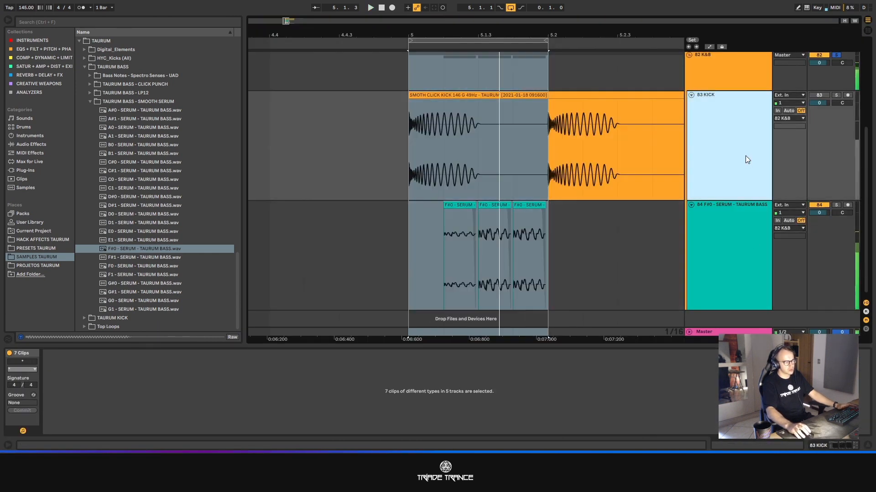
pyautogui.press('space')
pyautogui.press('Tab')
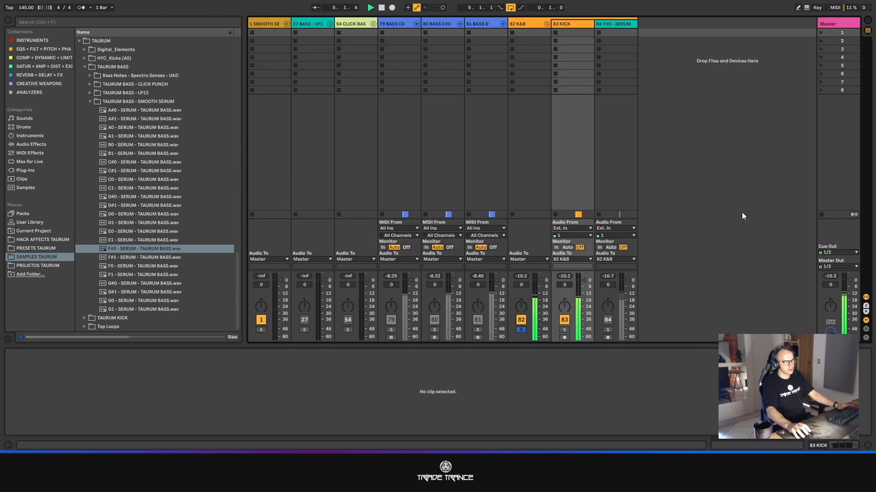
pyautogui.press('Tab')
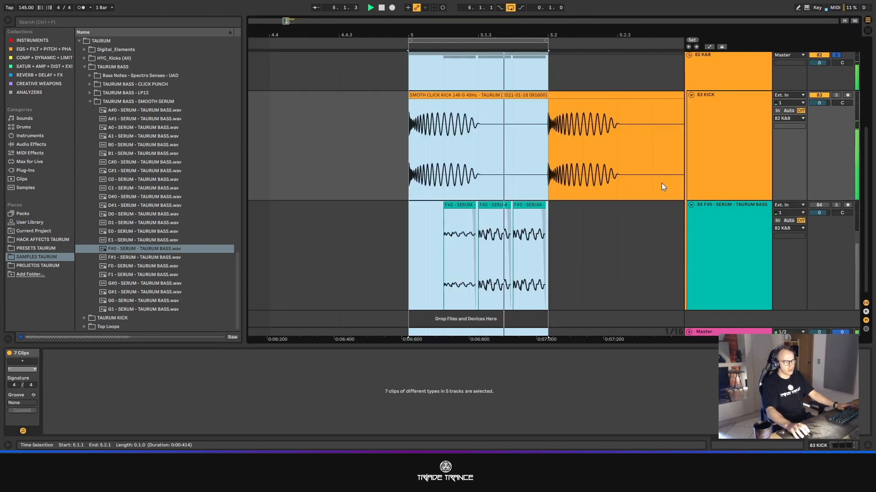
pyautogui.press('space')
# - Reactivate the F#0 bass track and listen to the kick and bass together over the looped beat
pyautogui.click(815, 206)
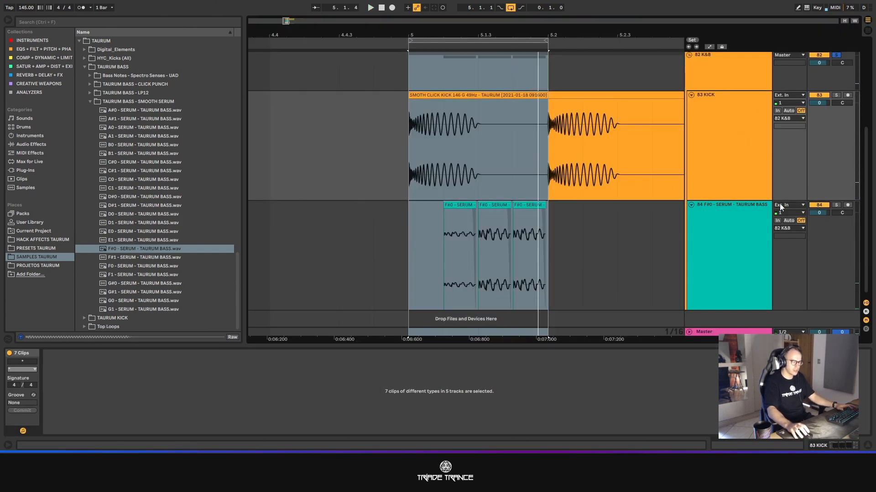
pyautogui.press('space')
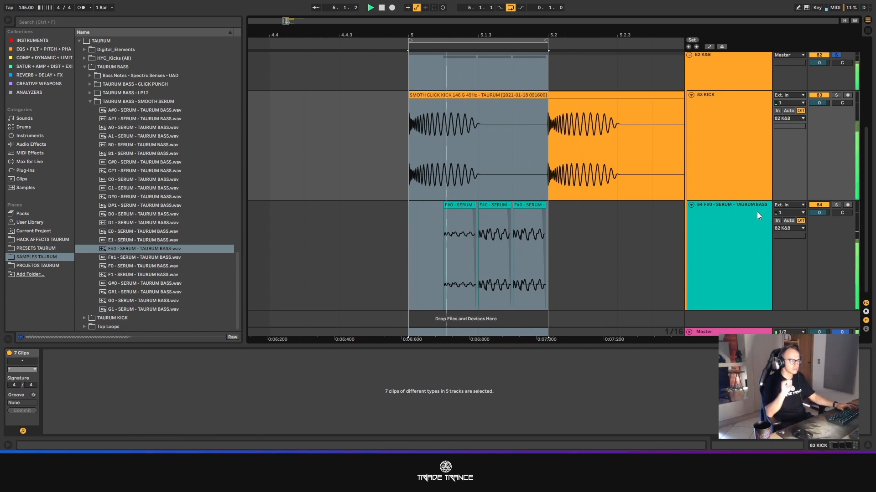
pyautogui.press('space')
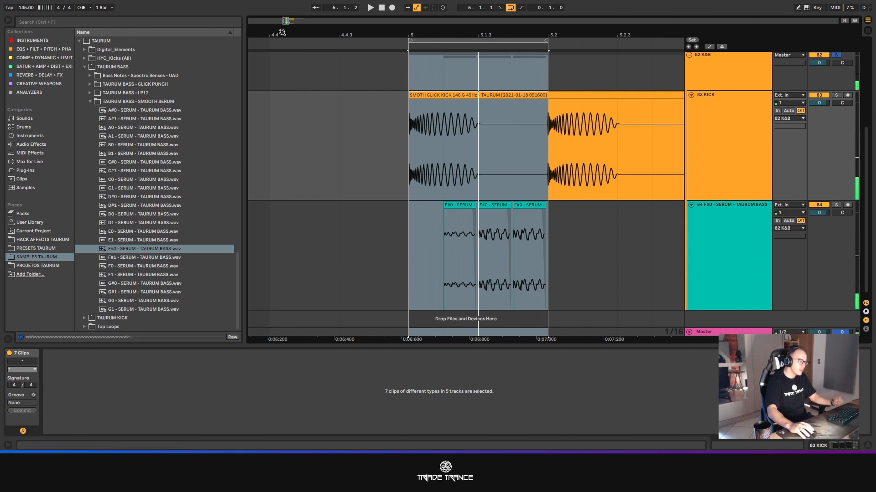
# - Duplicate the one-beat F#0 bass pattern from 5.1.1 to 5.2.1 three times to fill bar 5
pyautogui.moveTo(285, 24); pyautogui.dragTo(286, 10)
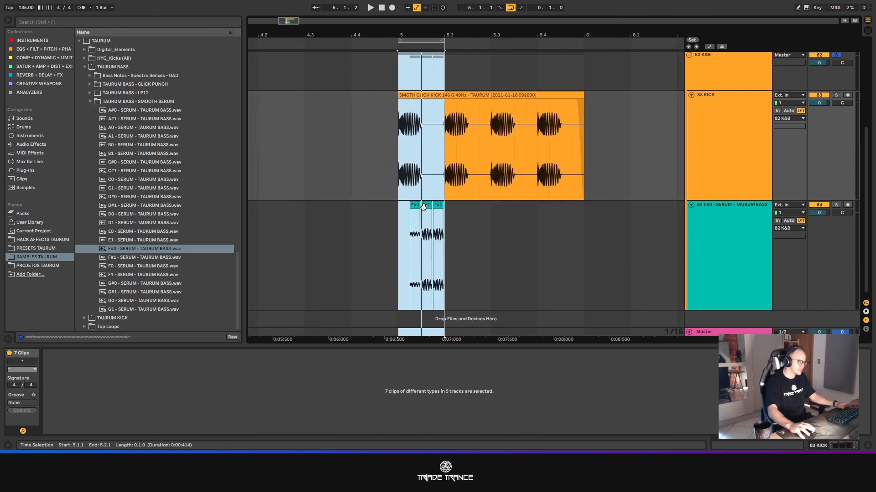
pyautogui.scroll(-1, 438, 216)
pyautogui.moveTo(444, 218); pyautogui.dragTo(400, 223)
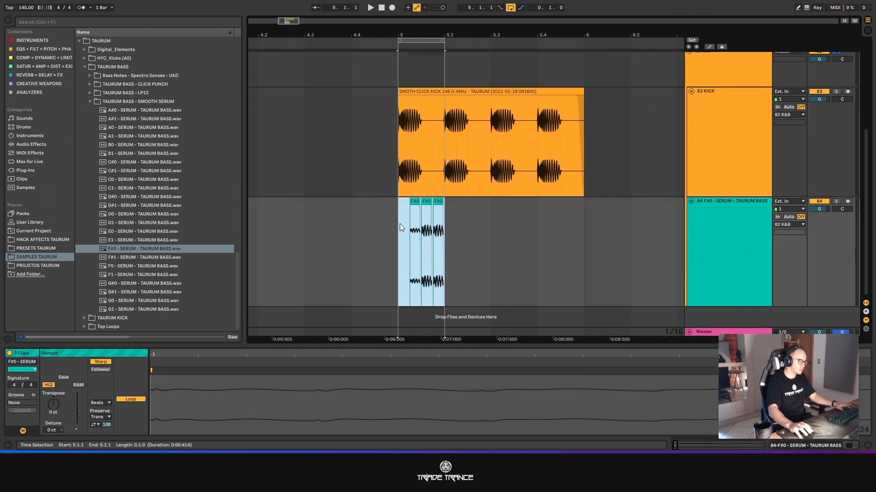
pyautogui.hotkey('ctrl', 'd')
pyautogui.hotkey('ctrl', 'd')
pyautogui.hotkey('ctrl', 'd')
pyautogui.click(595, 220)
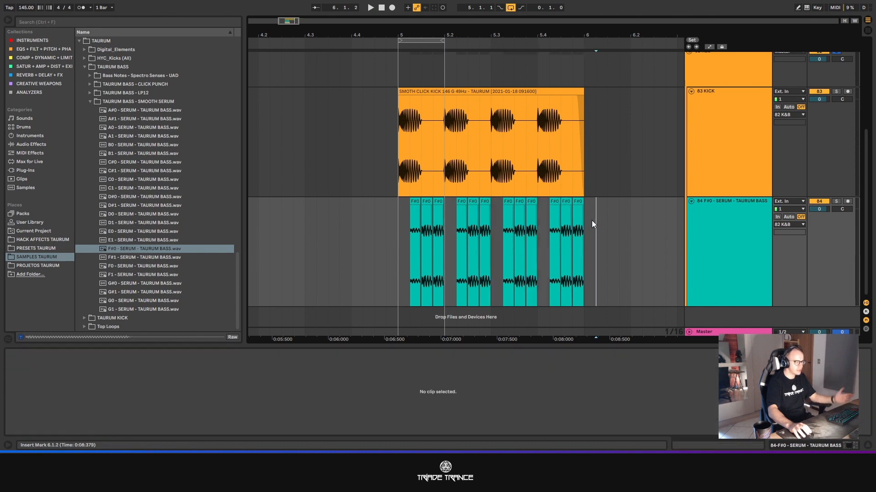
# - Delete the bass clip at 5.4.2 and lengthen the clip at 5.4.3 over the last one, to about the end of bar 5
pyautogui.click(553, 206)
pyautogui.press('Delete')
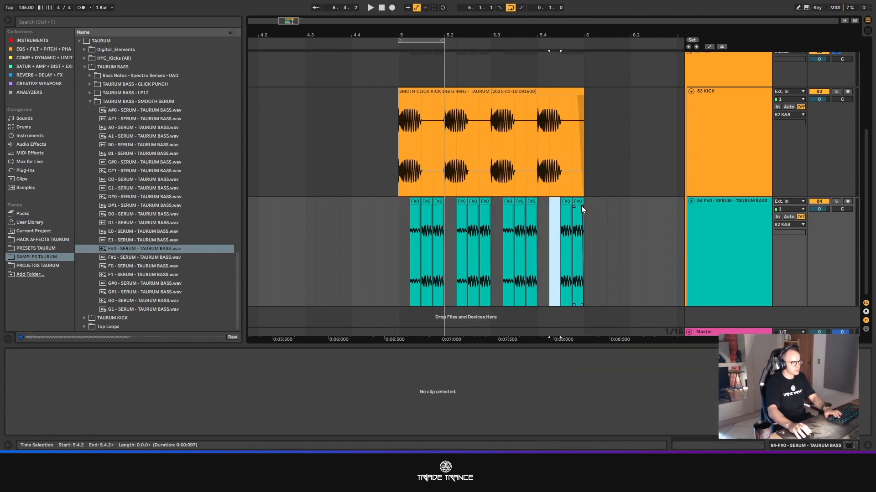
pyautogui.keyDown('ctrl'); pyautogui.scroll(8, 590, 218); pyautogui.keyUp('ctrl')
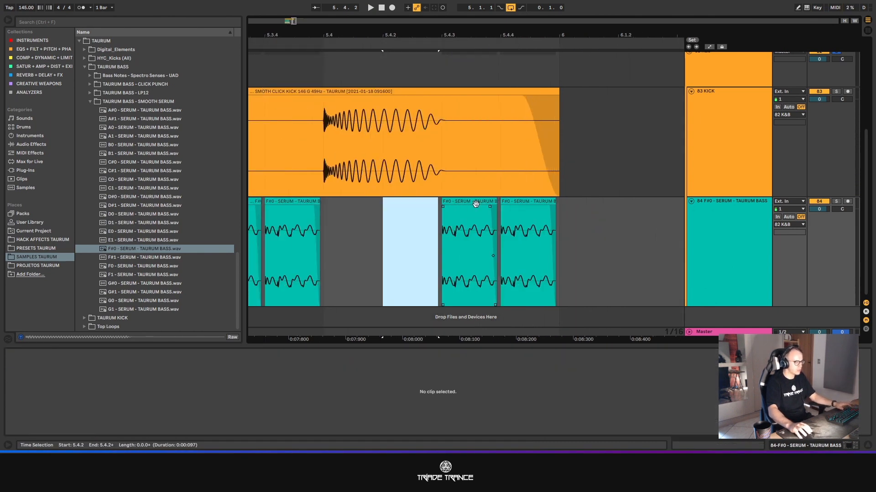
pyautogui.moveTo(493, 200); pyautogui.dragTo(556, 208)
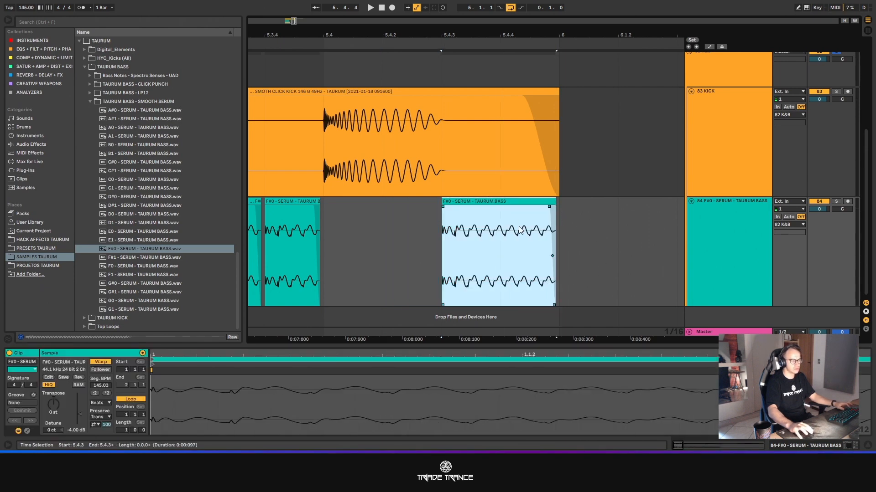
pyautogui.keyDown('ctrl'); pyautogui.scroll(-10, 409, 226); pyautogui.keyUp('ctrl')
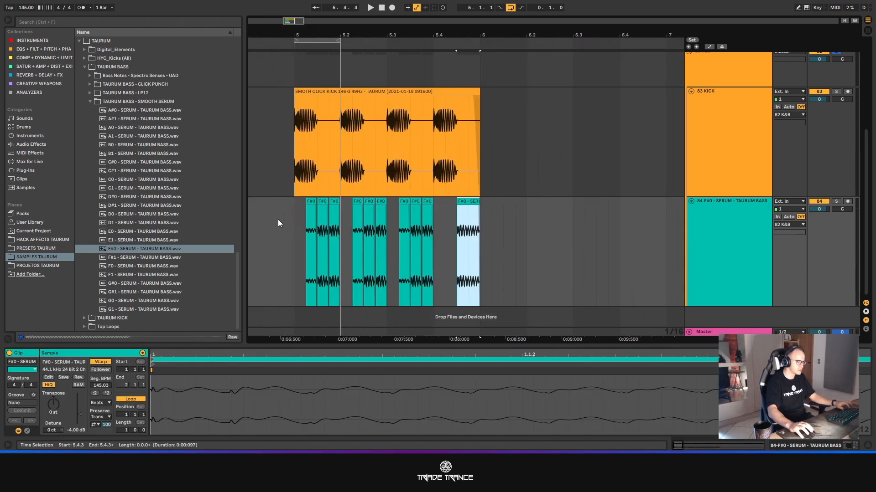
pyautogui.keyDown('ctrl'); pyautogui.scroll(-5, 491, 242); pyautogui.keyUp('ctrl')
pyautogui.click(740, 260)
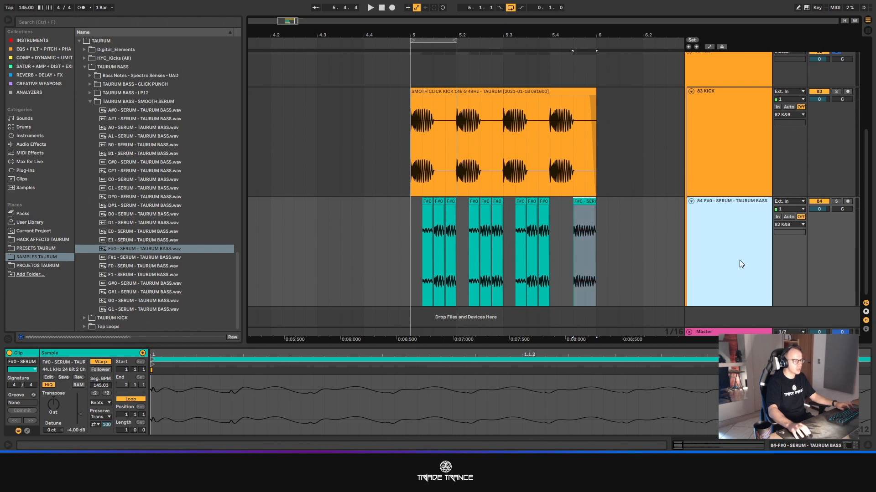
pyautogui.click(548, 233)
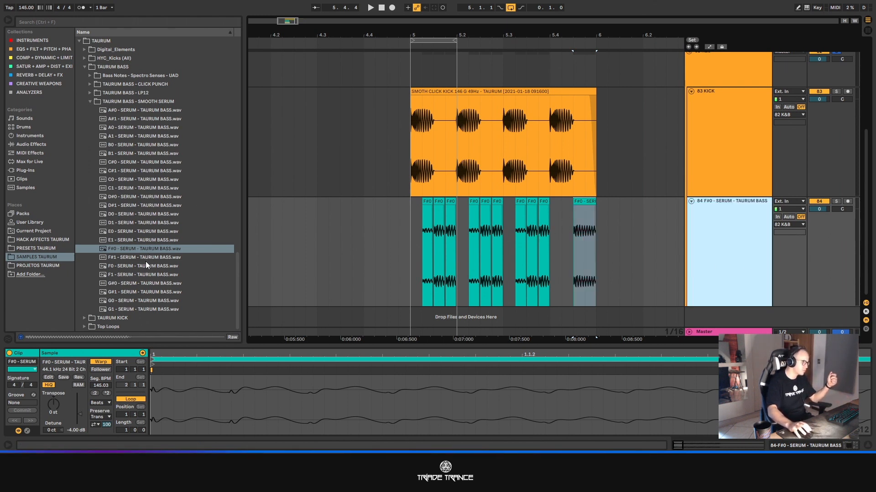
# - Place the sample F#1 - SERUM - TAURUM BASS.wav on a new audio track at 5.2.3 and shorten it to one sixteenth note
pyautogui.click(123, 258)
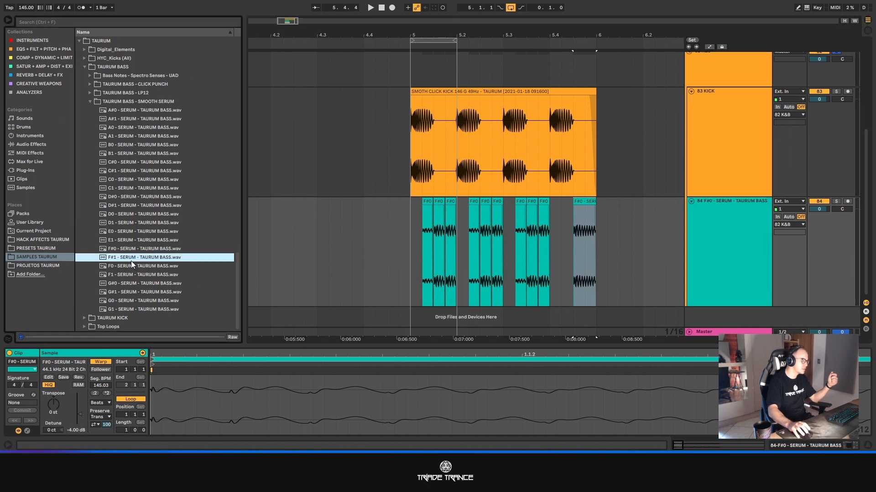
pyautogui.moveTo(114, 257); pyautogui.dragTo(477, 326)
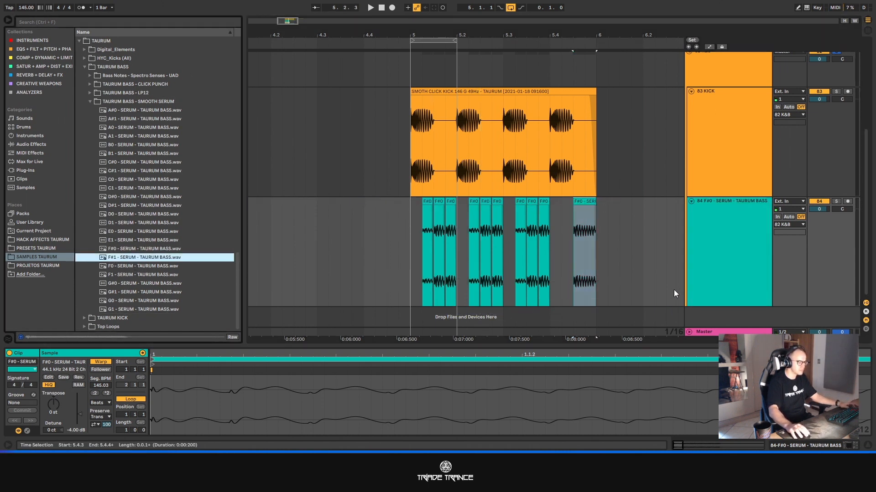
pyautogui.moveTo(129, 261); pyautogui.dragTo(491, 314)
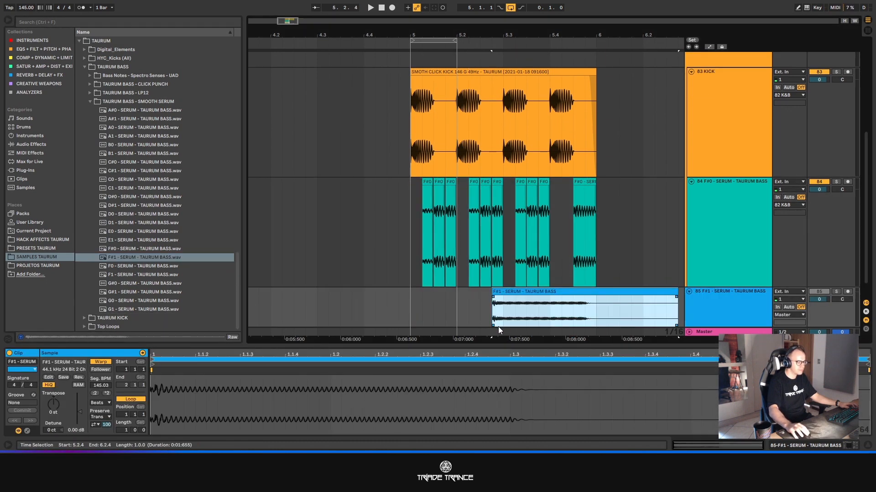
pyautogui.moveTo(536, 267); pyautogui.dragTo(524, 273)
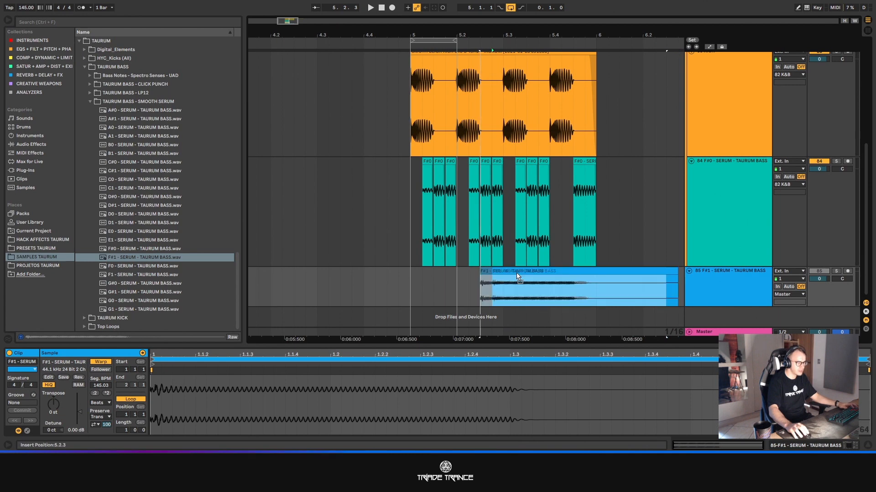
pyautogui.moveTo(664, 272); pyautogui.dragTo(492, 271)
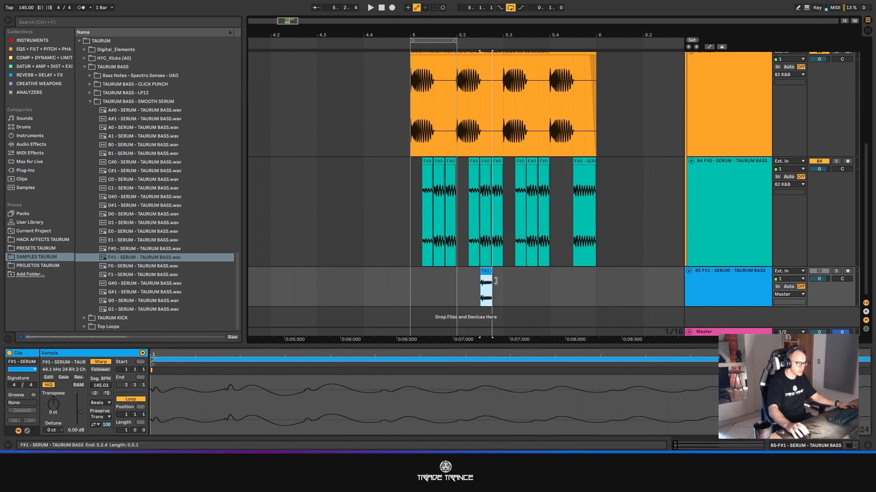
# - Trim the F#1 clip's end to match the F#0 clip above and give it a short fade-out
pyautogui.scroll(2, 481, 264)
pyautogui.scroll(2, 480, 264)
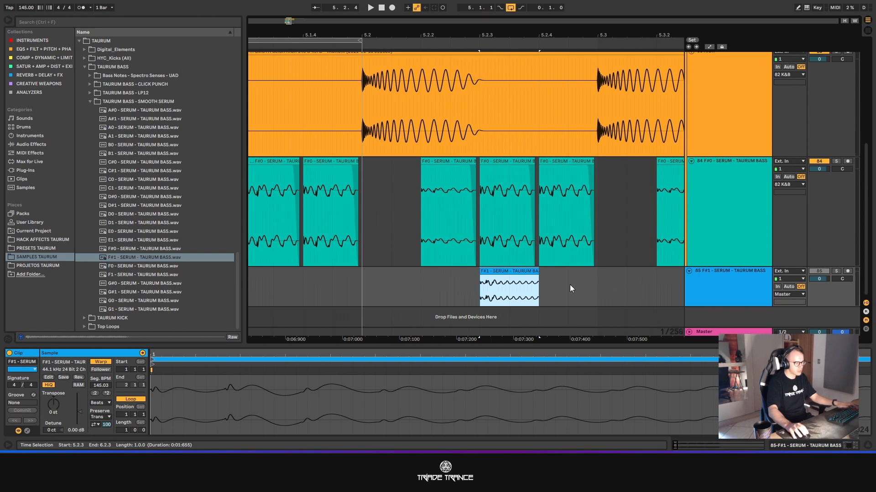
pyautogui.moveTo(536, 271); pyautogui.dragTo(532, 271)
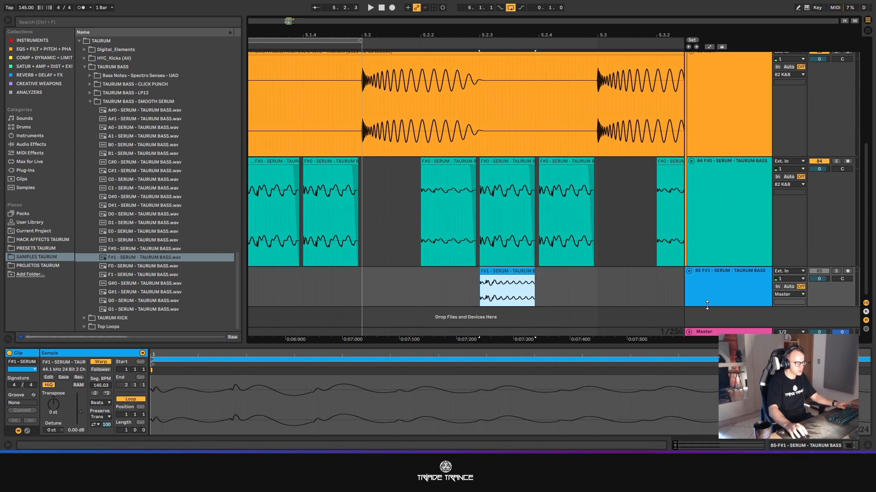
pyautogui.moveTo(708, 306); pyautogui.dragTo(709, 427)
pyautogui.scroll(-2, 530, 254)
pyautogui.scroll(2, 531, 256)
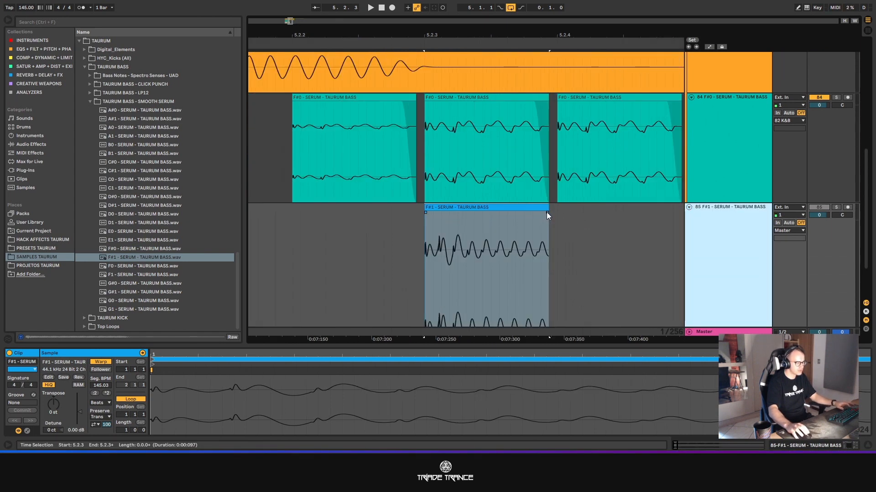
pyautogui.moveTo(546, 212); pyautogui.dragTo(535, 219)
pyautogui.scroll(-3, 595, 243)
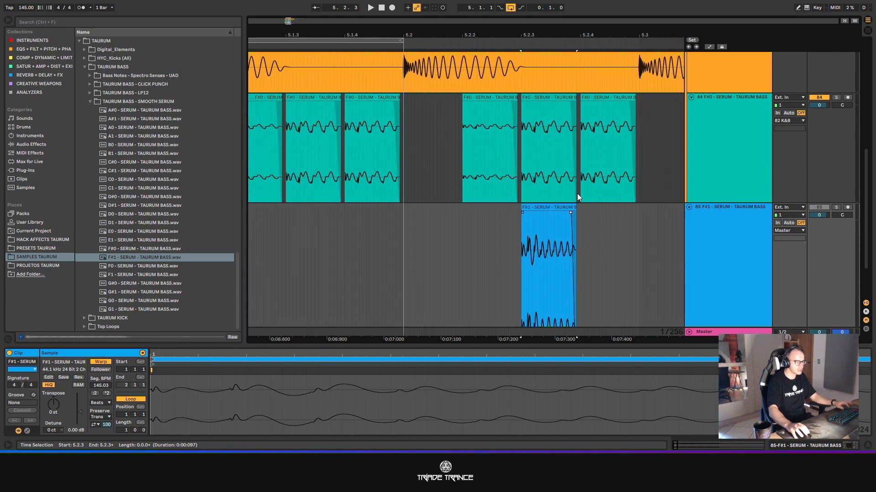
# - Solo the F#1 track and check its peak level against the F#0 bass and kick in the mixer
pyautogui.scroll(-5, 666, 223)
pyautogui.scroll(-3, 657, 223)
pyautogui.scroll(6, 657, 221)
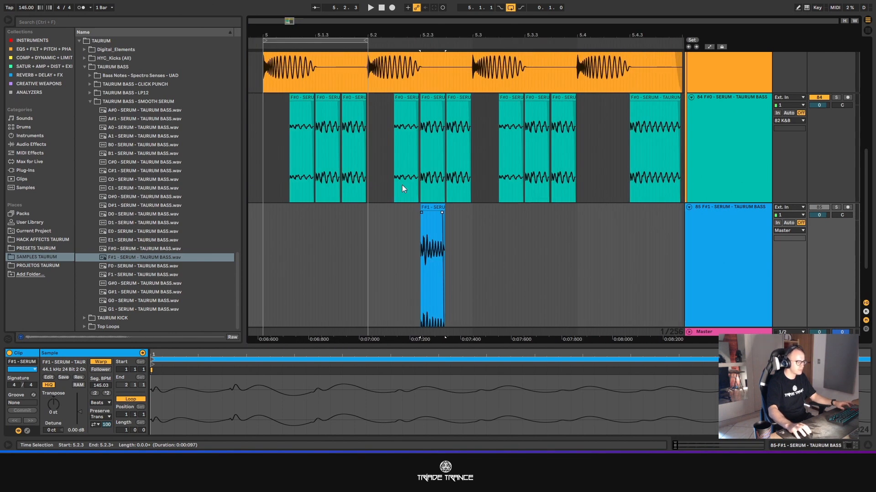
pyautogui.click(437, 207)
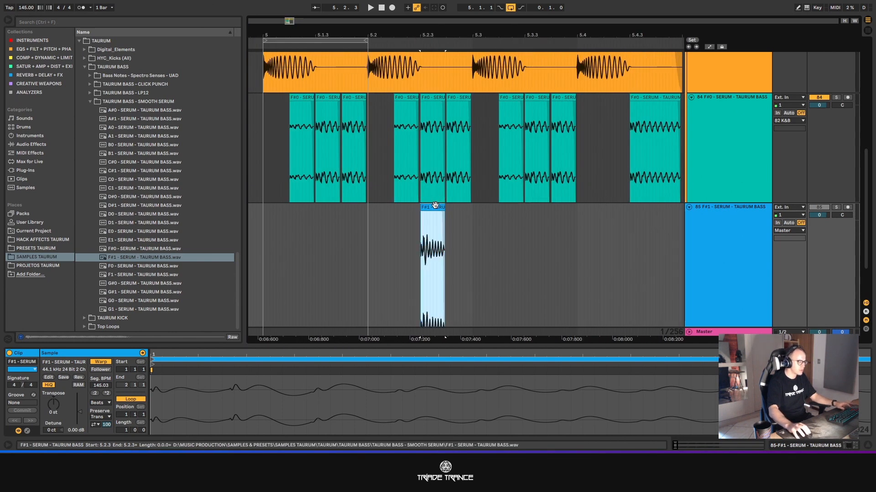
pyautogui.click(835, 207)
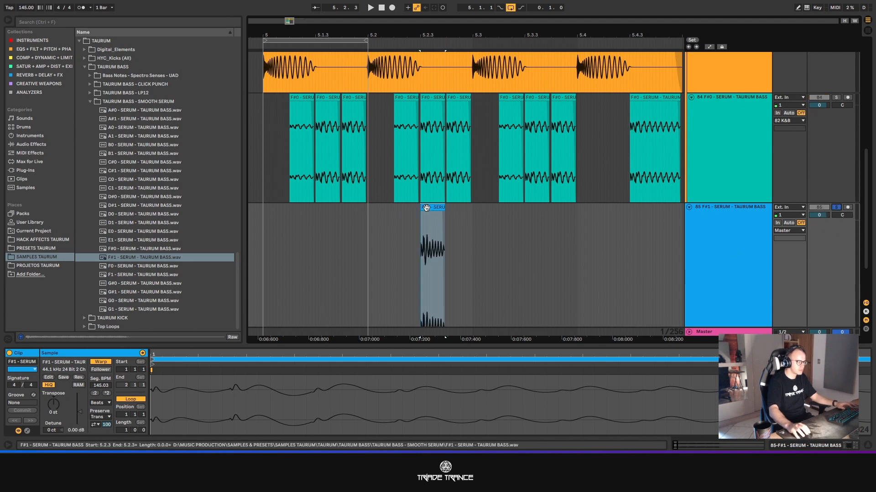
pyautogui.press('Tab')
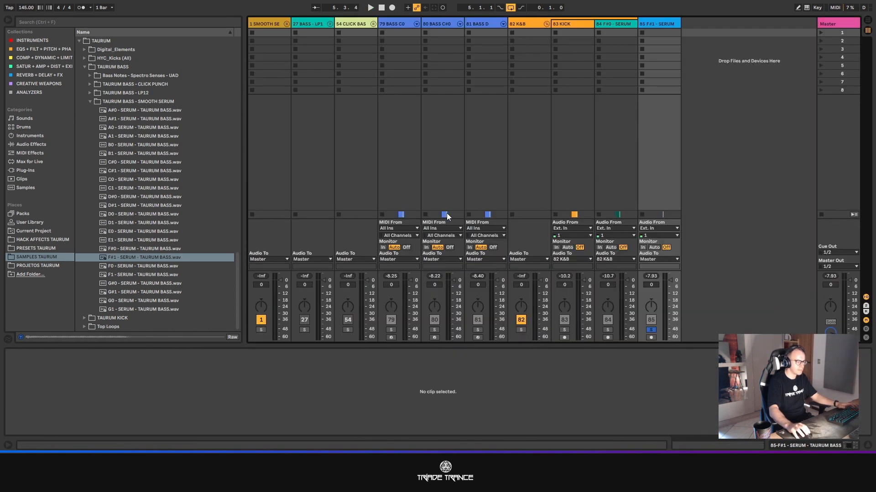
pyautogui.press('Tab')
# - Set the gain of the F#1 clip at 5.2.3 to -4 dB
pyautogui.click(430, 98)
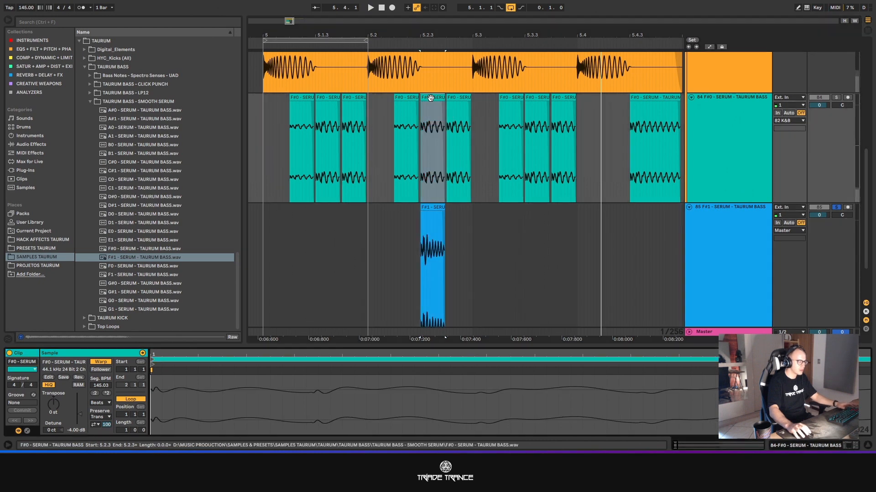
pyautogui.click(430, 208)
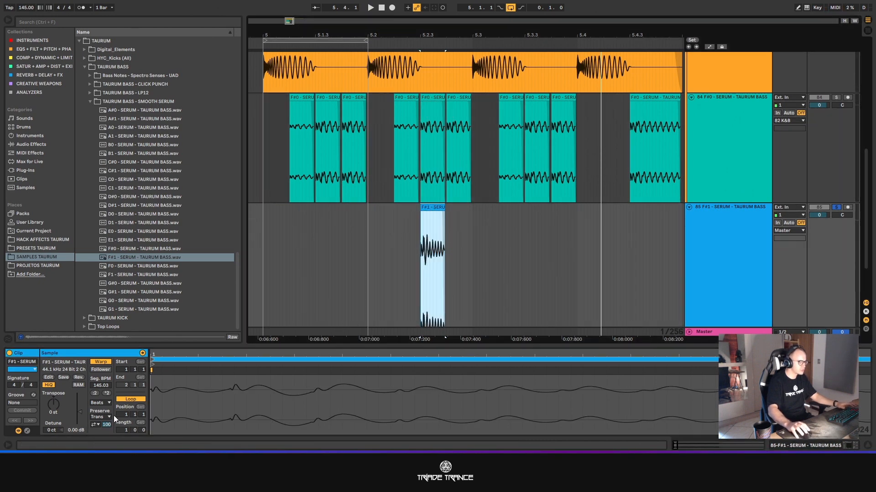
pyautogui.moveTo(72, 428); pyautogui.dragTo(72, 433)
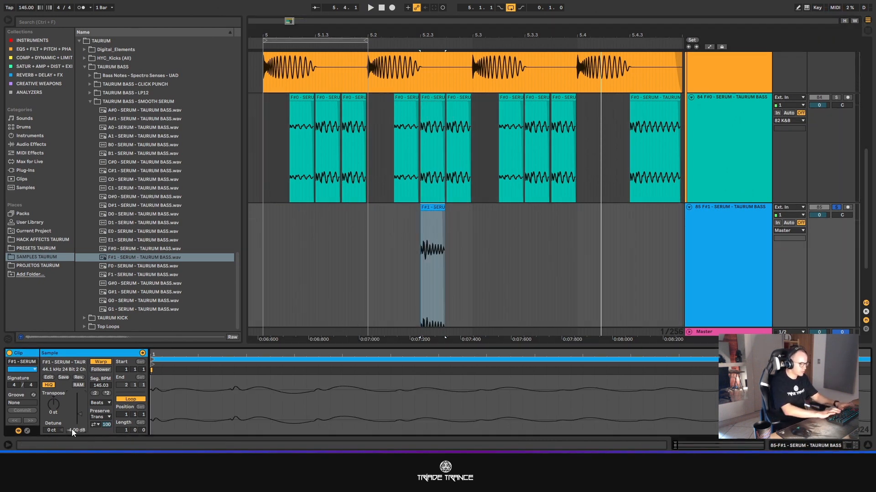
# - Move the F#1 clip onto the F#0 bass track at 5.2.3, replacing the clip there, and set the grid back to 1/16
pyautogui.scroll(3, 405, 208)
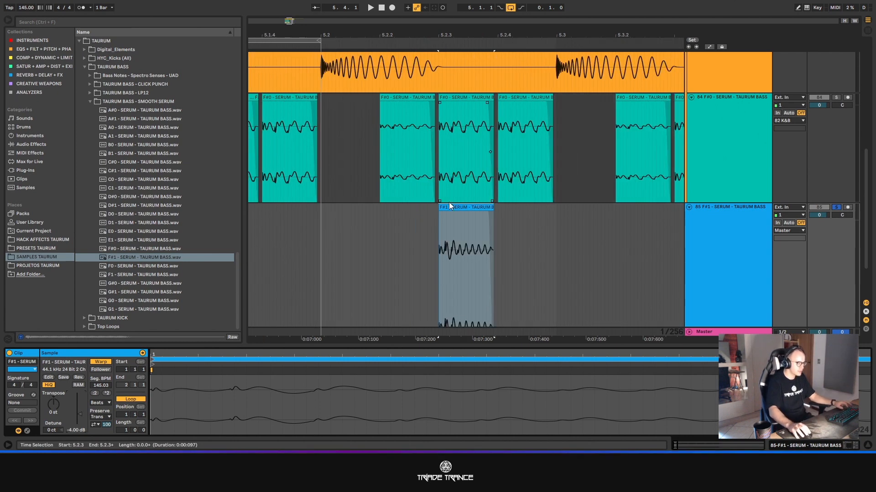
pyautogui.moveTo(449, 206); pyautogui.dragTo(449, 195)
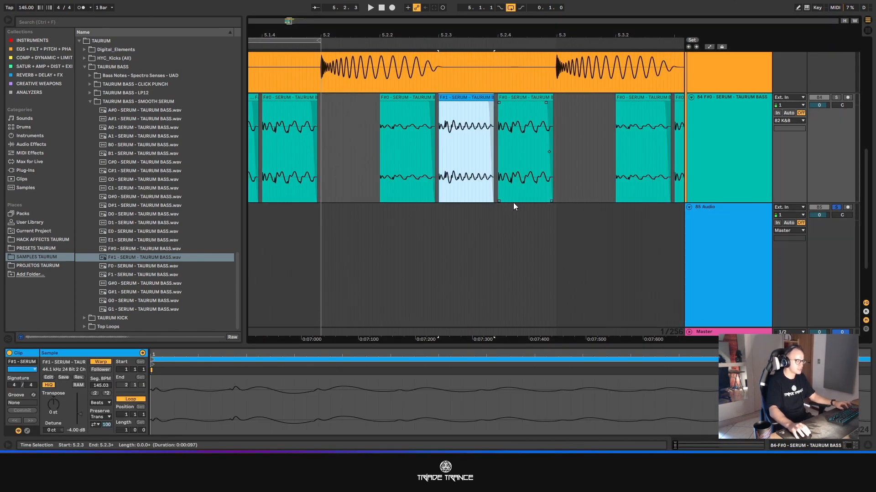
pyautogui.rightClick(594, 172)
pyautogui.click(655, 272)
pyautogui.scroll(-3, 587, 216)
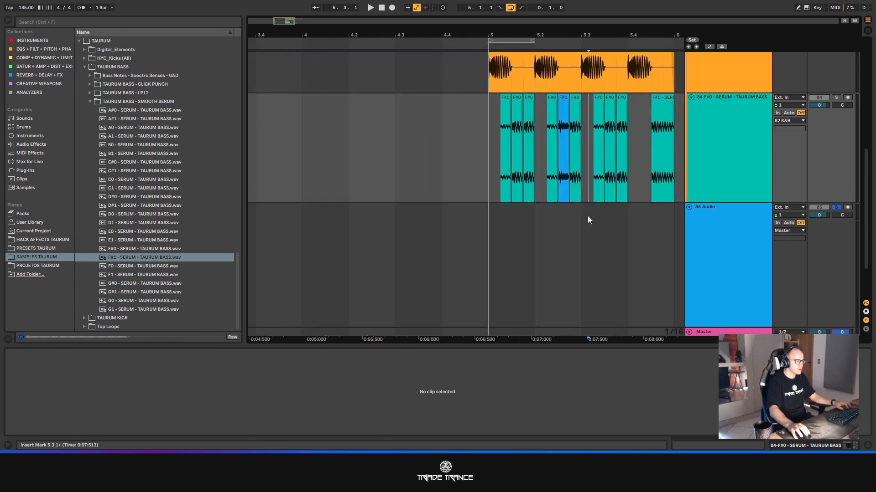
# - Set the loop to the full length of the kick clip, one bar from 5.1.1
pyautogui.scroll(3, 588, 87)
pyautogui.scroll(1, 590, 69)
pyautogui.click(586, 61)
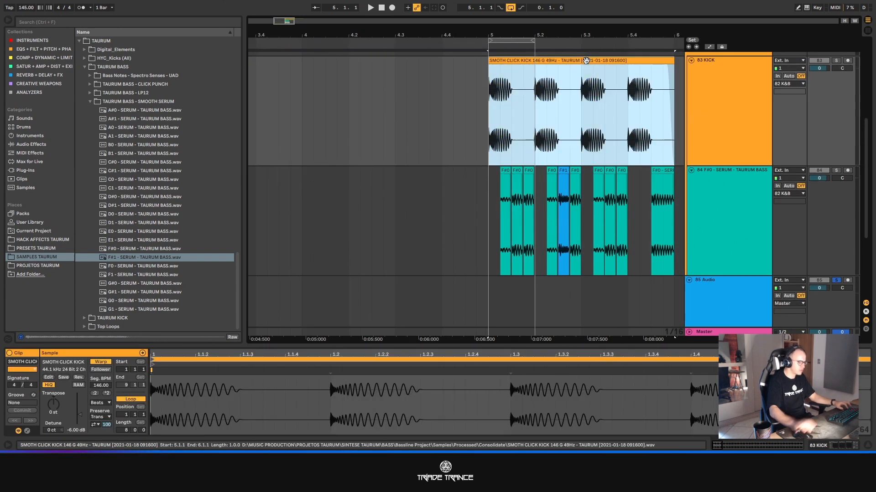
pyautogui.hotkey('ctrl', 'l')
# - Solo the K&B group and listen to the looped bar of kick and bass
pyautogui.press('space')
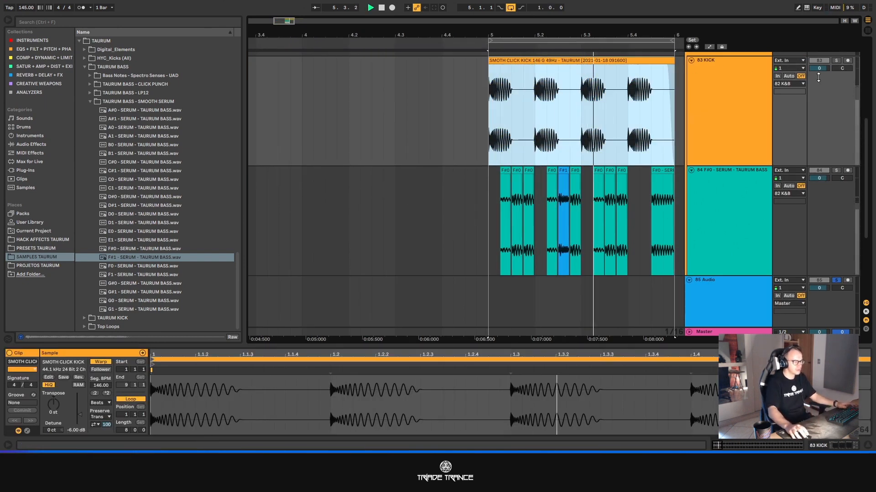
pyautogui.scroll(2, 818, 82)
pyautogui.click(836, 76)
pyautogui.scroll(-2, 634, 183)
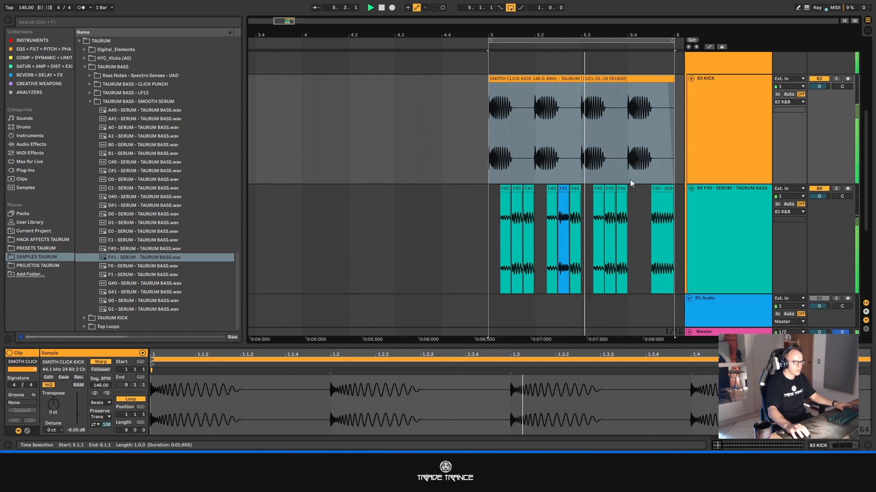
pyautogui.moveTo(283, 21); pyautogui.dragTo(288, 21)
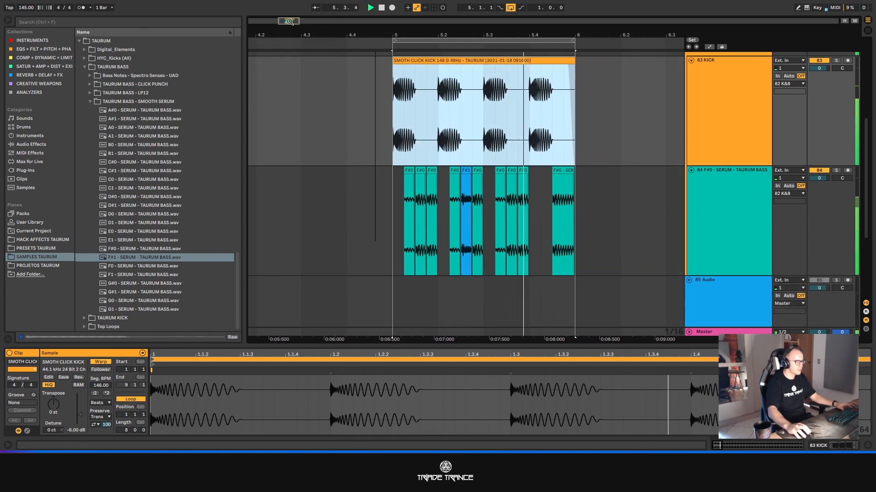
pyautogui.click(564, 171)
pyautogui.press('space')
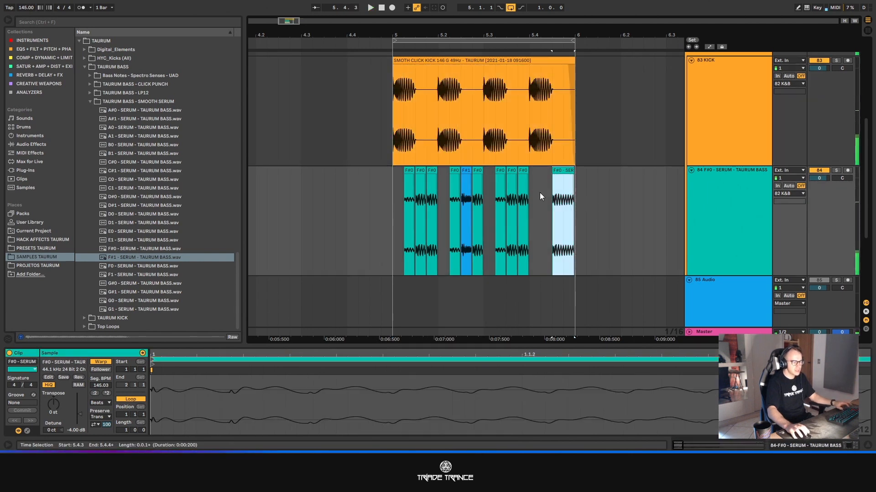
# - Extend the last F#0 bass clip, at 5.4.3, to 6.1.1 and reverse it
pyautogui.scroll(3, 540, 193)
pyautogui.moveTo(628, 171); pyautogui.dragTo(630, 171)
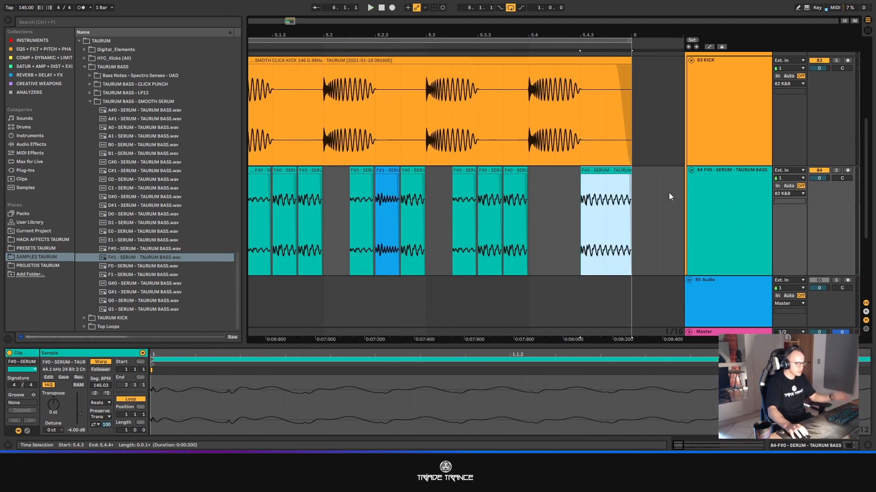
pyautogui.press('r')
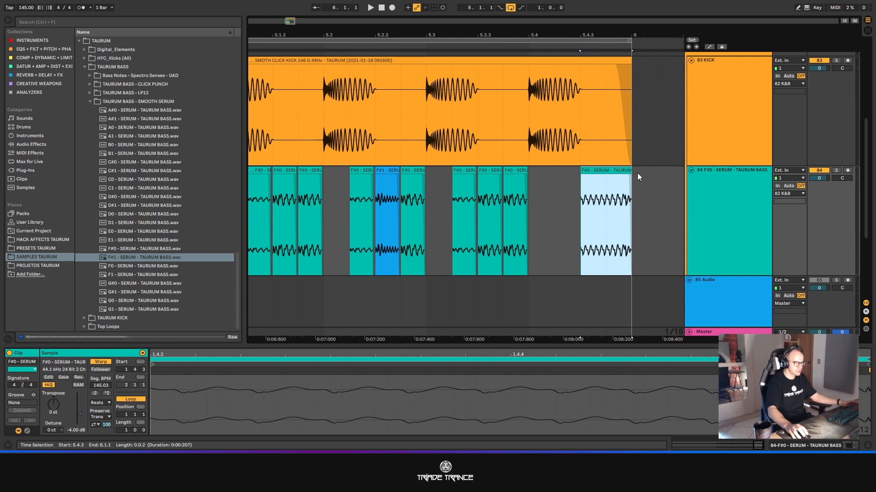
# - Extend the start of the reversed F#0 bass clip back to 5.4.2 and give it a long fade-in
pyautogui.moveTo(629, 175); pyautogui.dragTo(646, 174)
pyautogui.moveTo(582, 178); pyautogui.dragTo(609, 160)
pyautogui.scroll(-4, 502, 196)
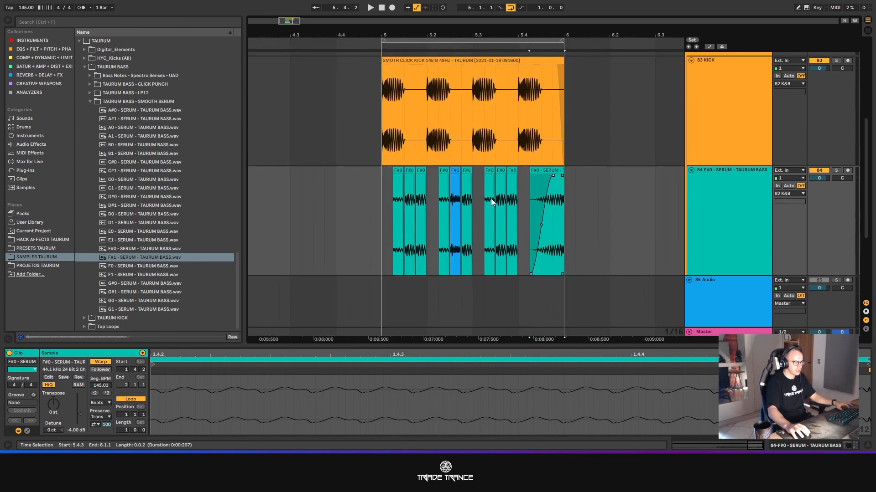
# - Play the looped kick and bass bar from 5.1.1 to hear the faded reverse bass note
pyautogui.click(470, 61)
pyautogui.press('space')
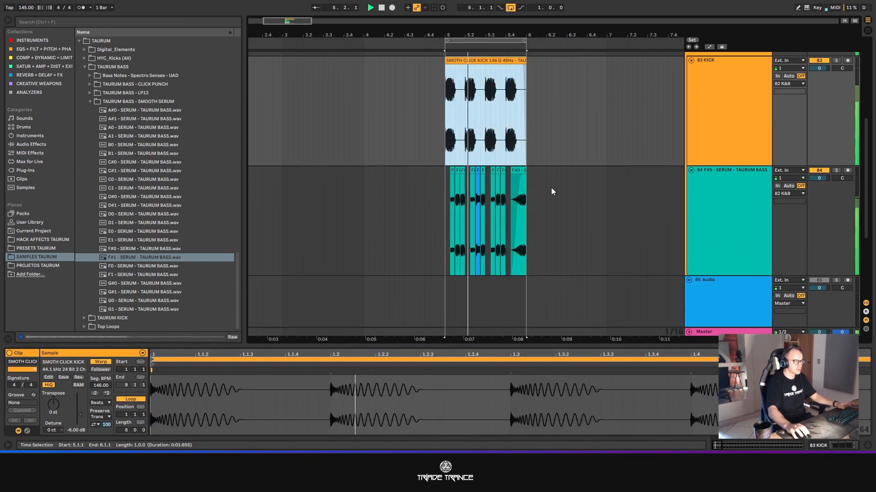
pyautogui.scroll(4, 551, 187)
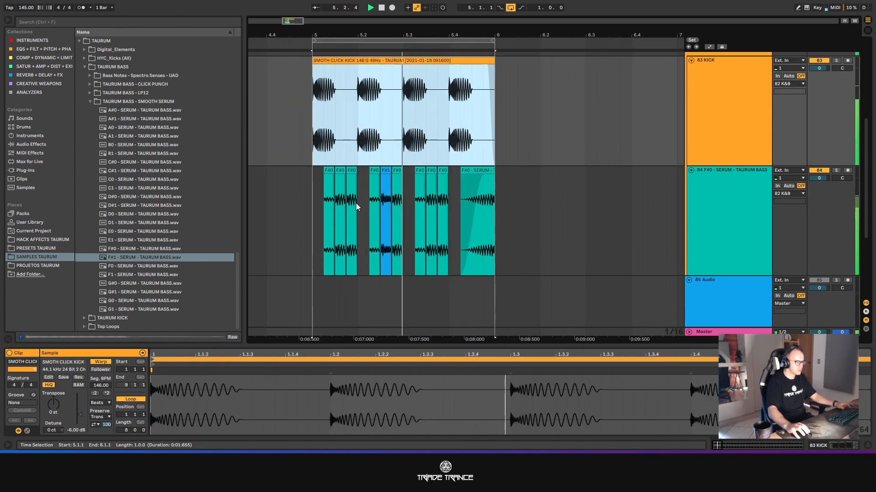
pyautogui.scroll(5, 483, 196)
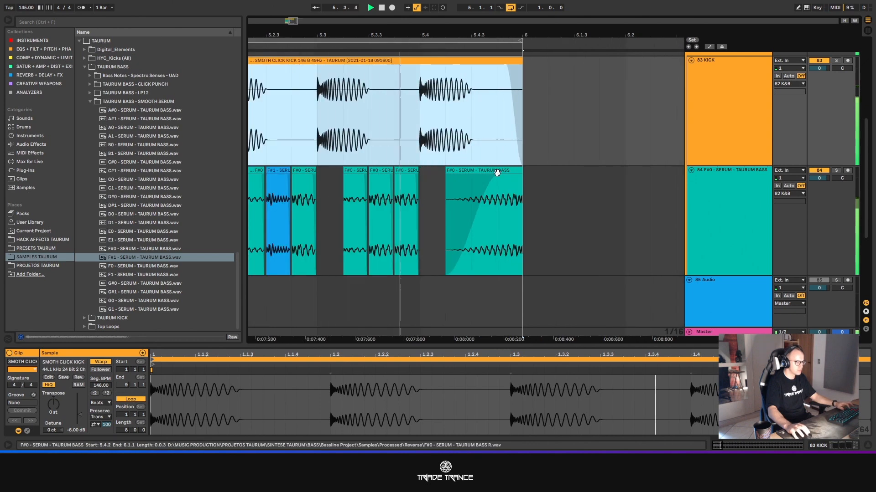
# - Refine the grid to 1/256 and trim the reversed bass clip's end to just before 6.1.1
pyautogui.rightClick(591, 197)
pyautogui.click(571, 177)
pyautogui.press('Up')
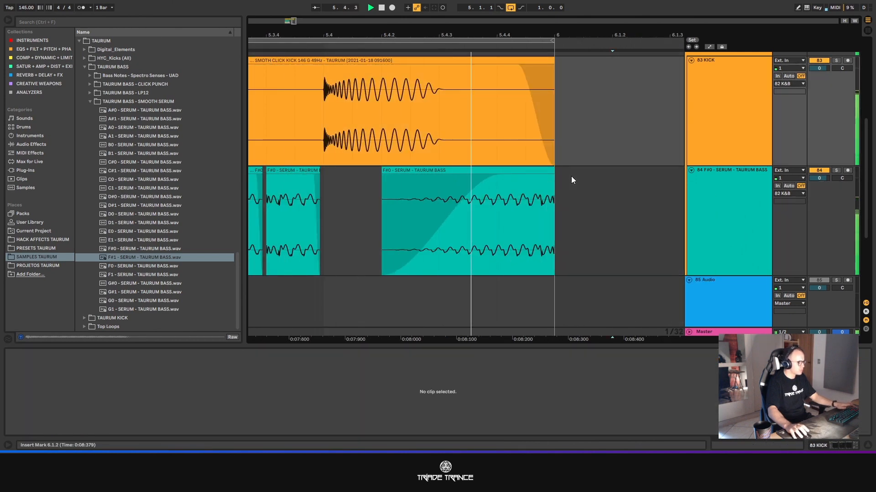
pyautogui.hotkey('ctrl', '1')
pyautogui.hotkey('ctrl', '1')
pyautogui.hotkey('ctrl', '1')
pyautogui.hotkey('ctrl', '1')
pyautogui.click(553, 184)
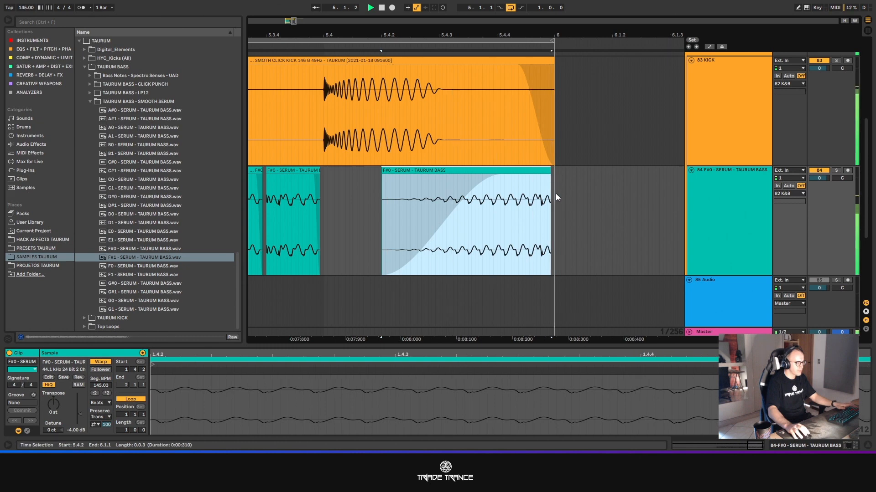
# - Listen to the loop with the trimmed reverse note and stop playback
pyautogui.scroll(-5, 450, 211)
pyautogui.click(536, 157)
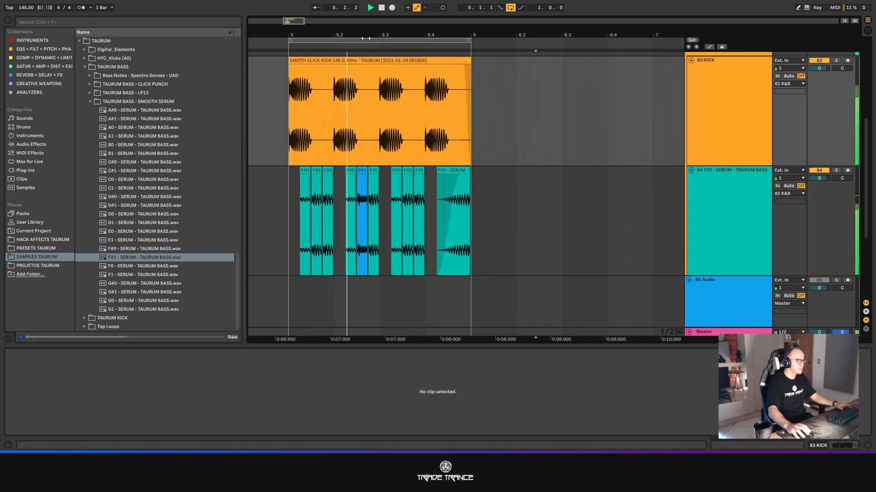
pyautogui.scroll(1, 389, 137)
pyautogui.moveTo(600, 241); pyautogui.dragTo(630, 162)
pyautogui.press('space')
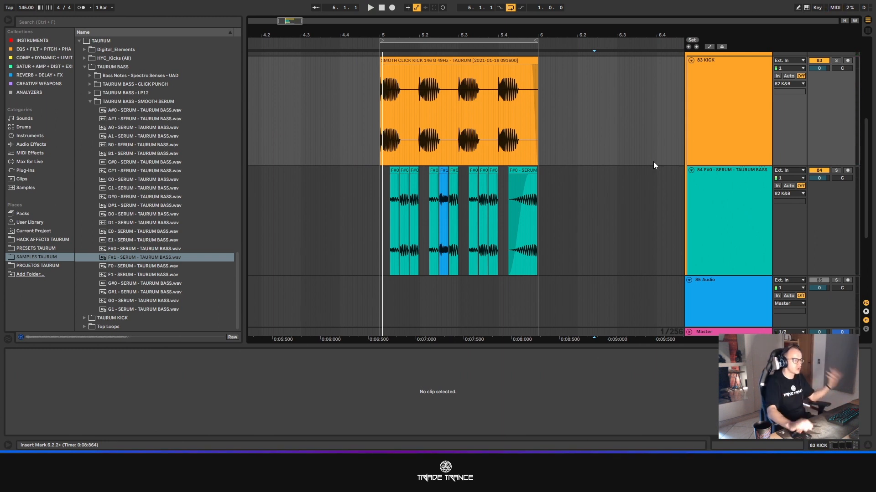
# - Set the grid to 1/16 and consolidate the bass clips from 5.1.1 to 6.1.1 into one clip
pyautogui.rightClick(562, 184)
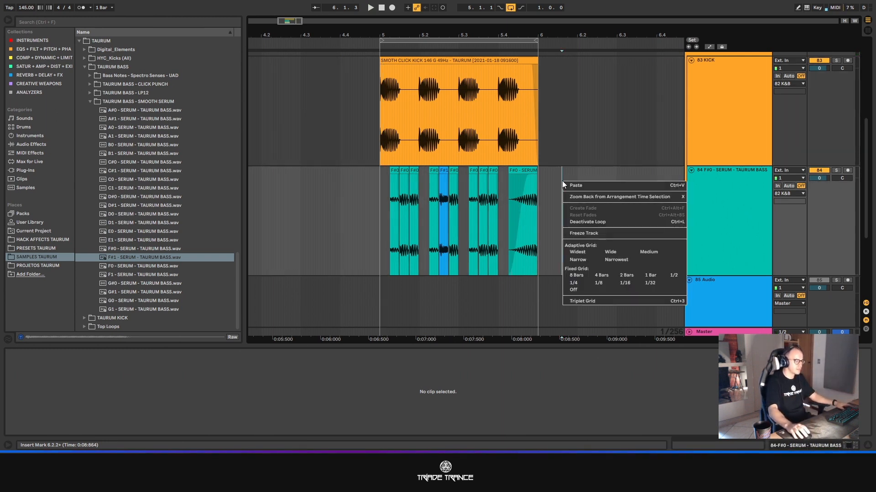
pyautogui.click(624, 283)
pyautogui.moveTo(537, 191); pyautogui.dragTo(376, 190)
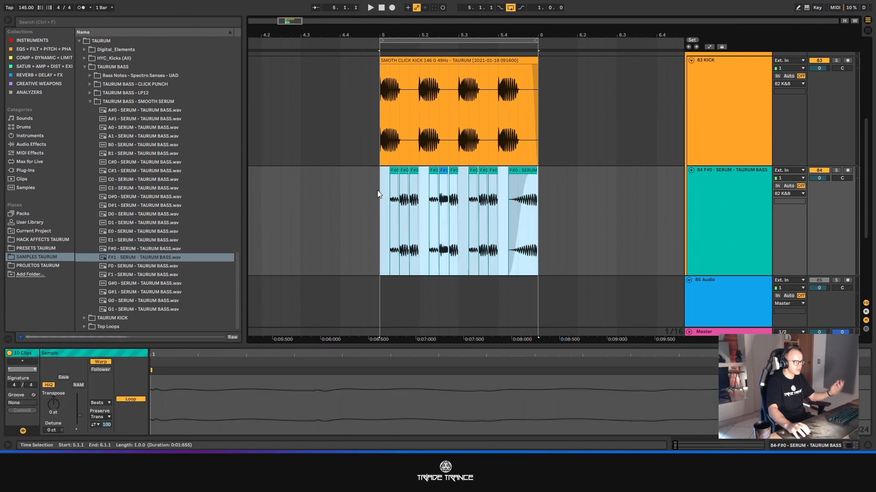
pyautogui.hotkey('ctrl', 'j')
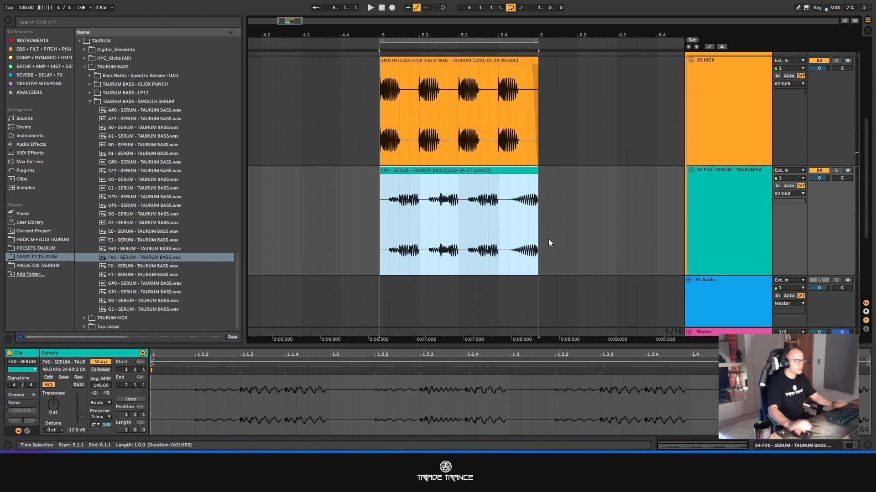
# - Duplicate the kick and bass bar to 6.1.1, shorten the copies to 6.3.1 and duplicate that half bar up to 7.1.1
pyautogui.keyDown('shift'); pyautogui.click(461, 69); pyautogui.keyUp('shift')
pyautogui.hotkey('ctrl', 'd')
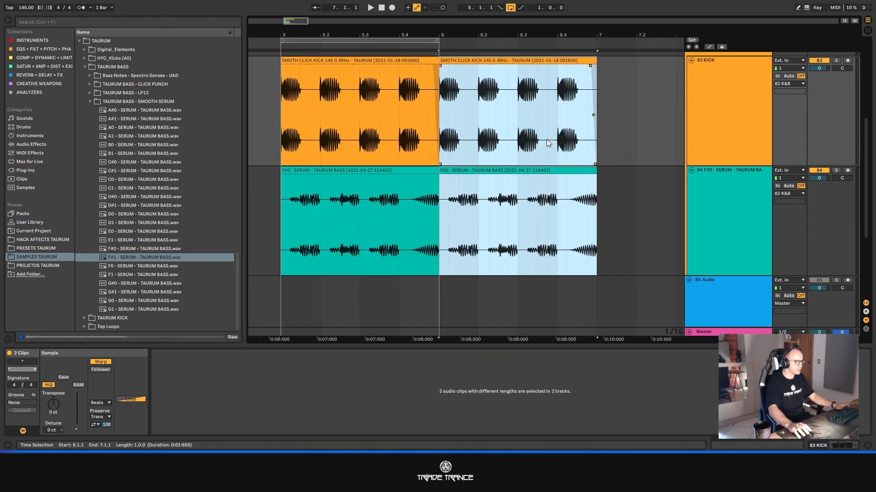
pyautogui.moveTo(597, 176); pyautogui.dragTo(518, 176)
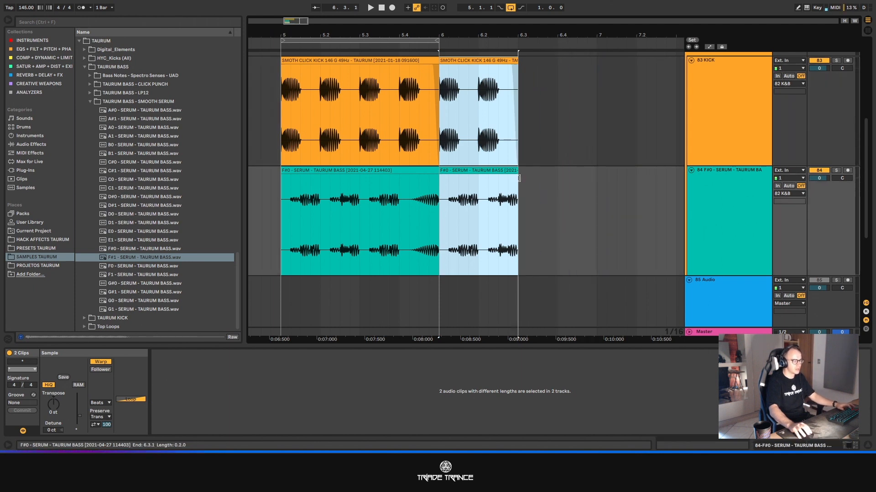
pyautogui.hotkey('ctrl', 'd')
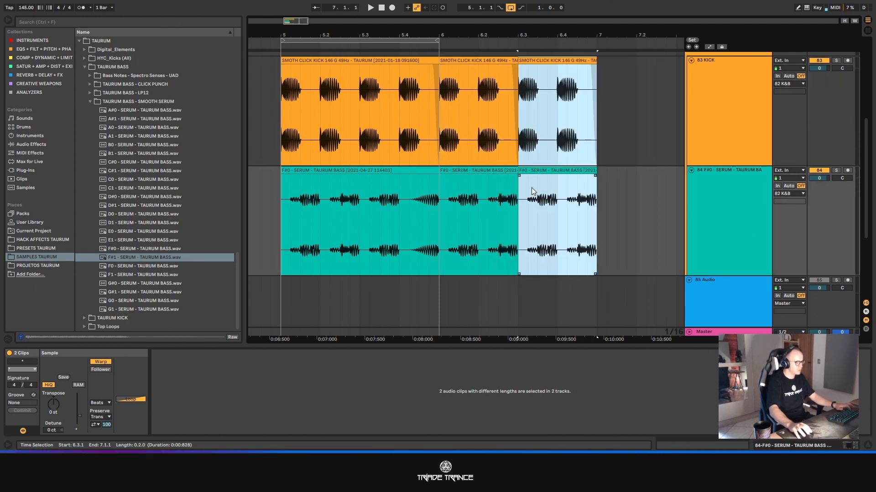
# - Consolidate the kick and bass clips of bar 6 into one clip per track and colour the bass clip green
pyautogui.keyDown('shift'); pyautogui.click(454, 61); pyautogui.keyUp('shift')
pyautogui.hotkey('ctrl', 'j')
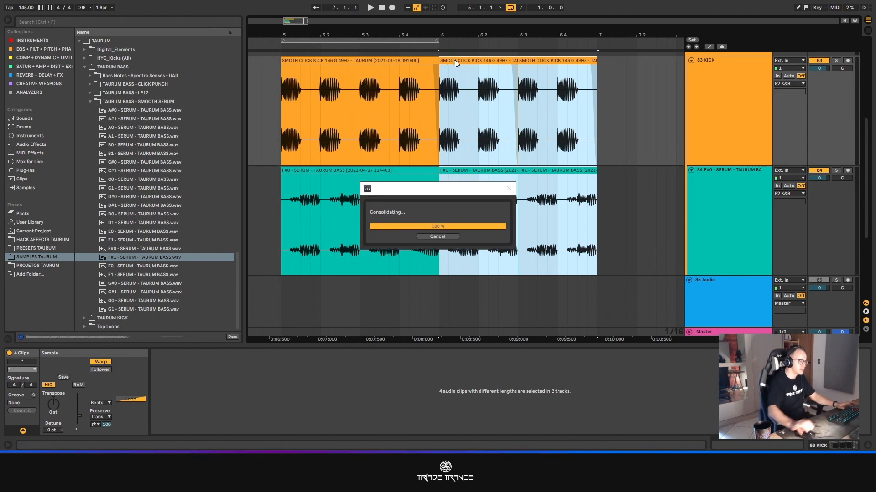
pyautogui.click(495, 168)
pyautogui.rightClick(495, 168)
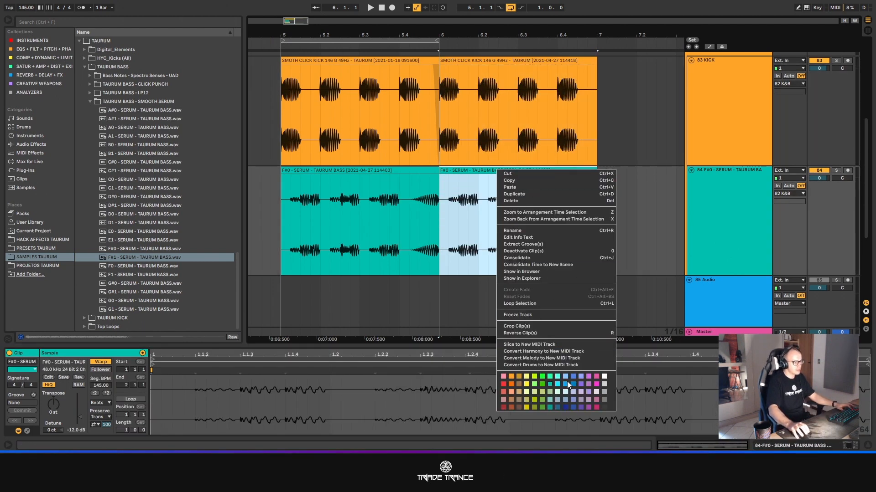
pyautogui.click(541, 386)
# - Duplicate the bar 6 kick and green bass clips three times to fill bars 7 to 9
pyautogui.scroll(-3, 576, 185)
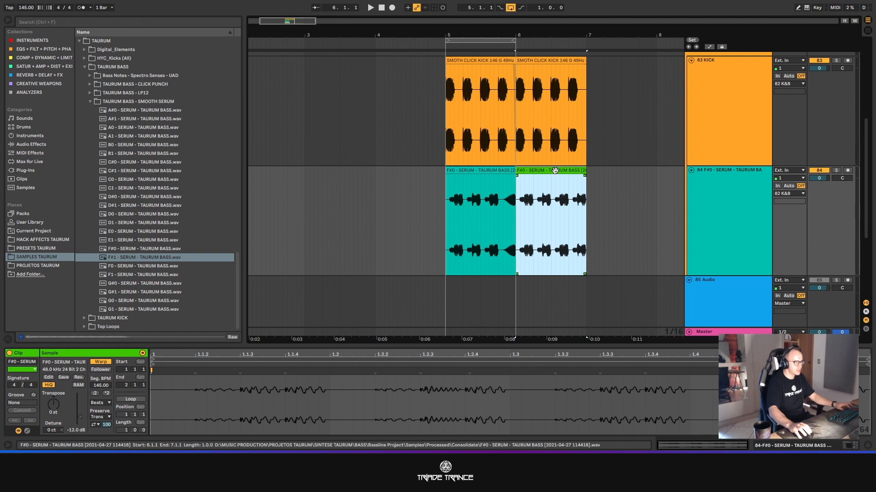
pyautogui.keyDown('shift'); pyautogui.click(542, 65); pyautogui.keyUp('shift')
pyautogui.hotkey('ctrl', 'd')
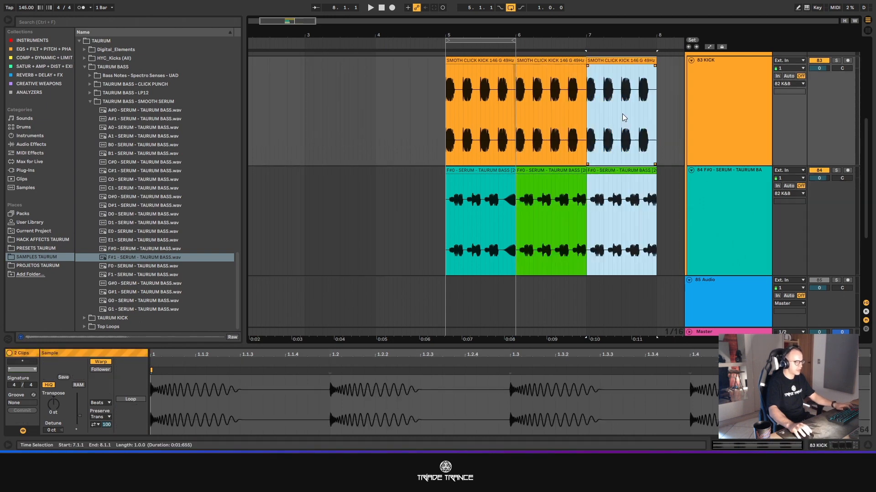
pyautogui.hotkey('ctrl', 'd')
pyautogui.hotkey('ctrl', 'd')
# - With the grid at 2 Bars, copy bar 5's kick and bass clips to 3.1.1 and duplicate them into bar 4
pyautogui.scroll(-3, 405, 179)
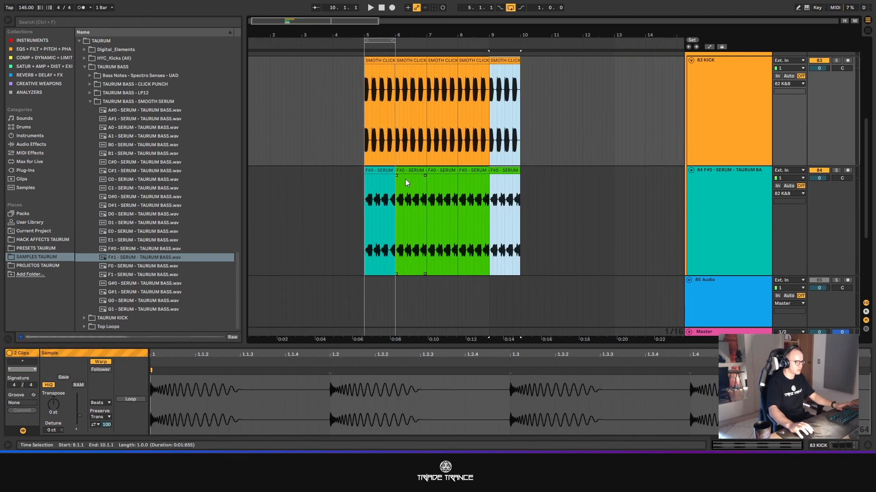
pyautogui.rightClick(567, 192)
pyautogui.click(648, 301)
pyautogui.click(379, 205)
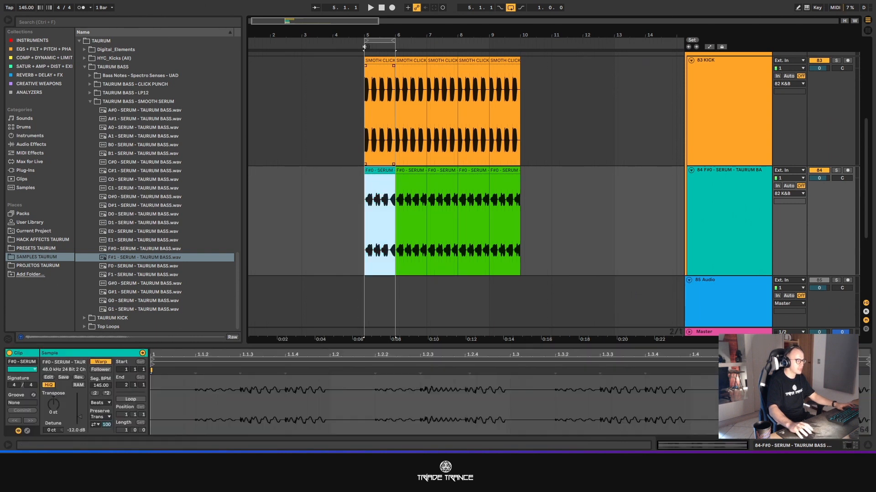
pyautogui.keyDown('shift'); pyautogui.click(379, 59); pyautogui.keyUp('shift')
pyautogui.moveTo(379, 59); pyautogui.dragTo(319, 83)
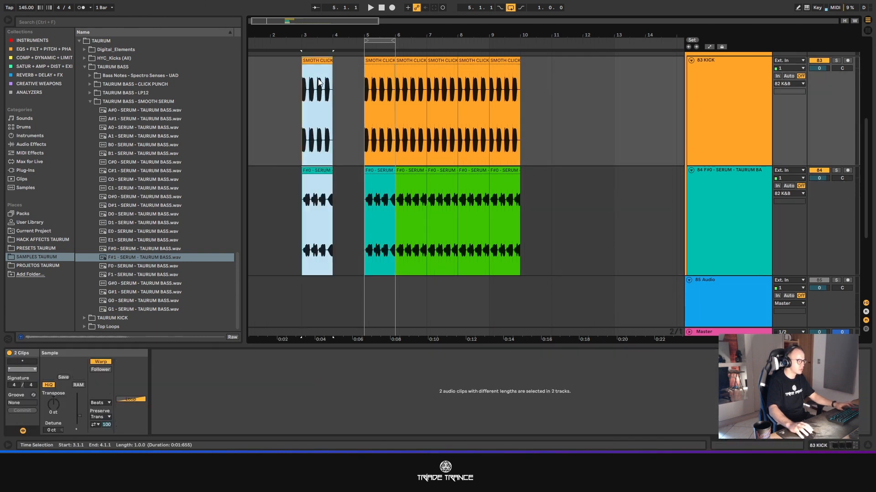
pyautogui.hotkey('ctrl', 'd')
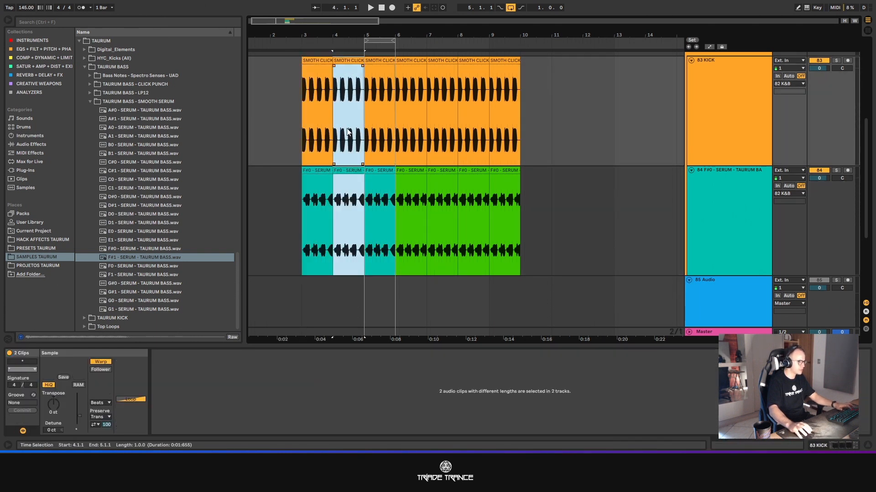
# - Duplicate bar 5's kick and teal bass clips over bar 6, and bar 9's kick and green bass clips into bar 10
pyautogui.click(382, 60)
pyautogui.keyDown('shift'); pyautogui.click(390, 185); pyautogui.keyUp('shift')
pyautogui.hotkey('ctrl', 'd')
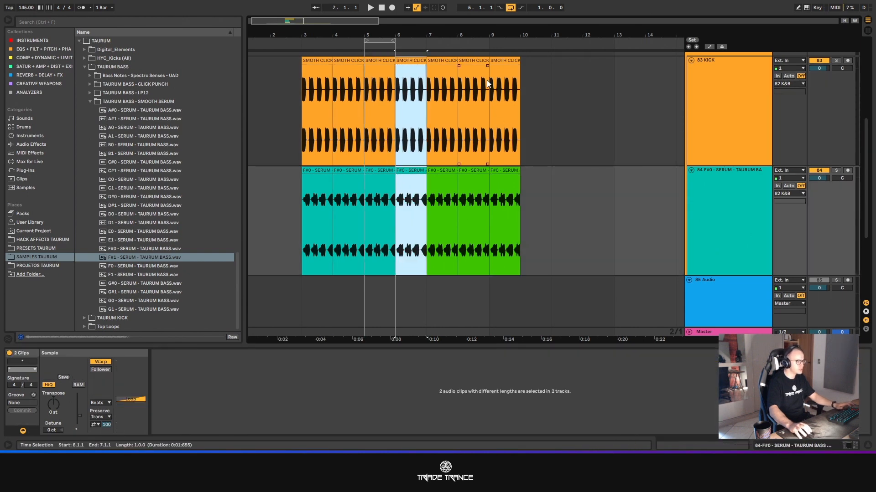
pyautogui.click(500, 60)
pyautogui.keyDown('shift'); pyautogui.click(506, 185); pyautogui.keyUp('shift')
pyautogui.hotkey('ctrl', 'd')
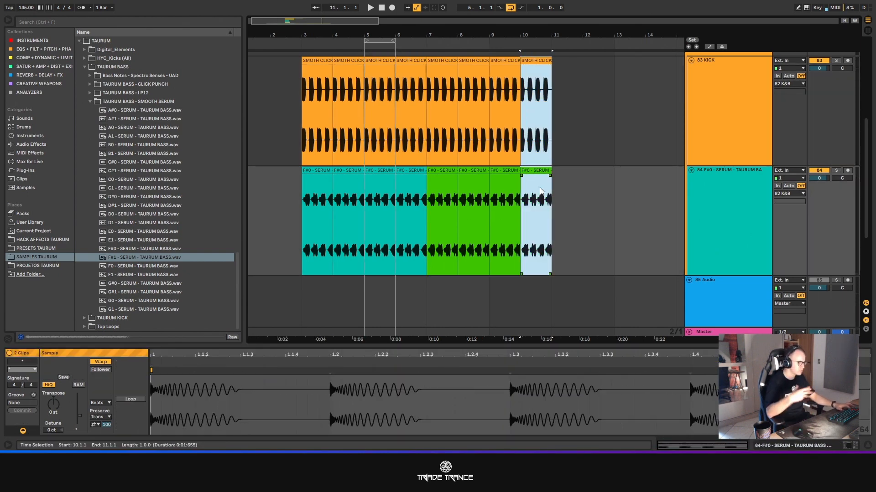
# - Loop the eight bars of kick clips from 3.1.1 to 11.1.1
pyautogui.click(312, 81)
pyautogui.keyDown('shift'); pyautogui.click(539, 61); pyautogui.keyUp('shift')
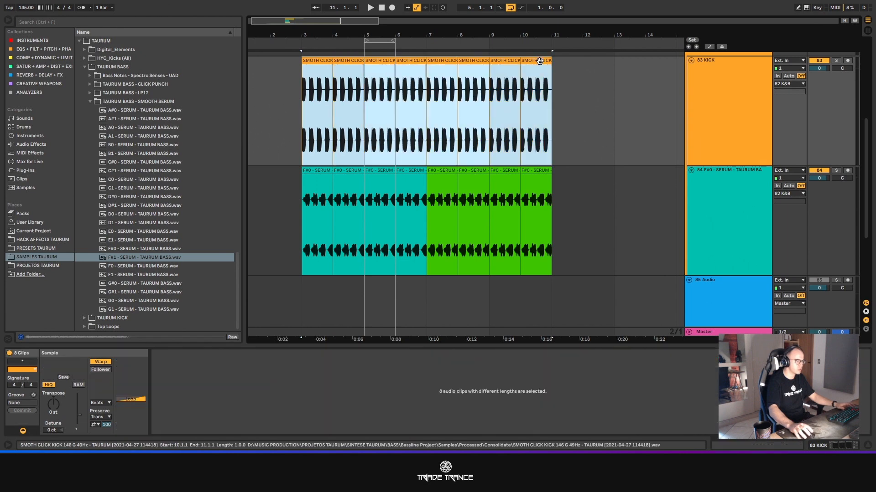
pyautogui.hotkey('ctrl', 'l')
# - With the grid at 1 Bar, copy the green bass clip over the clips at 3.1.1 and 5.1.1 and play the arrangement
pyautogui.rightClick(615, 193)
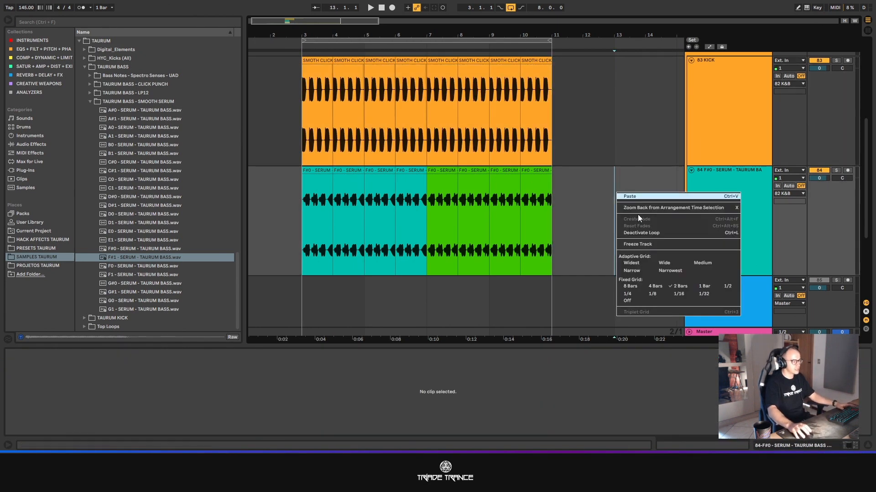
pyautogui.click(701, 290)
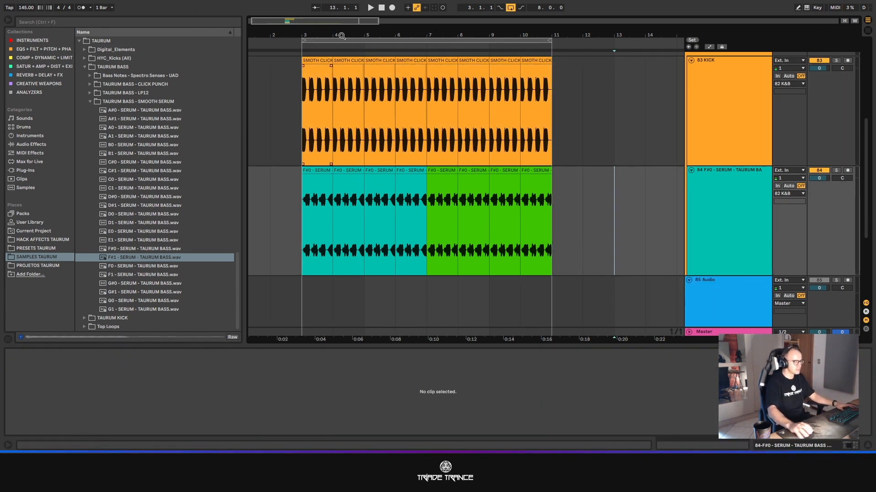
pyautogui.click(450, 172)
pyautogui.click(406, 171)
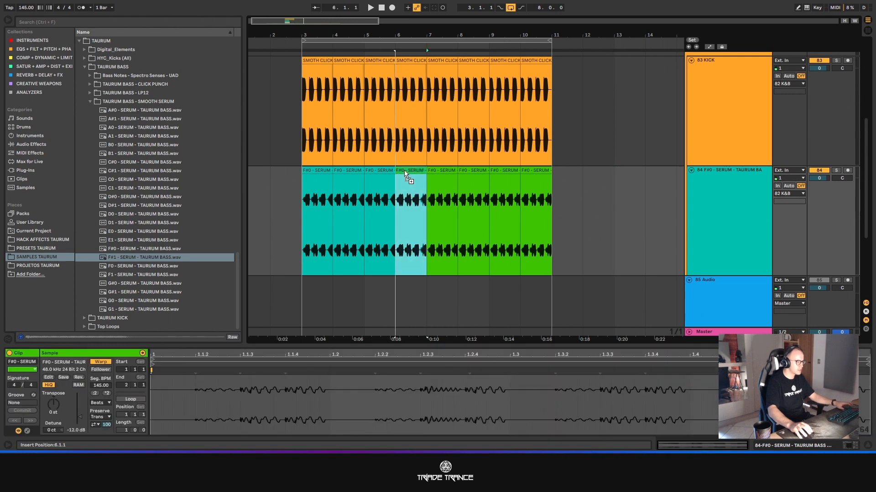
pyautogui.click(379, 171)
pyautogui.click(320, 172)
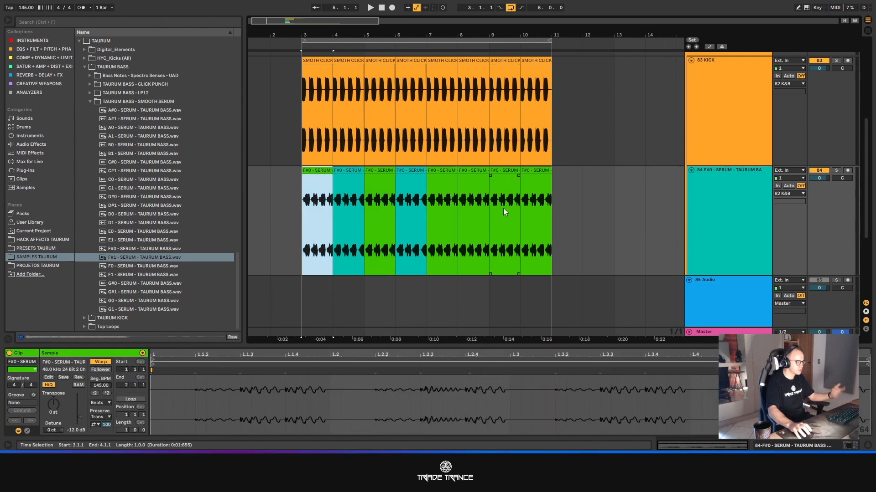
pyautogui.press('space')
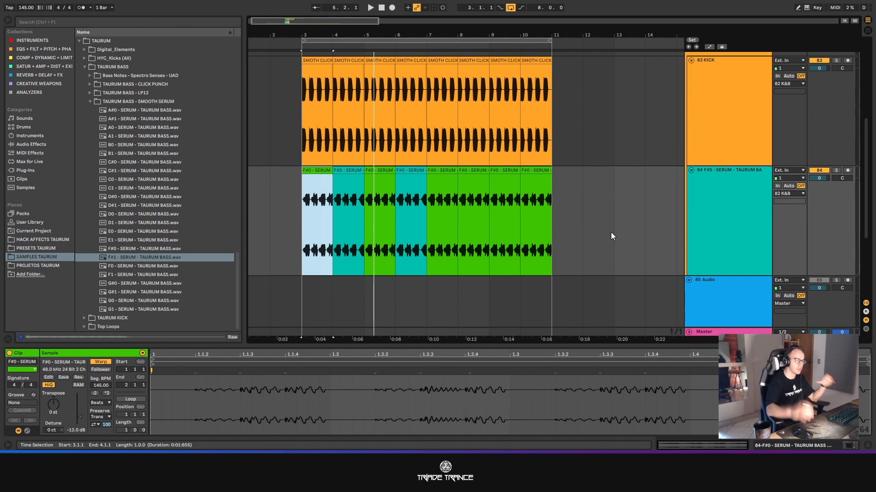
# - Fold the F#0 bass and kick tracks and display the bass track's effects
pyautogui.click(691, 170)
pyautogui.scroll(3, 688, 123)
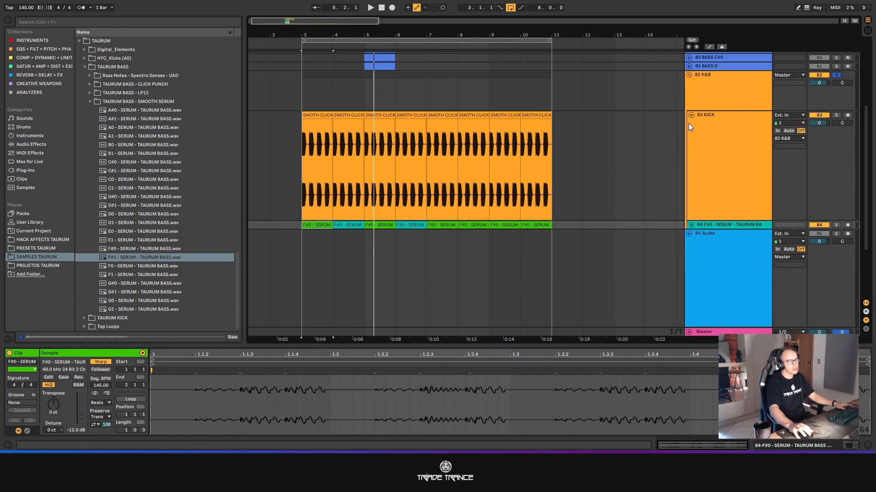
pyautogui.click(691, 115)
pyautogui.click(709, 103)
pyautogui.click(706, 125)
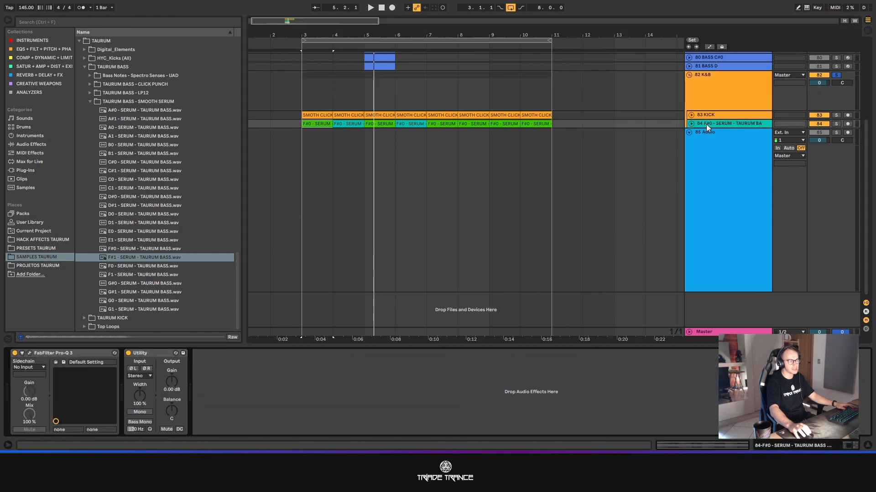
# - Examine the FabFilter Pro-Q 3 low cut on the bass track, close it and display the kick track's effects
pyautogui.click(29, 354)
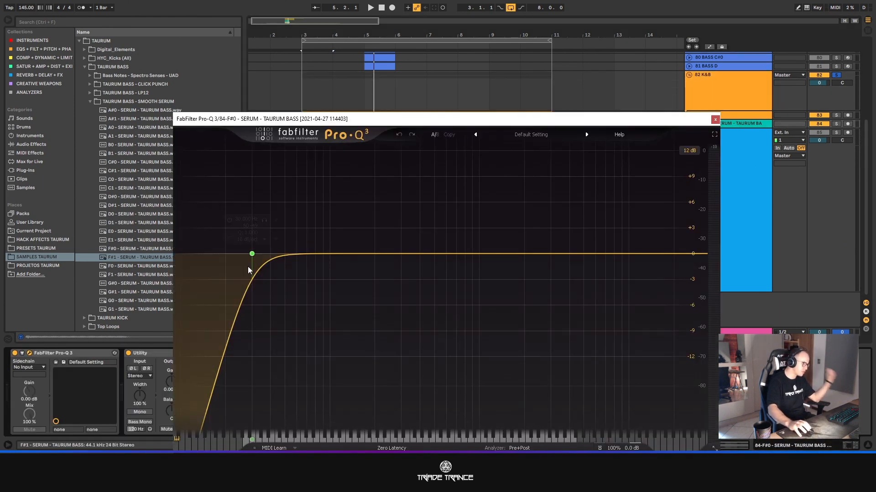
pyautogui.moveTo(398, 124); pyautogui.dragTo(387, 94)
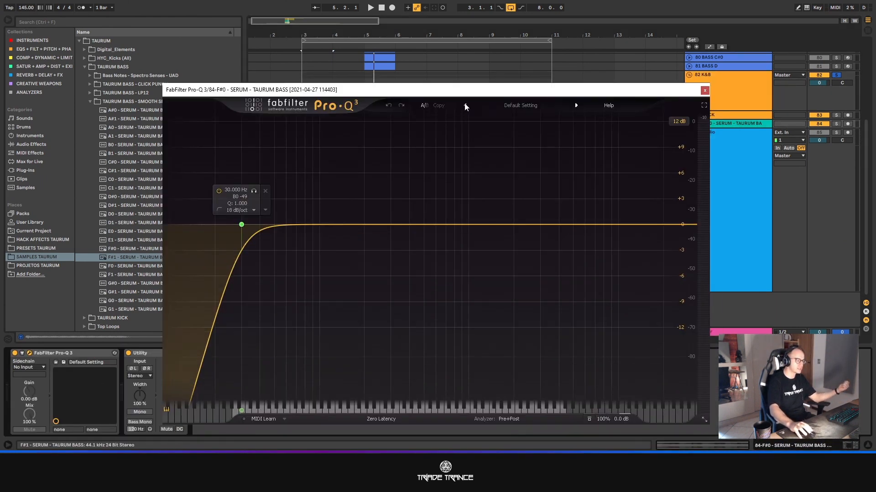
pyautogui.click(705, 90)
pyautogui.click(707, 116)
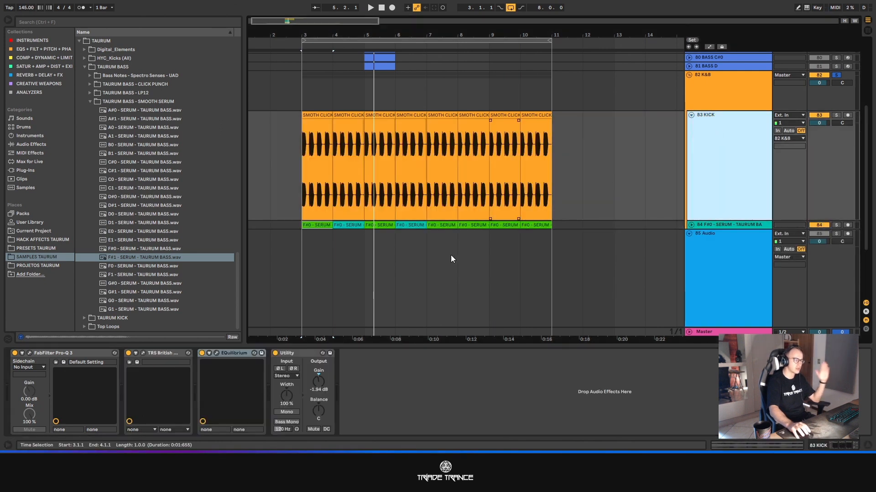
# - Fold the kick track and delete the empty 85 Audio track
pyautogui.click(691, 115)
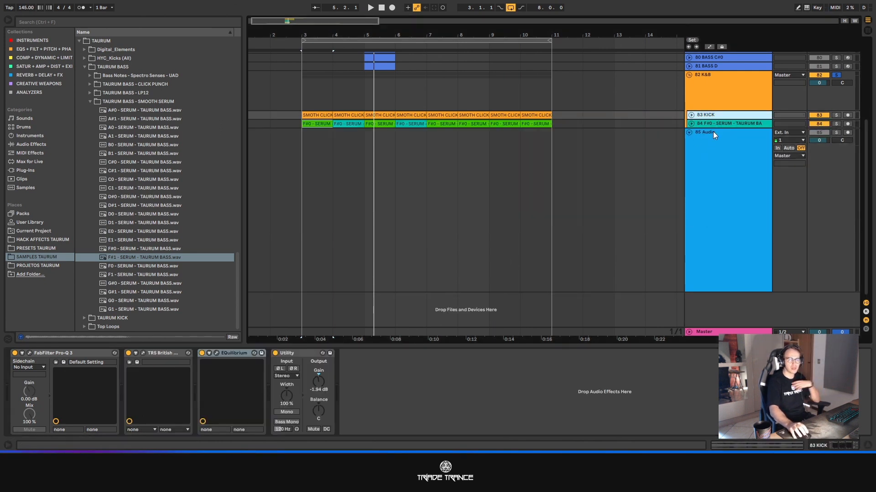
pyautogui.click(709, 142)
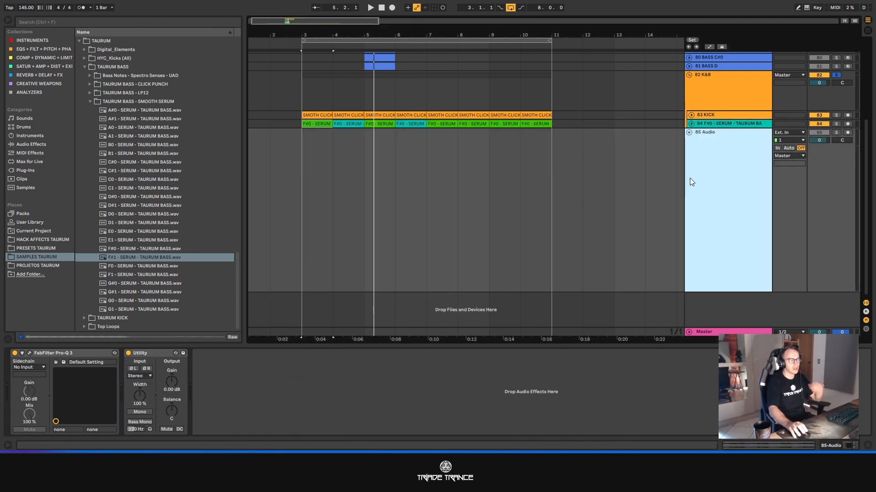
pyautogui.press('Delete')
# - Start a new Live Set
pyautogui.click(7, 1)
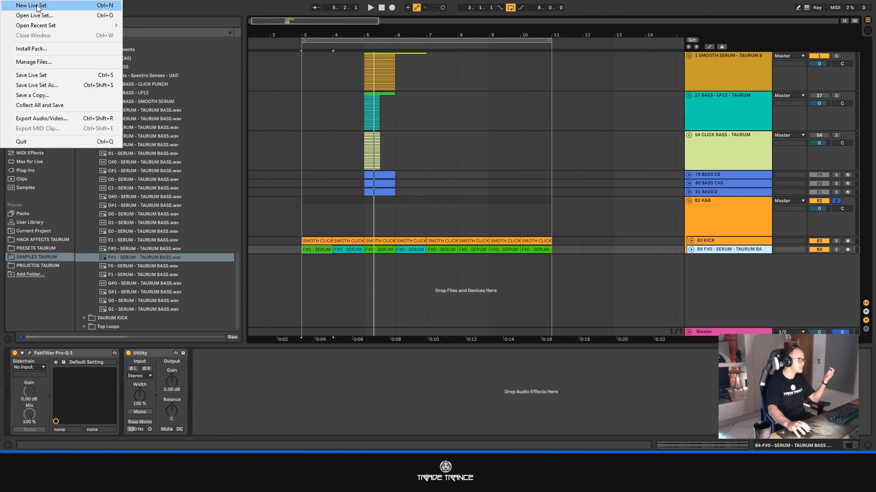
pyautogui.click(38, 6)
pyautogui.click(439, 238)
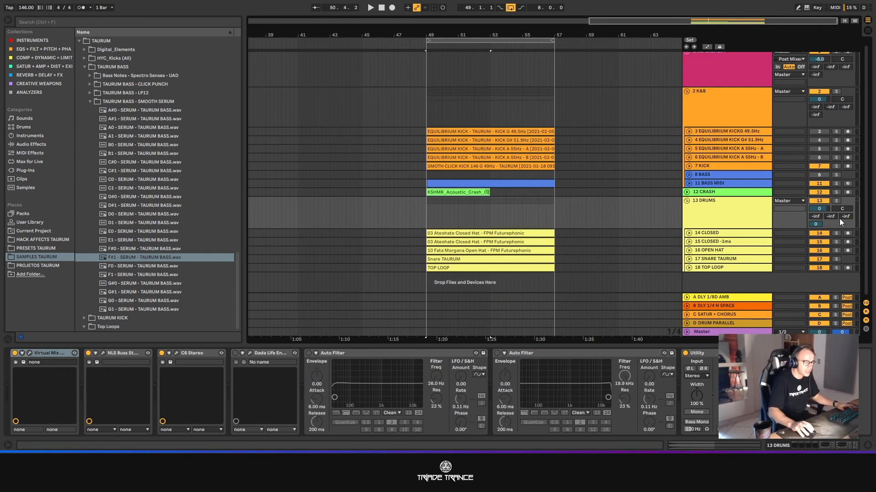
# - Fold and mute the DRUMS group and unfold the BASS MIDI track
pyautogui.click(686, 200)
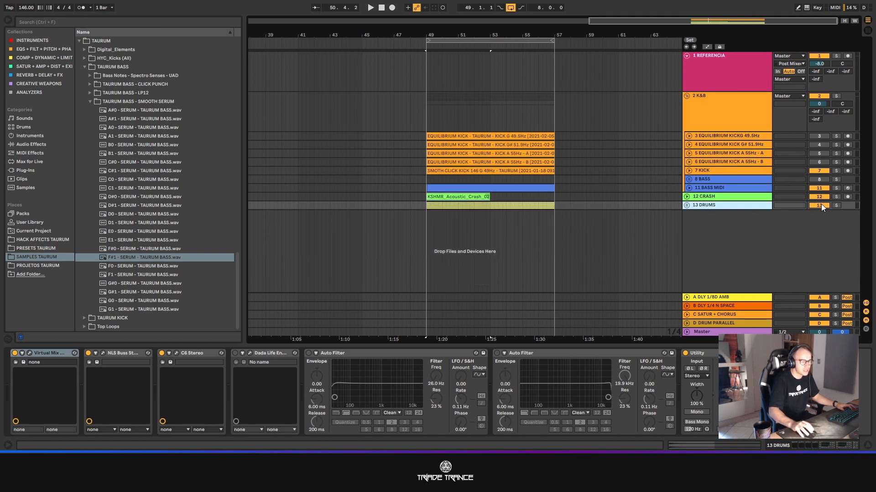
pyautogui.click(820, 205)
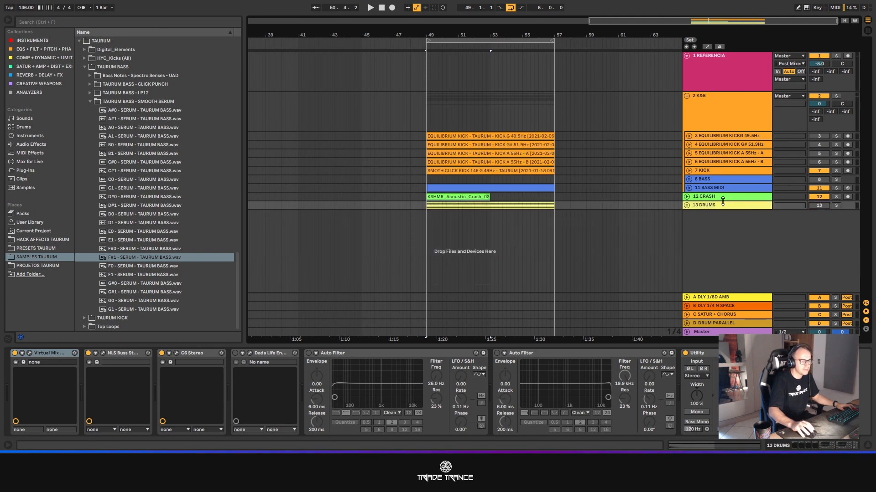
pyautogui.click(689, 188)
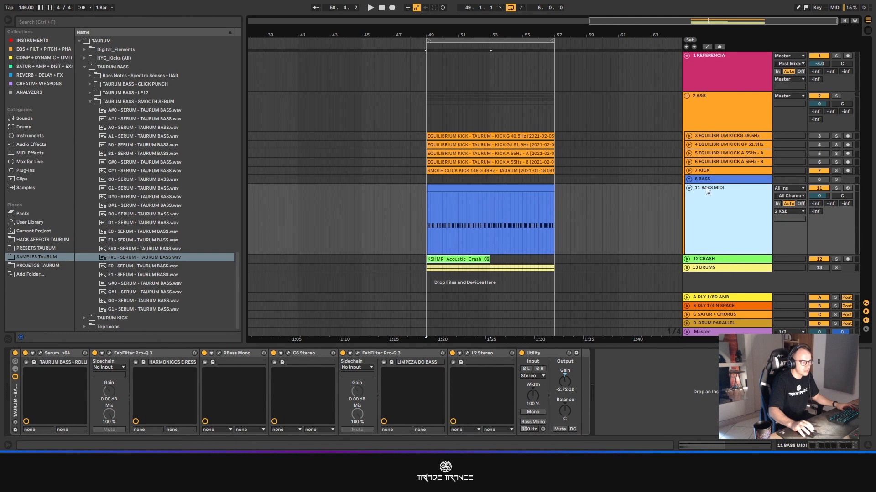
pyautogui.click(692, 179)
pyautogui.click(690, 180)
pyautogui.click(691, 179)
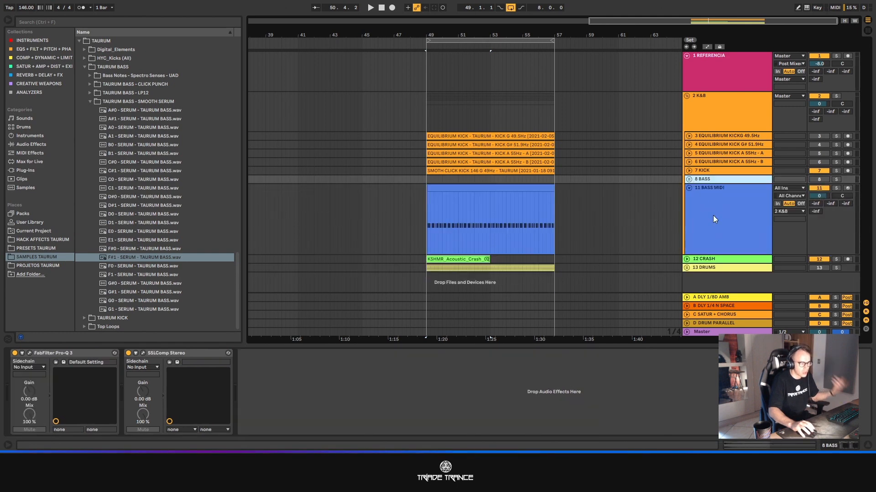
# - Show the bass MIDI clip's notes in an enlarged editor and shorten the clip to one bar, 49.1.1 to 50.1.1
pyautogui.click(712, 215)
pyautogui.click(465, 190)
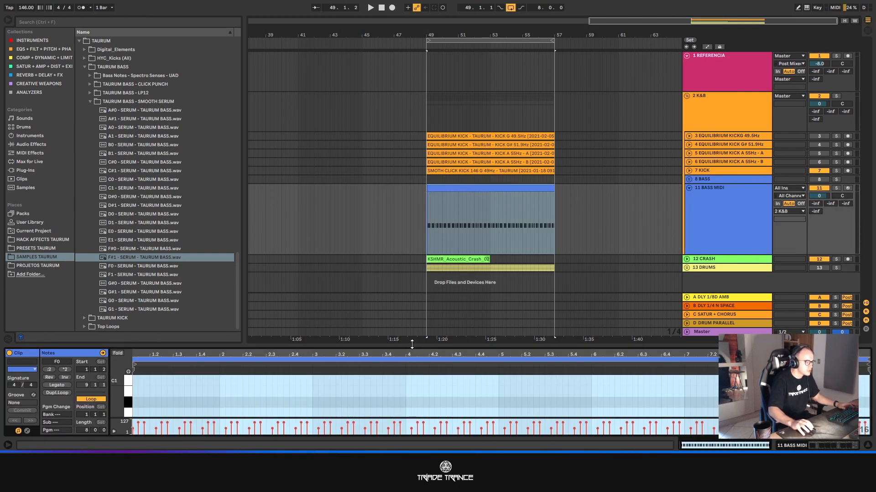
pyautogui.moveTo(412, 344); pyautogui.dragTo(407, 138)
pyautogui.click(359, 287)
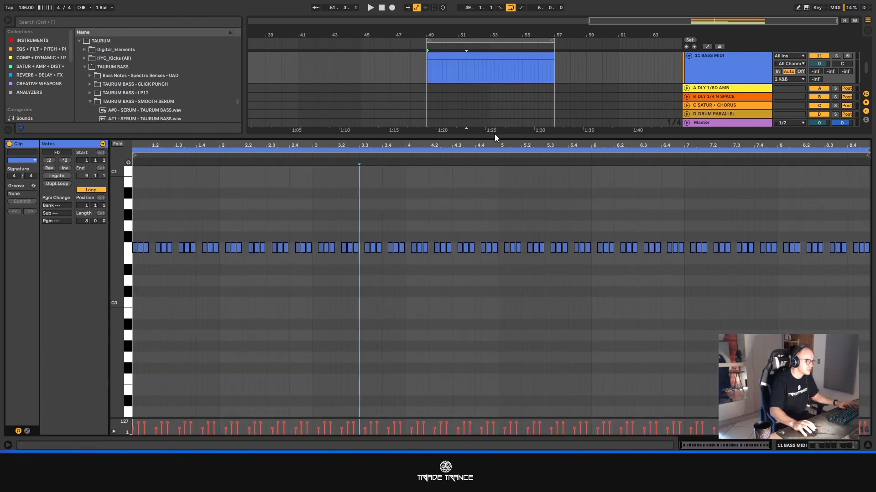
pyautogui.moveTo(495, 136); pyautogui.dragTo(497, 228)
pyautogui.moveTo(554, 71); pyautogui.dragTo(445, 71)
pyautogui.scroll(5, 423, 81)
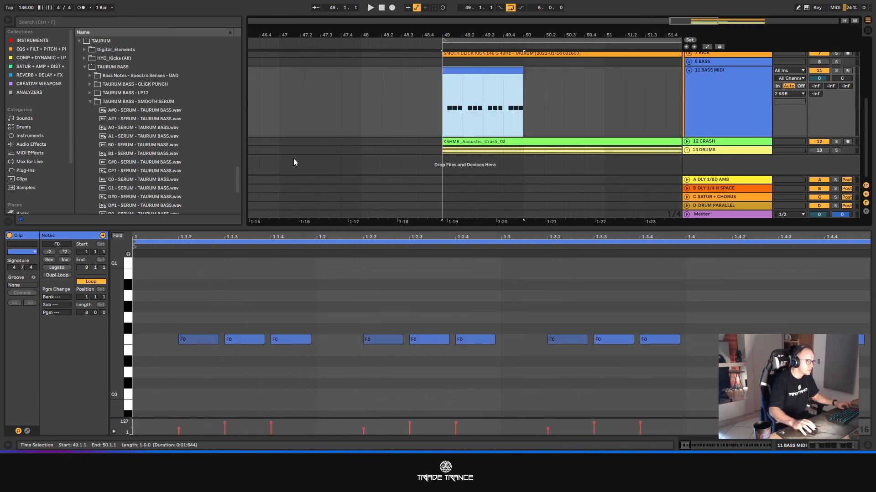
# - Raise the bass notes at 1.2.3 and 1.4.3 by an octave and transpose all notes up one semitone to F#0 and F#1
pyautogui.click(242, 339)
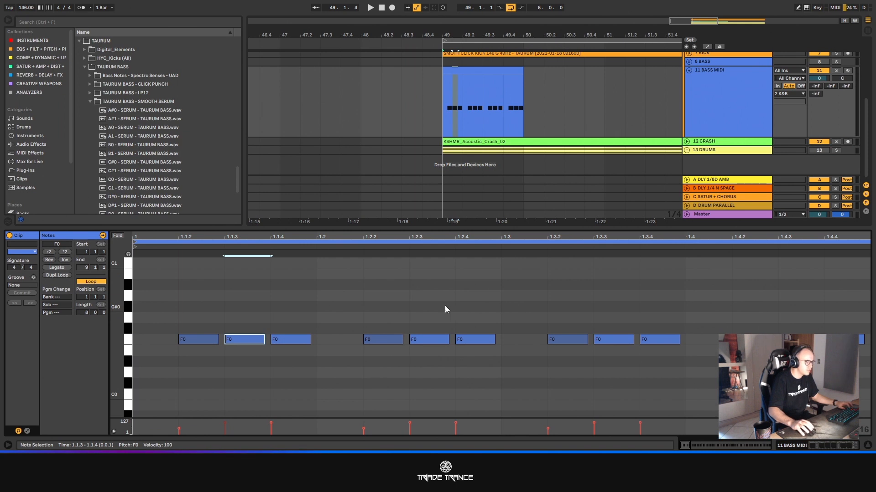
pyautogui.click(427, 340)
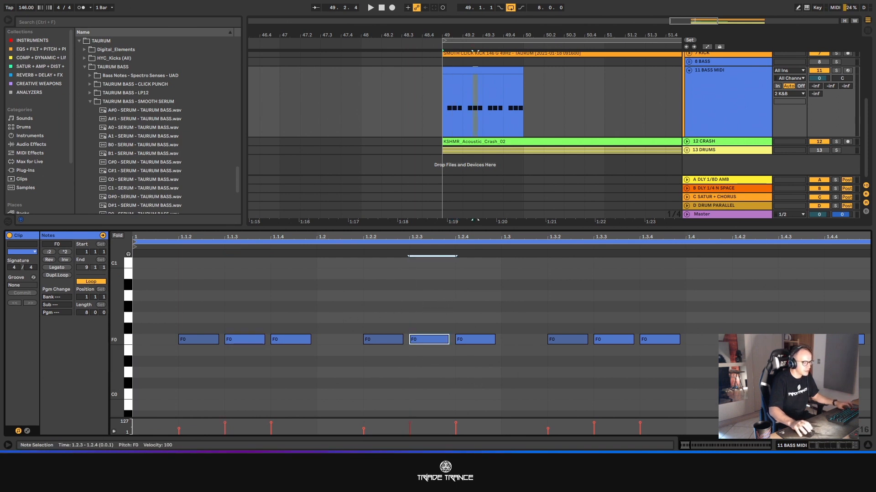
pyautogui.hotkey('shift', 'Up')
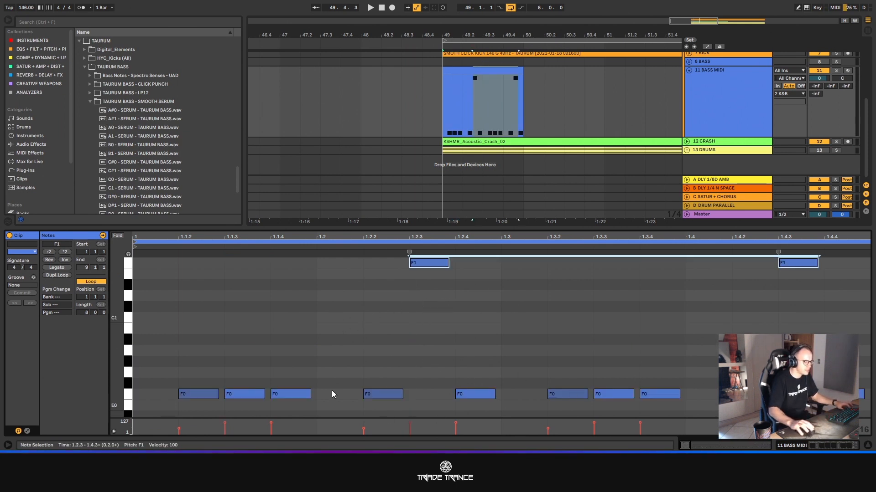
pyautogui.hotkey('ctrl', 'a')
pyautogui.press('Up')
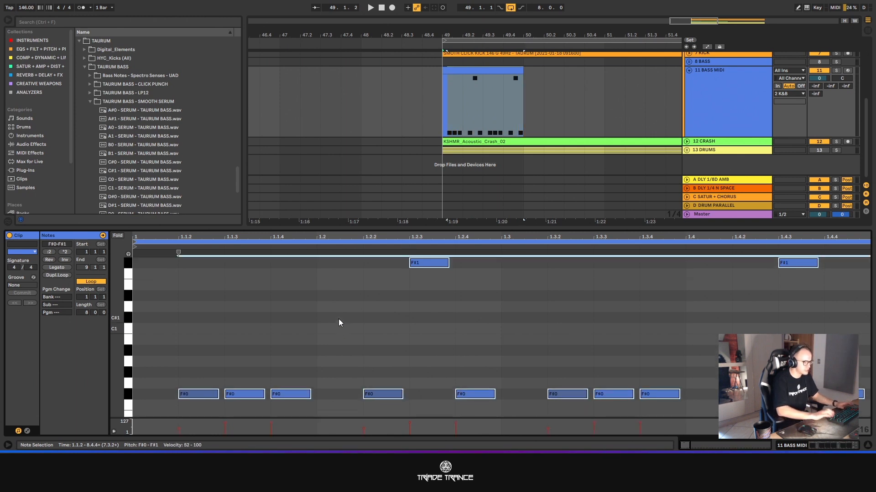
# - Move the bass note at 1.3.4 up to F1
pyautogui.click(458, 303)
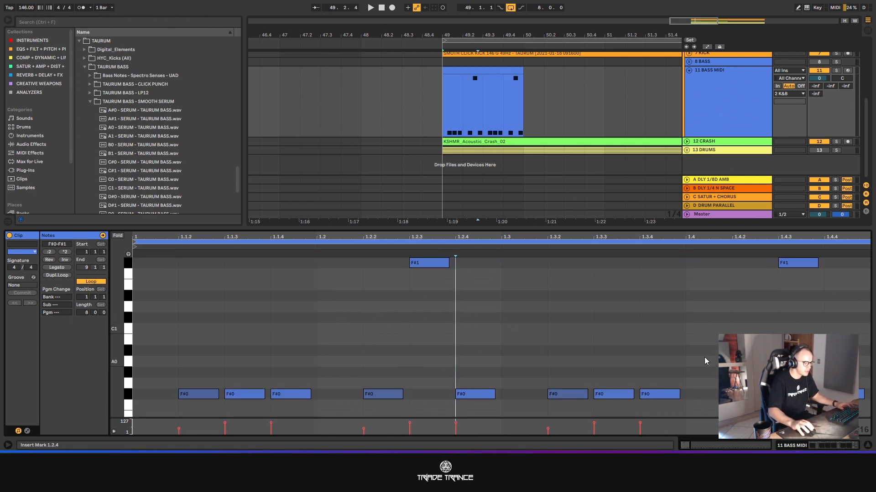
pyautogui.click(643, 354)
pyautogui.click(666, 394)
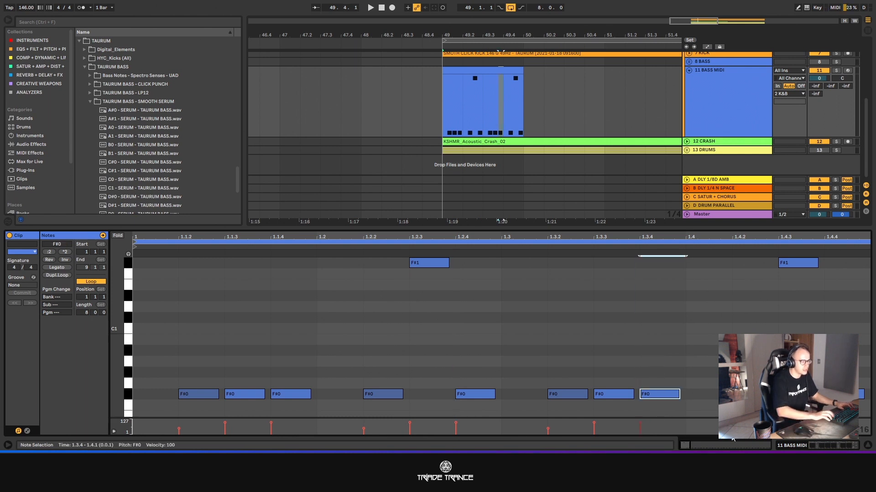
pyautogui.hotkey('shift', 'Up')
pyautogui.press('Down')
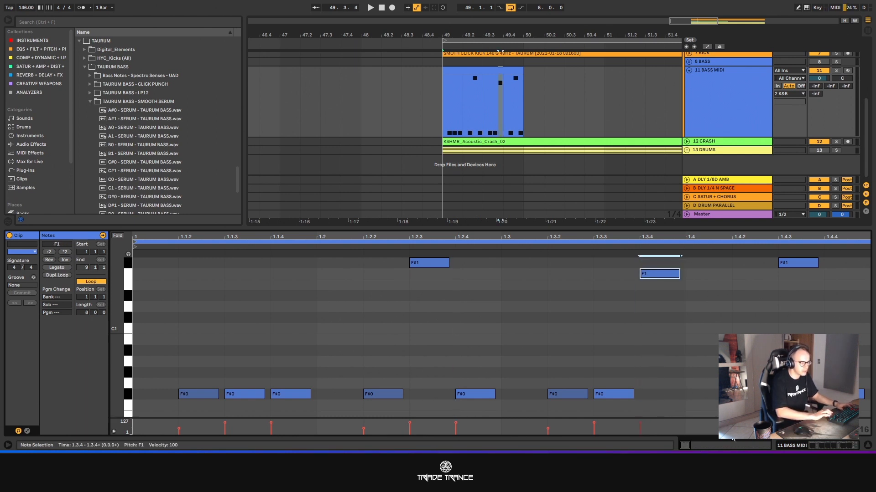
# - Solo the BASS MIDI track and play the one-bar pattern from 49.1.1
pyautogui.click(514, 71)
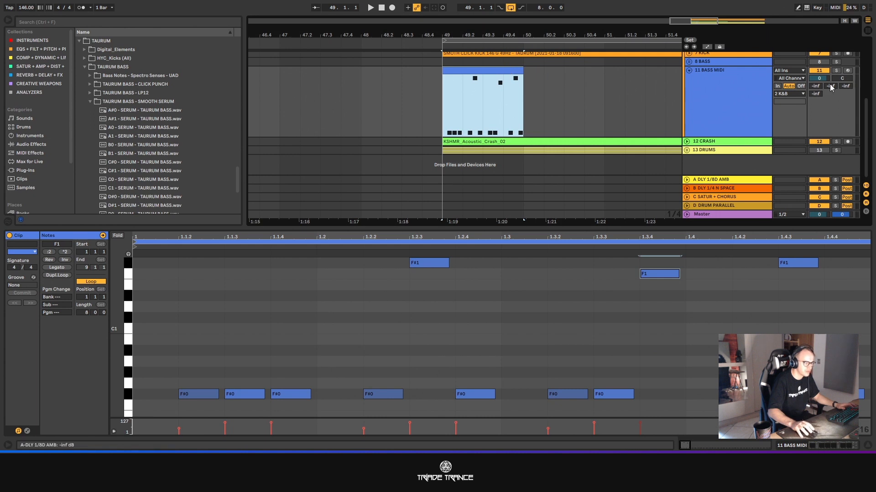
pyautogui.click(837, 71)
pyautogui.press('space')
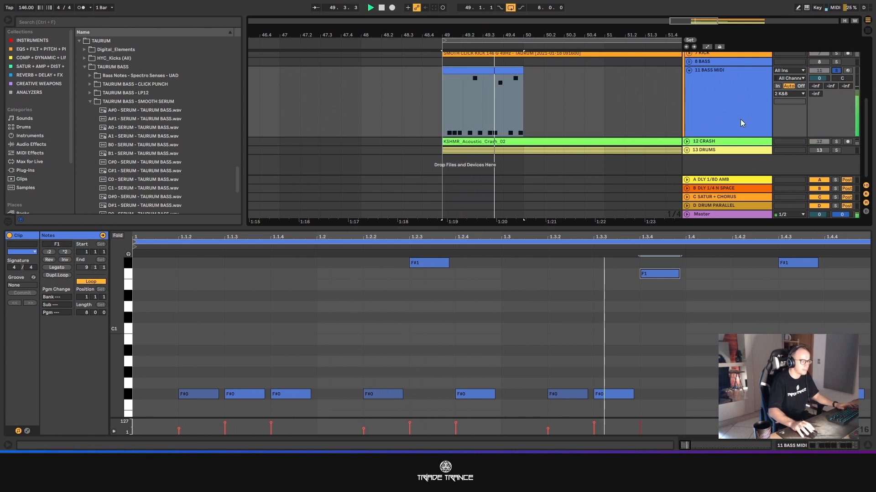
pyautogui.press('space')
# - Lower the bass note at 1.3.4 to E1 and play the pattern
pyautogui.click(664, 275)
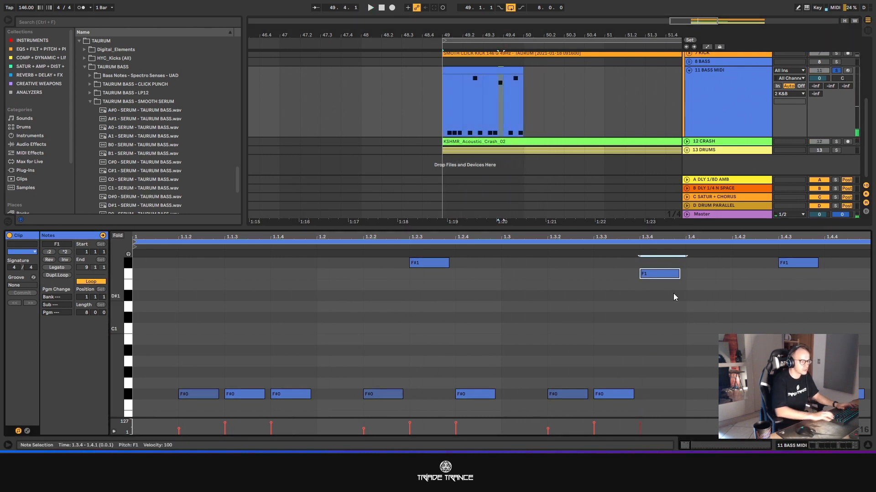
pyautogui.press('Down')
pyautogui.press('space')
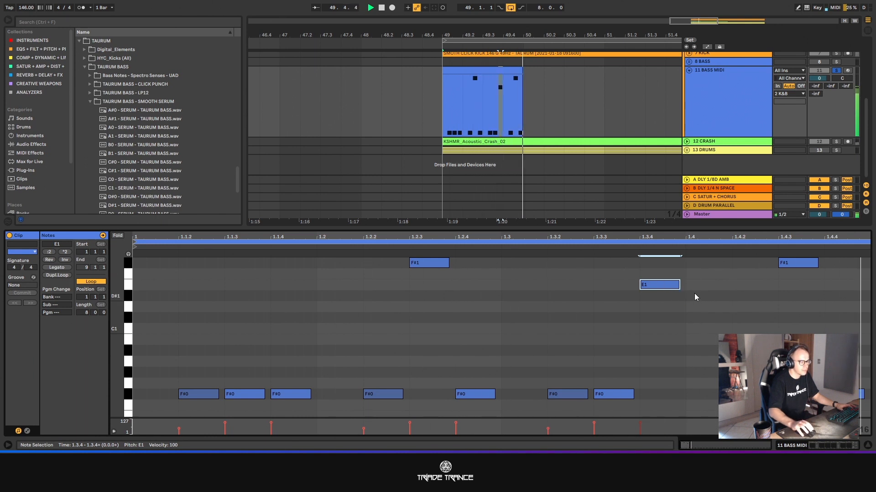
pyautogui.click(504, 132)
pyautogui.press('space')
# - Consolidate the one-bar bass clip, loop it out to bar 57 and consolidate the eight bars into one clip
pyautogui.click(466, 70)
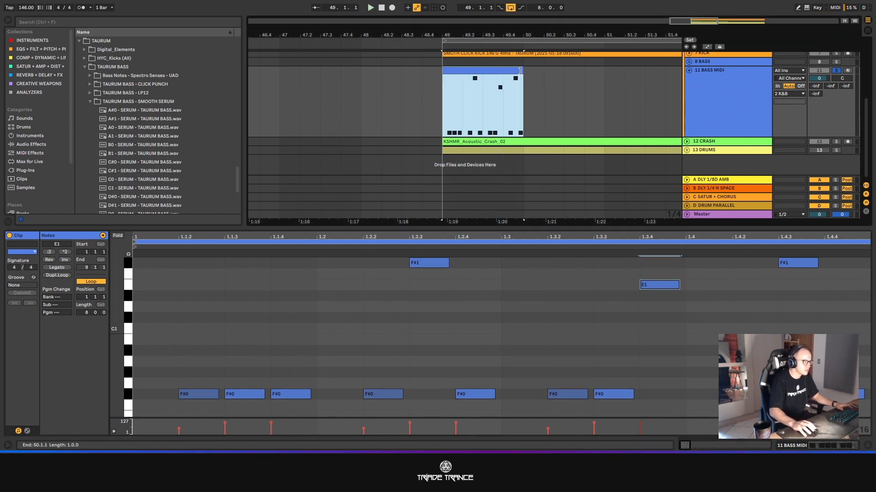
pyautogui.hotkey('ctrl', 'j')
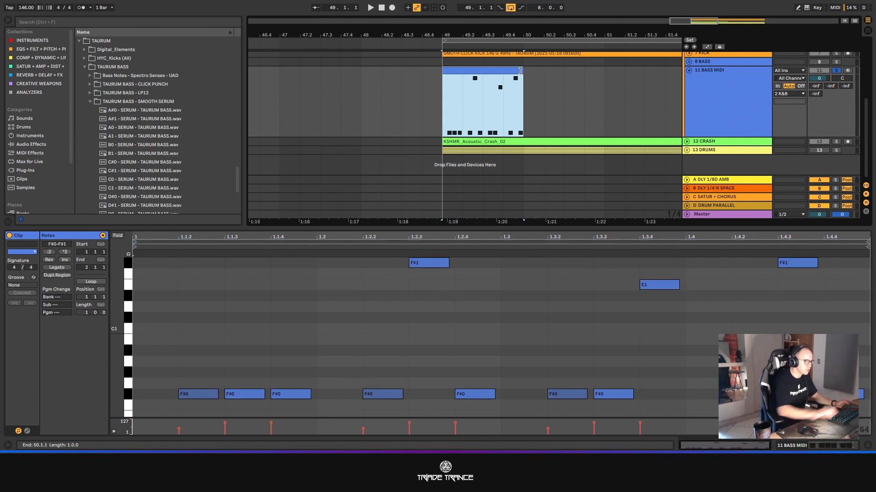
pyautogui.click(98, 280)
pyautogui.moveTo(696, 21); pyautogui.dragTo(697, 5)
pyautogui.moveTo(471, 69); pyautogui.dragTo(650, 77)
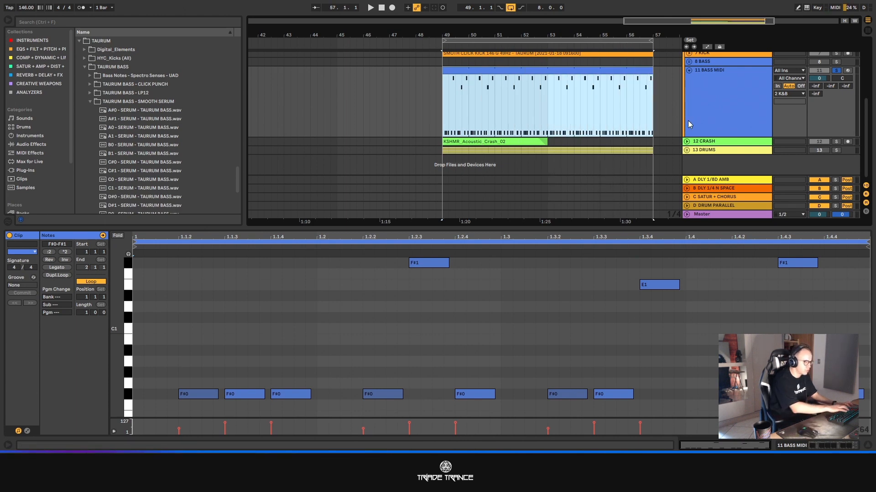
pyautogui.hotkey('ctrl', 'j')
# - Raise the E1 notes at 4.3.4 and 8.3.4 by an octave to E2
pyautogui.scroll(2, 830, 320)
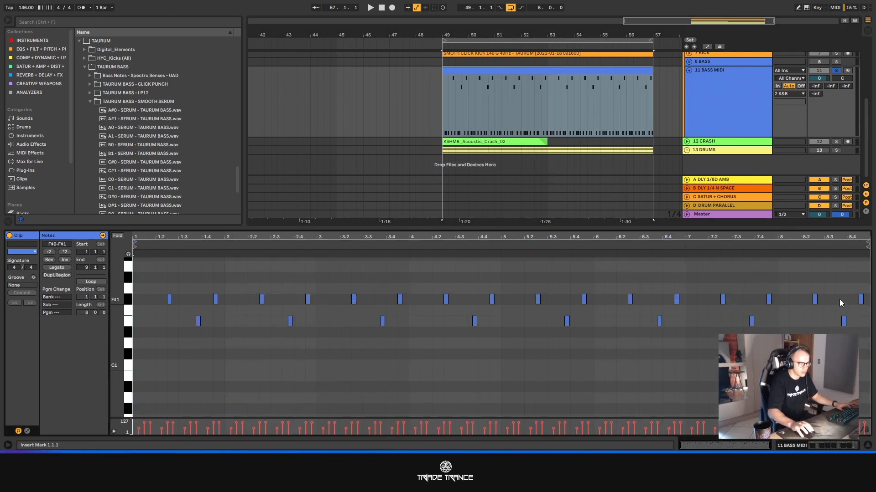
pyautogui.click(843, 321)
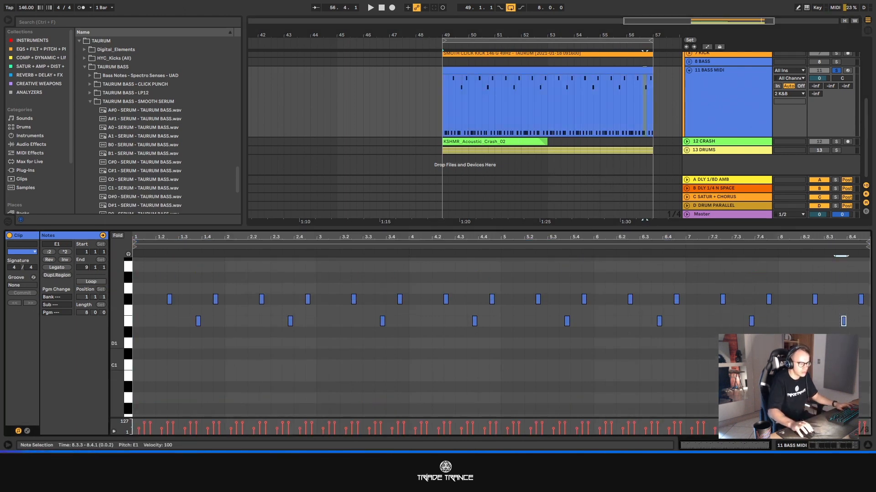
pyautogui.keyDown('shift'); pyautogui.click(474, 321); pyautogui.keyUp('shift')
pyautogui.scroll(4, 645, 424)
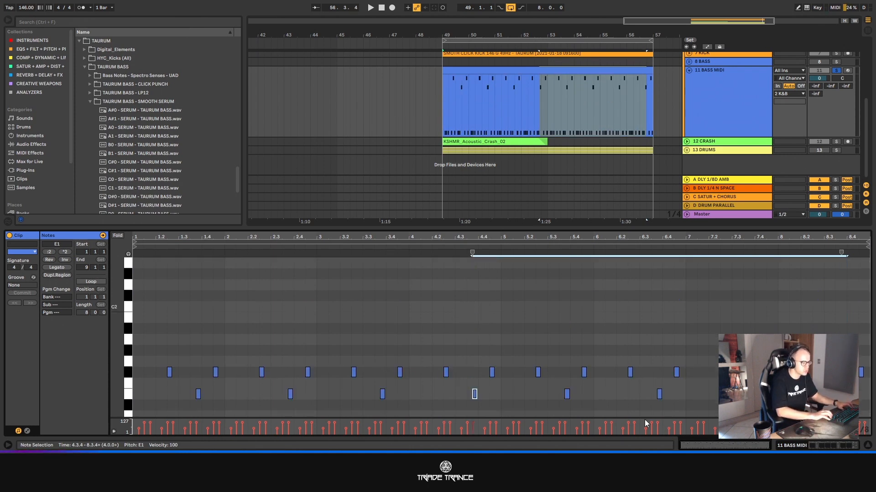
pyautogui.hotkey('shift', 'Up')
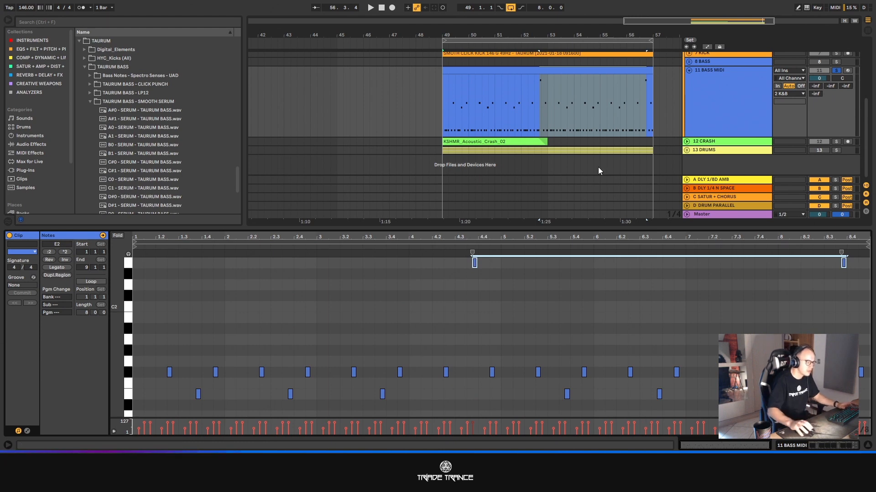
# - Shrink the note editor and play the eight-bar bass clip past its varied note in bar 52
pyautogui.click(554, 70)
pyautogui.moveTo(616, 228); pyautogui.dragTo(620, 347)
pyautogui.press('space')
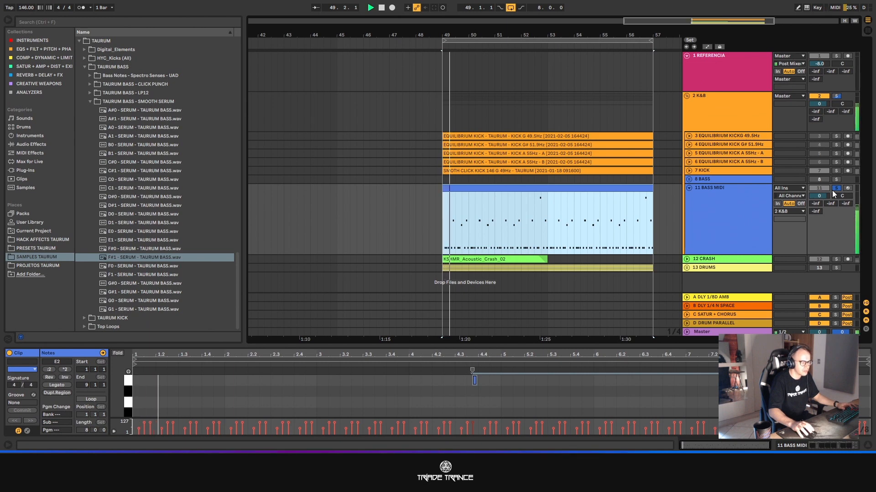
pyautogui.click(522, 207)
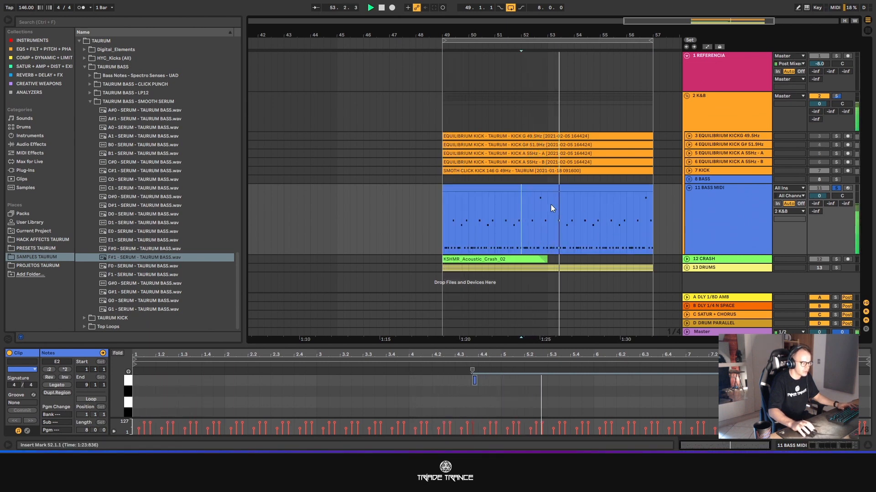
pyautogui.press('space')
# - Reopen the bass clip in the enlarged note editor and lower the notes at 4.3.4 and 8.3.4 to E0
pyautogui.doubleClick(552, 189)
pyautogui.moveTo(512, 347); pyautogui.dragTo(511, 134)
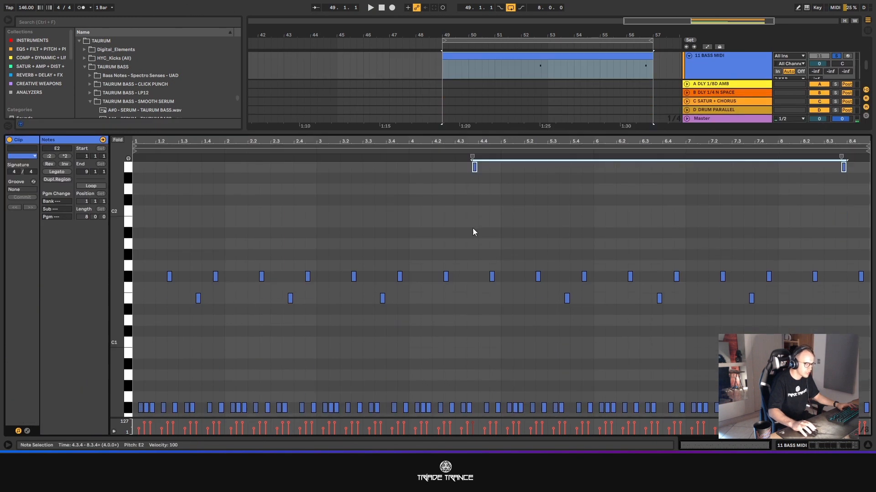
pyautogui.scroll(2, 472, 228)
pyautogui.moveTo(422, 174); pyautogui.dragTo(871, 241)
pyautogui.hotkey('ctrl', 'l')
pyautogui.hotkey('shift', 'Down')
pyautogui.hotkey('shift', 'Down')
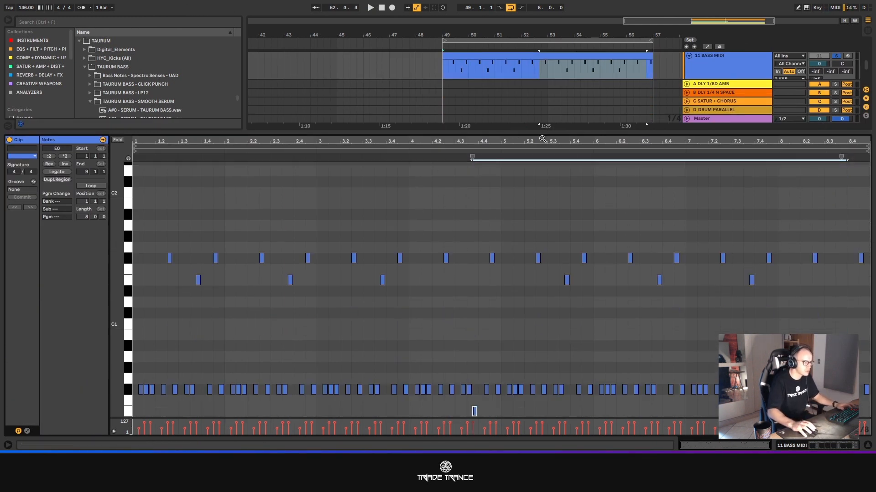
# - Play the bass variation from bar 52 and collapse the note editor
pyautogui.press('space')
pyautogui.click(527, 75)
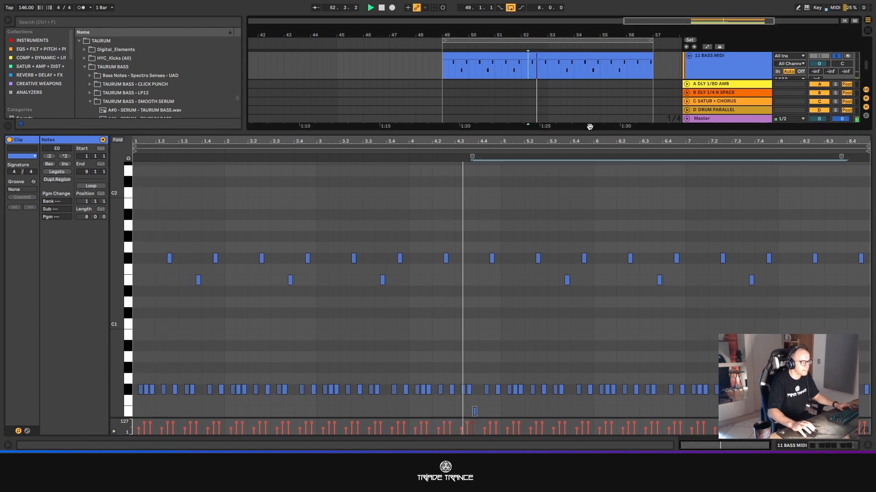
pyautogui.moveTo(524, 132); pyautogui.dragTo(525, 424)
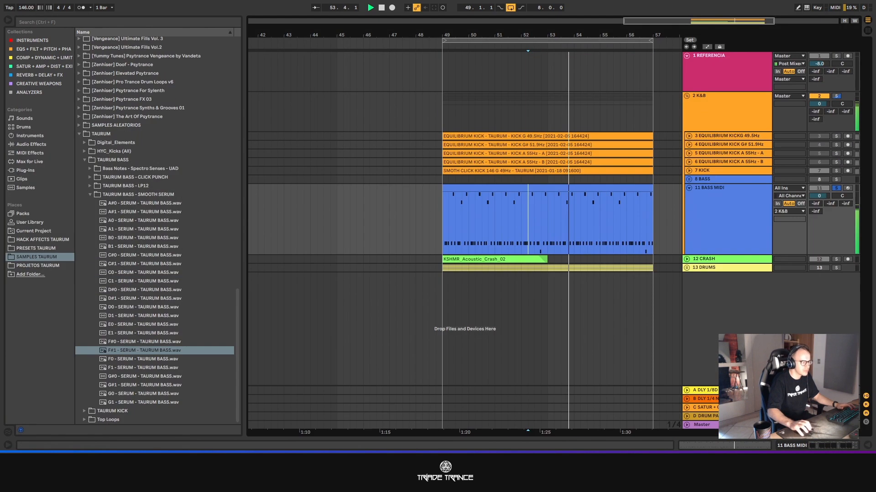
# - Stop playback and take the BASS MIDI track out of solo
pyautogui.press('space')
pyautogui.click(614, 187)
pyautogui.click(838, 188)
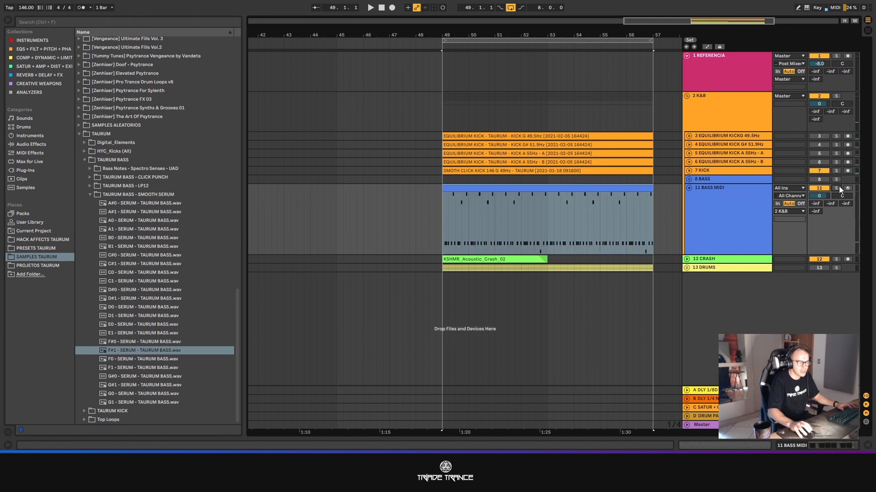
# - Unfold the five kick tracks, fold the four EQUILIBRIUM KICK tracks back and leave only KICK expanded
pyautogui.moveTo(721, 136); pyautogui.dragTo(721, 193)
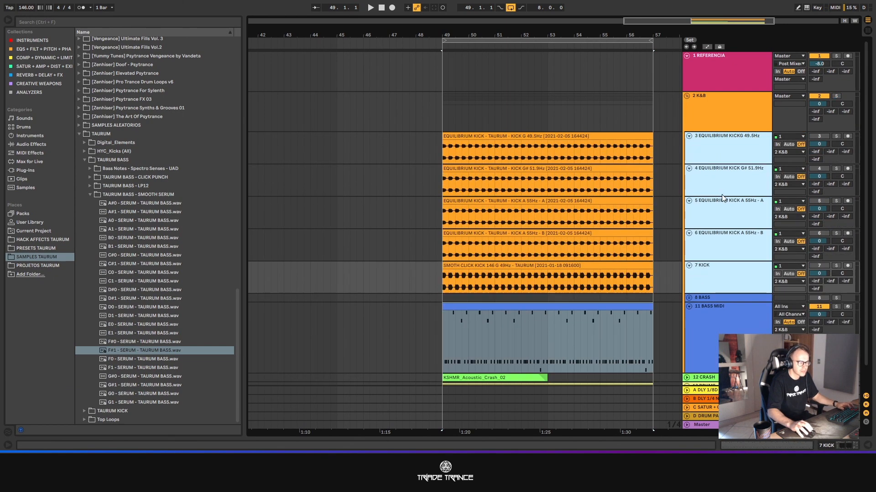
pyautogui.click(701, 147)
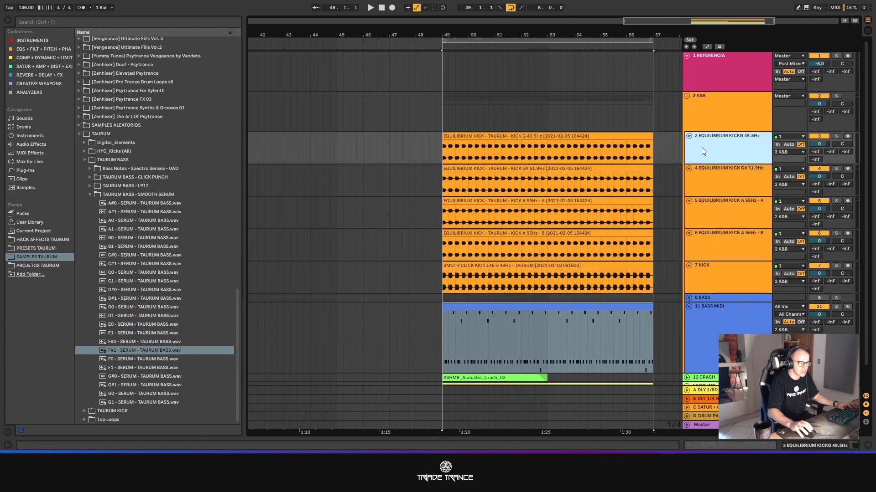
pyautogui.keyDown('shift'); pyautogui.click(723, 235); pyautogui.keyUp('shift')
pyautogui.moveTo(725, 229); pyautogui.dragTo(705, 140)
pyautogui.click(512, 212)
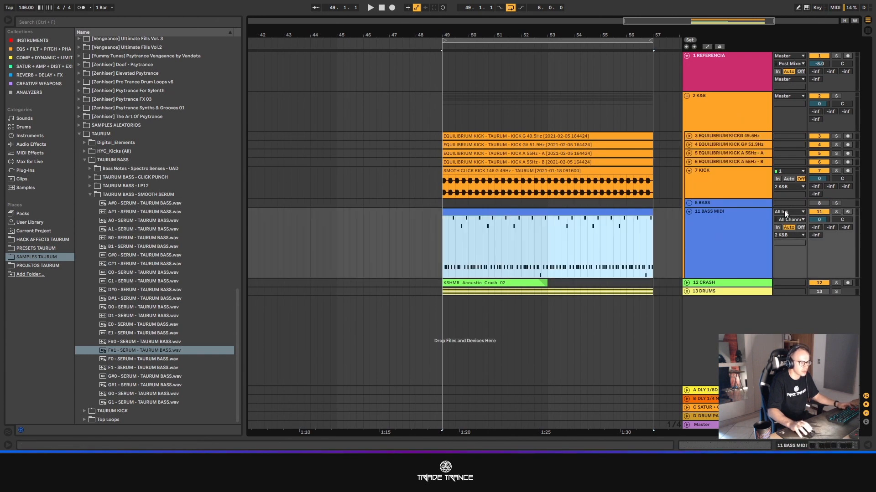
# - Deactivate the four EQUILIBRIUM KICK tracks and play the bass variation with only the KICK track
pyautogui.press('space')
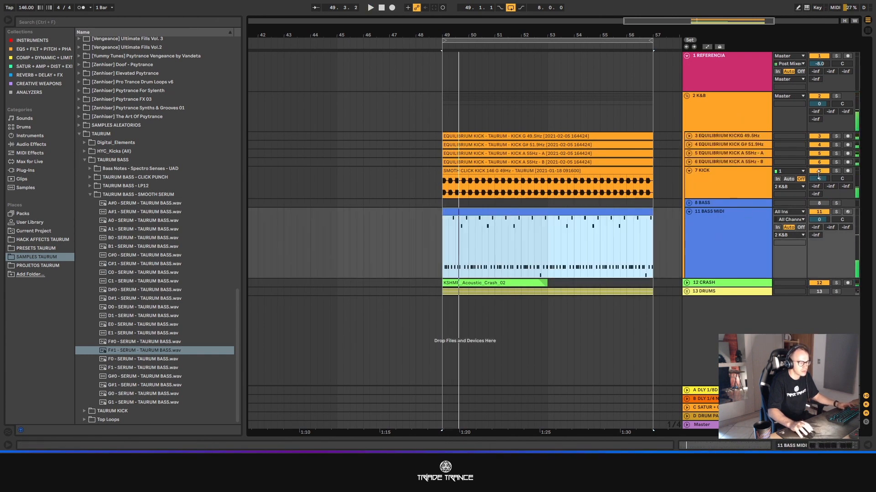
pyautogui.click(819, 163)
pyautogui.click(822, 137)
pyautogui.click(820, 146)
pyautogui.click(820, 154)
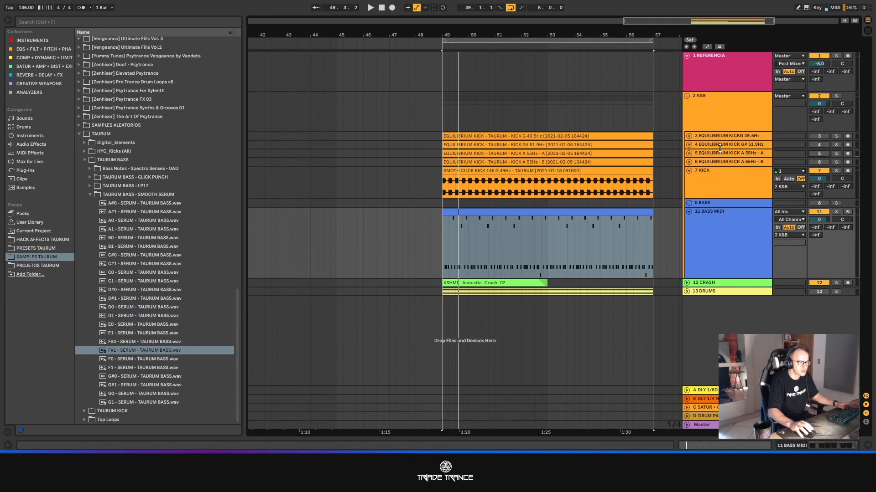
pyautogui.click(705, 117)
pyautogui.press('space')
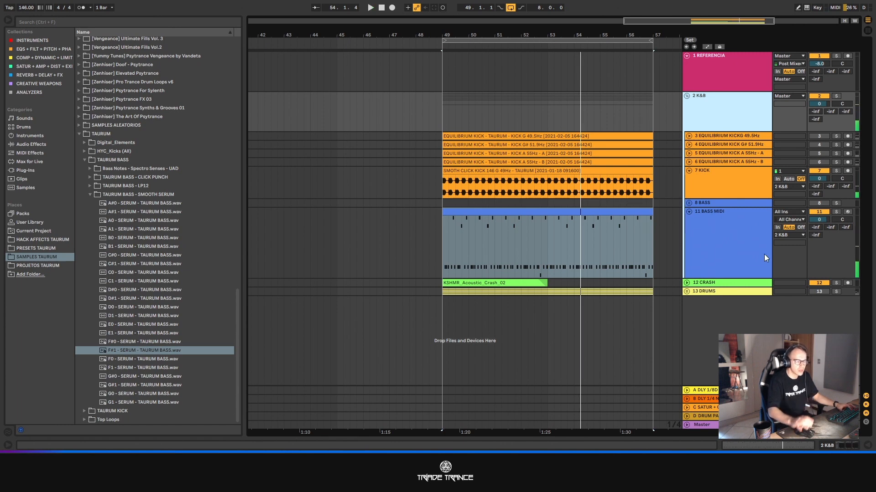
# - Audition the bass against the EQUILIBRIUM G 49.5Hz and A 55Hz - A kicks in turn, then switch back to the KICK track
pyautogui.click(818, 170)
pyautogui.press('space')
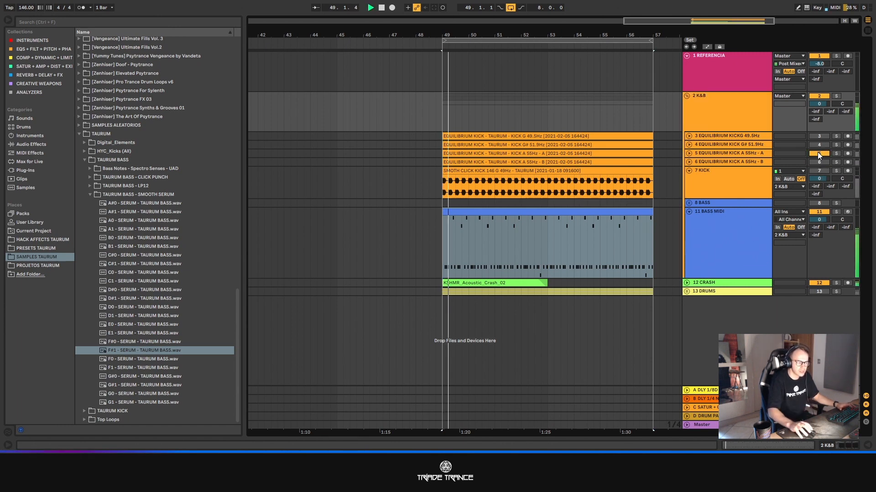
pyautogui.click(815, 154)
pyautogui.click(815, 153)
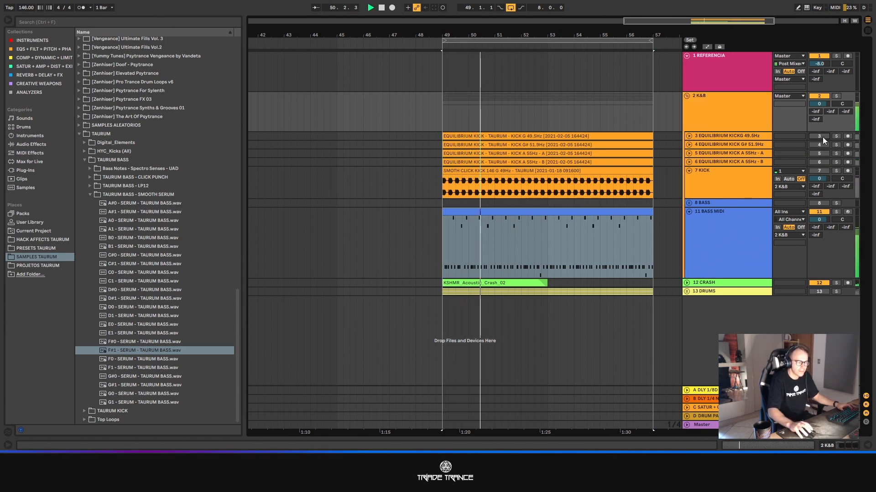
pyautogui.click(818, 137)
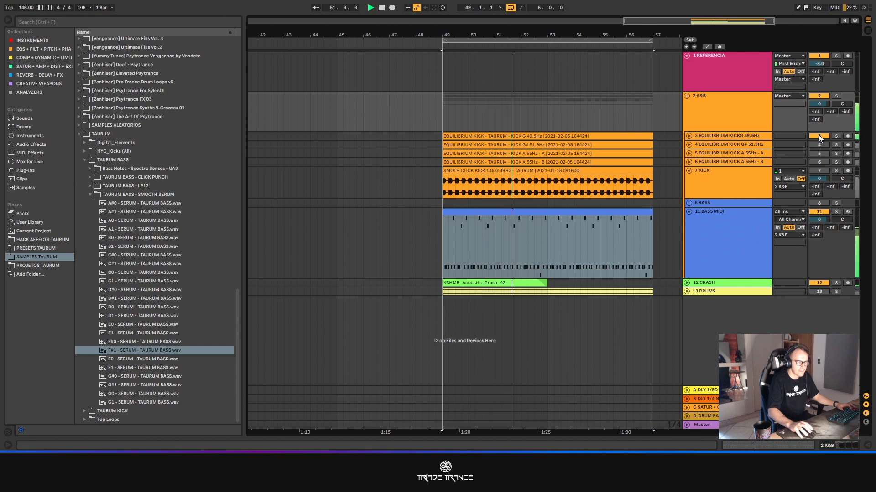
pyautogui.click(818, 136)
pyautogui.click(819, 153)
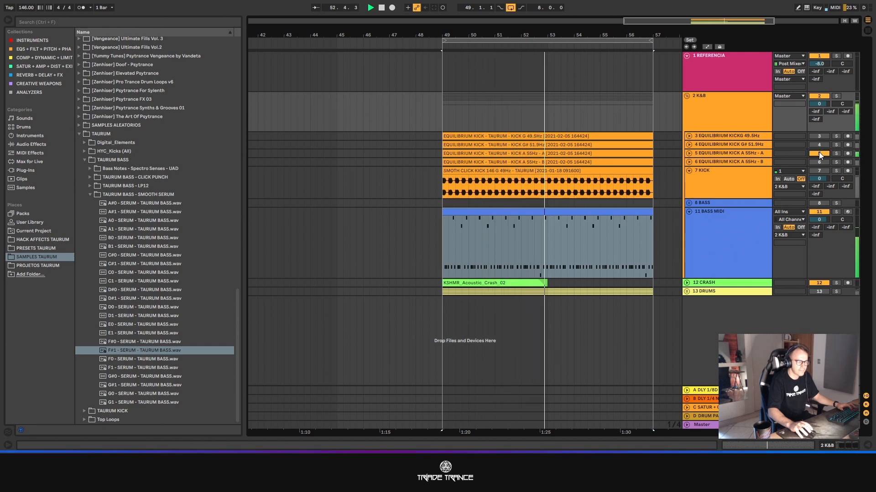
pyautogui.click(819, 153)
pyautogui.click(819, 171)
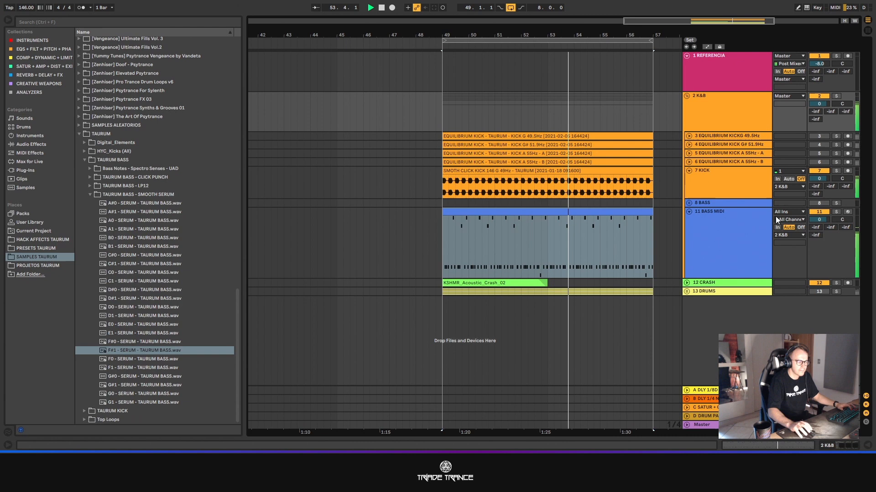
# - Reopen the bass clip in the enlarged note editor, move the notes at 4.3.4 and 8.3.4 to D1, and collapse the editor
pyautogui.doubleClick(597, 212)
pyautogui.moveTo(526, 346); pyautogui.dragTo(525, 128)
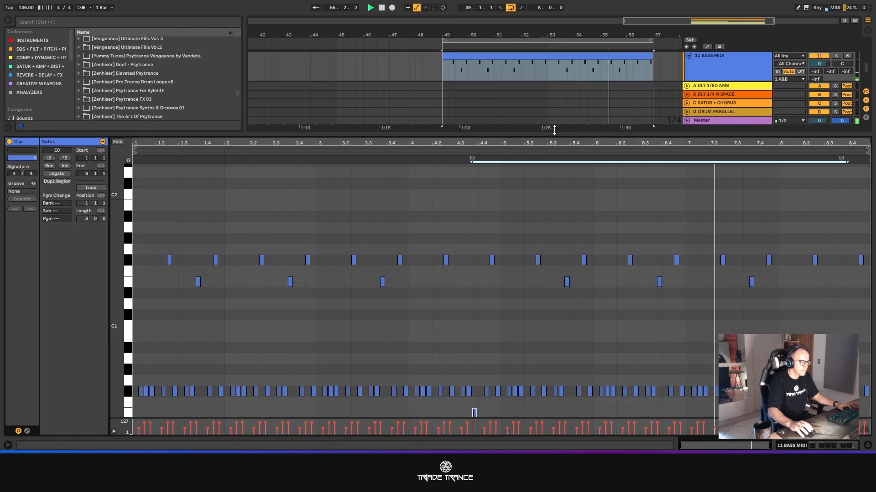
pyautogui.hotkey('shift', 'Up')
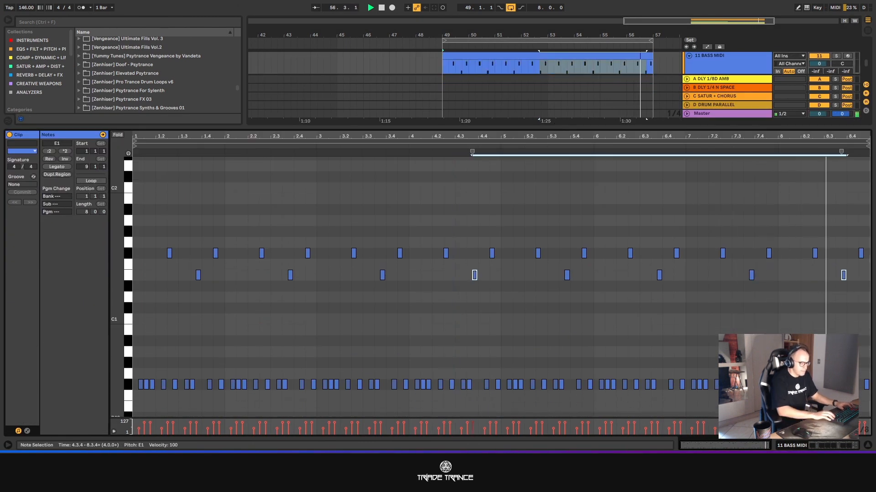
pyautogui.press('Down')
pyautogui.press('Down')
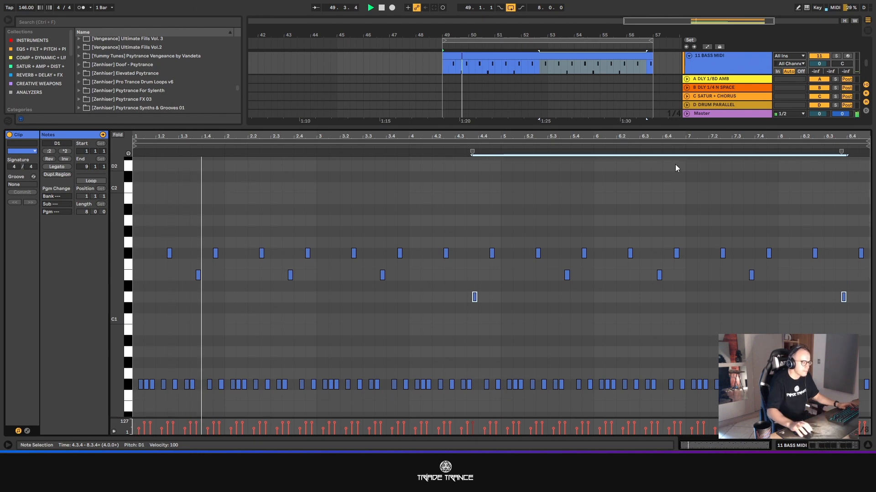
pyautogui.moveTo(657, 129); pyautogui.dragTo(623, 433)
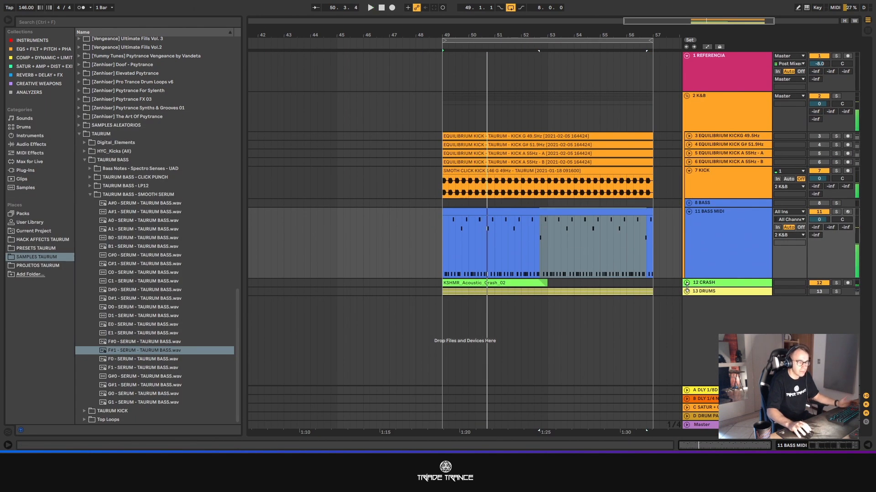
pyautogui.click(702, 260)
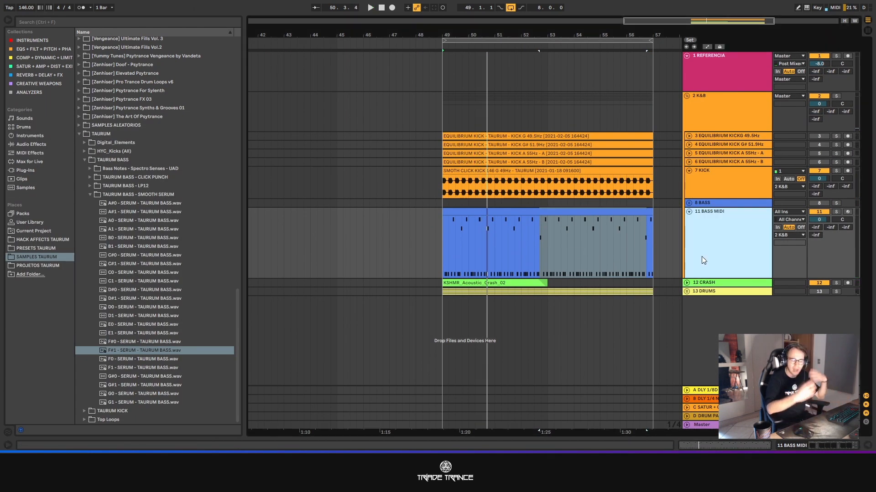
# - Unfold the BASS group and expand its BASS 1 and BASS 2 3 audio tracks
pyautogui.click(687, 202)
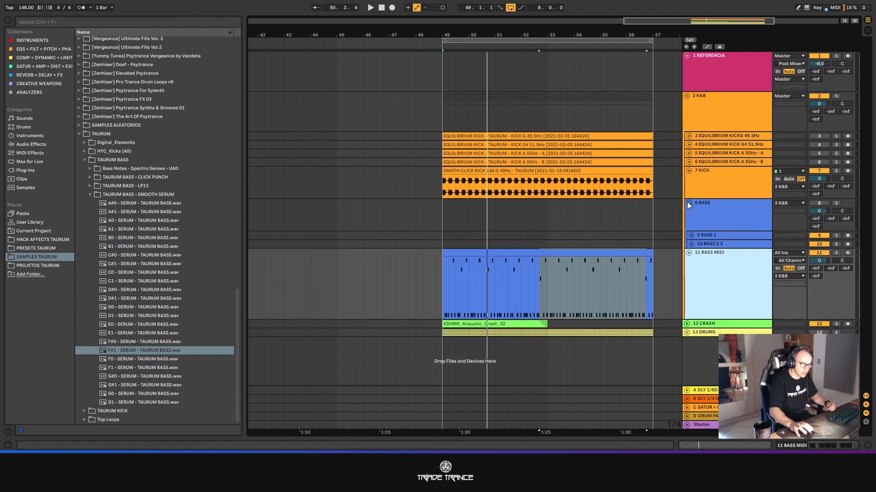
pyautogui.click(699, 234)
pyautogui.keyDown('shift'); pyautogui.click(700, 241); pyautogui.keyUp('shift')
pyautogui.click(691, 235)
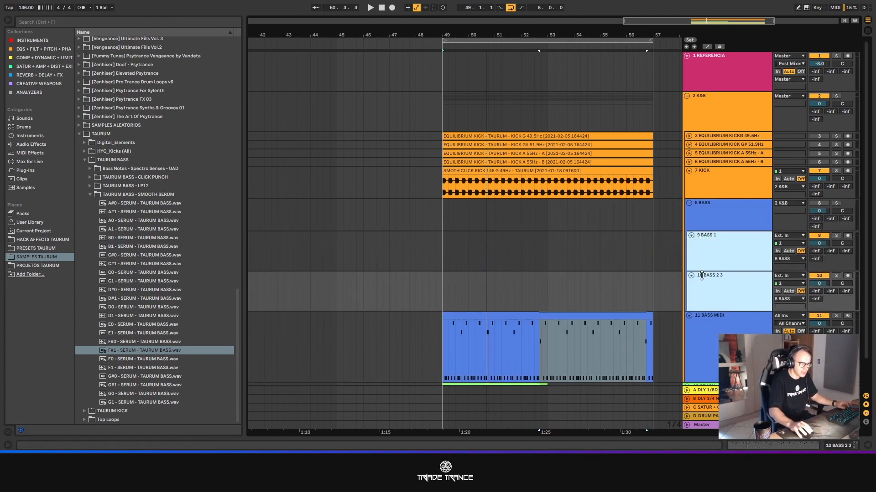
# - Place the insert marker at 49.1.1 on BASS 1 and set the arrangement's fixed grid to 1/16
pyautogui.press('z')
pyautogui.rightClick(434, 248)
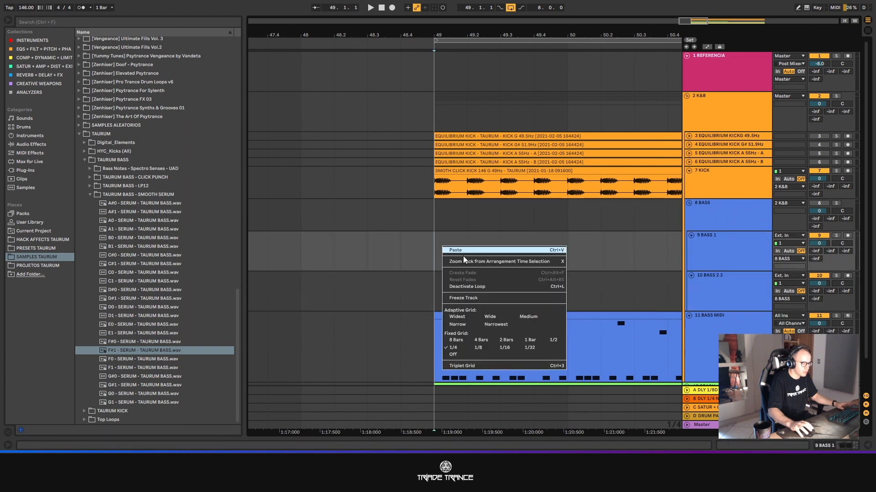
pyautogui.click(504, 348)
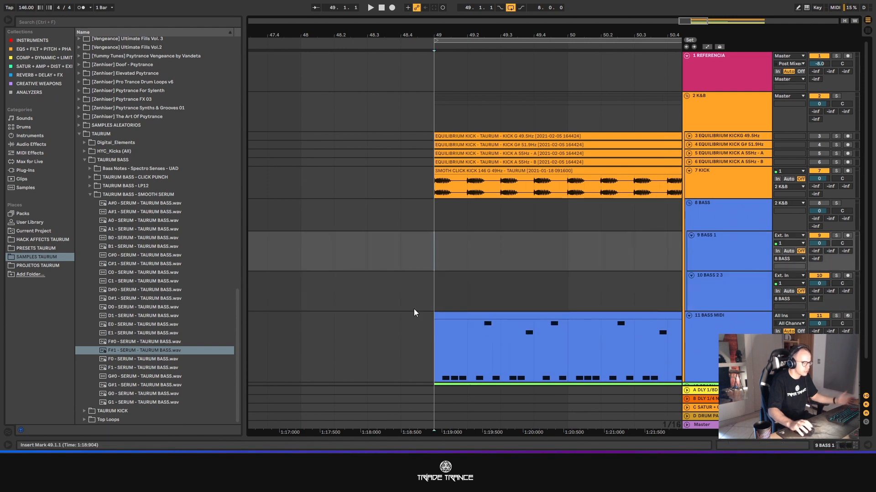
pyautogui.scroll(-1, 529, 328)
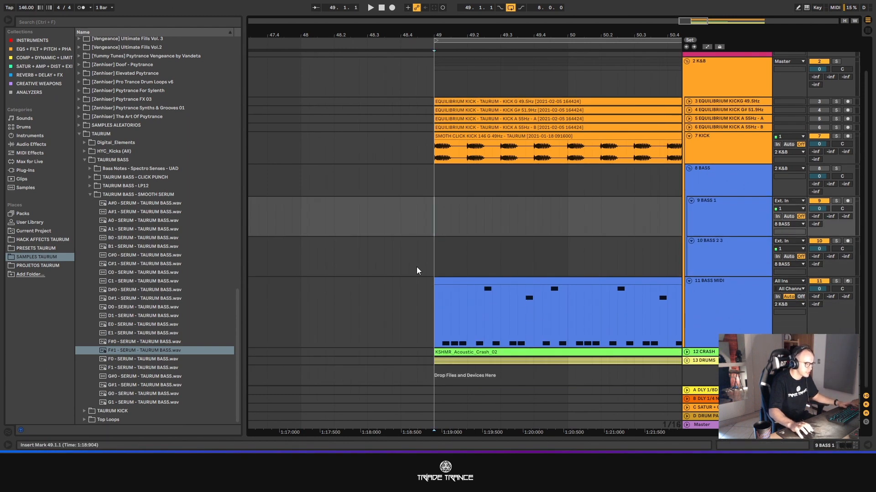
pyautogui.doubleClick(478, 283)
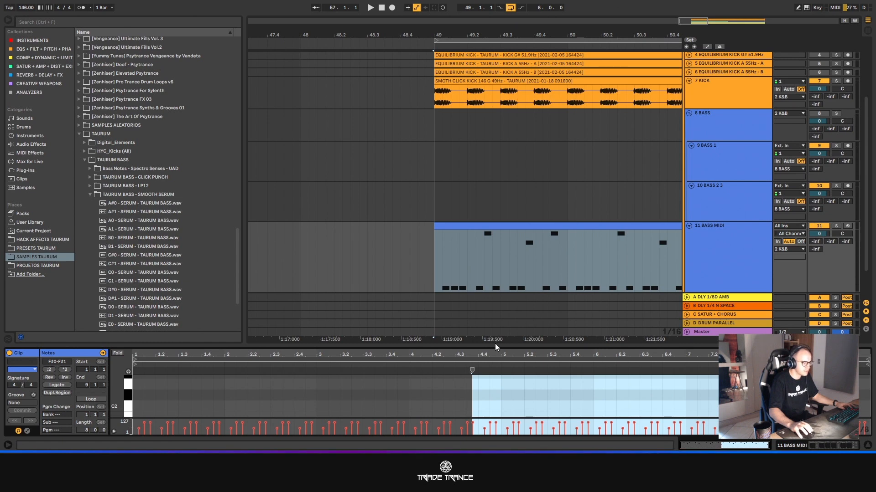
pyautogui.moveTo(496, 347)
pyautogui.mouseDown()
pyautogui.moveTo(431, 234)
pyautogui.moveTo(430, 434)
pyautogui.mouseUp()
# - Place the F#0 - SERUM - TAURUM BASS sample on BASS 1 at 49.1.2 and trim it to a sixteenth note
pyautogui.click(418, 255)
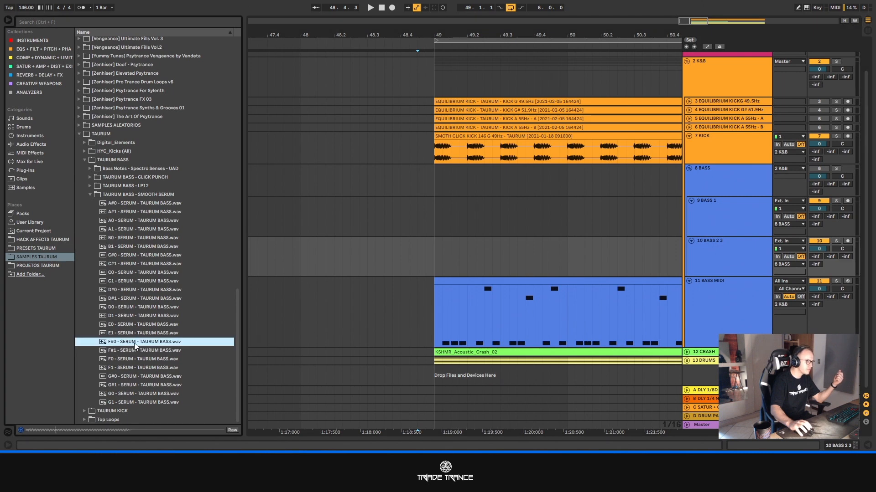
pyautogui.moveTo(132, 343); pyautogui.dragTo(444, 231)
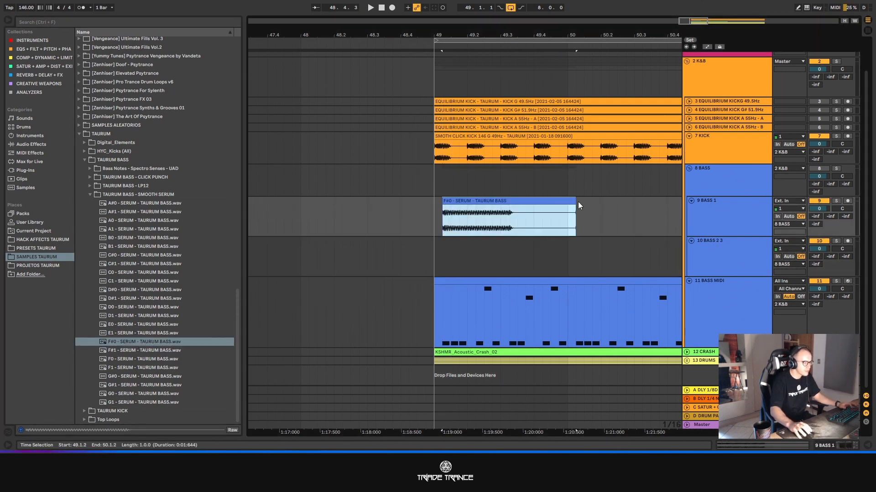
pyautogui.moveTo(579, 206); pyautogui.dragTo(439, 206)
# - Trim the F#0 clip on BASS 1 to end slightly before 49.1.3 and shorten its fade-out
pyautogui.scroll(4, 449, 203)
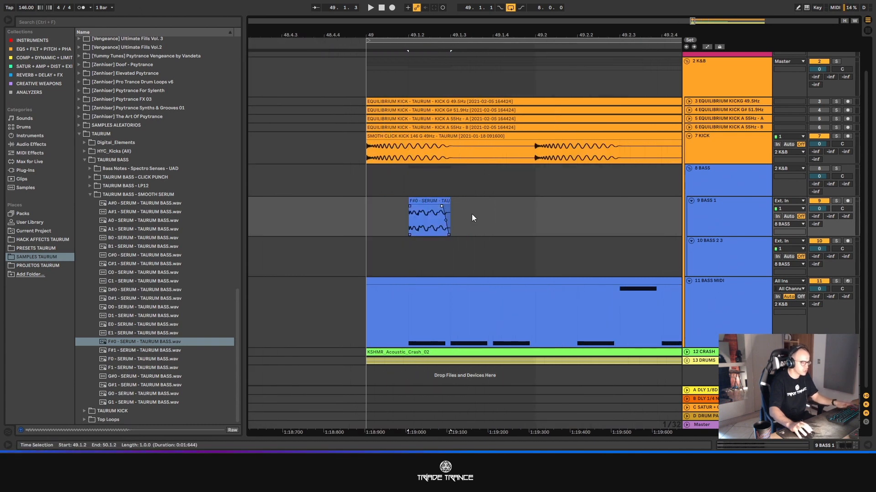
pyautogui.scroll(3, 438, 223)
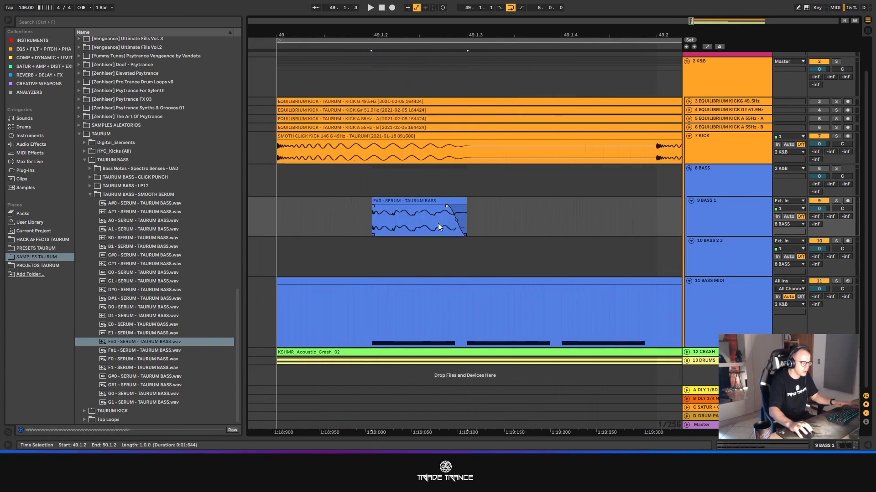
pyautogui.click(462, 203)
pyautogui.click(444, 207)
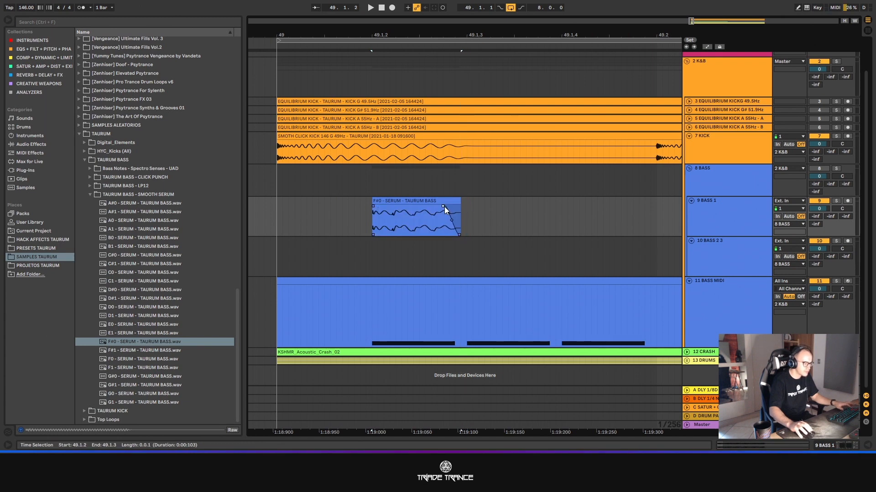
pyautogui.click(502, 226)
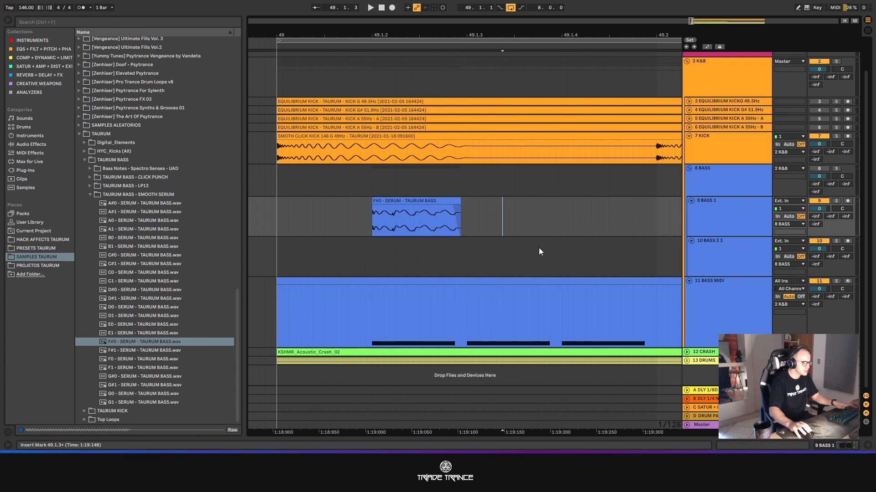
# - Copy the F#0 clip onto BASS 2 3 at 49.1.3 and 49.1.4, and set the BASS 1 volume to -8.0
pyautogui.scroll(-3, 525, 231)
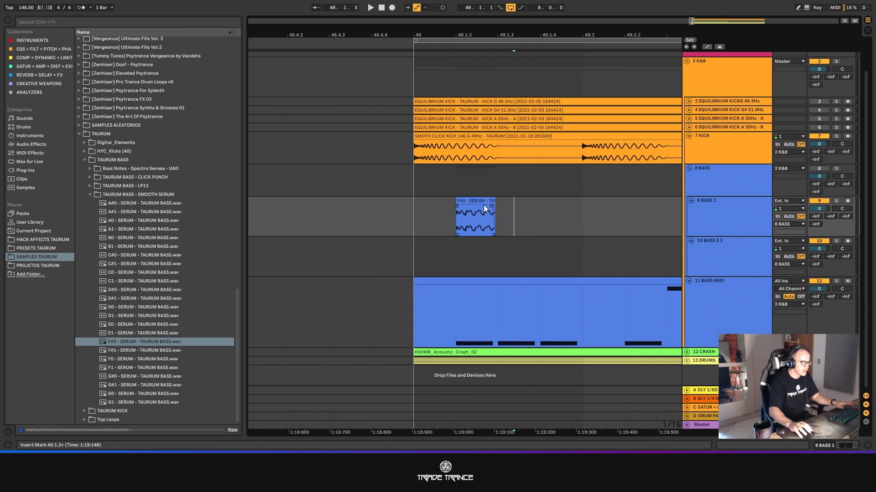
pyautogui.click(474, 202)
pyautogui.moveTo(474, 202); pyautogui.dragTo(552, 244)
pyautogui.moveTo(438, 212); pyautogui.dragTo(581, 215)
pyautogui.click(822, 209)
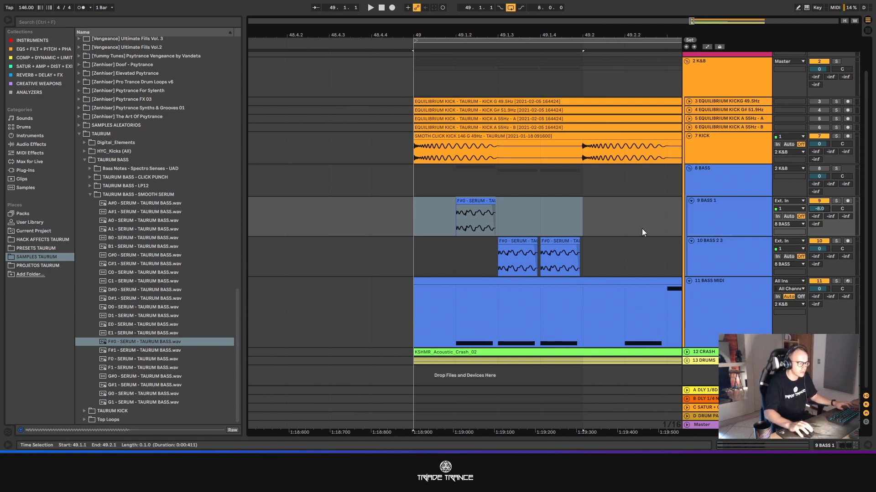
# - Duplicate the first beat of both bass tracks to 49.2.1 and delete the BASS 2 3 clip at 49.2.3
pyautogui.scroll(-3, 642, 228)
pyautogui.moveTo(625, 253); pyautogui.dragTo(545, 218)
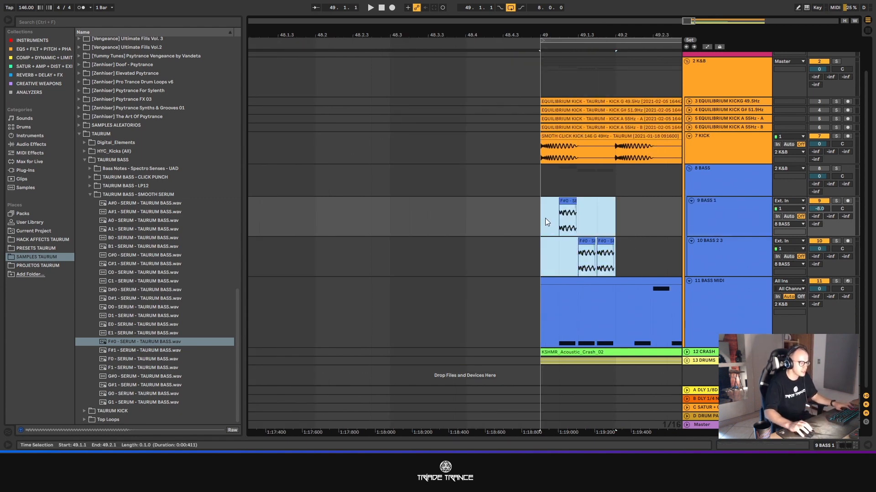
pyautogui.hotkey('ctrl', 'd')
pyautogui.click(566, 241)
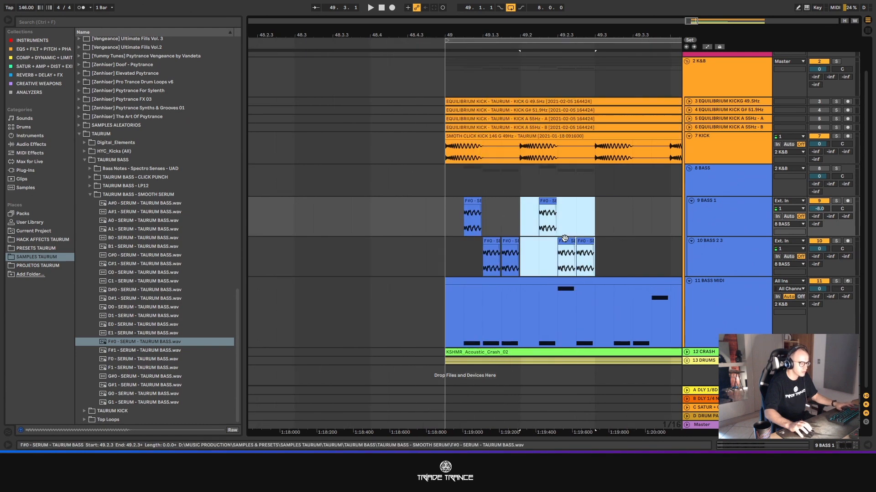
pyautogui.press('Delete')
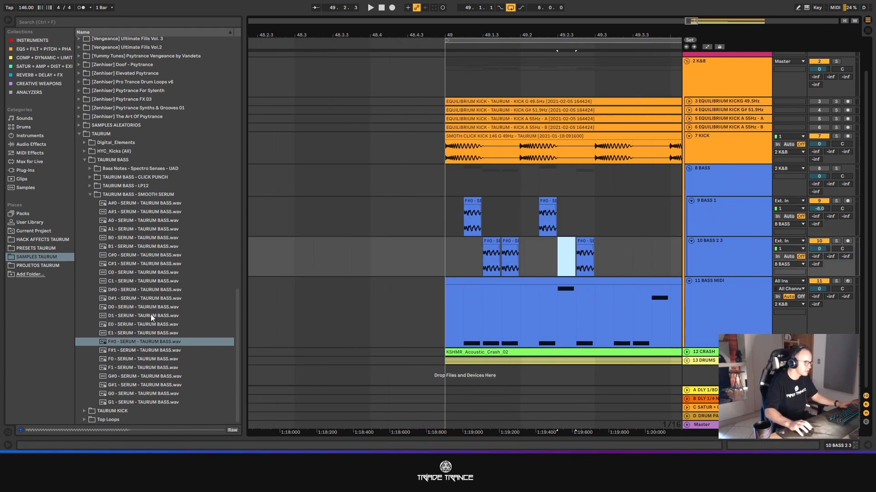
# - Place the F#1 - SERUM - TAURUM BASS sample on BASS 1 at 49.2.3 and trim it to a sixteenth note
pyautogui.moveTo(120, 353); pyautogui.dragTo(602, 217)
pyautogui.press('Delete')
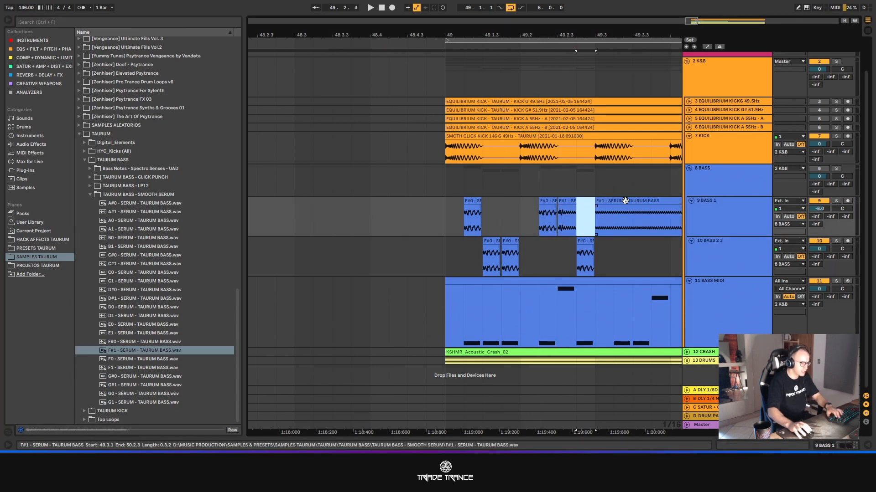
pyautogui.click(623, 201)
pyautogui.press('Delete')
# - Using a fine 1/256 grid, trim the F#1 clip to end slightly before 49.2.4 and move it onto BASS 2 3 at 49.2.3
pyautogui.scroll(5, 581, 210)
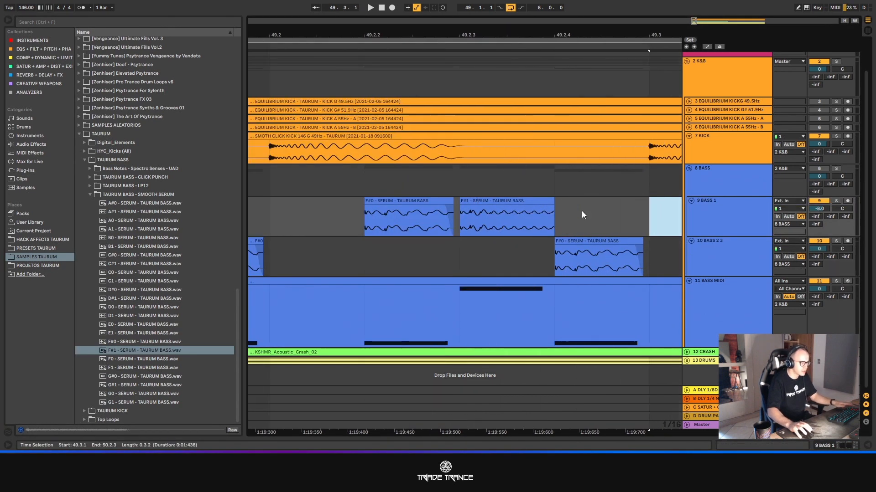
pyautogui.hotkey('ctrl', '1')
pyautogui.hotkey('ctrl', '1')
pyautogui.hotkey('ctrl', '1')
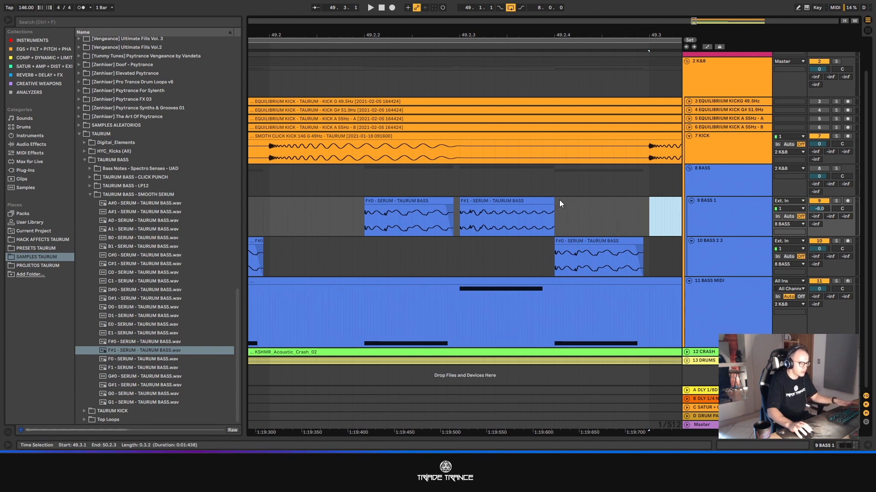
pyautogui.hotkey('ctrl', '2')
pyautogui.moveTo(553, 201); pyautogui.dragTo(511, 241)
pyautogui.scroll(-6, 531, 221)
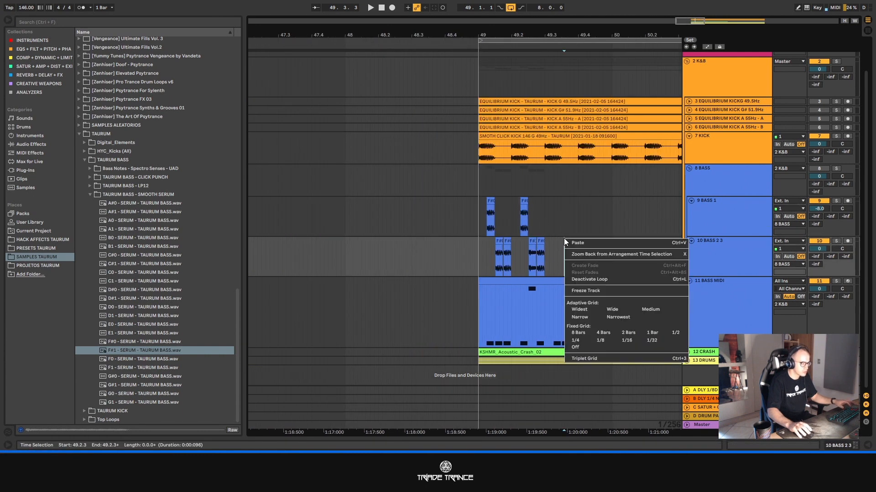
# - Set the fixed grid to 1/2 and duplicate the first two beats of both bass tracks to 49.3.1
pyautogui.rightClick(564, 239)
pyautogui.click(651, 340)
pyautogui.rightClick(605, 258)
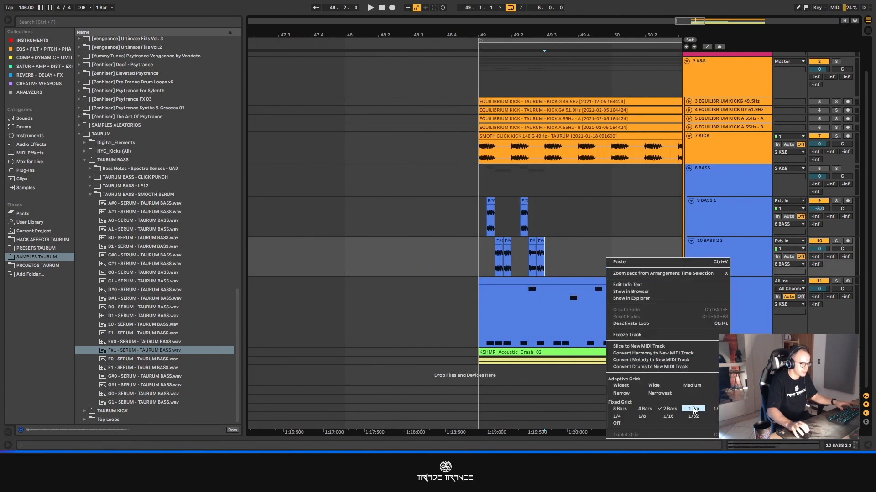
pyautogui.click(715, 410)
pyautogui.moveTo(547, 255); pyautogui.dragTo(475, 223)
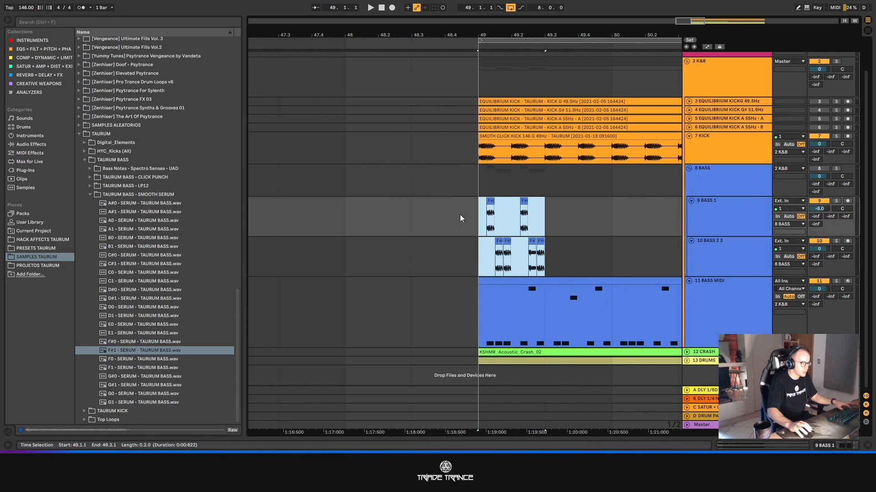
pyautogui.hotkey('ctrl', 'd')
# - Repeat bar 49 of BASS 1 and BASS 2 3 up to 57.1.1 and consolidate the eight bars on each track
pyautogui.moveTo(616, 251); pyautogui.dragTo(479, 217)
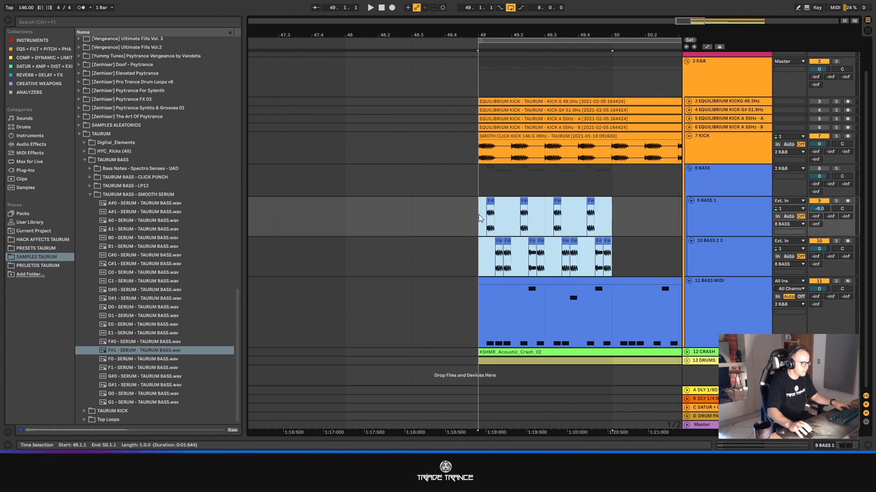
pyautogui.hotkey('ctrl', 'd')
pyautogui.hotkey('ctrl', 'd')
pyautogui.hotkey('ctrl', 'd')
pyautogui.hotkey('ctrl', 'd')
pyautogui.hotkey('ctrl', 'd')
pyautogui.hotkey('ctrl', 'd')
pyautogui.hotkey('ctrl', 'd')
pyautogui.press('-')
pyautogui.press('-')
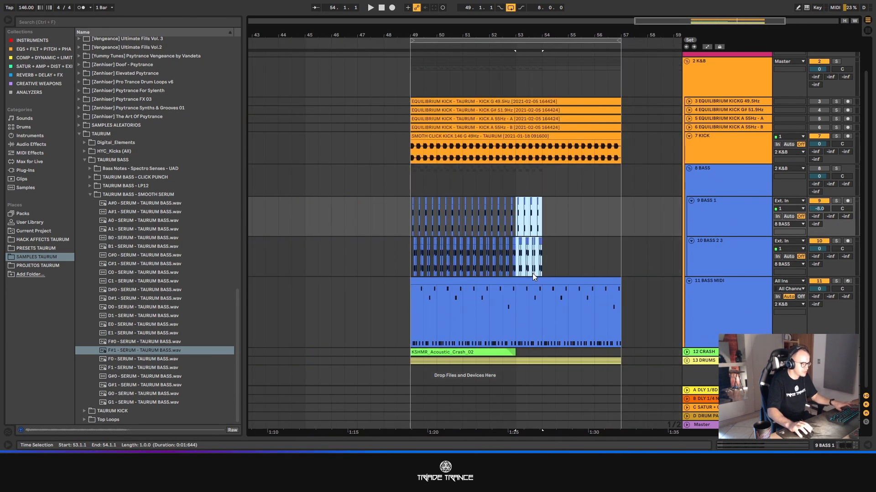
pyautogui.keyDown('shift'); pyautogui.click(408, 204); pyautogui.keyUp('shift')
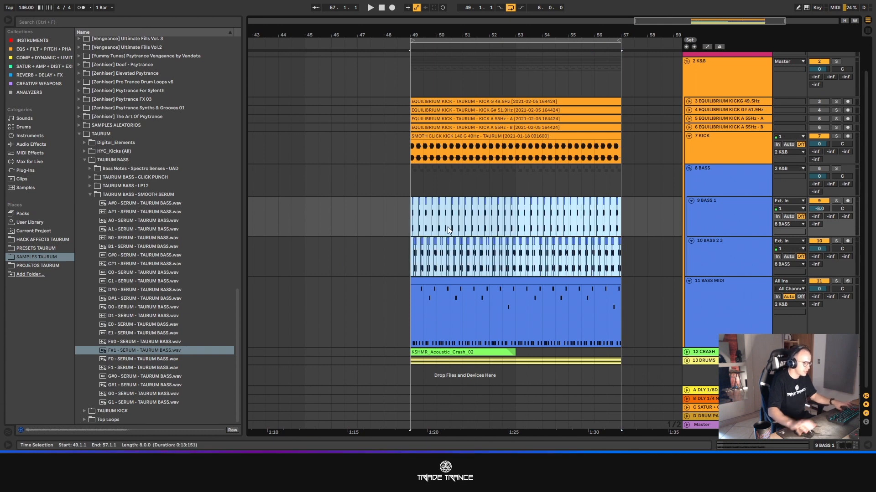
pyautogui.hotkey('ctrl', 'j')
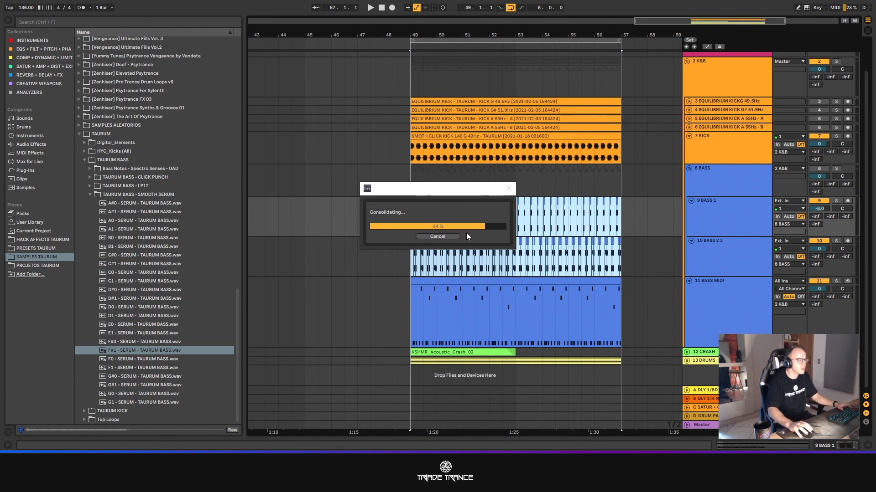
# - Duplicate bars 49 to 57 of all tracks from KICK through DRUMS to 57.1.1
pyautogui.click(598, 282)
pyautogui.keyDown('shift'); pyautogui.click(481, 152); pyautogui.keyUp('shift')
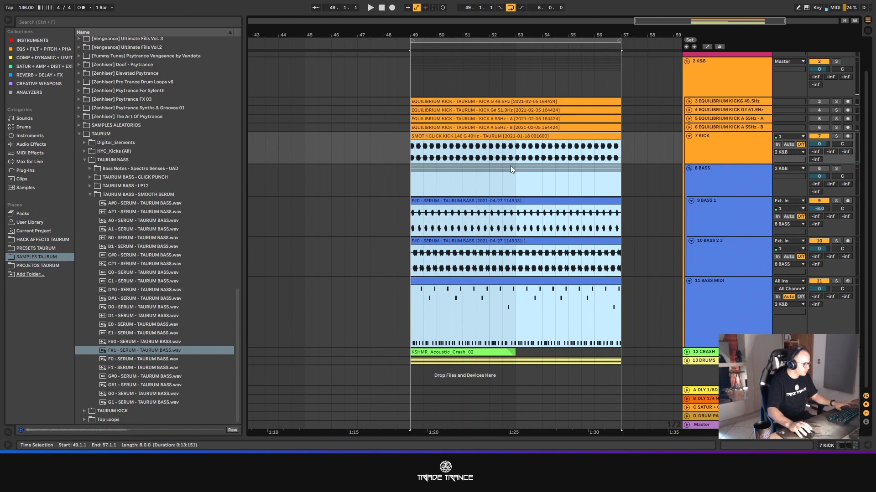
pyautogui.keyDown('shift'); pyautogui.click(619, 362); pyautogui.keyUp('shift')
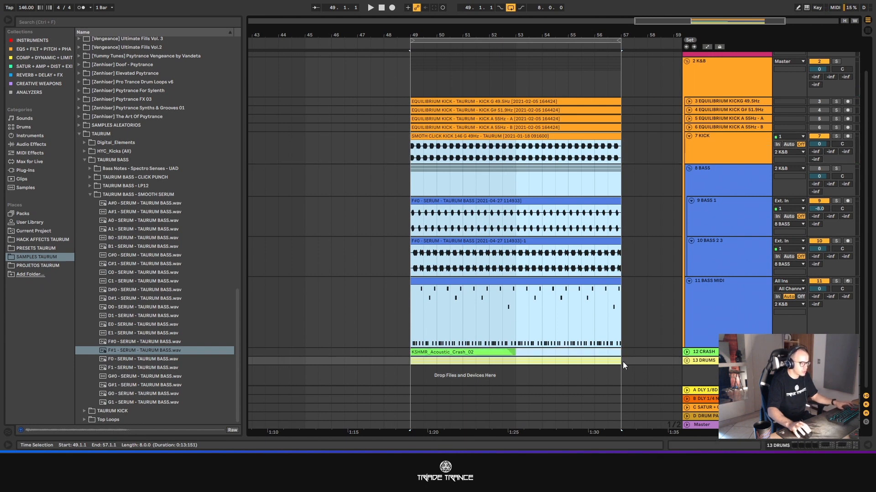
pyautogui.hotkey('ctrl', 'd')
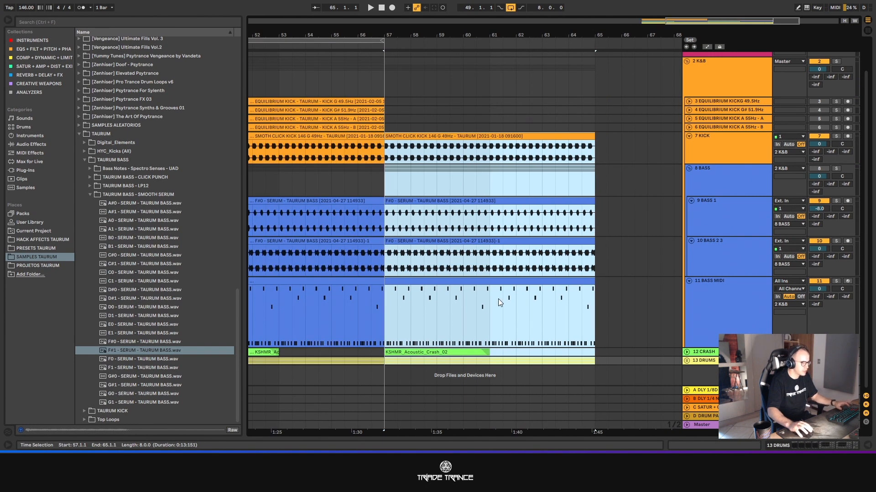
# - Delete the BASS MIDI clip at 49.1.1 and check the notes of the clip at 57.1.1 in an enlarged note editor
pyautogui.click(480, 282)
pyautogui.doubleClick(477, 281)
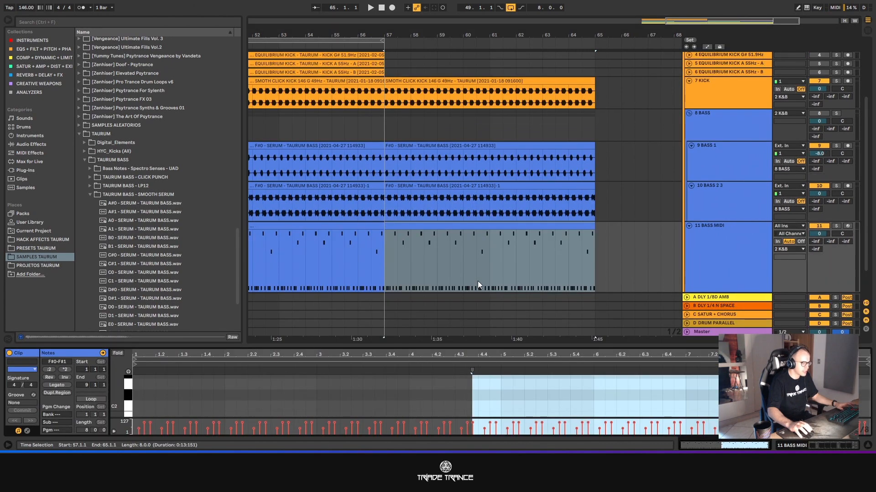
pyautogui.click(363, 228)
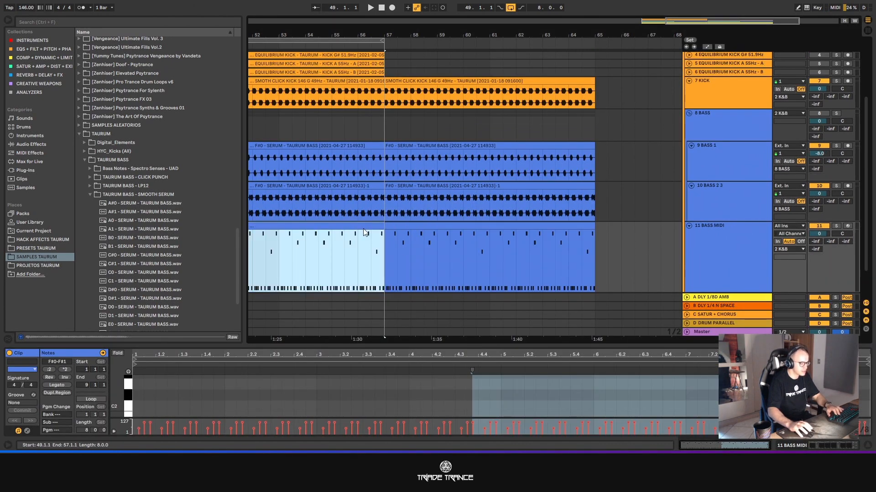
pyautogui.press('Delete')
pyautogui.click(449, 226)
pyautogui.moveTo(481, 347); pyautogui.dragTo(480, 168)
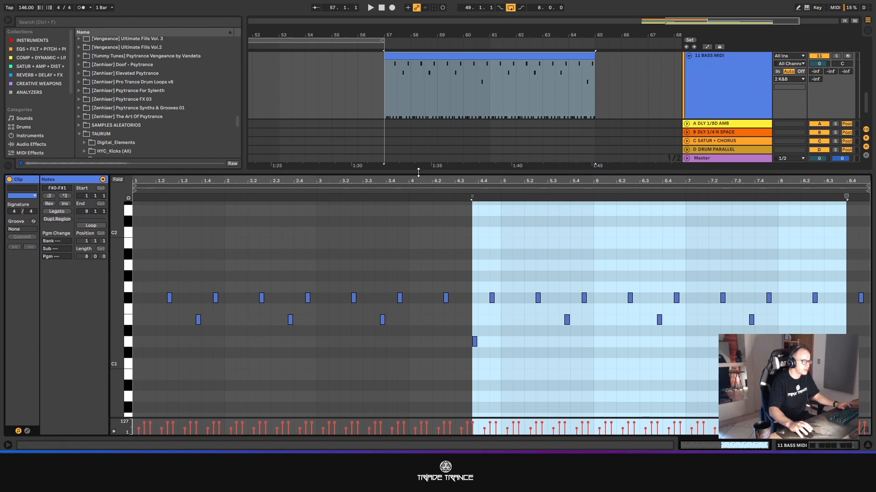
pyautogui.hotkey('ctrl', 'alt', 'l')
# - Color the BASS 2 3 clip at 57.1.1 yellow
pyautogui.click(483, 267)
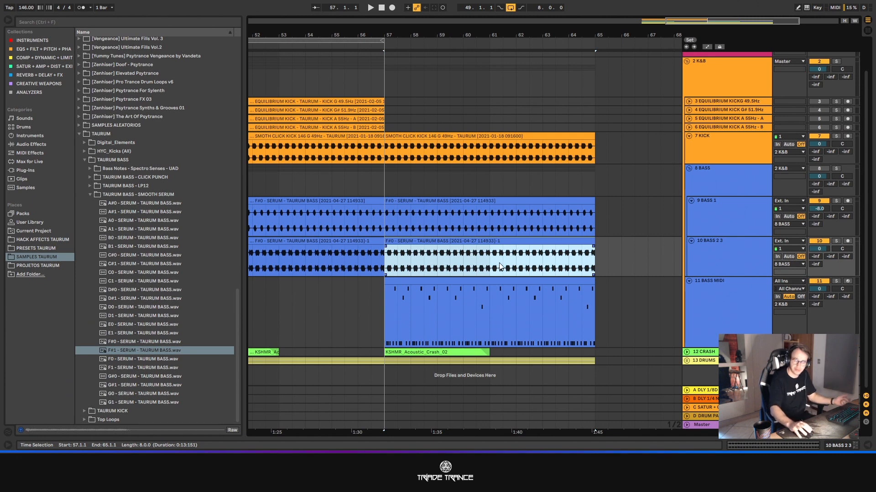
pyautogui.rightClick(469, 233)
pyautogui.click(499, 211)
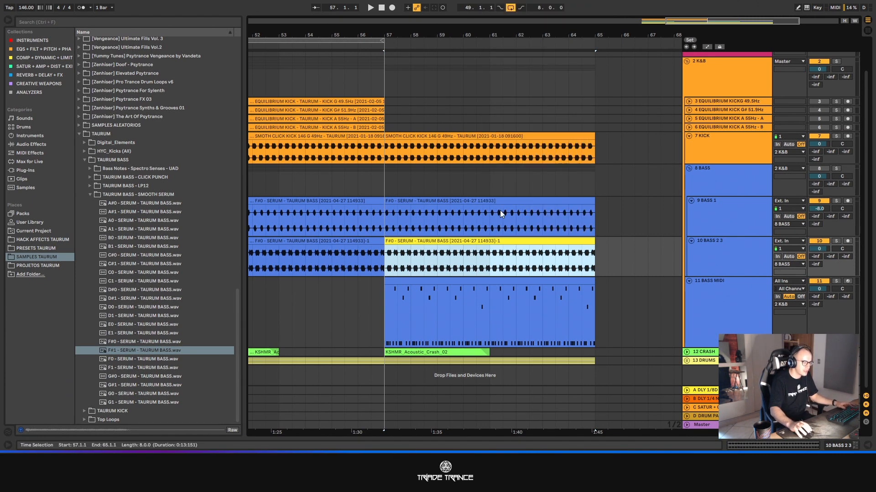
# - Duplicate bars 57 to 65 of the tracks from KICK through BASS MIDI to 65.1.1
pyautogui.click(511, 279)
pyautogui.keyDown('shift'); pyautogui.click(464, 162); pyautogui.keyUp('shift')
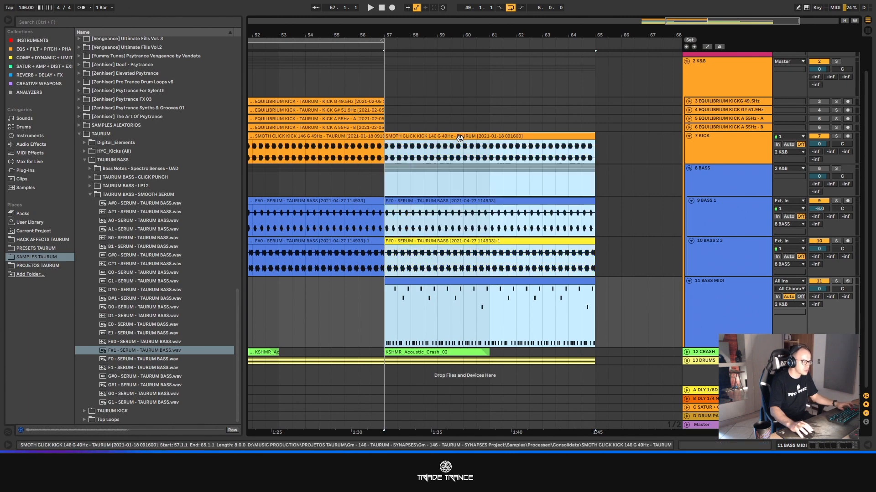
pyautogui.hotkey('ctrl', 'd')
pyautogui.scroll(-3, 625, 237)
pyautogui.scroll(3, 646, 259)
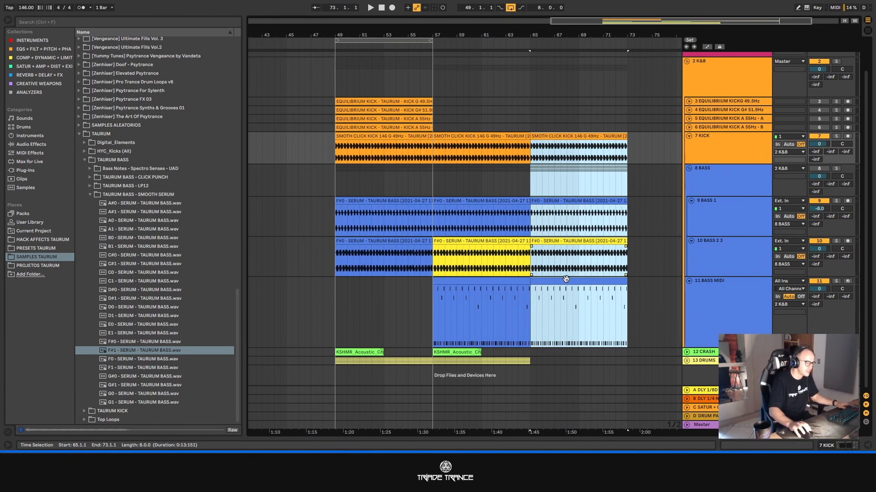
pyautogui.click(524, 282)
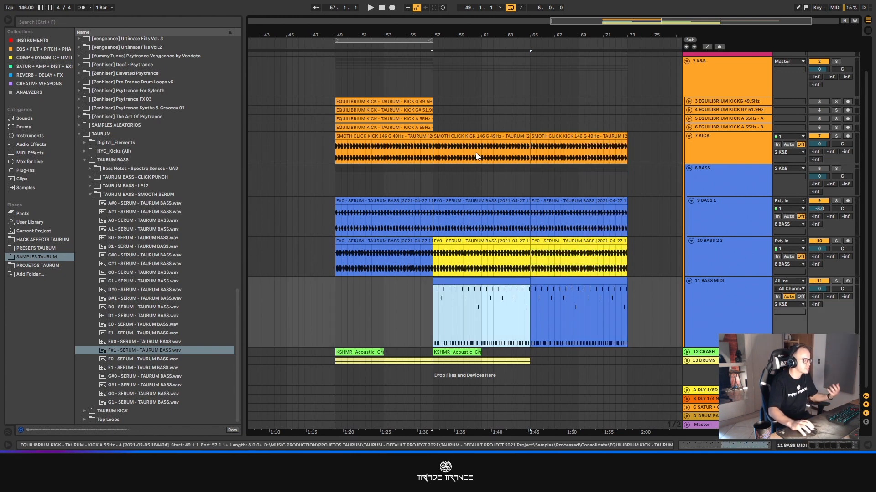
# - Unfold the DRUMS group and expand its five drum tracks to show their waveforms
pyautogui.click(687, 360)
pyautogui.scroll(-3, 606, 334)
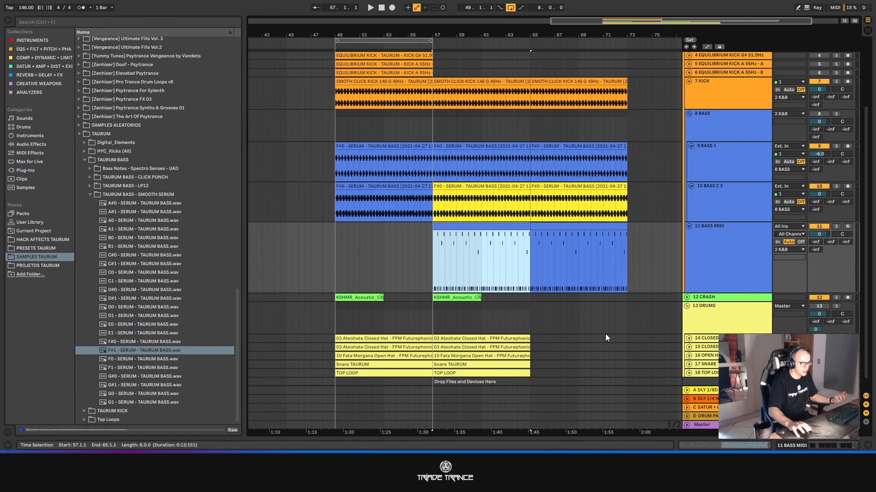
pyautogui.click(717, 327)
pyautogui.keyDown('shift'); pyautogui.click(705, 361); pyautogui.keyUp('shift')
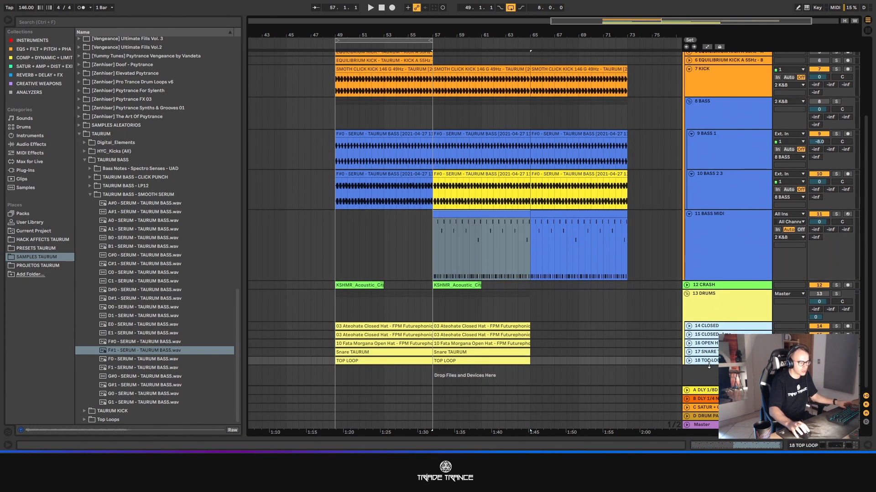
pyautogui.click(689, 361)
pyautogui.scroll(-4, 620, 340)
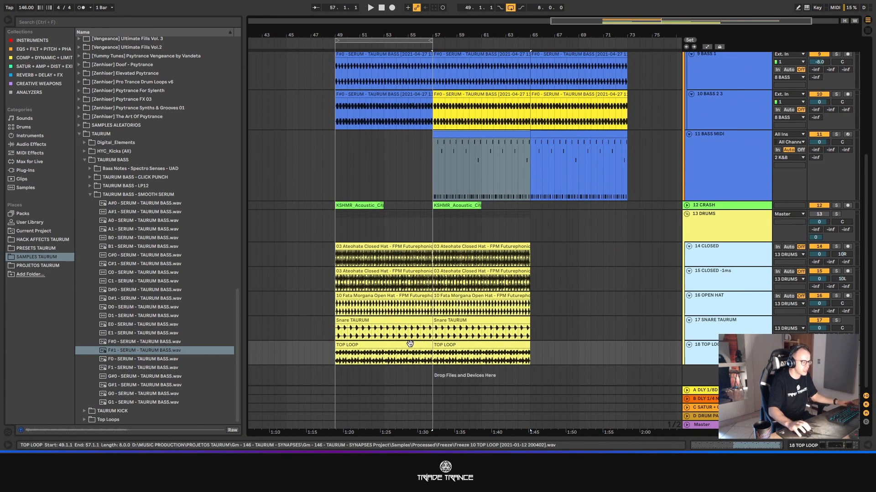
# - Delete the SNARE TAURUM and OPEN HAT clips in bars 49 to 57
pyautogui.click(376, 319)
pyautogui.click(376, 322)
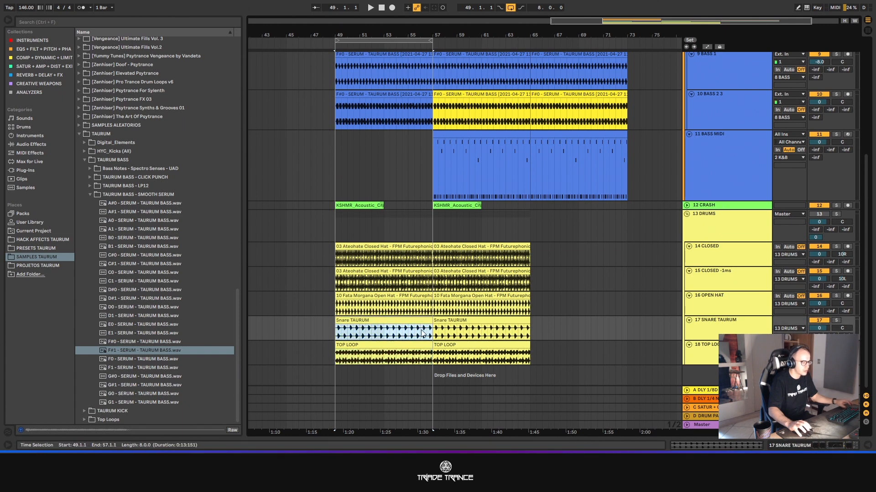
pyautogui.press('Delete')
pyautogui.click(387, 297)
pyautogui.press('Delete')
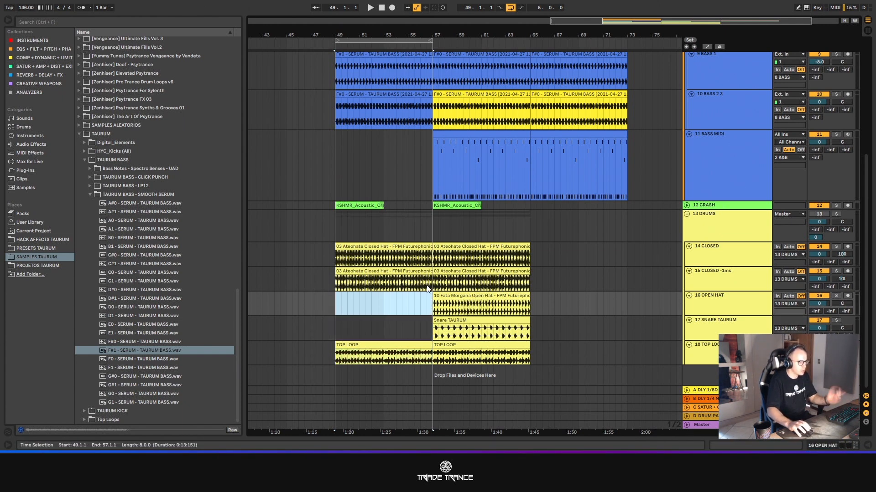
# - Set the grid to 1/8 and shorten the first BASS 1 and BASS 2 3 clips to end at 56.4.1
pyautogui.scroll(3, 401, 174)
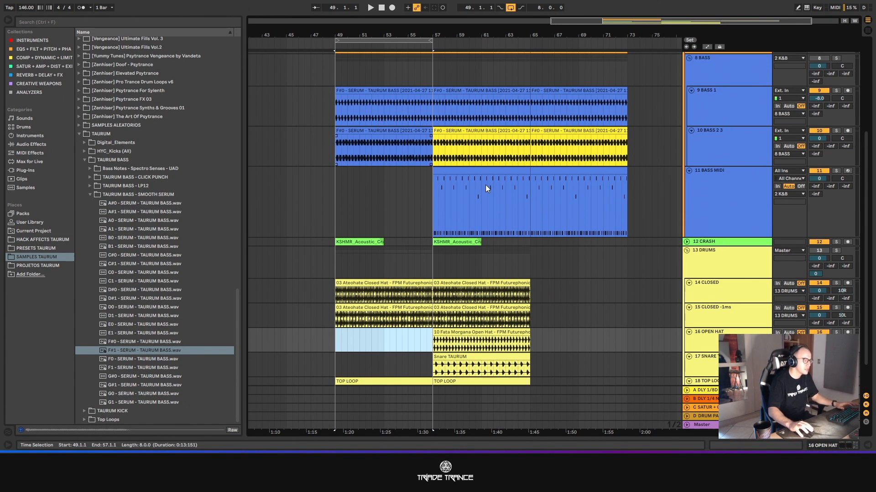
pyautogui.click(408, 188)
pyautogui.scroll(3, 426, 150)
pyautogui.keyDown('ctrl'); pyautogui.scroll(6, 428, 110); pyautogui.keyUp('ctrl')
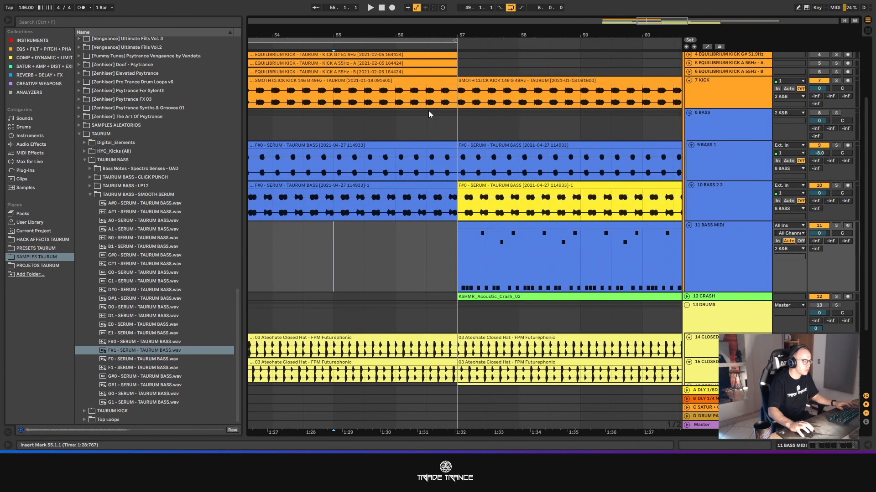
pyautogui.rightClick(439, 117)
pyautogui.click(483, 195)
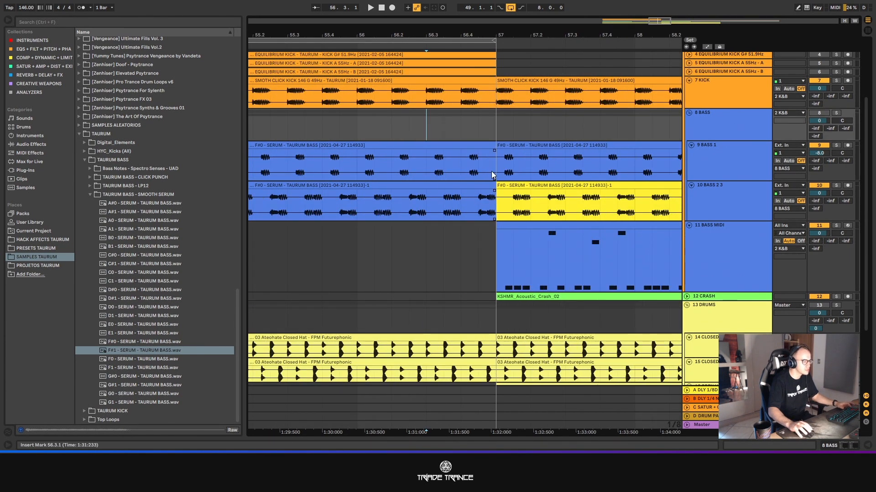
pyautogui.click(487, 186)
pyautogui.keyDown('shift'); pyautogui.click(481, 91); pyautogui.keyUp('shift')
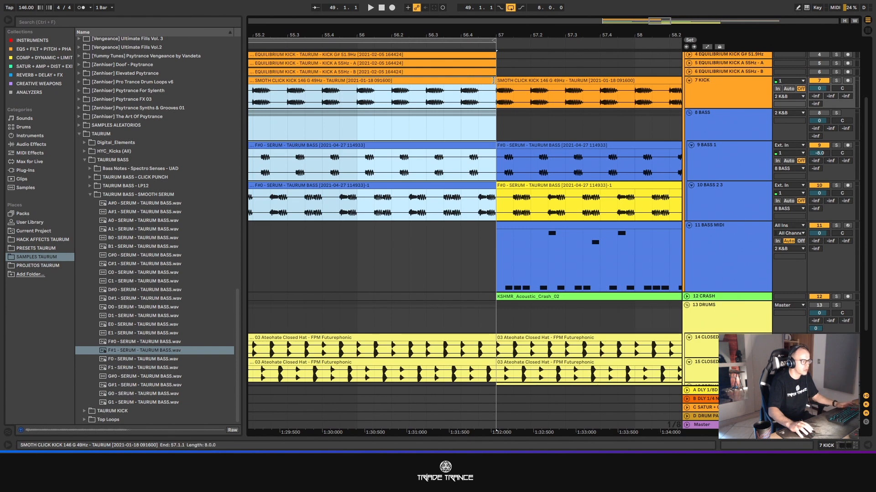
pyautogui.moveTo(494, 81)
pyautogui.mouseDown()
pyautogui.moveTo(448, 87)
pyautogui.moveTo(495, 84)
pyautogui.mouseUp()
pyautogui.click(459, 82)
pyautogui.scroll(-3, 445, 153)
pyautogui.scroll(-3, 447, 152)
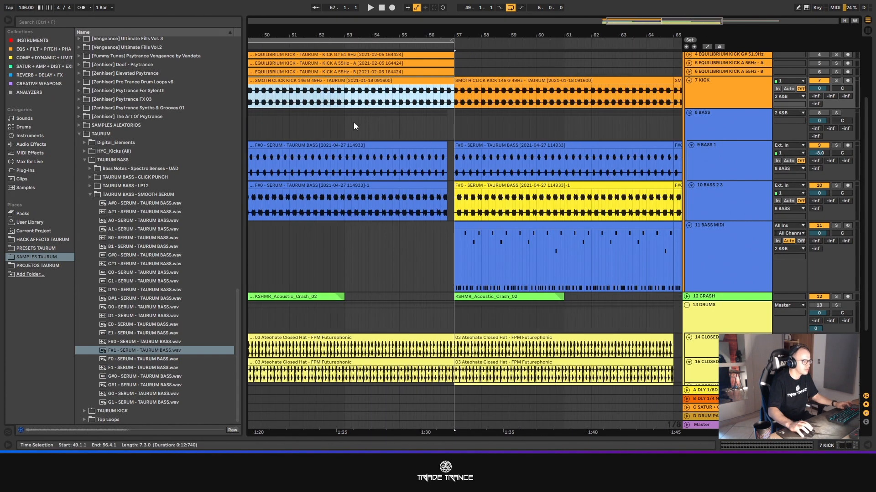
# - Start playback from 53.4.1 and activate the BASS group track
pyautogui.click(365, 119)
pyautogui.press('space')
pyautogui.scroll(-2, 592, 205)
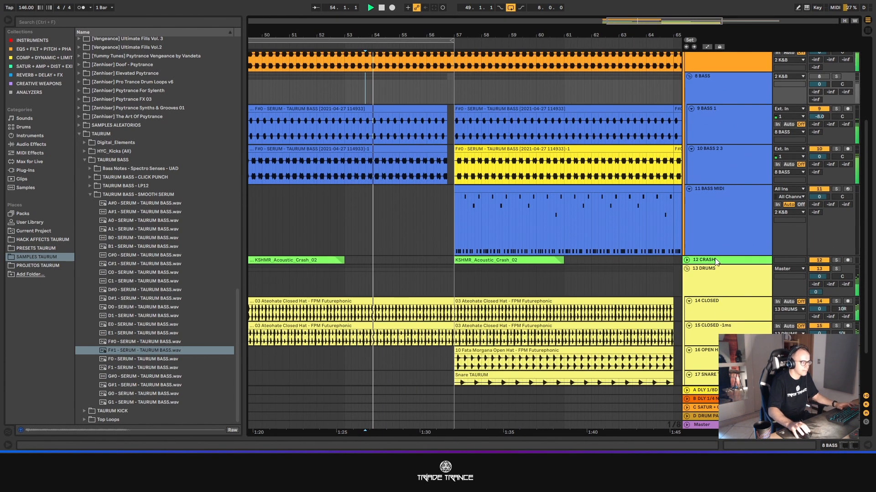
pyautogui.scroll(3, 692, 202)
pyautogui.click(818, 140)
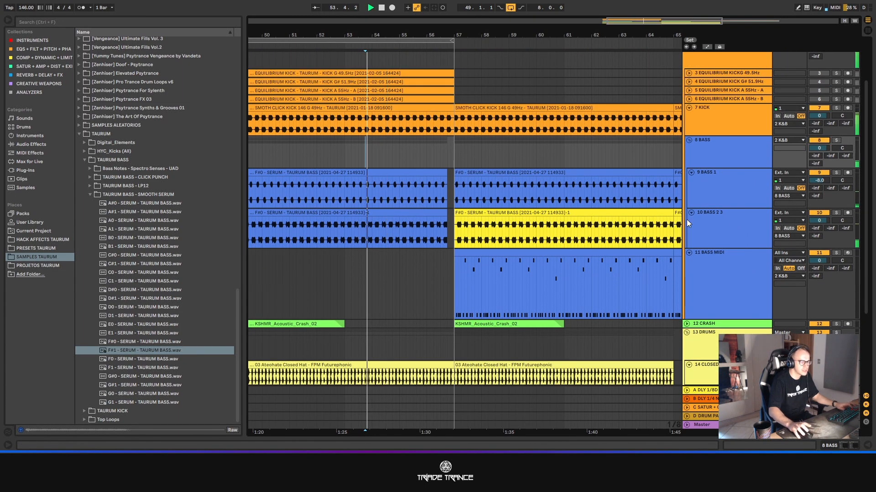
# - Delete the BASS MIDI track while the arrangement plays
pyautogui.scroll(-2, 456, 246)
pyautogui.click(736, 217)
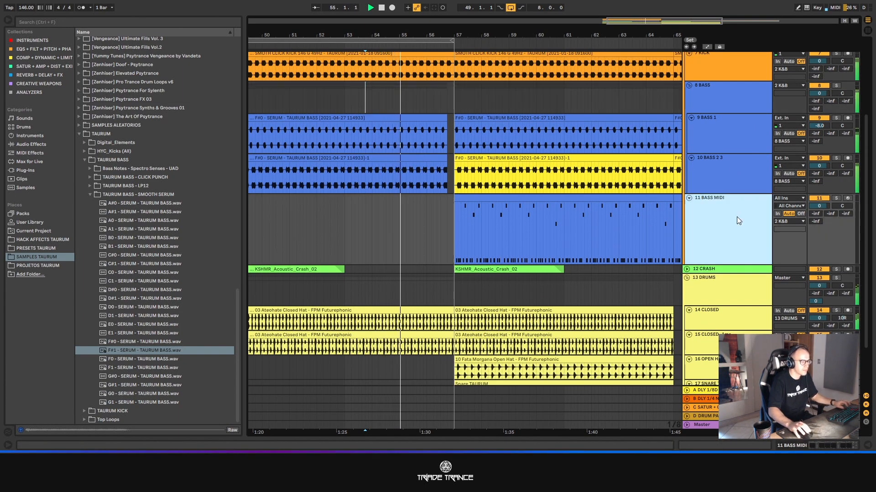
pyautogui.press('Delete')
pyautogui.scroll(-3, 459, 239)
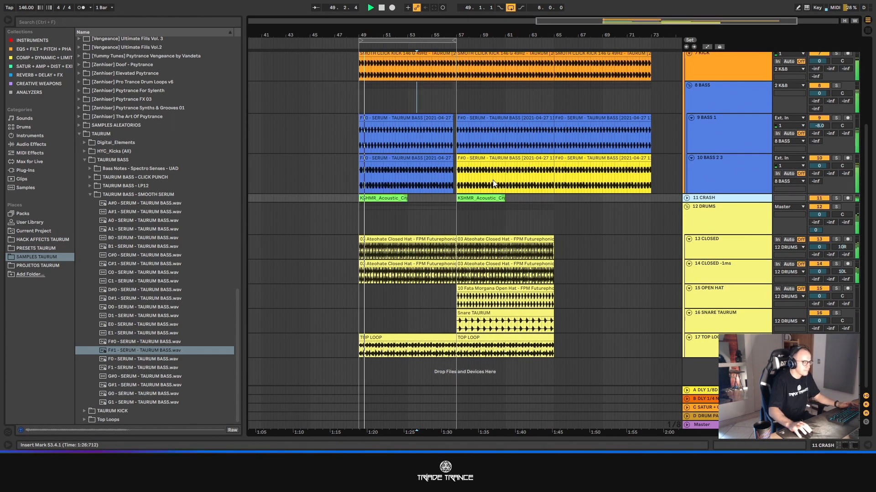
# - Play the arrangement from 56.2.1 and duplicate the clips on all five drum tracks from bars 57–65 into bars 65–73
pyautogui.click(447, 103)
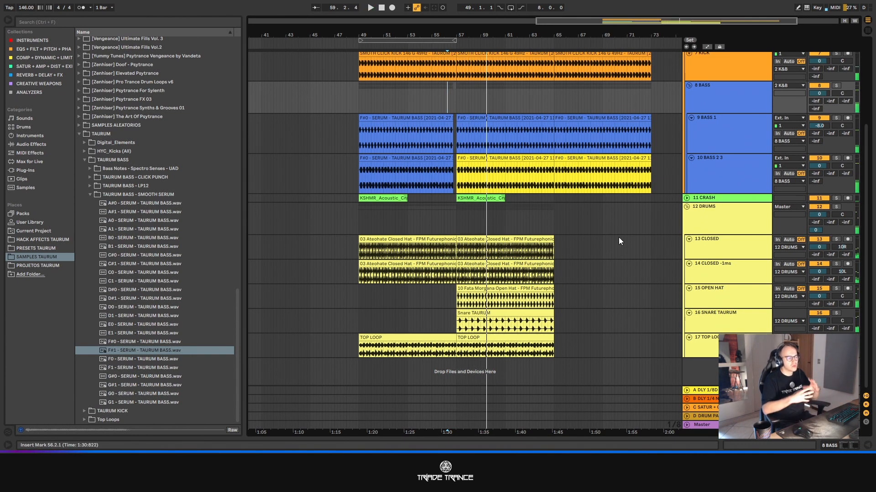
pyautogui.click(510, 340)
pyautogui.keyDown('shift'); pyautogui.click(501, 239); pyautogui.keyUp('shift')
pyautogui.hotkey('ctrl', 'd')
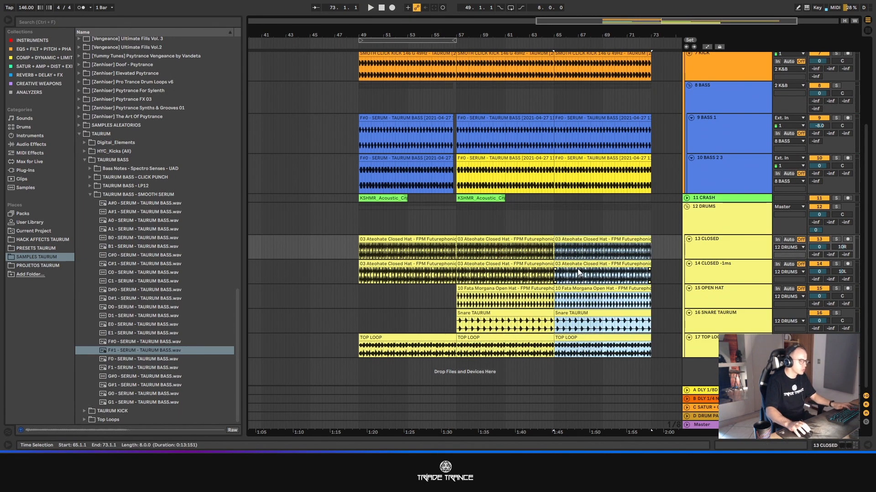
# - Delete the four EQUILIBRIUM KICK tracks above the KICK track in the K&B group
pyautogui.scroll(-5, 549, 263)
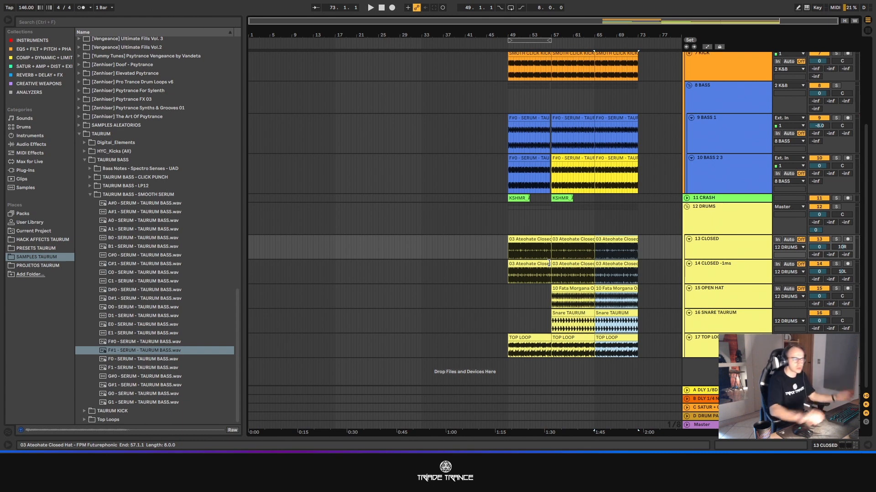
pyautogui.scroll(5, 642, 239)
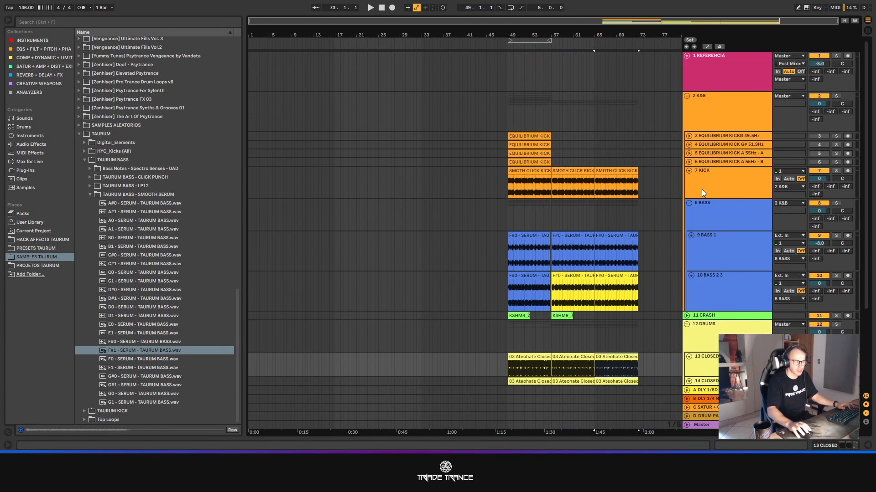
pyautogui.click(719, 162)
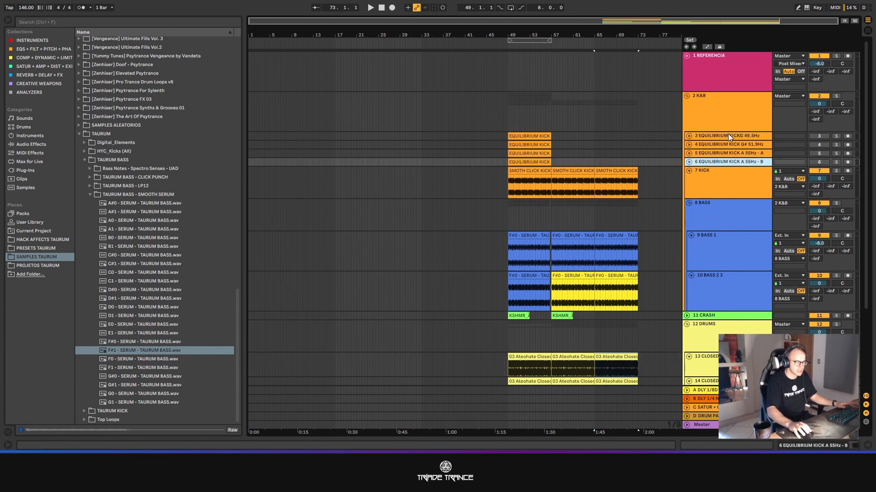
pyautogui.keyDown('shift'); pyautogui.click(728, 135); pyautogui.keyUp('shift')
pyautogui.press('Delete')
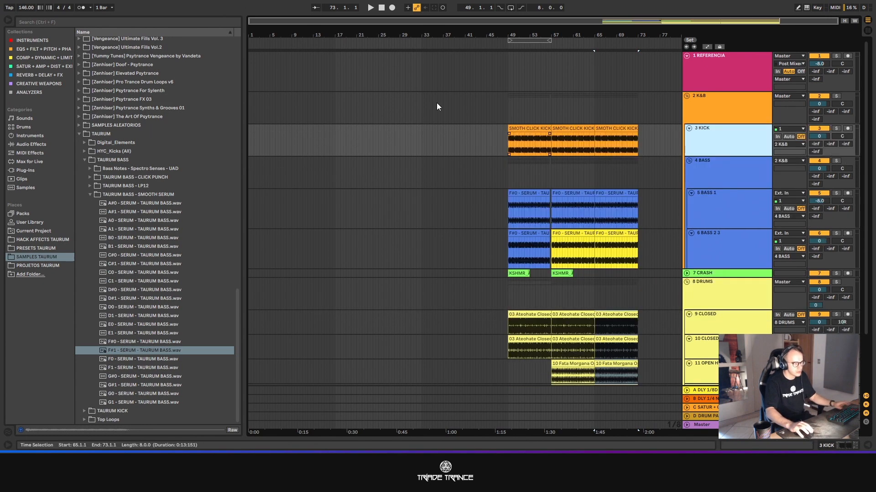
# - Fold the BASS 1 and BASS 2 3 tracks inside the BASS group
pyautogui.click(639, 22)
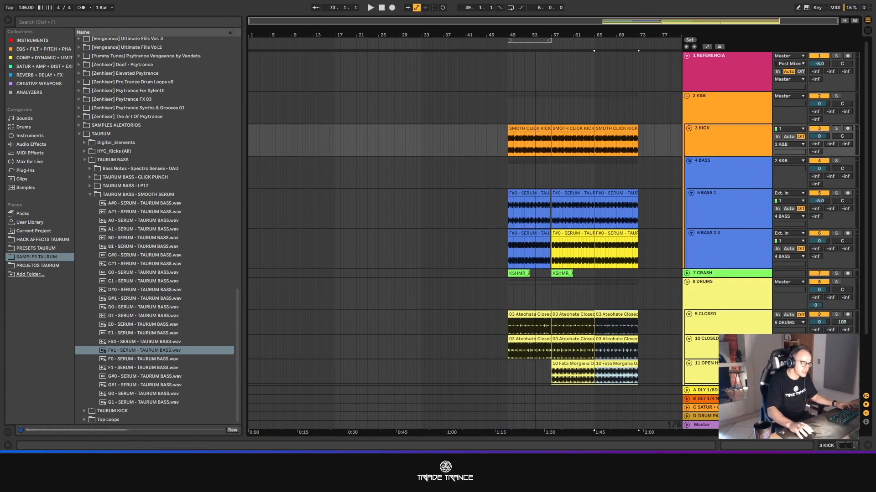
pyautogui.click(690, 193)
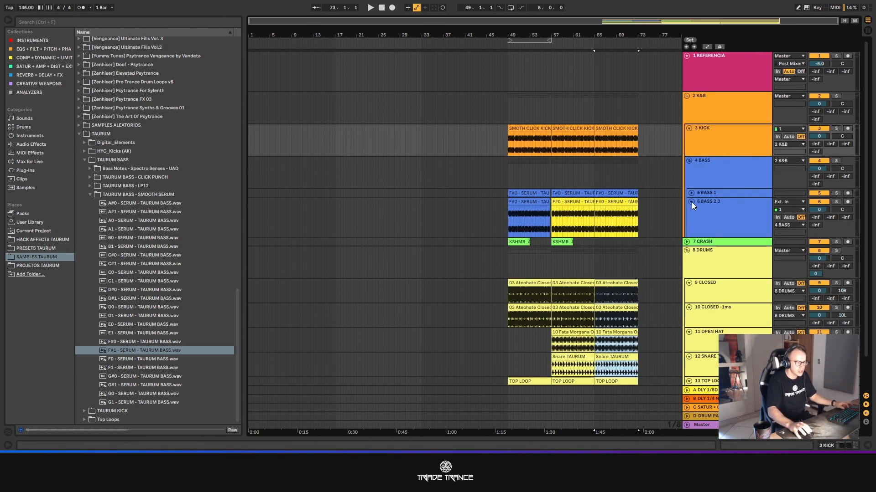
pyautogui.click(691, 202)
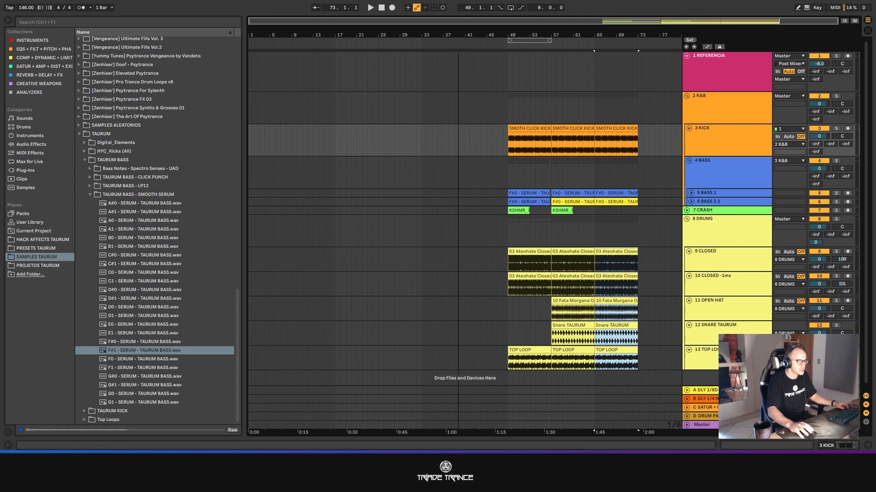